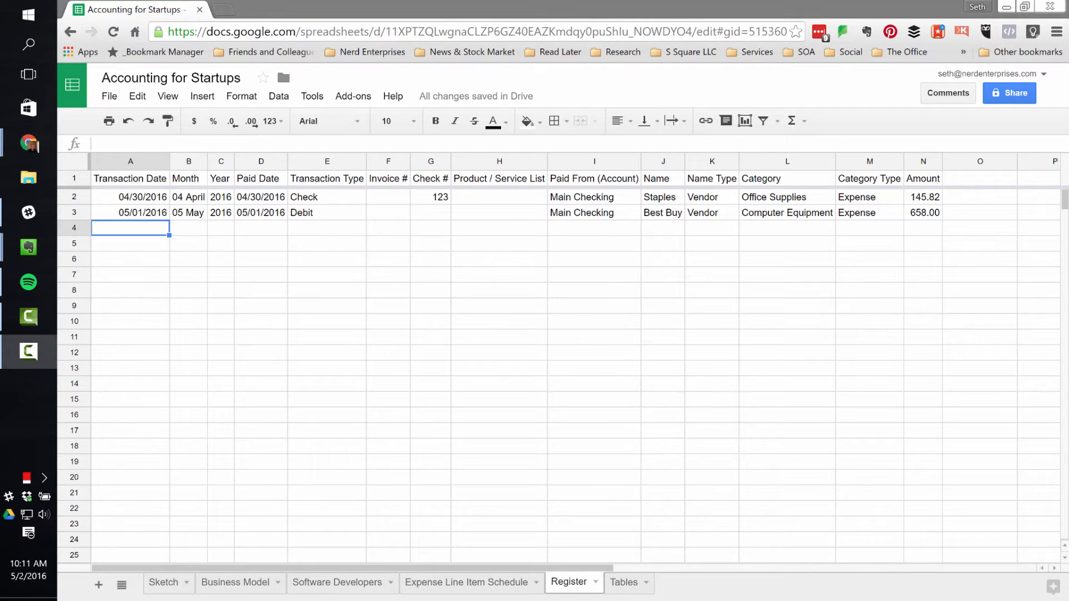
- Format the Transaction Type header in the Register sheet with a red fill and white text
{"action": "left_click", "coordinate": [359, 7]}
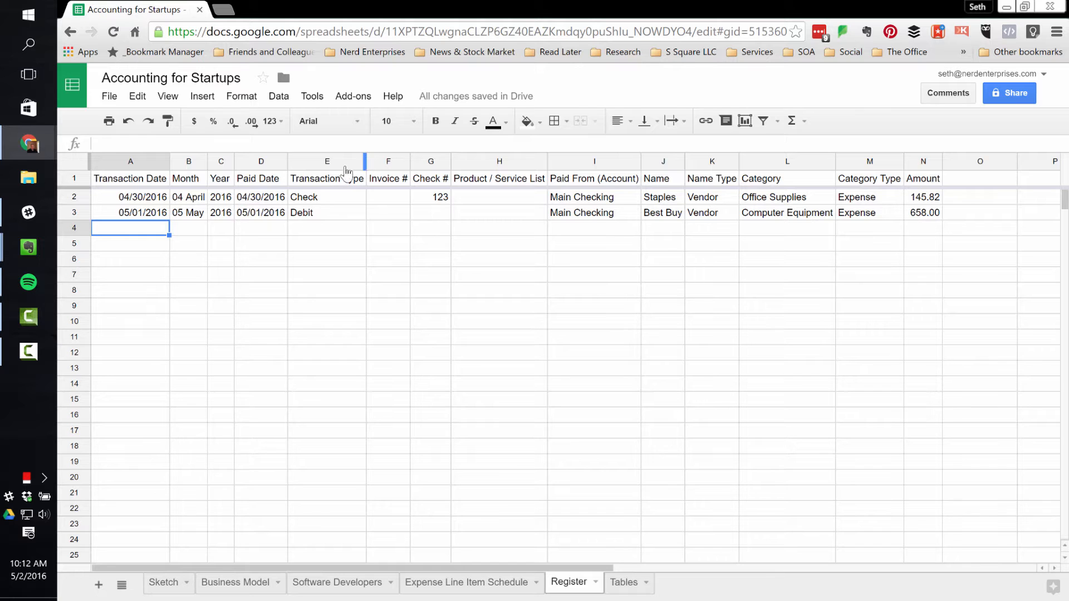
{"action": "left_click", "coordinate": [321, 180]}
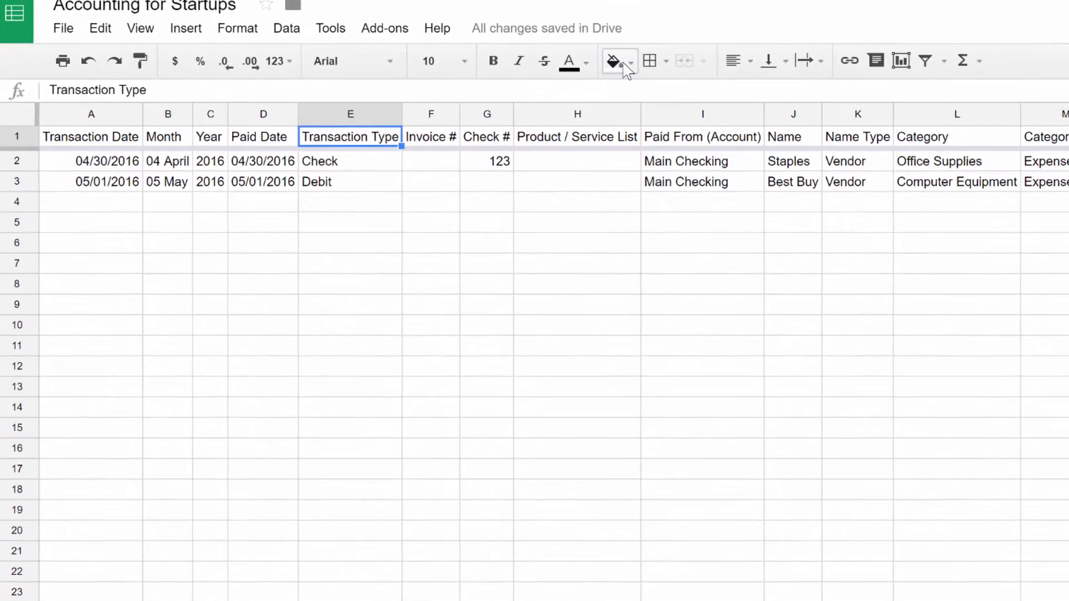
{"action": "left_click", "coordinate": [526, 120]}
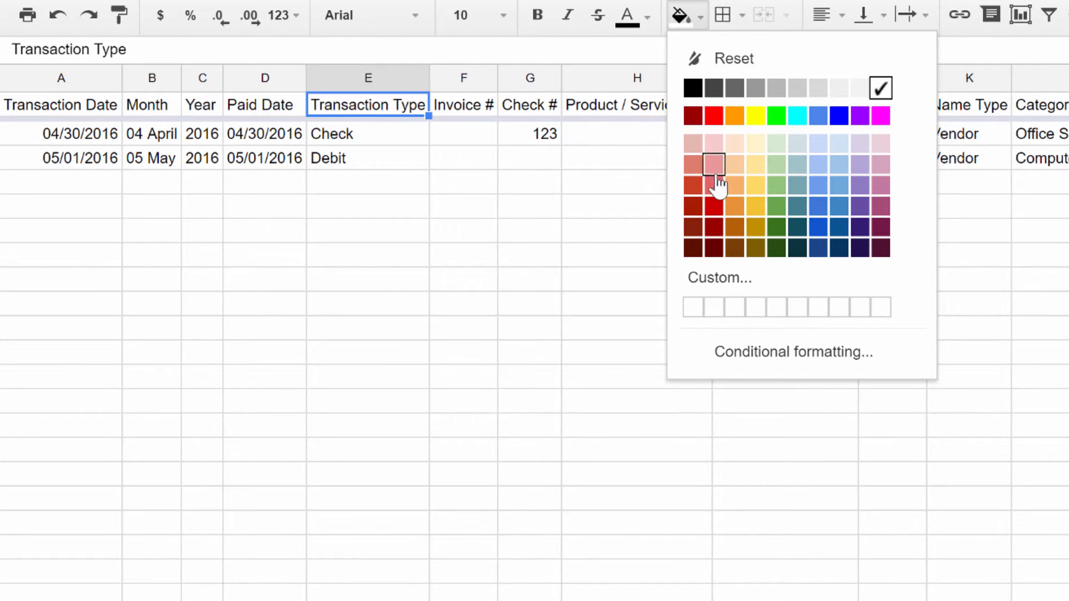
{"action": "left_click", "coordinate": [714, 206]}
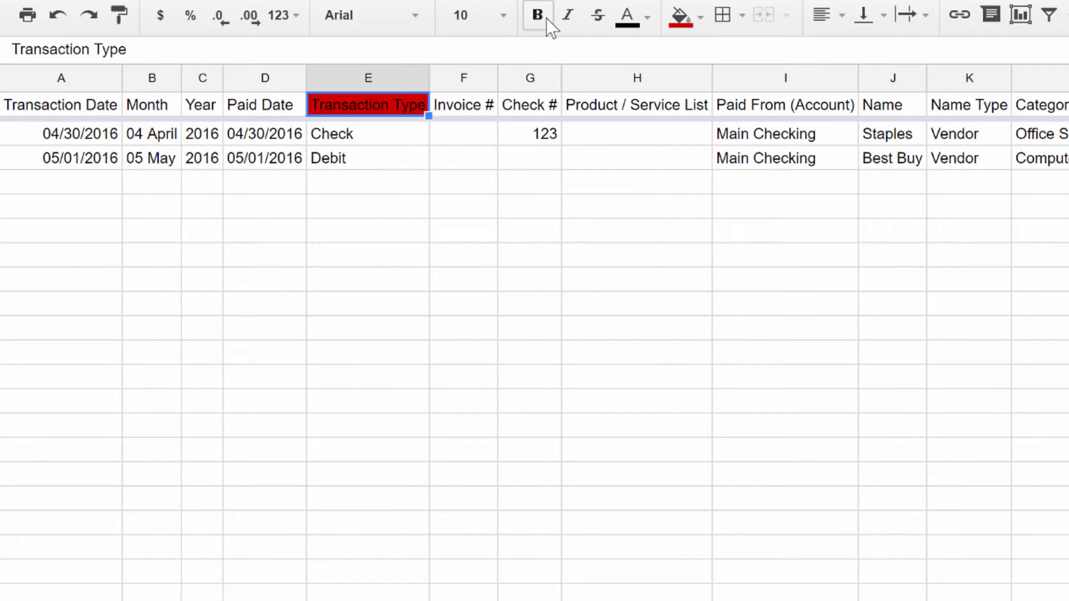
{"action": "left_click", "coordinate": [644, 20]}
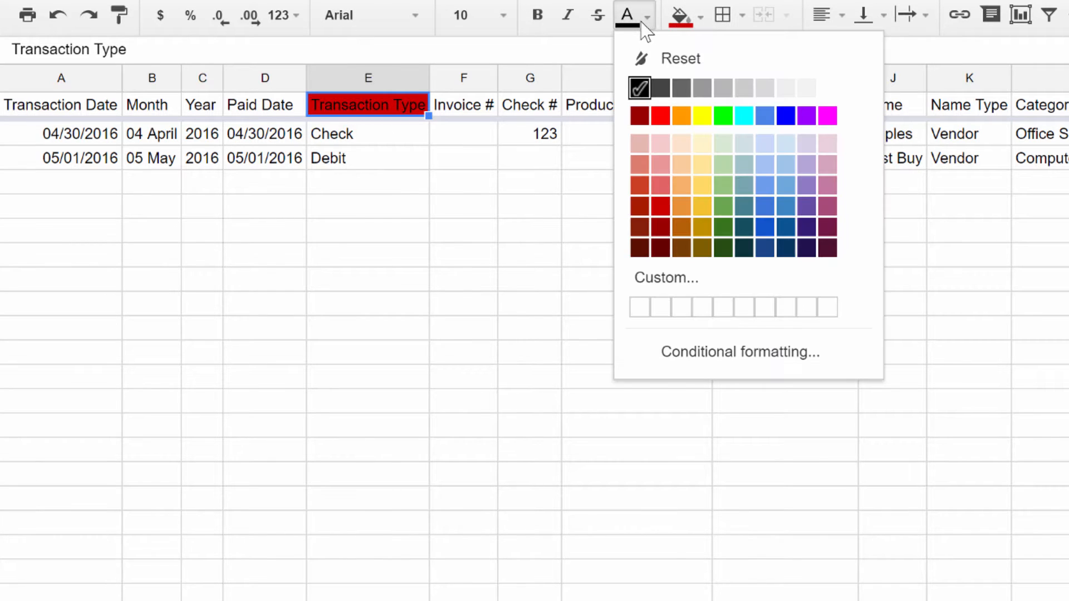
{"action": "left_click", "coordinate": [828, 89]}
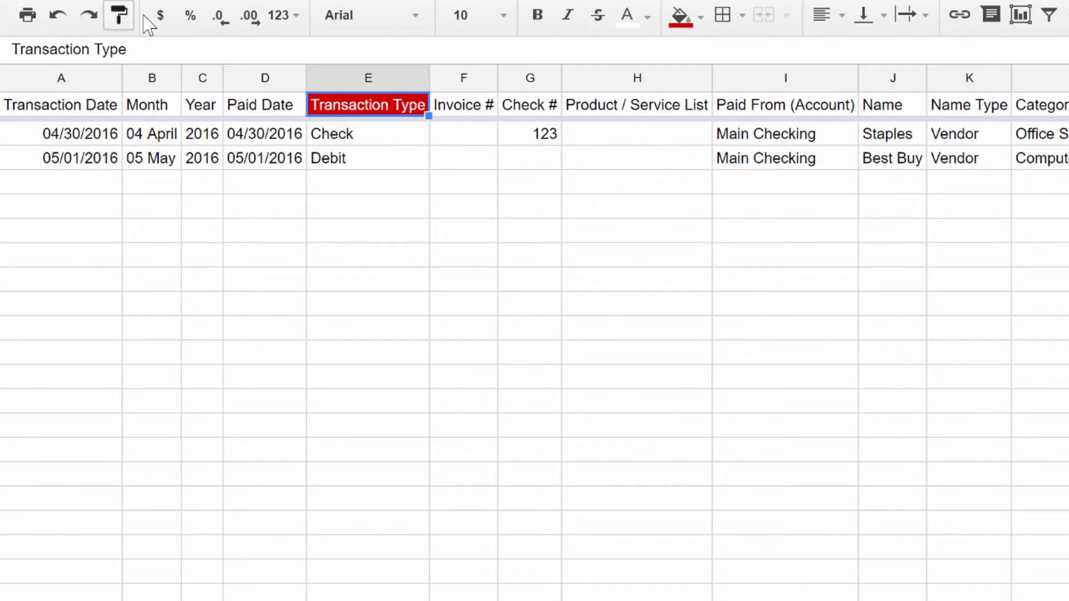
- Copy the red header formatting to the Product / Service List, Paid From (Account), Name, Name Type, Category and Category Type headers
{"action": "left_click", "coordinate": [117, 20]}
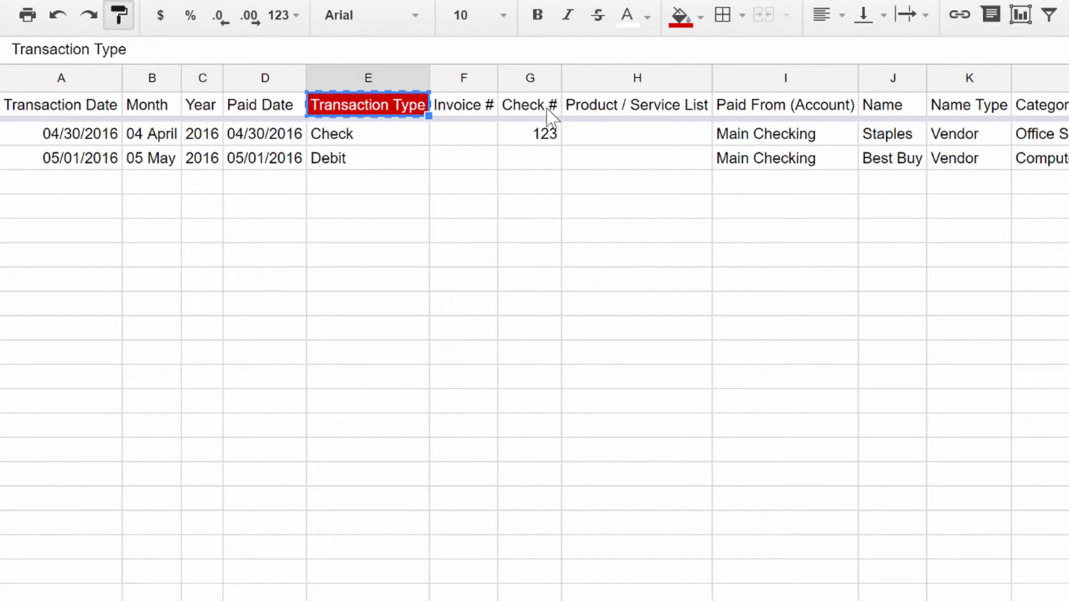
{"action": "left_click", "coordinate": [650, 111]}
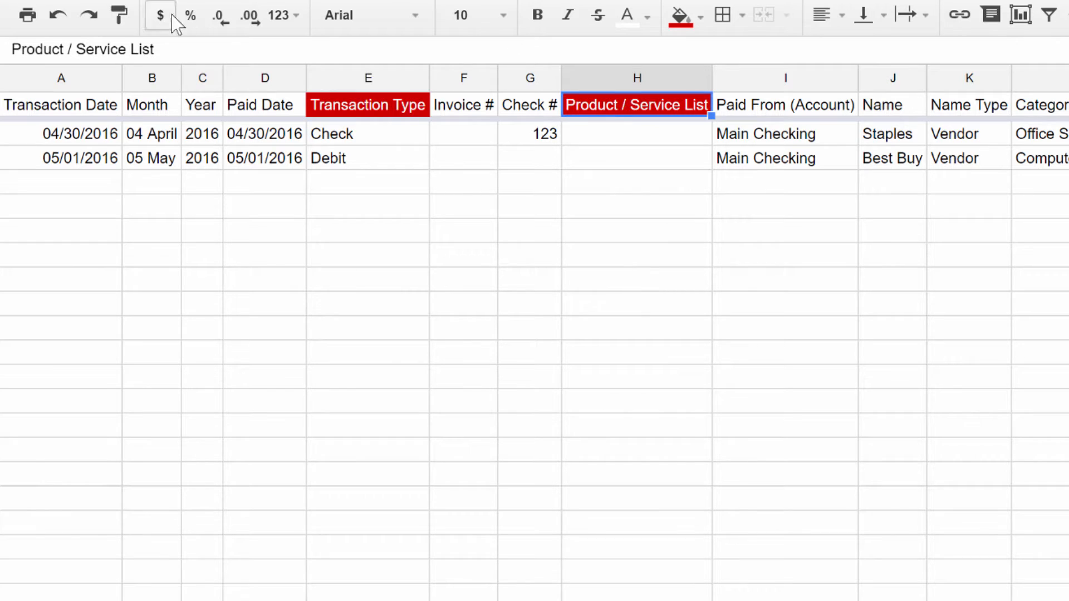
{"action": "left_click", "coordinate": [119, 16]}
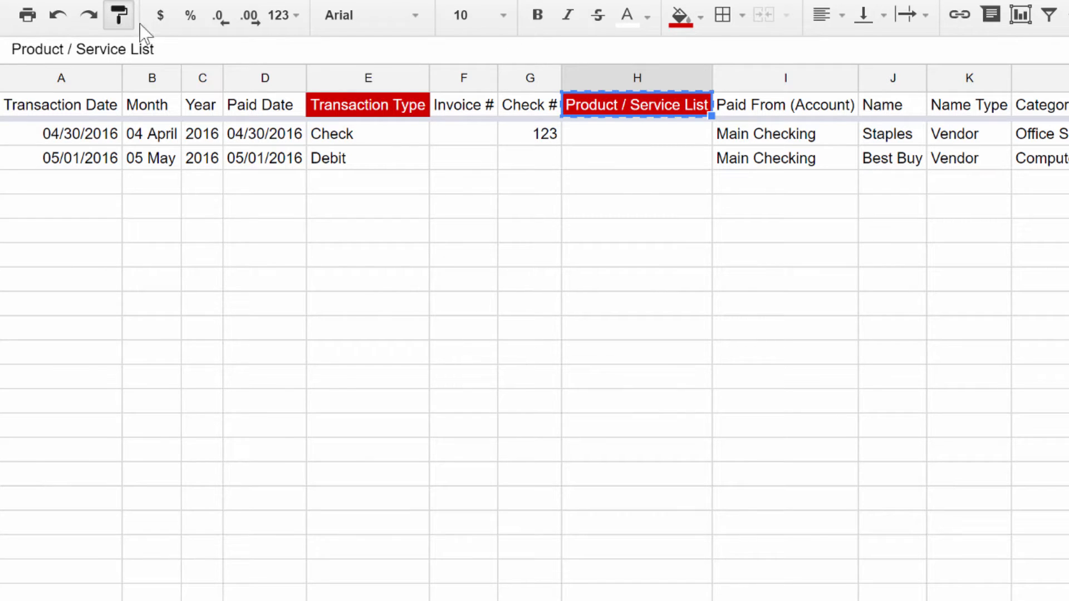
{"action": "left_click", "coordinate": [814, 111]}
{"action": "left_click", "coordinate": [119, 15]}
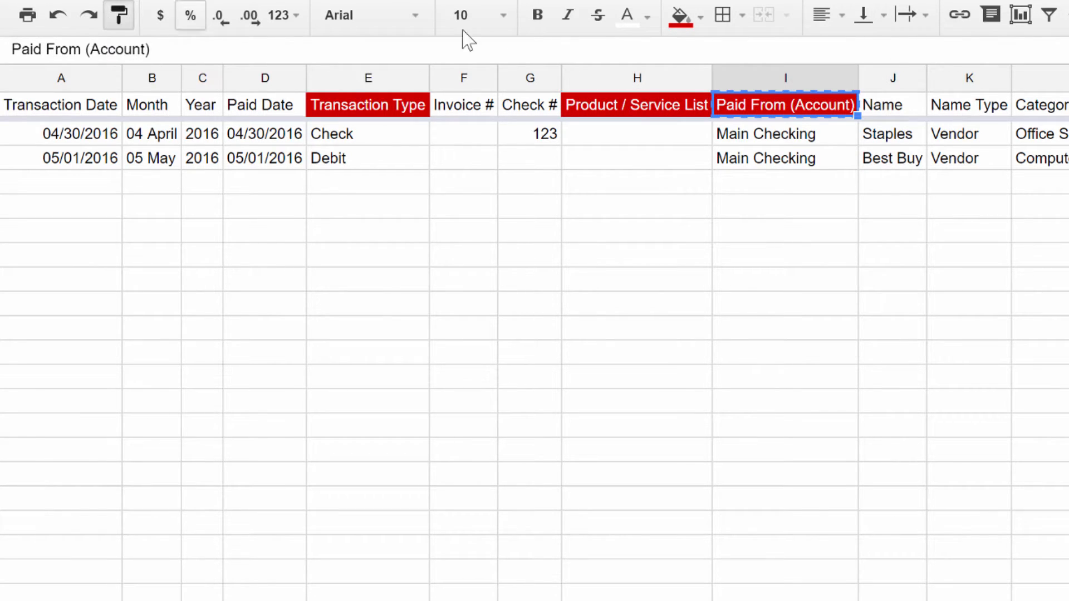
{"action": "left_click", "coordinate": [910, 109]}
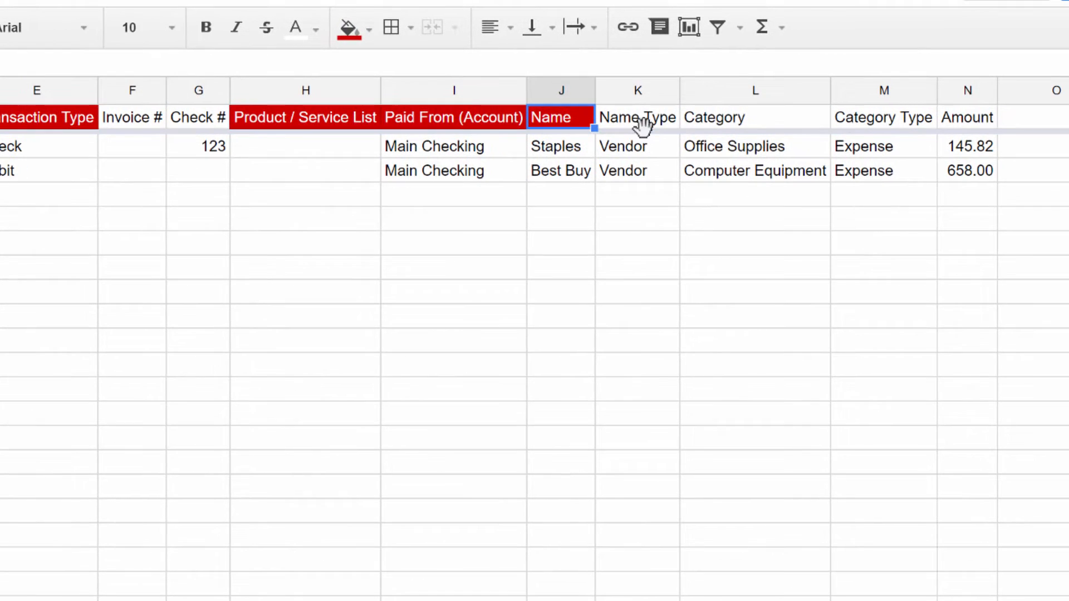
{"action": "left_click", "coordinate": [644, 123]}
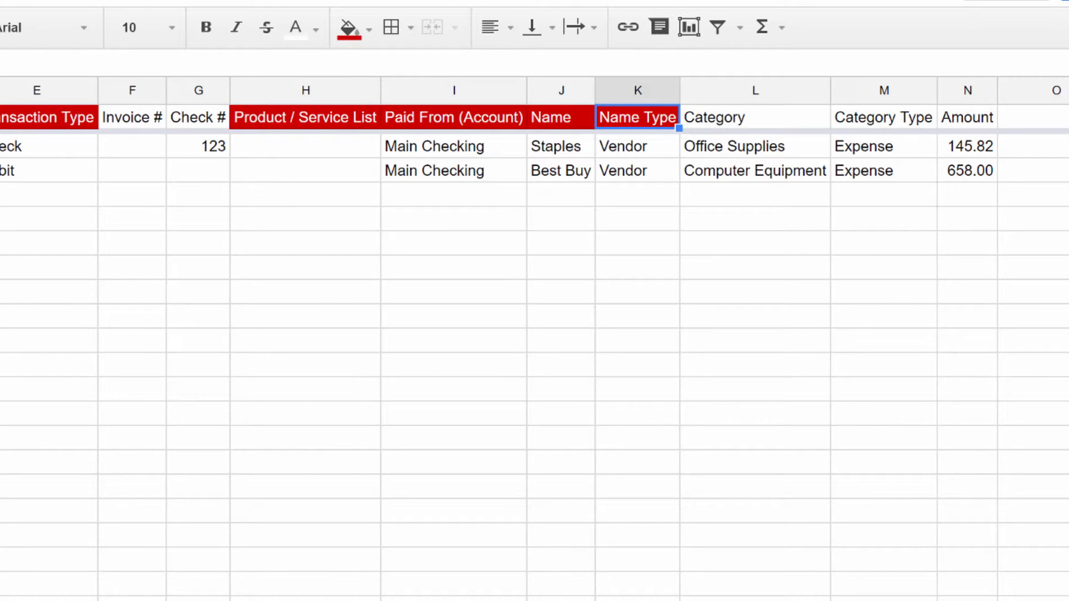
{"action": "left_click", "coordinate": [723, 117]}
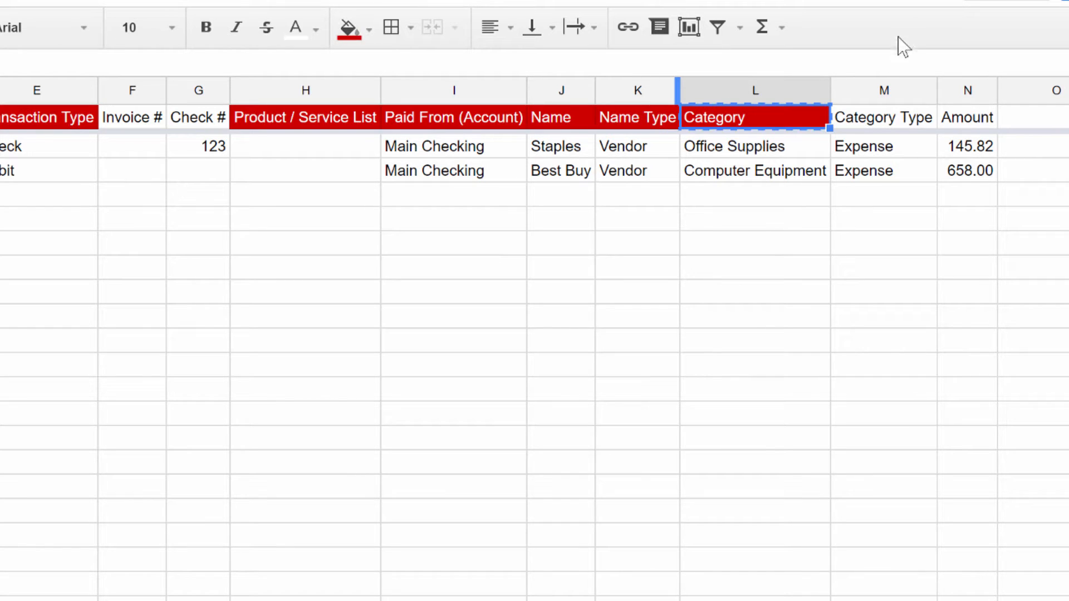
{"action": "left_click", "coordinate": [893, 114]}
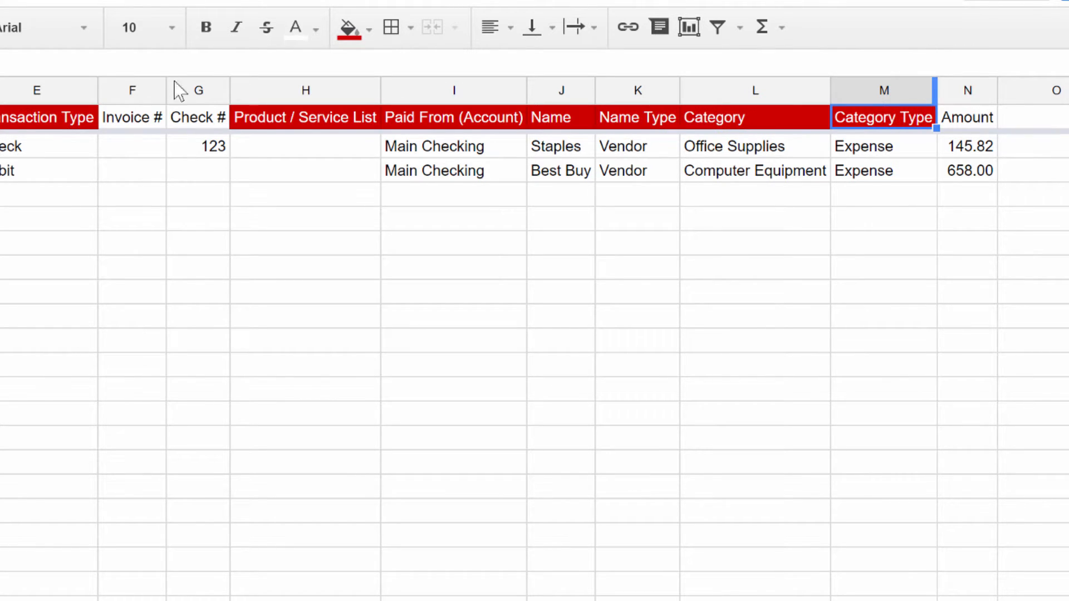
{"action": "left_click", "coordinate": [11, 200]}
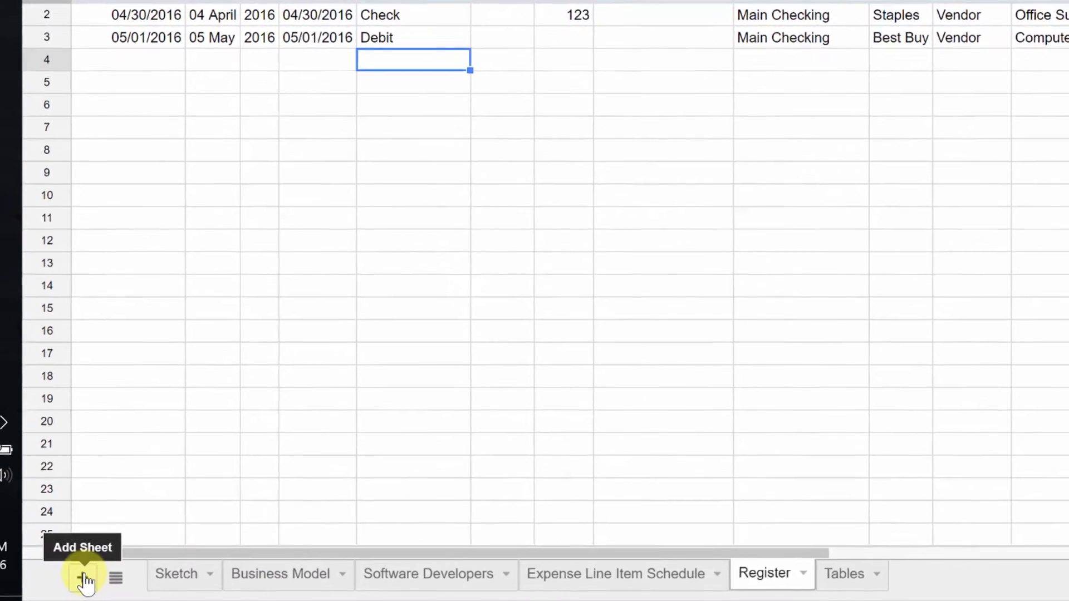
- Add a new sheet after Register and rename it Lists
{"action": "left_click", "coordinate": [92, 584]}
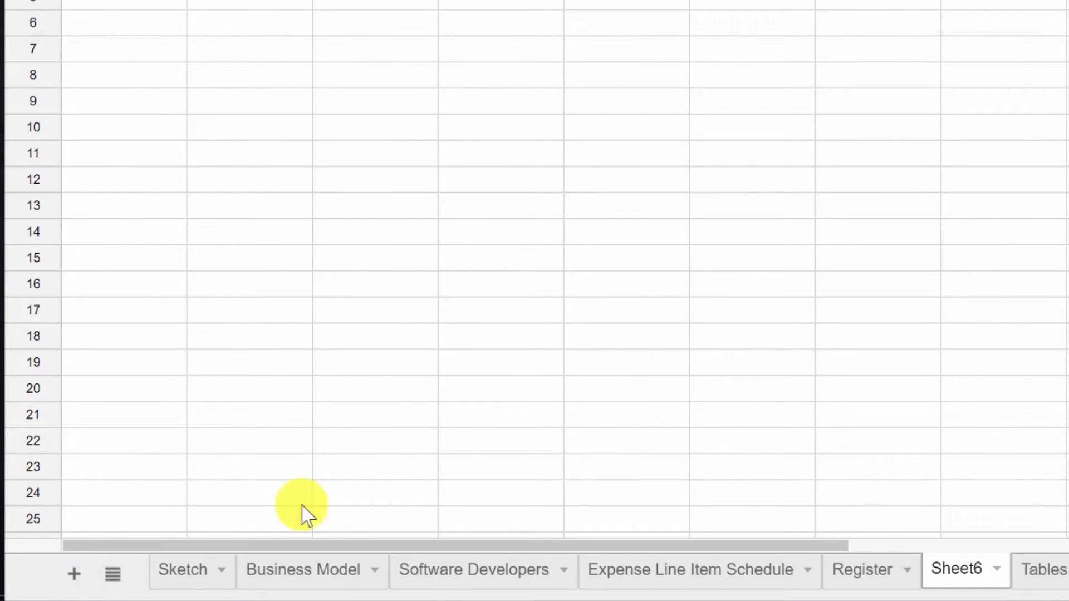
{"action": "double_click", "coordinate": [540, 569]}
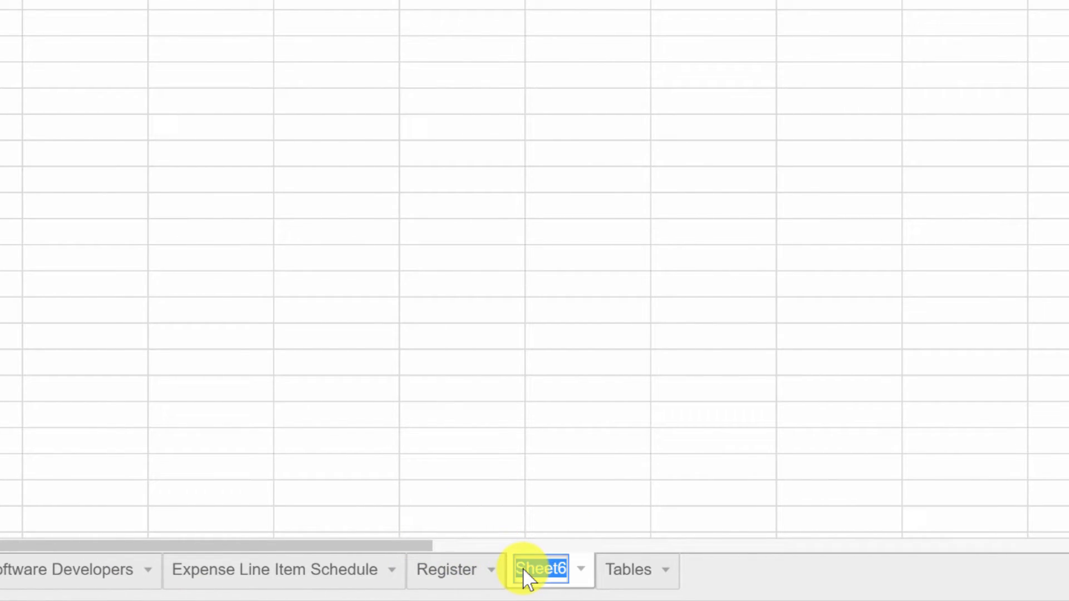
{"action": "type", "text": "Lists"}
{"action": "key", "text": "Return"}
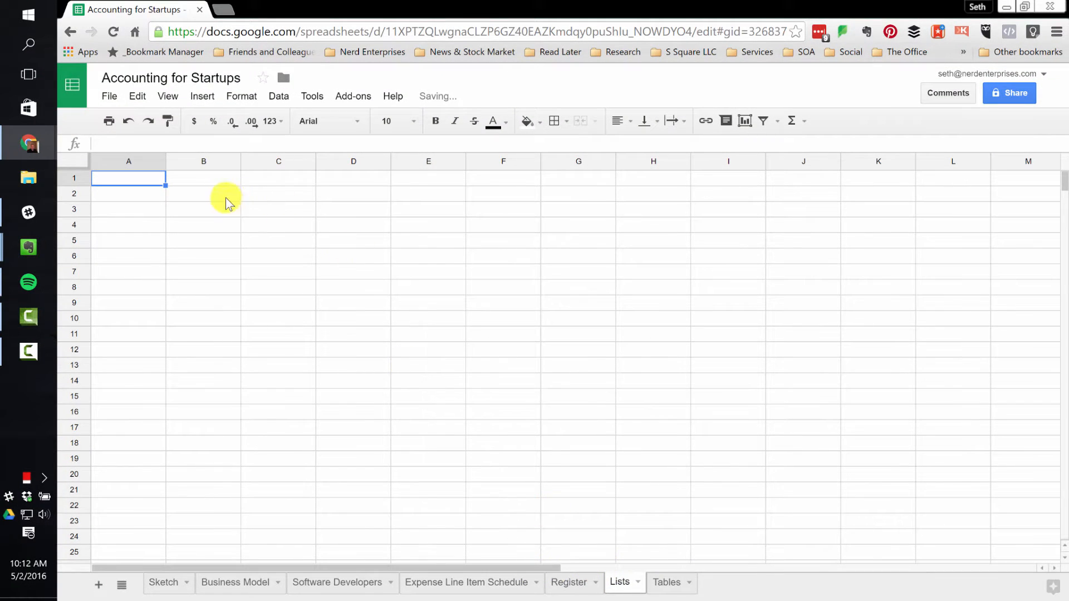
- Copy the Transaction Type header from the Register sheet into cell B1 of the Lists sheet
{"action": "left_click", "coordinate": [211, 178]}
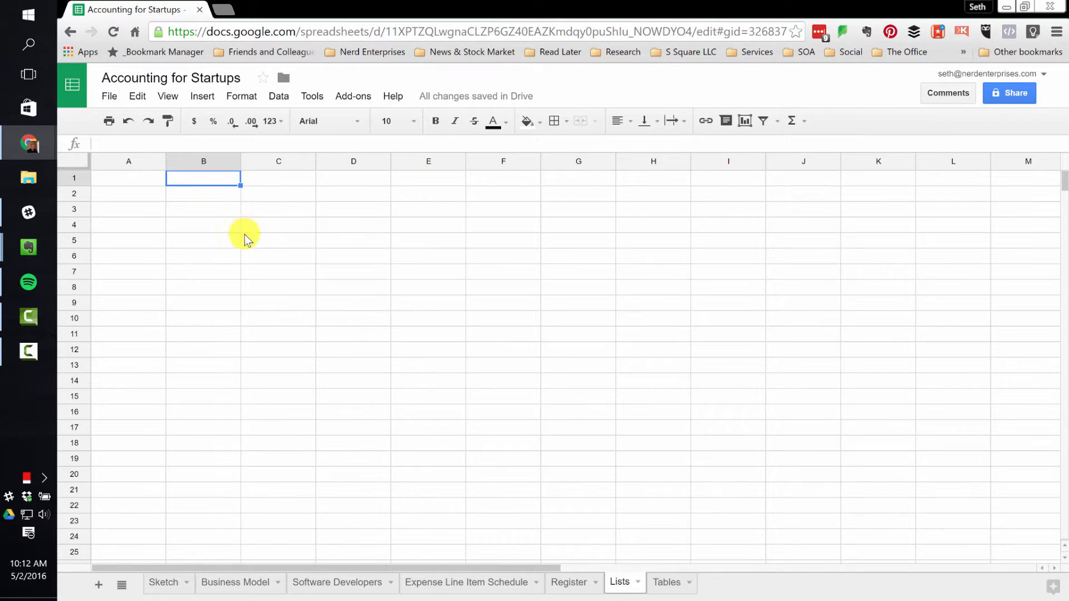
{"action": "left_click", "coordinate": [569, 582]}
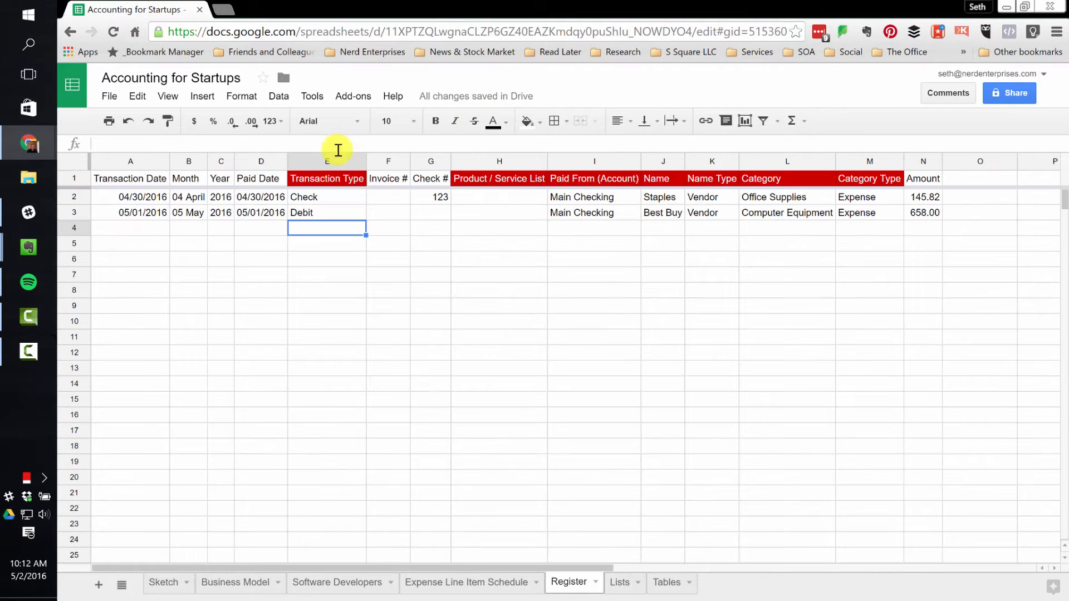
{"action": "left_click", "coordinate": [334, 179]}
{"action": "key", "text": "ctrl+c"}
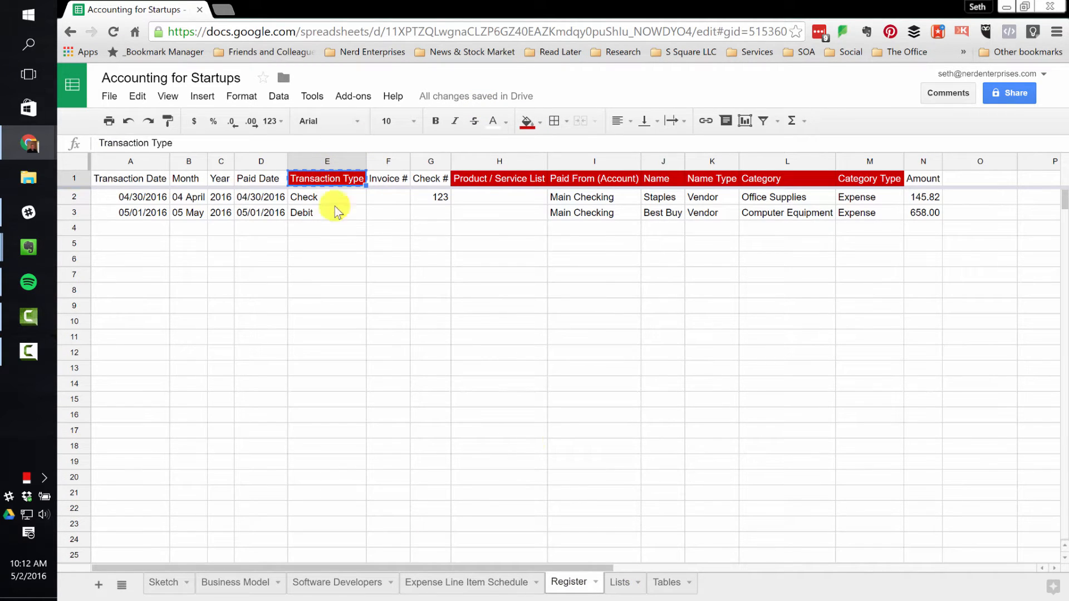
{"action": "left_click", "coordinate": [622, 582]}
{"action": "key", "text": "ctrl+v"}
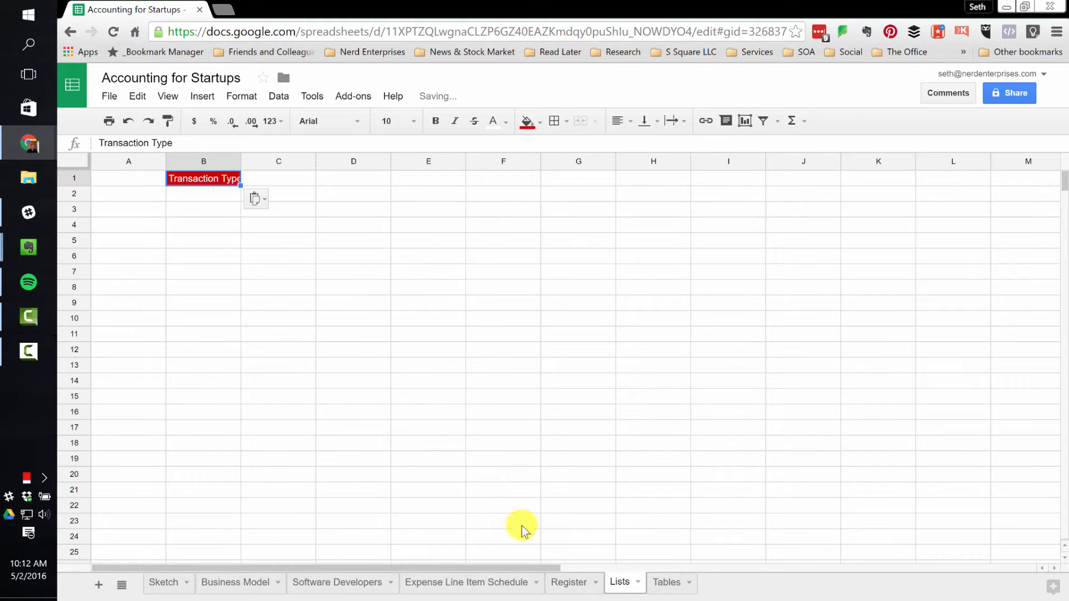
- Copy the Register headers from Product / Service List through Category Type into the Lists sheet, starting at cell C1
{"action": "left_click", "coordinate": [569, 582]}
{"action": "left_click", "coordinate": [510, 179]}
{"action": "left_click_drag", "start_coordinate": [690, 184], "coordinate": [852, 179]}
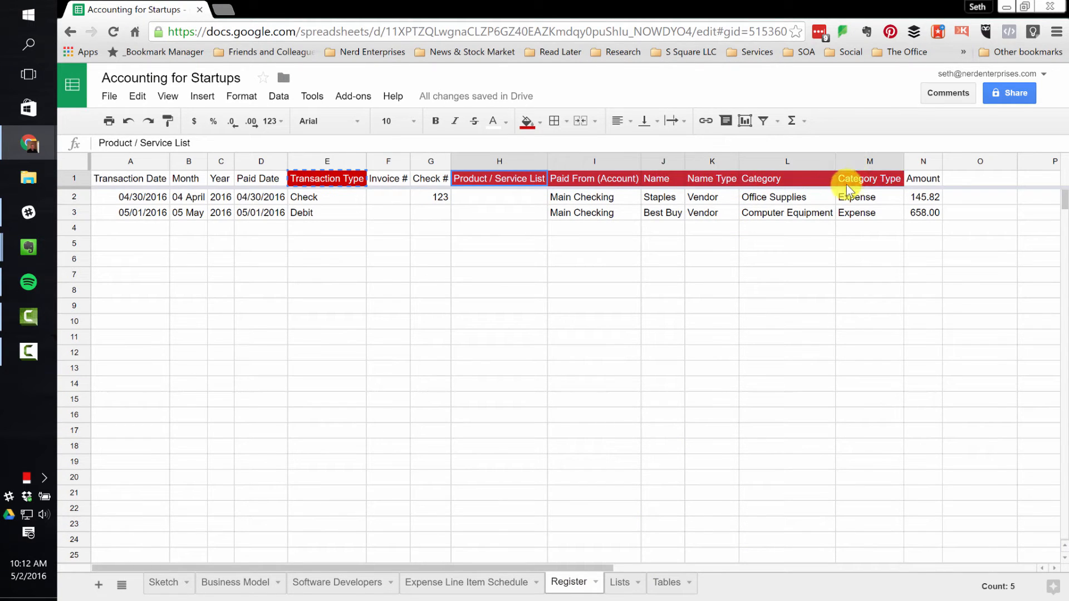
{"action": "key", "text": "ctrl+c"}
{"action": "left_click", "coordinate": [622, 582]}
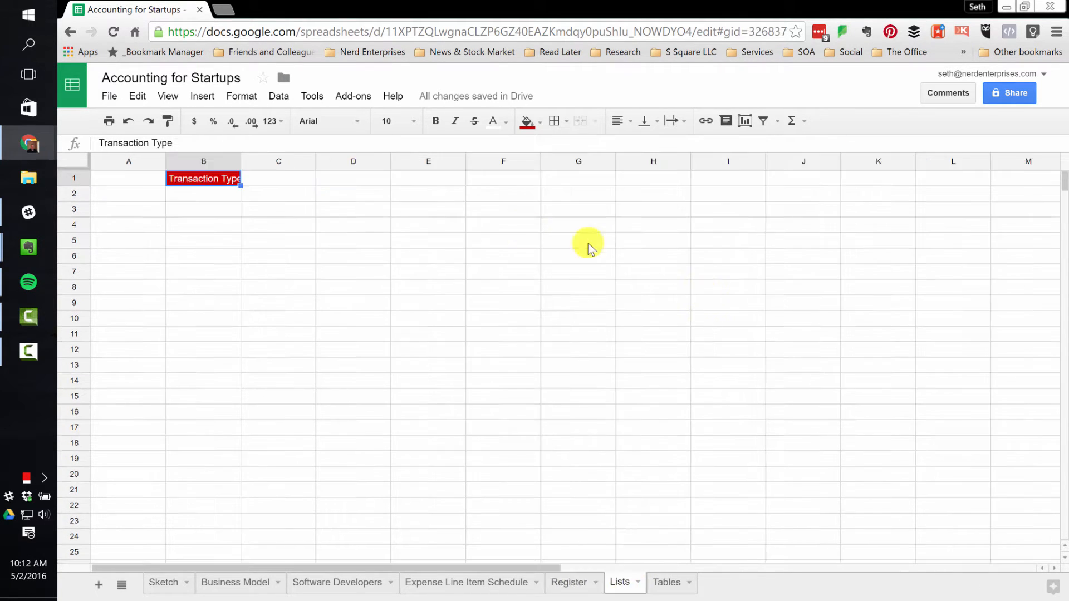
{"action": "left_click", "coordinate": [280, 179]}
{"action": "key", "text": "ctrl+v"}
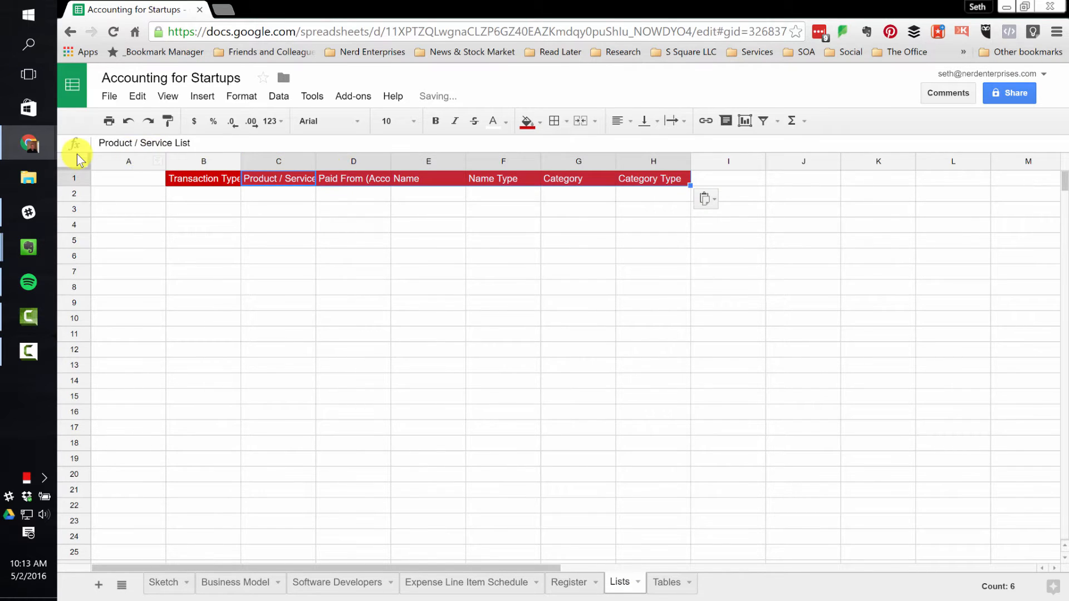
- Auto-fit the column widths of the whole Lists sheet to its headers
{"action": "left_click", "coordinate": [74, 161]}
{"action": "double_click", "coordinate": [165, 161]}
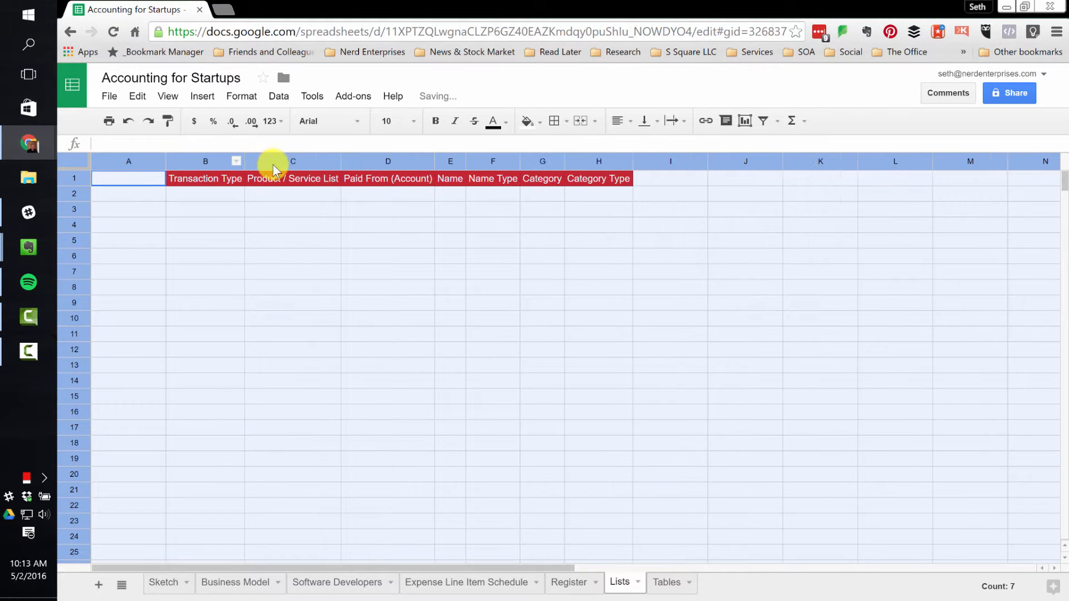
{"action": "left_click", "coordinate": [212, 193]}
- Check the transaction types used in Register, and enter Check and Debit Card in cells B2 and B3 of Lists
{"action": "left_click", "coordinate": [545, 585]}
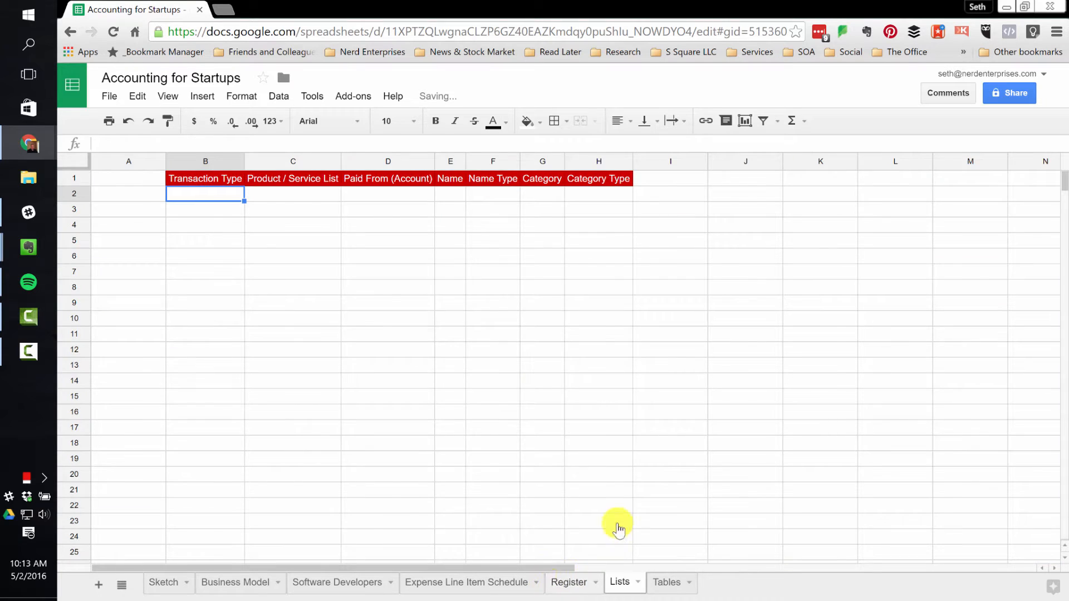
{"action": "left_click_drag", "start_coordinate": [302, 202], "coordinate": [303, 215]}
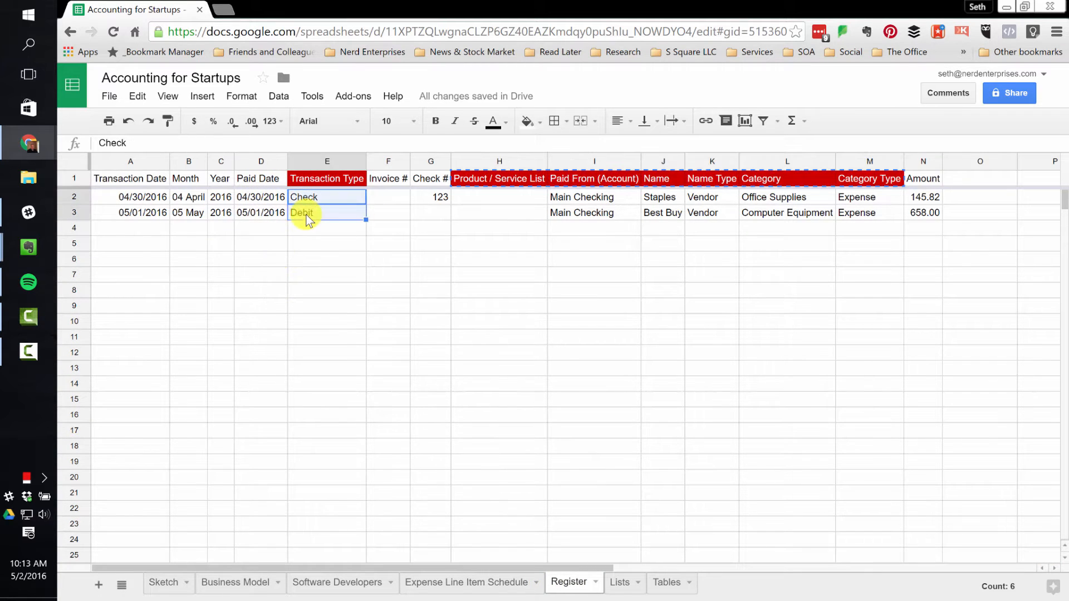
{"action": "left_click", "coordinate": [620, 586]}
{"action": "type", "text": "Chcek"}
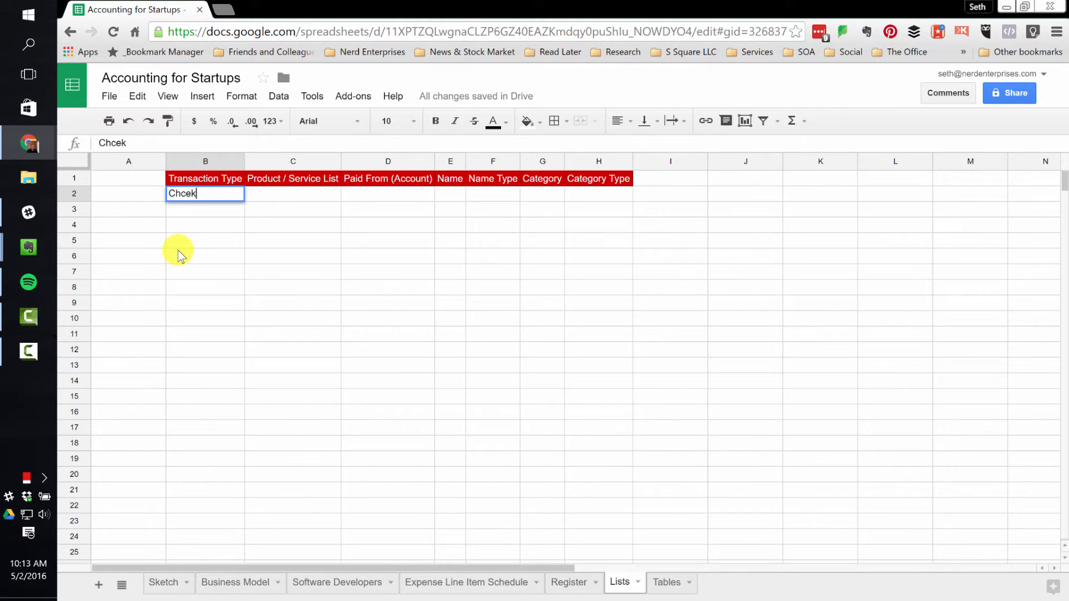
{"action": "key", "text": "BackSpace"}
{"action": "key", "text": "BackSpace"}
{"action": "key", "text": "BackSpace"}
{"action": "type", "text": "eck"}
{"action": "key", "text": "Return"}
{"action": "type", "text": "D"}
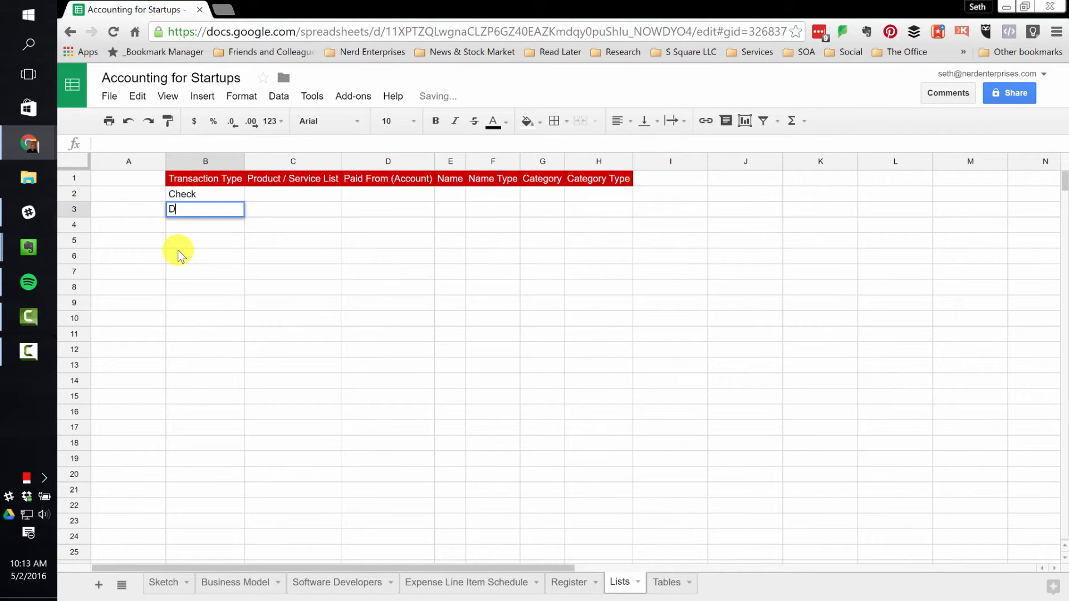
{"action": "type", "text": "ebit Card"}
{"action": "key", "text": "Return"}
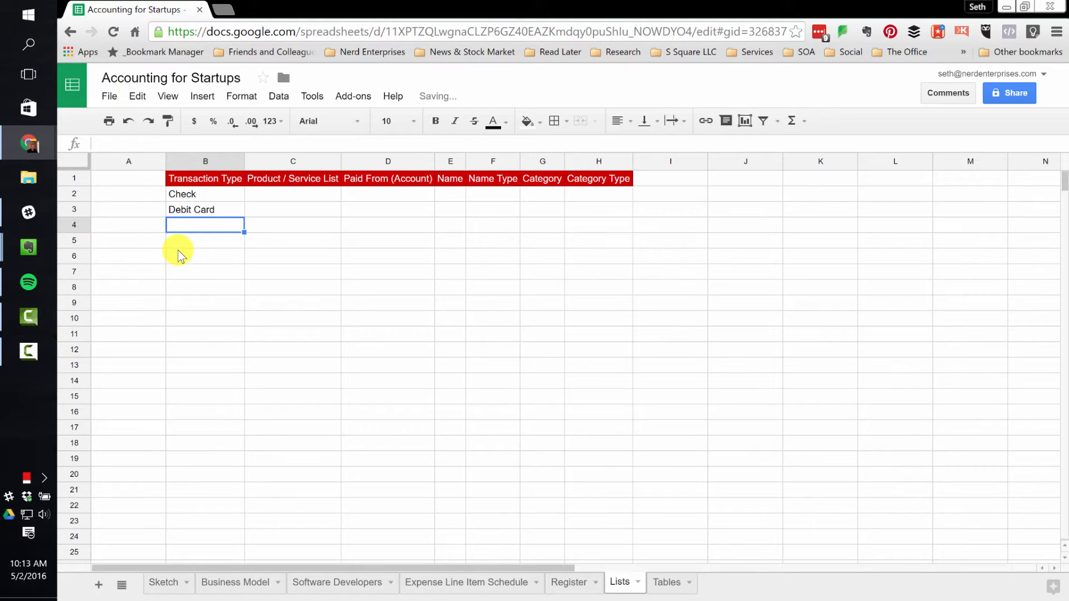
- Add Invoice and Payment to the Transaction Type list in cells B4 and B5
{"action": "type", "text": "Invoice"}
{"action": "key", "text": "Return"}
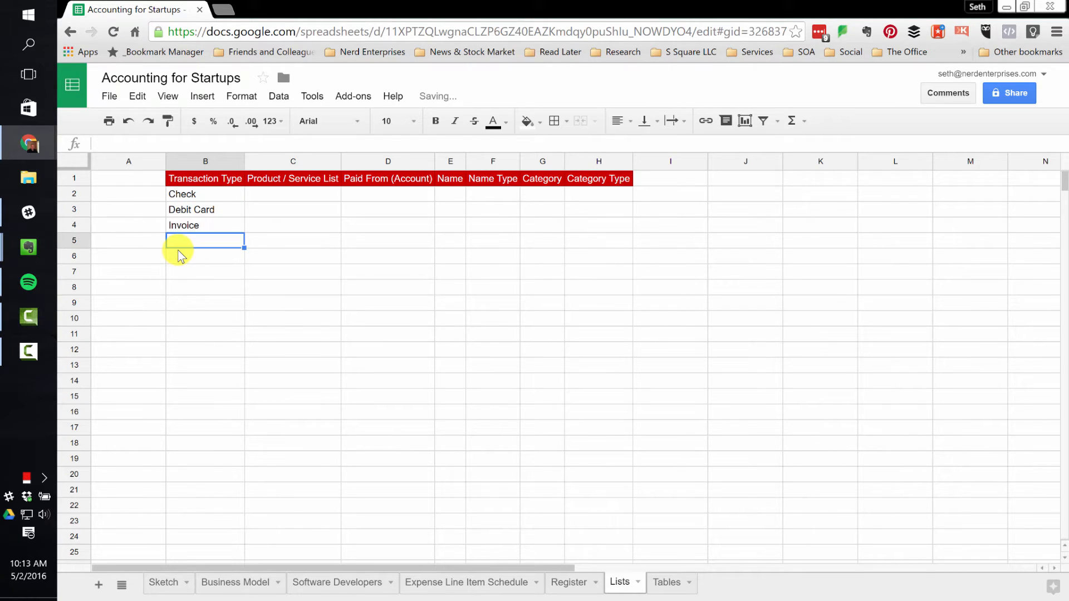
{"action": "type", "text": "Cust"}
{"action": "key", "text": "BackSpace"}
{"action": "key", "text": "BackSpace"}
{"action": "key", "text": "BackSpace"}
{"action": "key", "text": "BackSpace"}
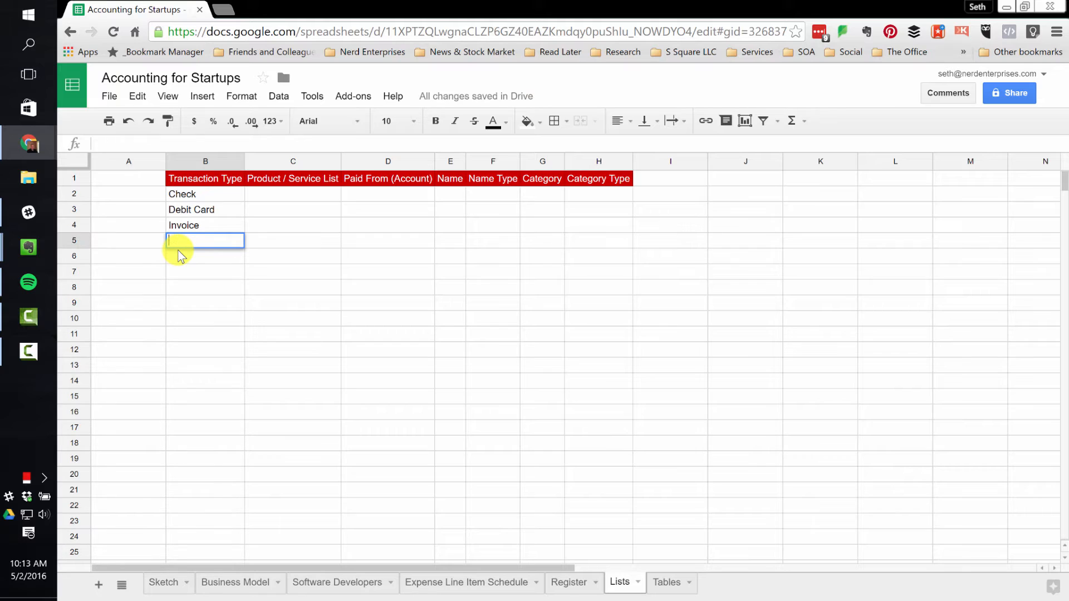
{"action": "type", "text": "Payment"}
{"action": "key", "text": "Return"}
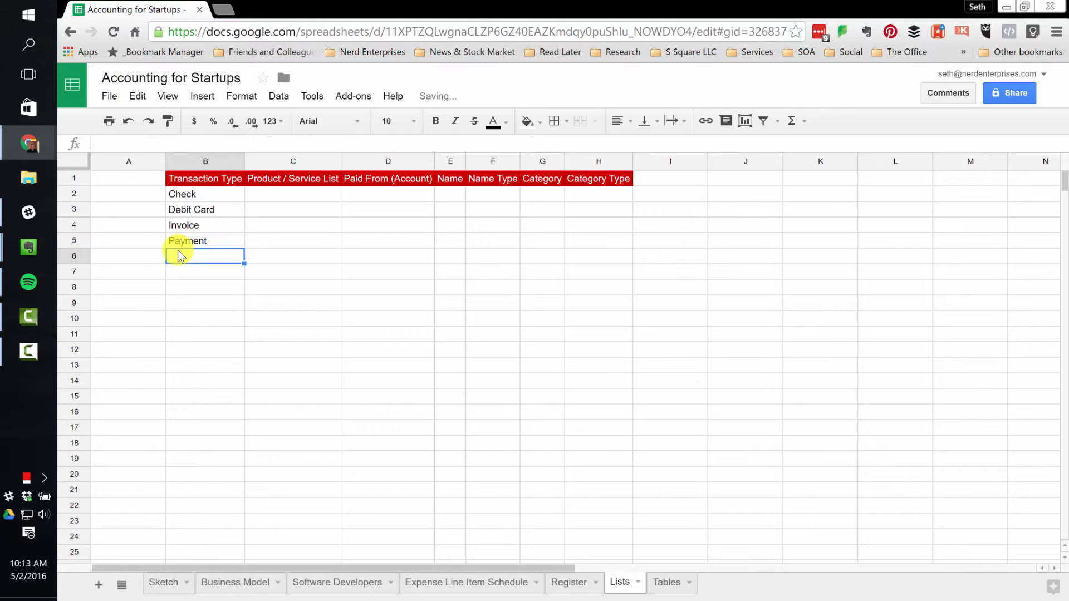
- Add Bill and Bill Payment to the Transaction Type list in cells B6 and B7
{"action": "type", "text": "Bill"}
{"action": "key", "text": "Return"}
{"action": "type", "text": "Bill "}
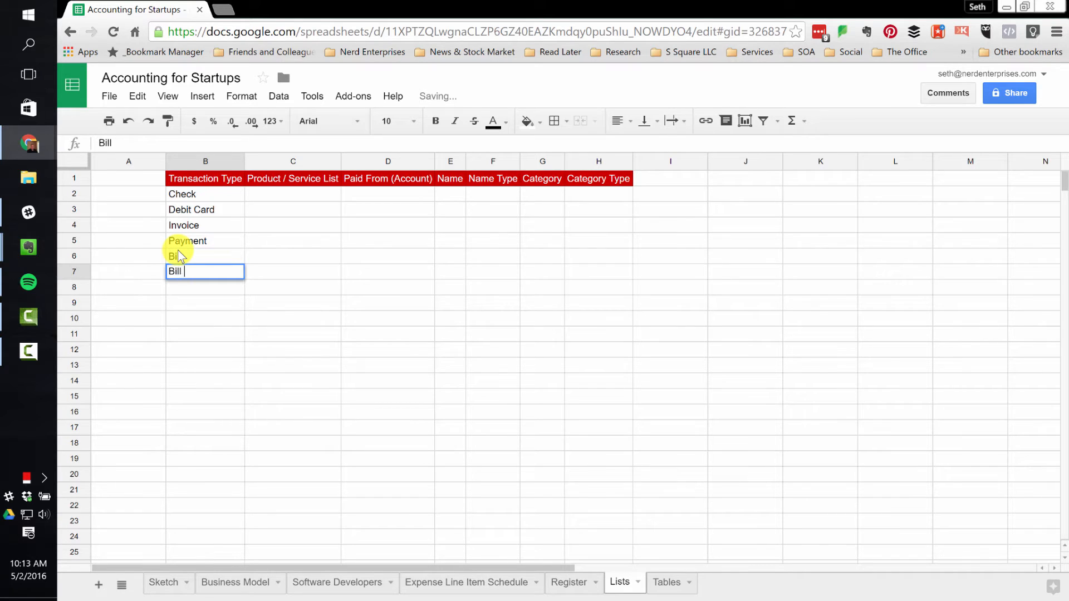
{"action": "type", "text": "Payment"}
{"action": "key", "text": "Return"}
{"action": "key", "text": "Up"}
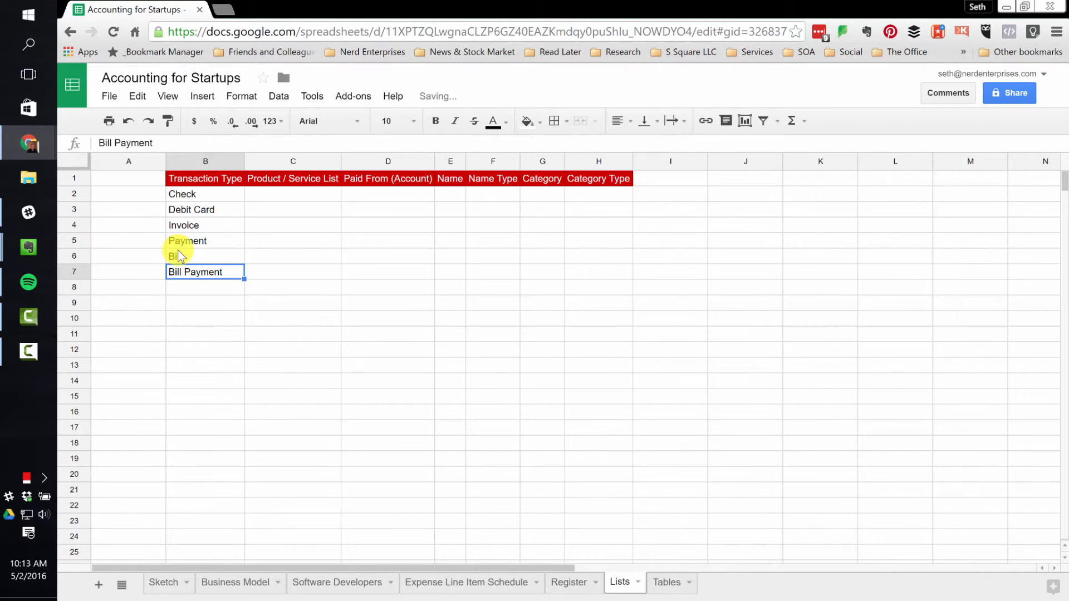
{"action": "left_click", "coordinate": [262, 193]}
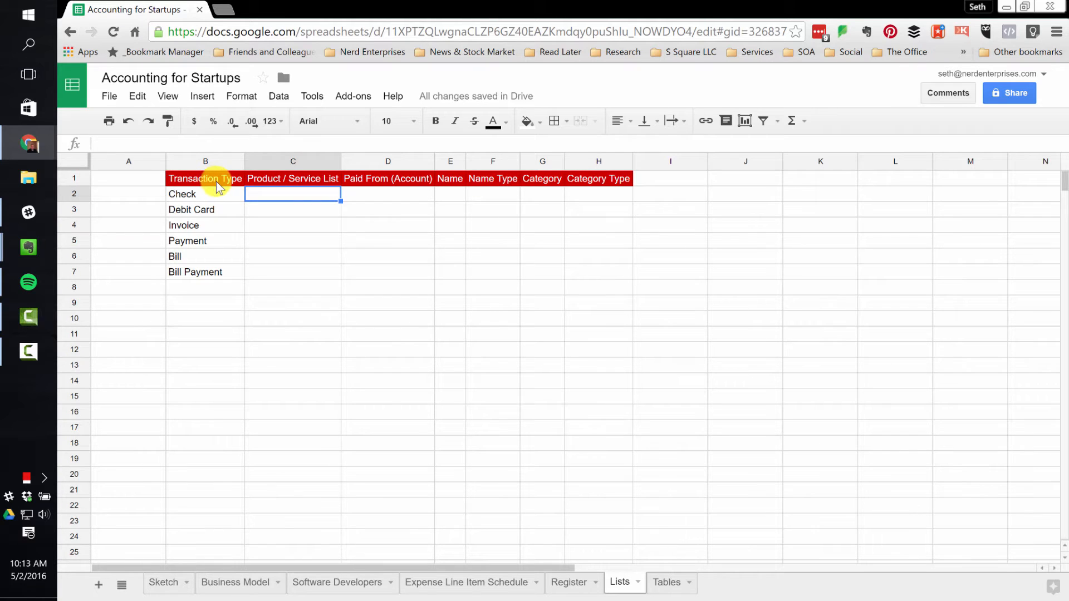
- Start a named range for cells B1:B8 of Lists and try naming it Transaction Type
{"action": "left_click_drag", "start_coordinate": [218, 183], "coordinate": [201, 291]}
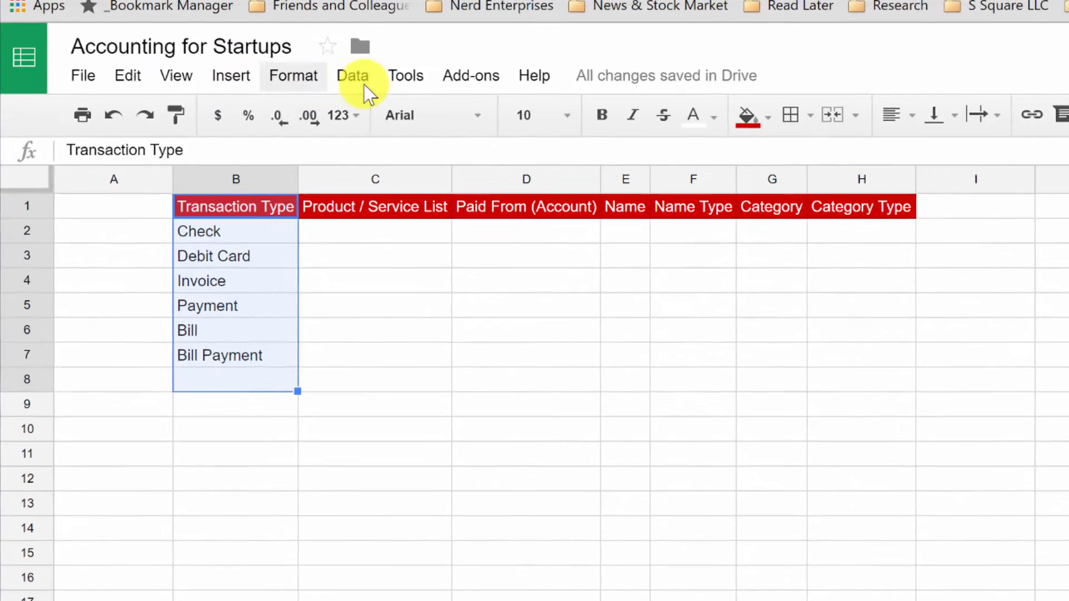
{"action": "left_click", "coordinate": [362, 83]}
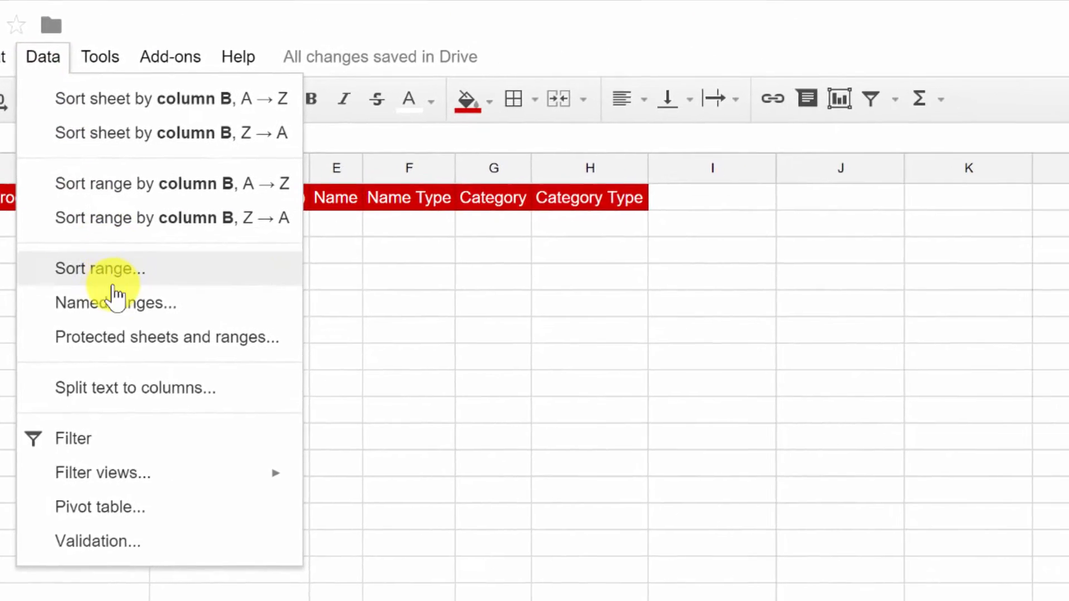
{"action": "left_click", "coordinate": [434, 316]}
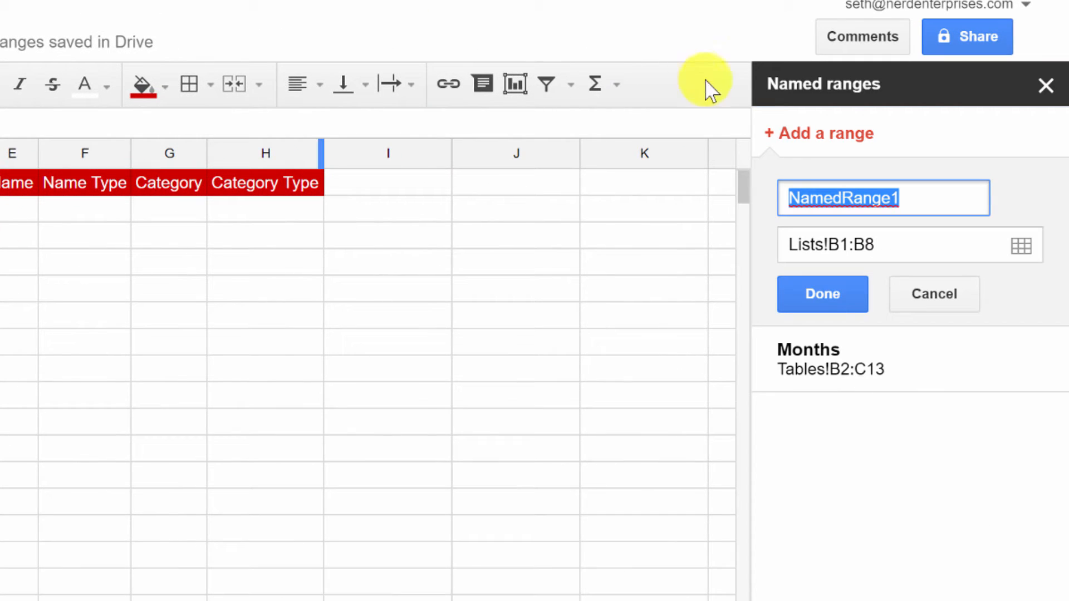
{"action": "type", "text": "Trans"}
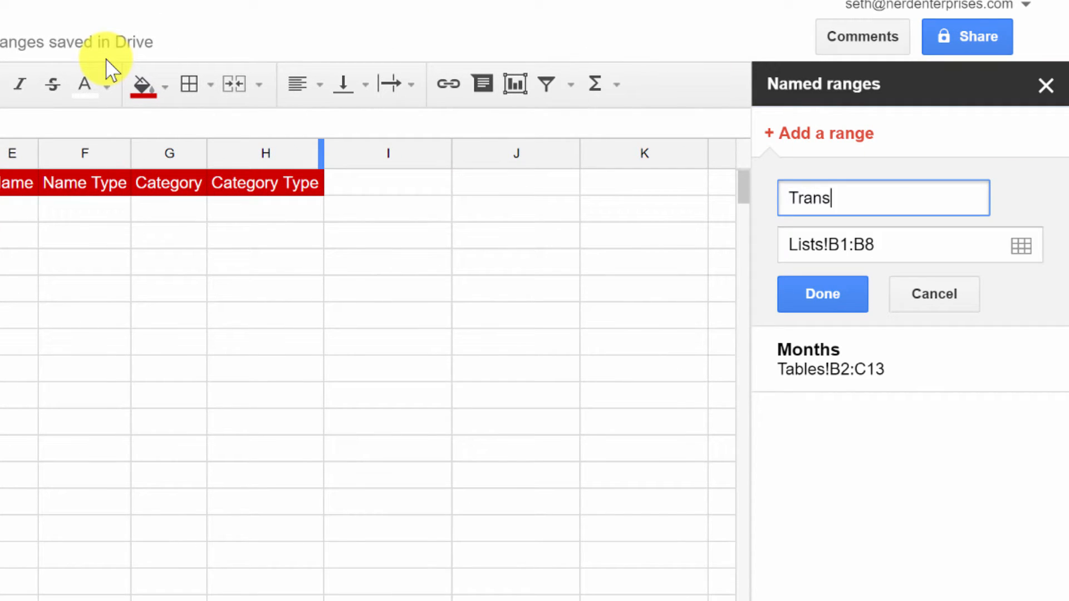
{"action": "type", "text": "action Type"}
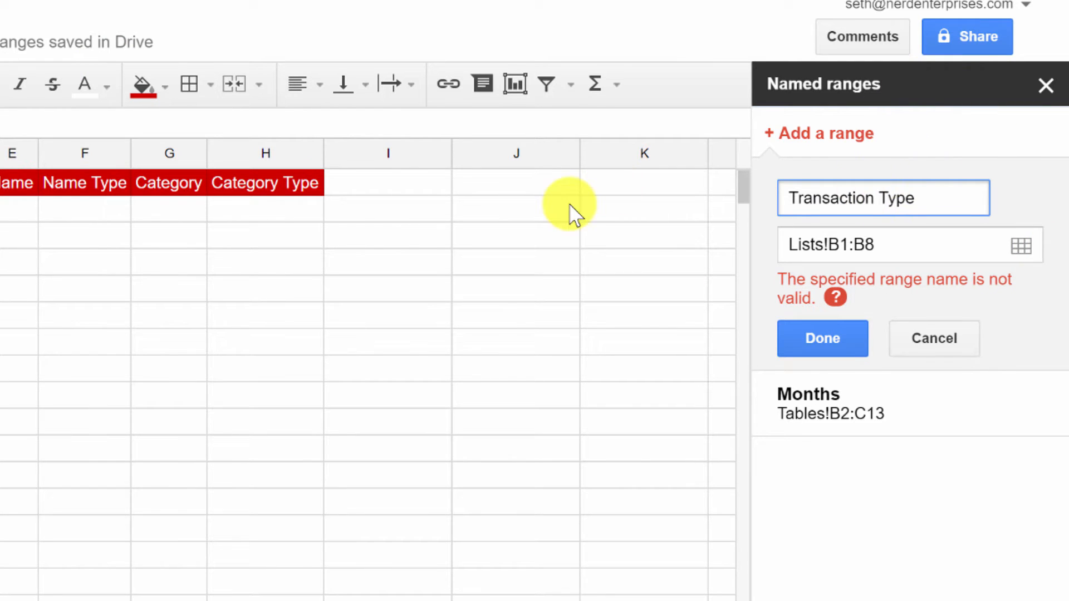
- Replace the space in the new range's name with an underscore, making it Transaction_Type, and save the range
{"action": "key", "text": "Left"}
{"action": "key", "text": "Left"}
{"action": "key", "text": "Left"}
{"action": "key", "text": "Left"}
{"action": "key", "text": "BackSpace"}
{"action": "type", "text": "_"}
{"action": "key", "text": "Return"}
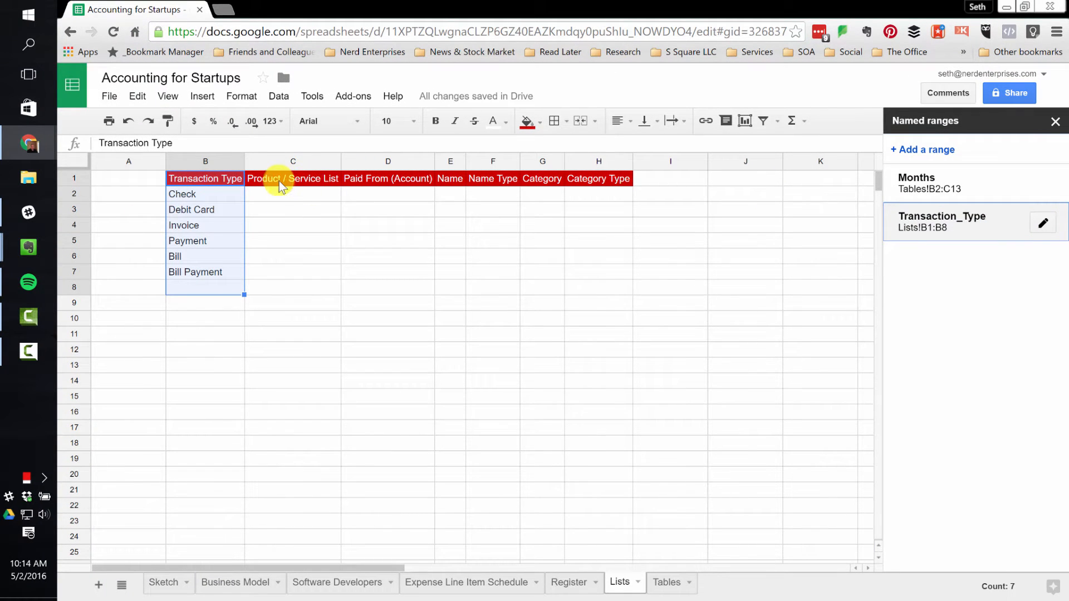
- Enter App Sales as the first Product / Service List entry in cell C2
{"action": "left_click", "coordinate": [280, 195]}
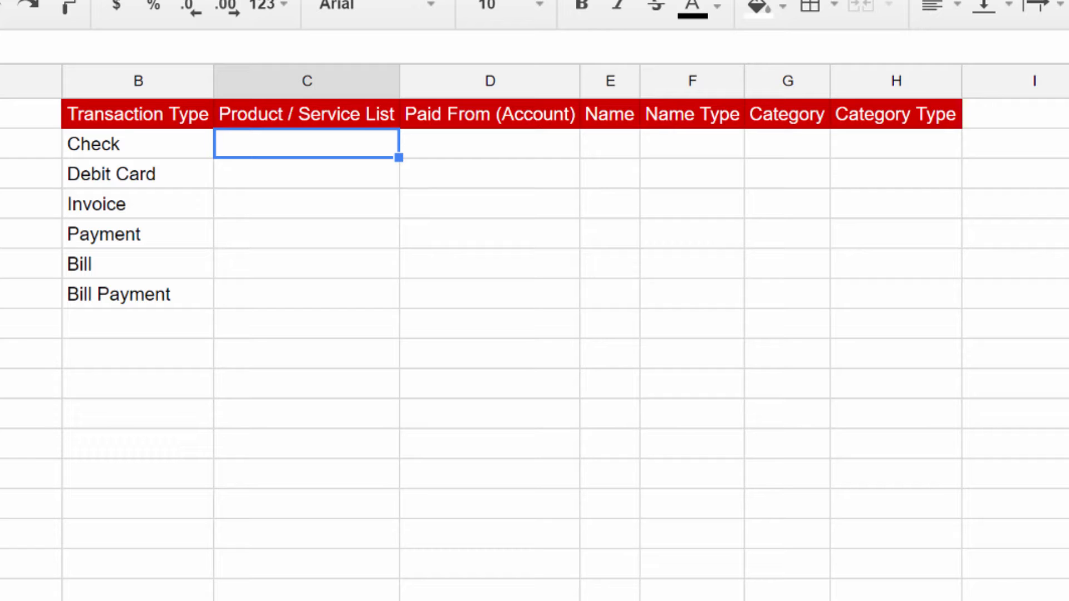
{"action": "type", "text": "App Sales"}
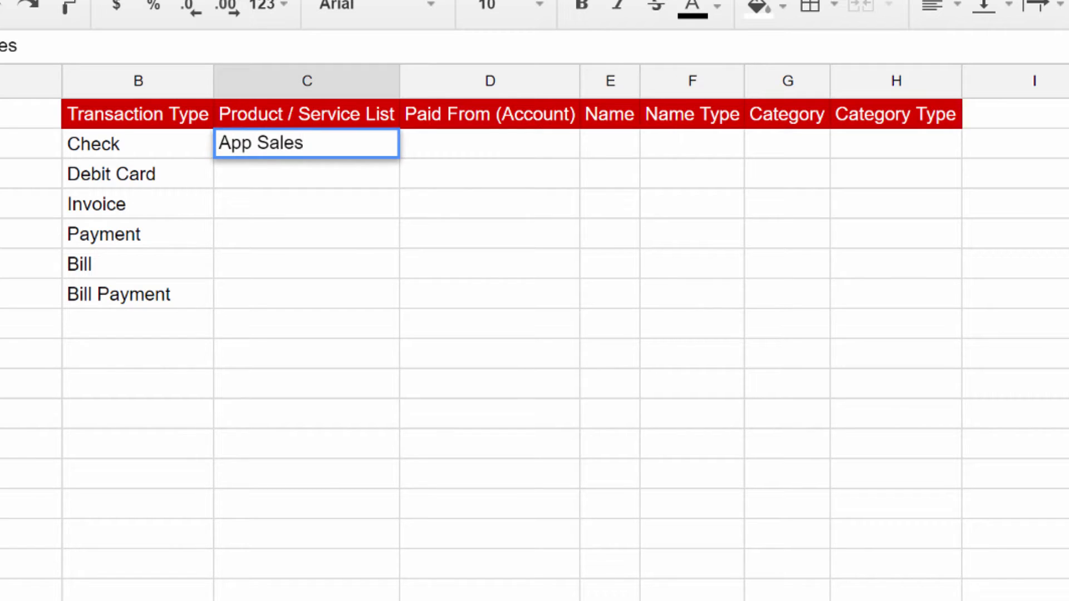
{"action": "key", "text": "Return"}
{"action": "key", "text": "Up"}
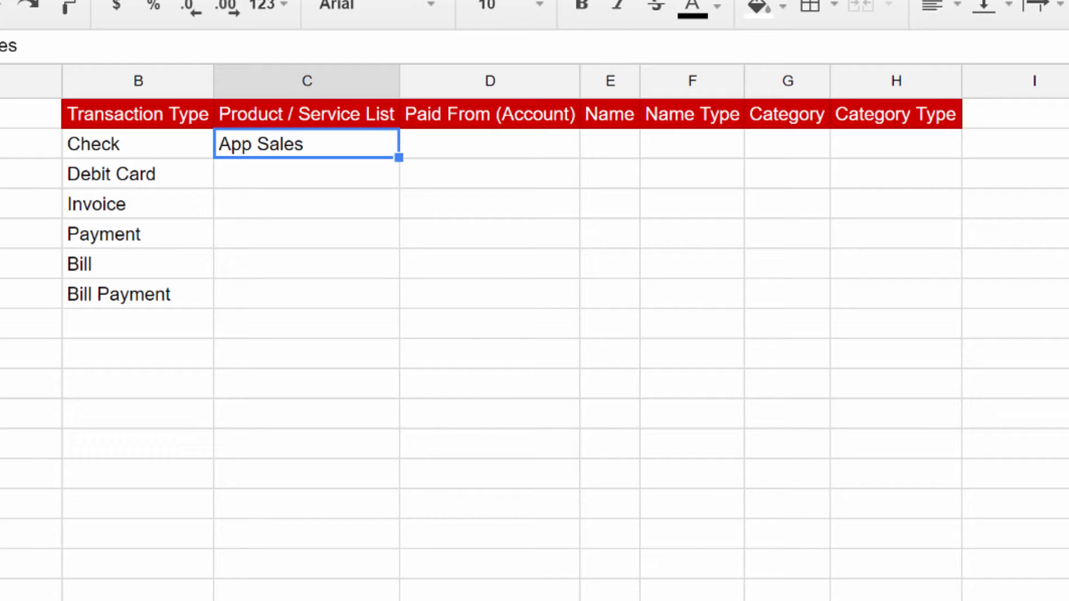
- Enter Main Checking as the first Paid From (Account) entry in cell D2
{"action": "left_click", "coordinate": [490, 144]}
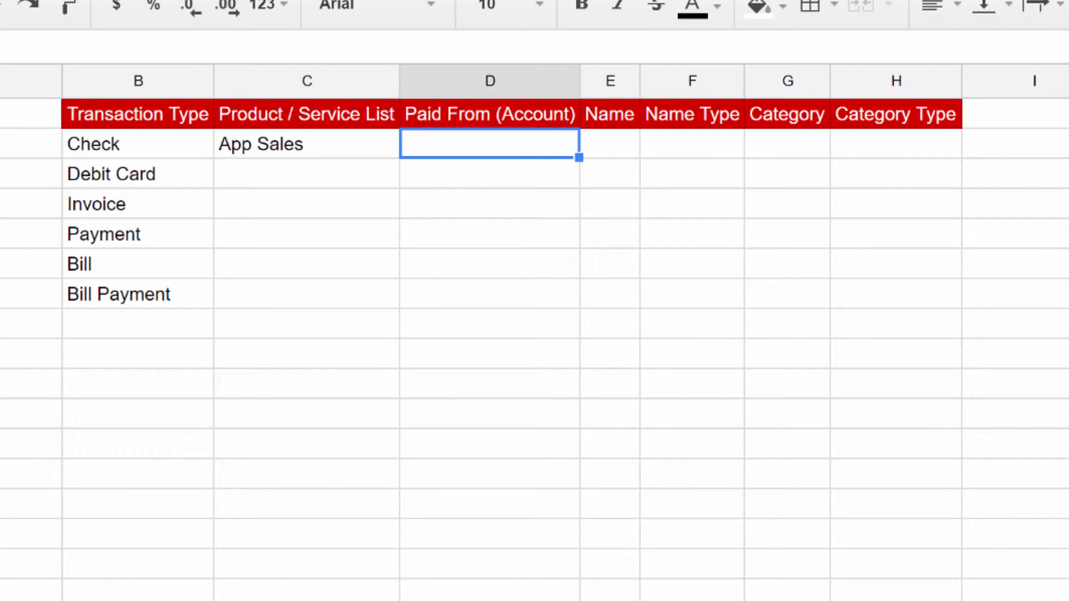
{"action": "type", "text": "Main Checkin"}
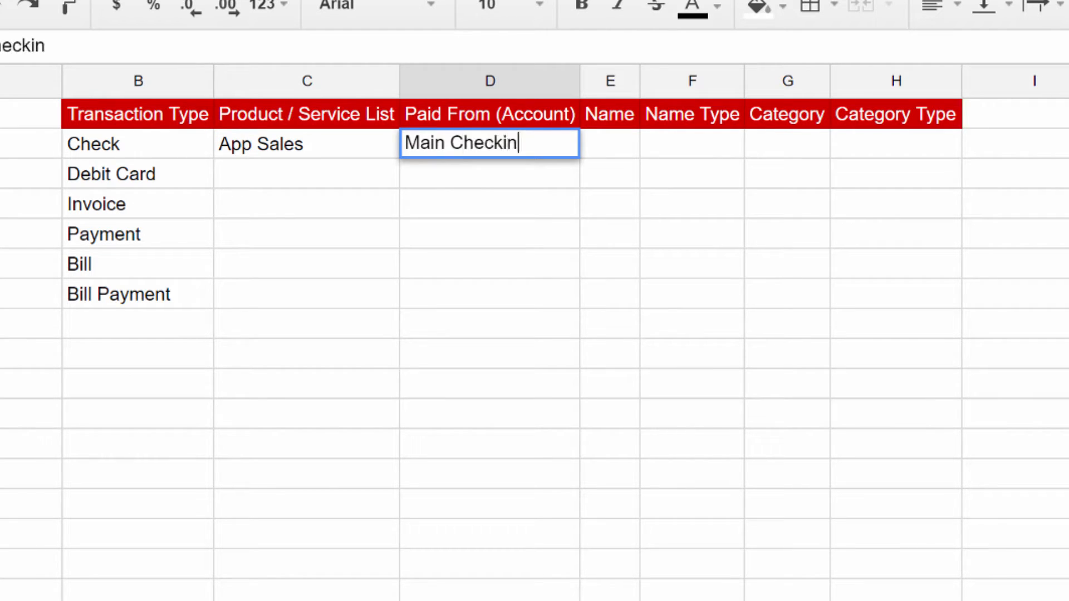
{"action": "type", "text": "g"}
{"action": "key", "text": "Return"}
{"action": "key", "text": "Up"}
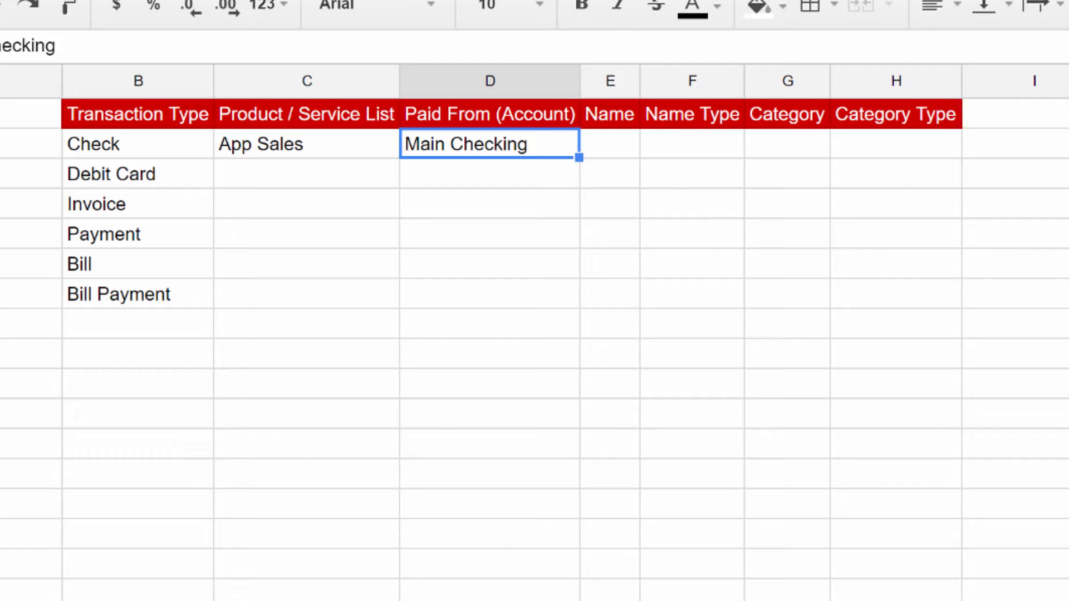
- Set the Paid From entry in D2 to Wells Fargo, a hyphen and the account's four-digit number
{"action": "type", "text": "Wells"}
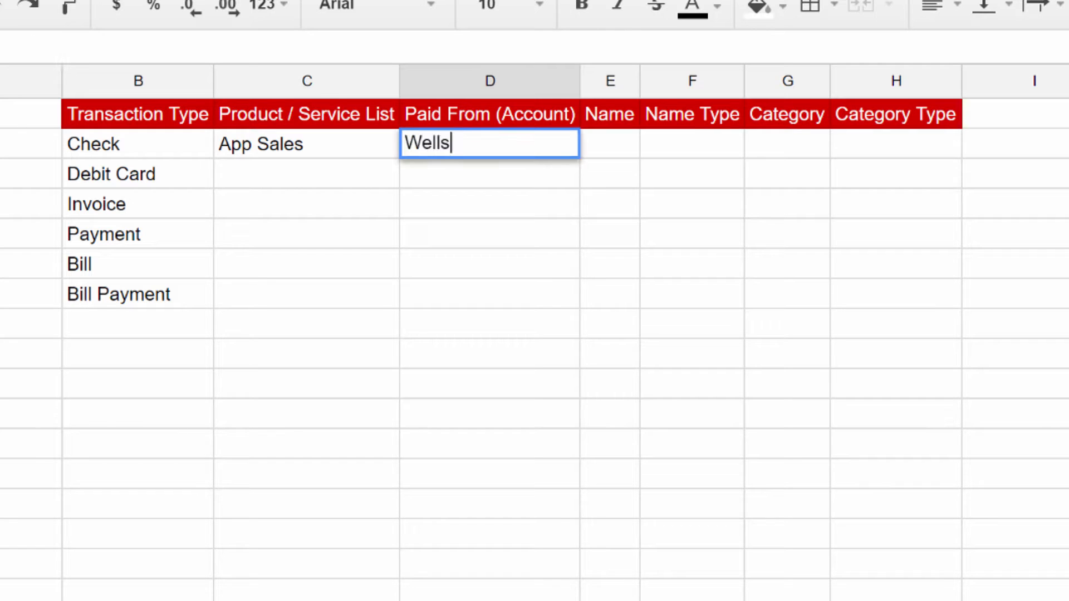
{"action": "type", "text": " Fargo - 1"}
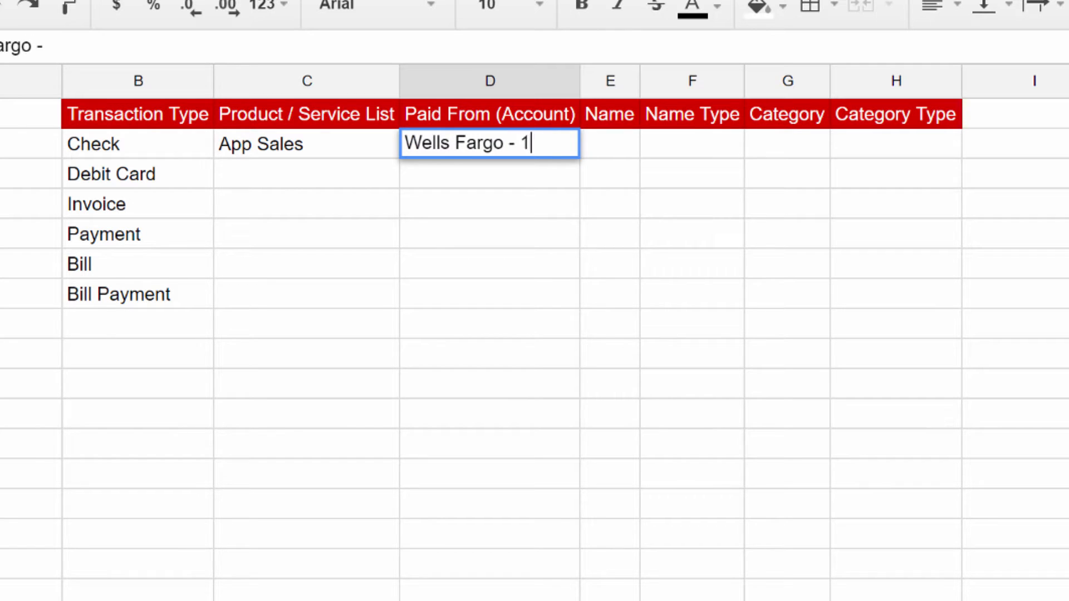
{"action": "type", "text": "234"}
{"action": "key", "text": "Return"}
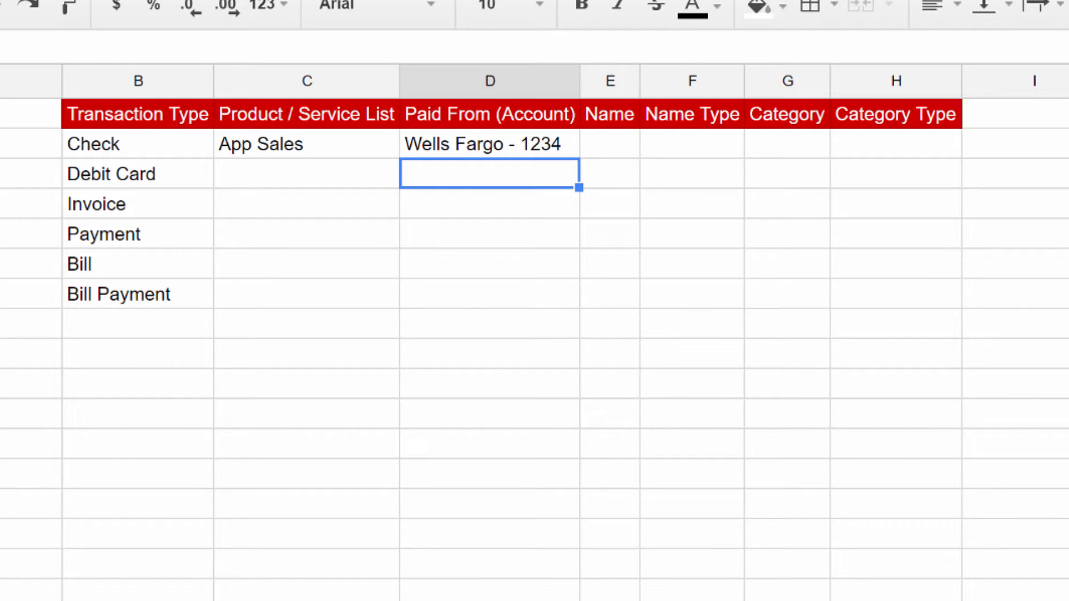
- Enter Capital One Credit Card, a hyphen and the card's four-digit number in D3, and auto-fit column D
{"action": "type", "text": "Capi"}
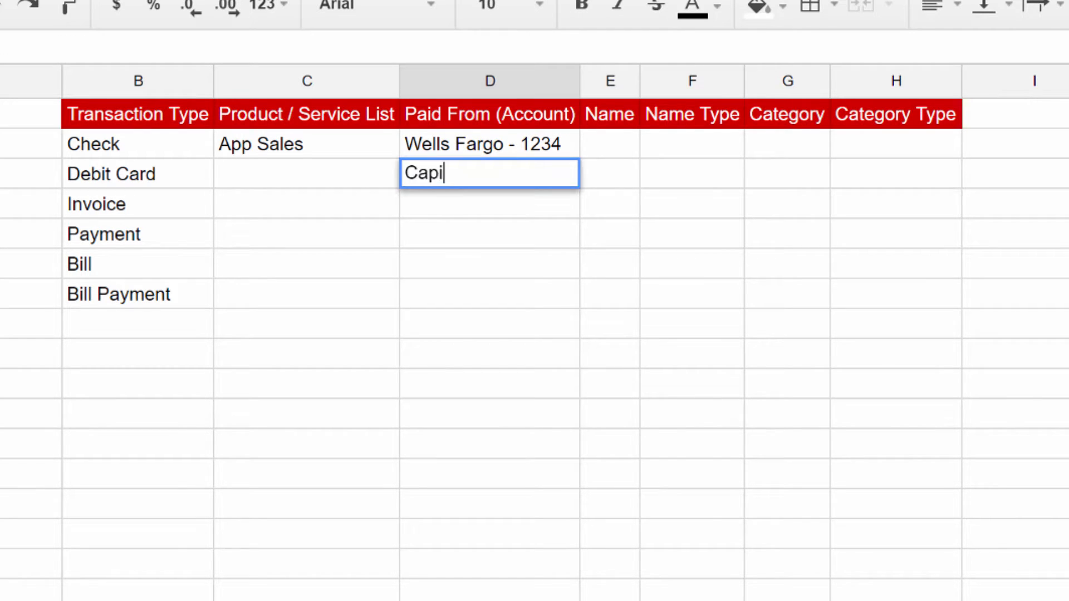
{"action": "type", "text": "tal One Credit Car"}
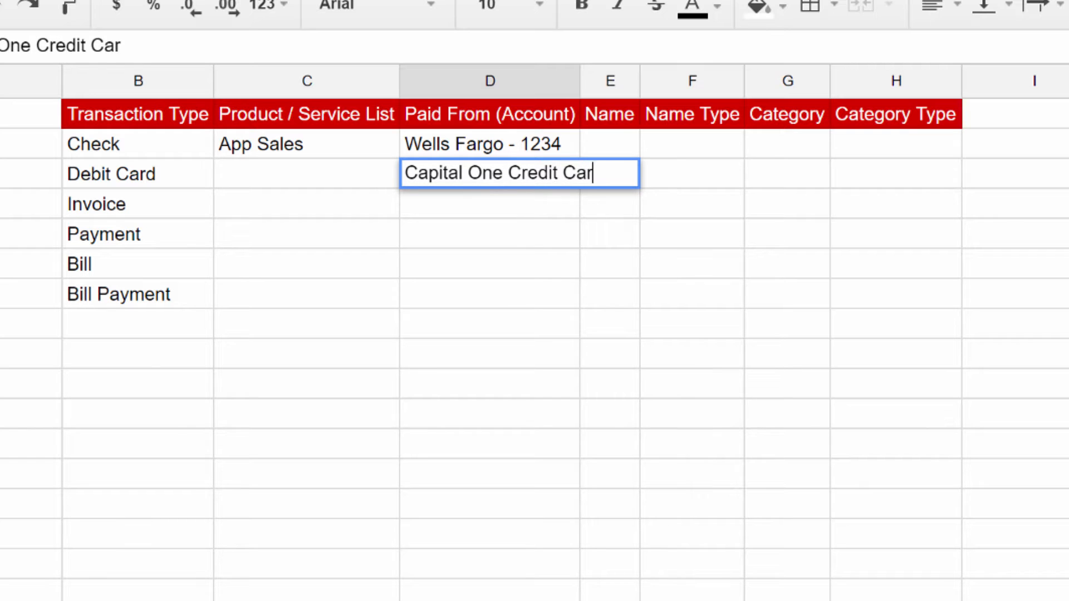
{"action": "type", "text": "d - 1234"}
{"action": "key", "text": "Return"}
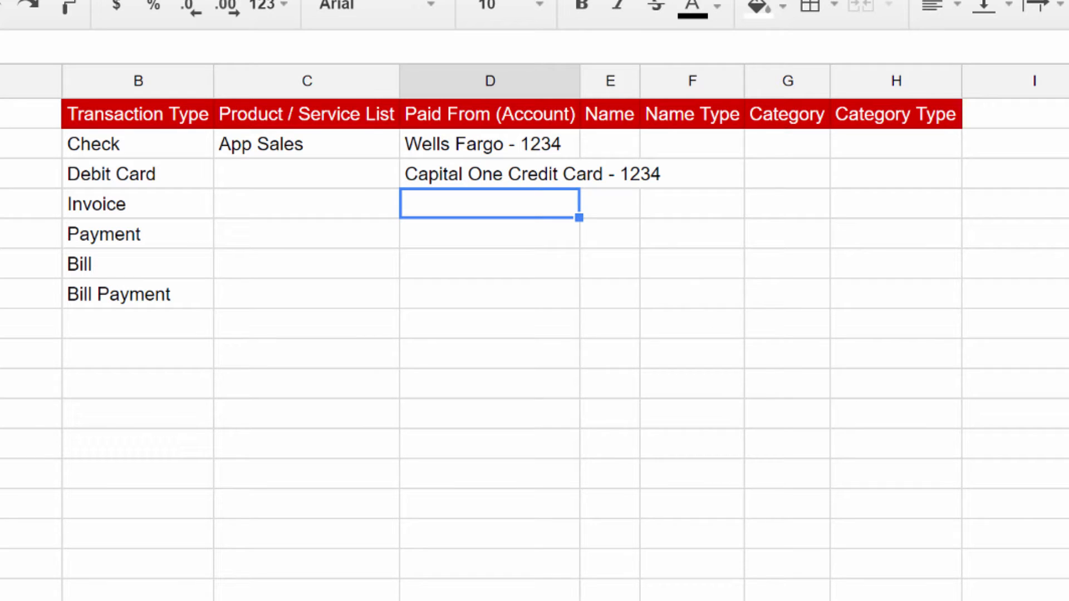
{"action": "double_click", "coordinate": [579, 80]}
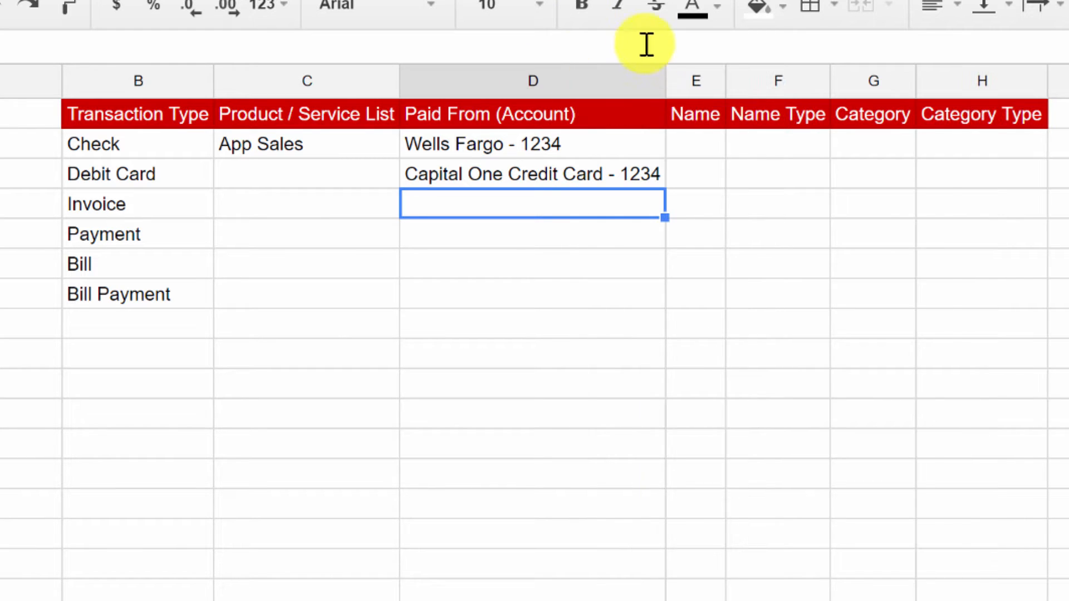
- Copy Staples and Best Buy from the Name column of Register into the Name list on Lists, starting at E2
{"action": "left_click", "coordinate": [703, 145]}
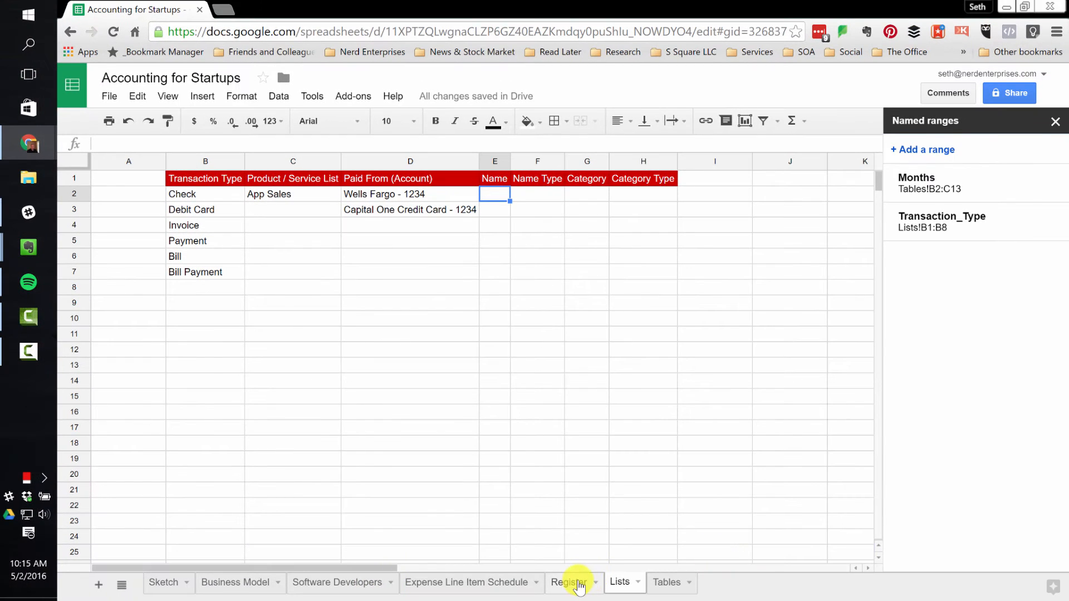
{"action": "left_click", "coordinate": [579, 586]}
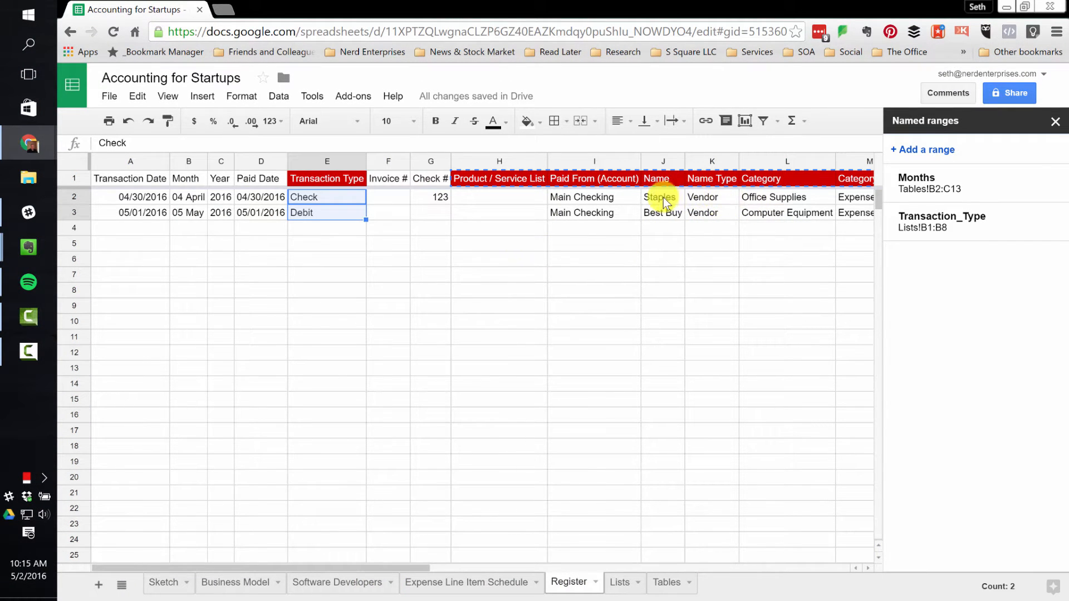
{"action": "left_click_drag", "start_coordinate": [663, 197], "coordinate": [659, 213]}
{"action": "key", "text": "ctrl+c"}
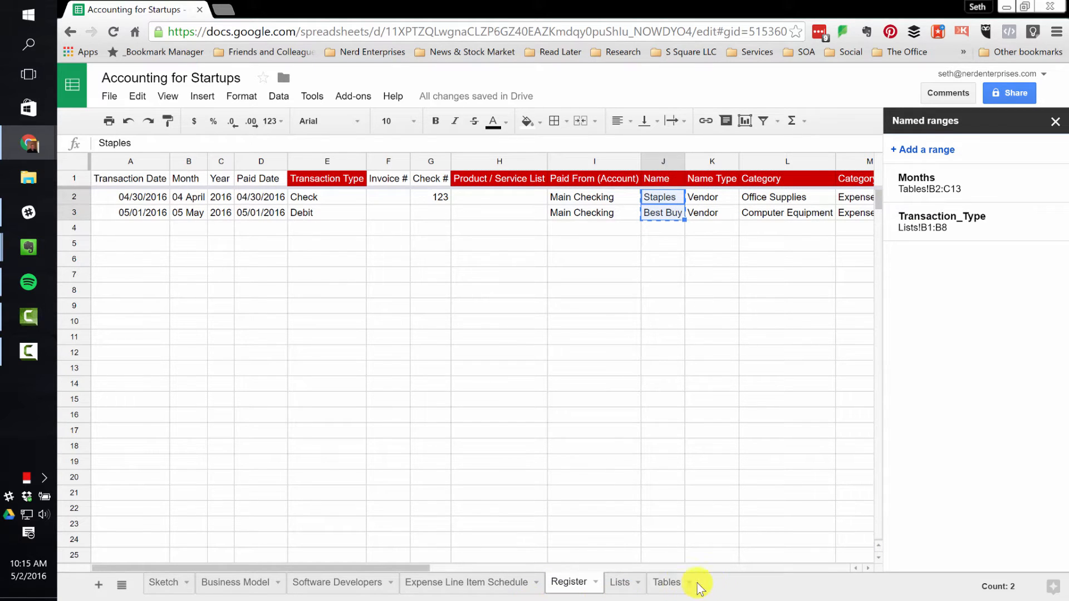
{"action": "left_click", "coordinate": [620, 583]}
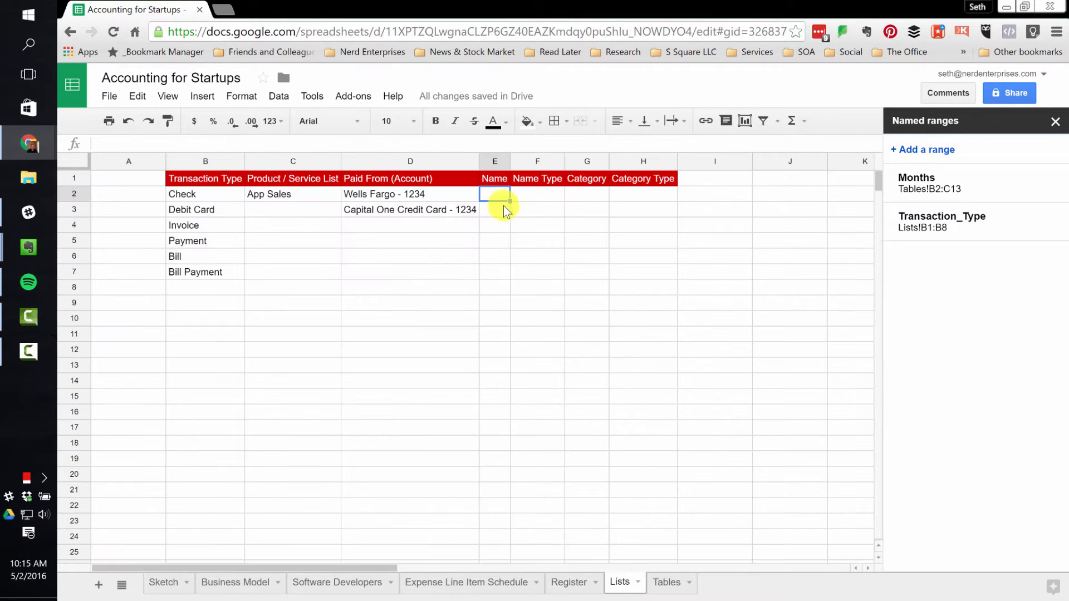
{"action": "key", "text": "ctrl+v"}
{"action": "left_click", "coordinate": [548, 196]}
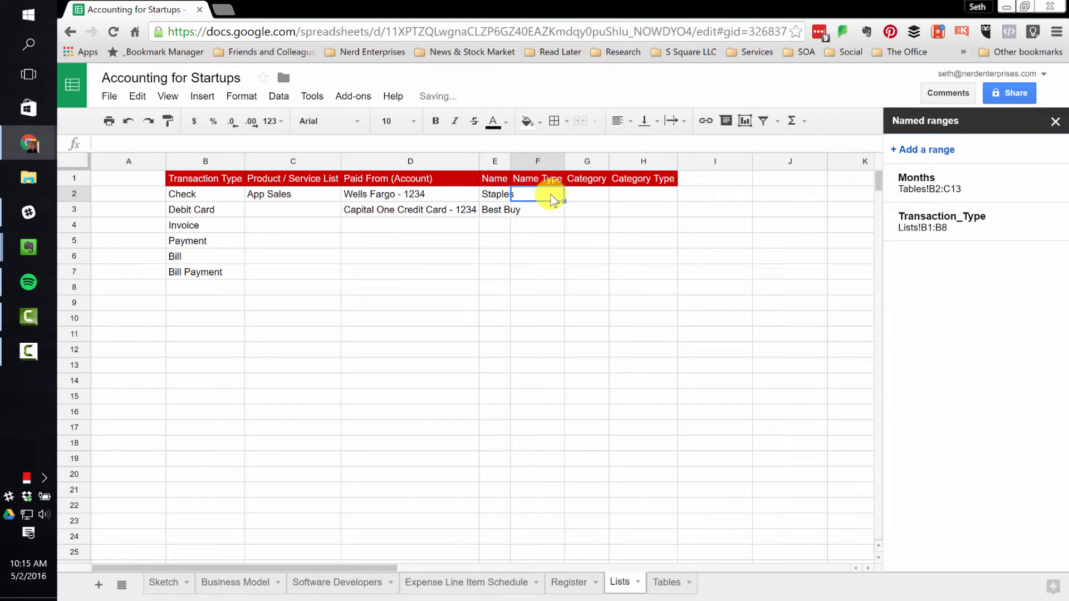
{"action": "type", "text": "Vendor"}
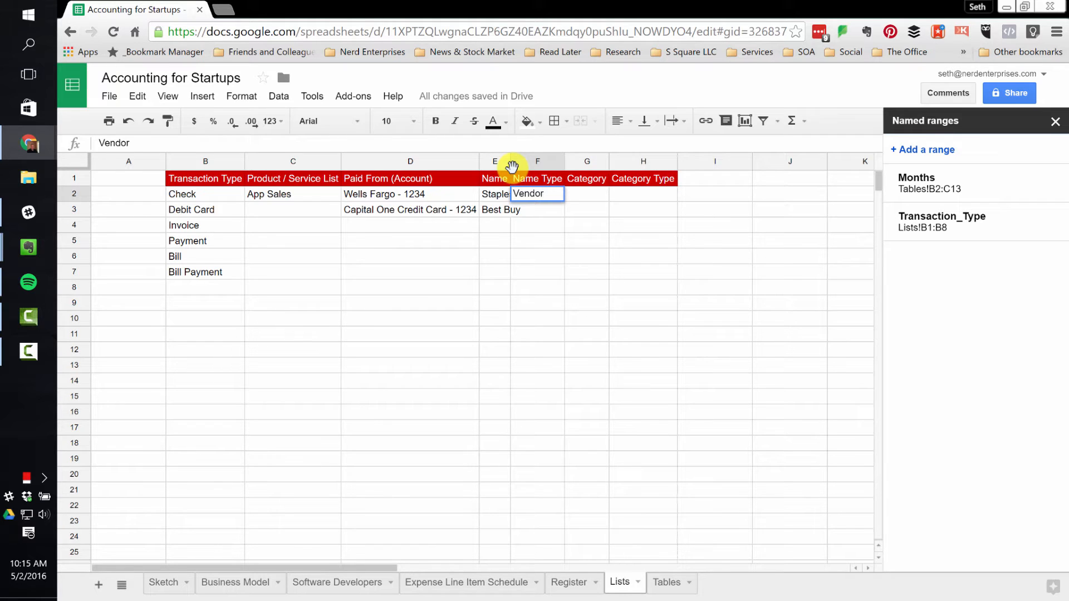
{"action": "key", "text": "Escape"}
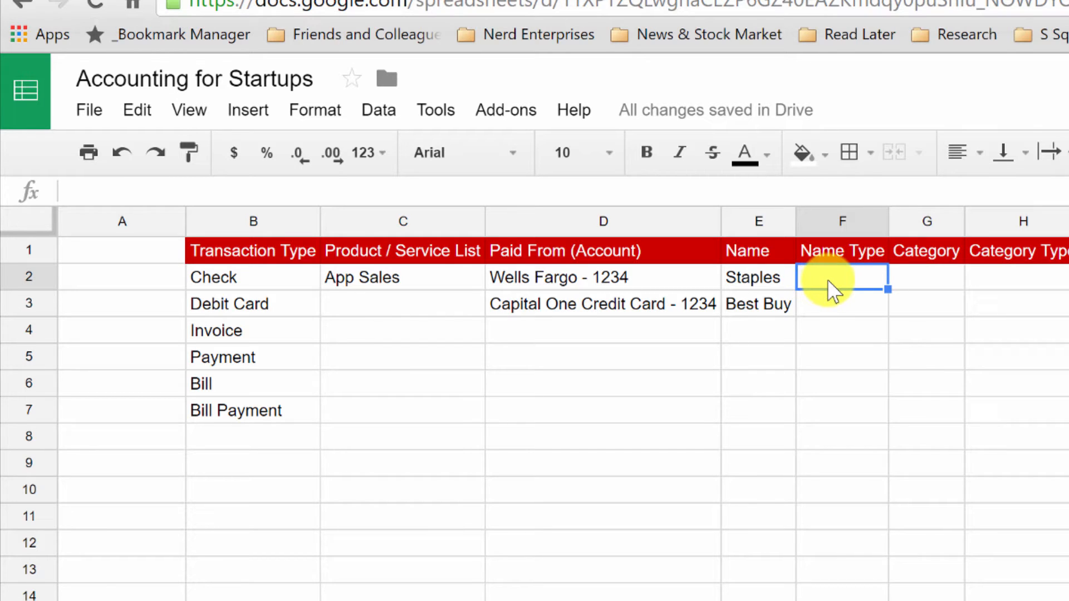
- Add data validation to Name Type cell F2 as a list of items: Customer, Vendor, Owner
{"action": "left_click", "coordinate": [379, 112]}
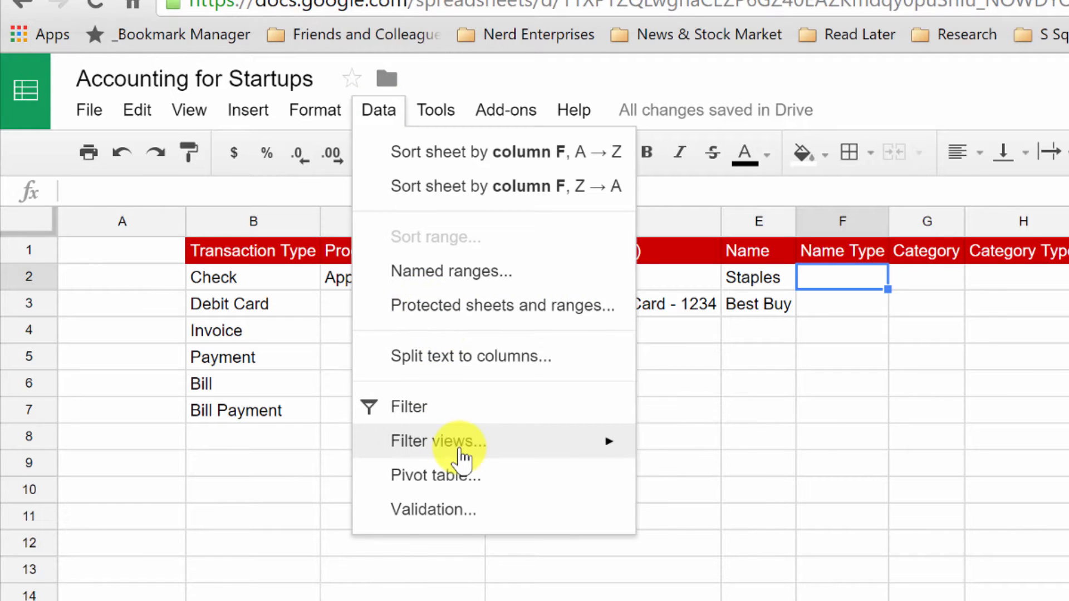
{"action": "left_click", "coordinate": [435, 511]}
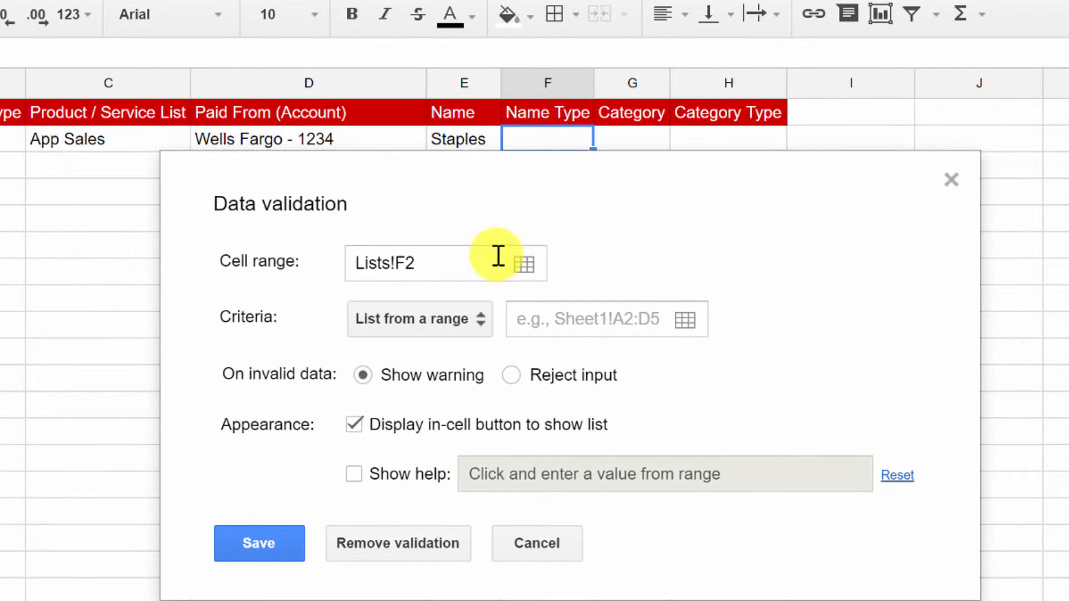
{"action": "left_click", "coordinate": [436, 319]}
{"action": "left_click", "coordinate": [448, 359]}
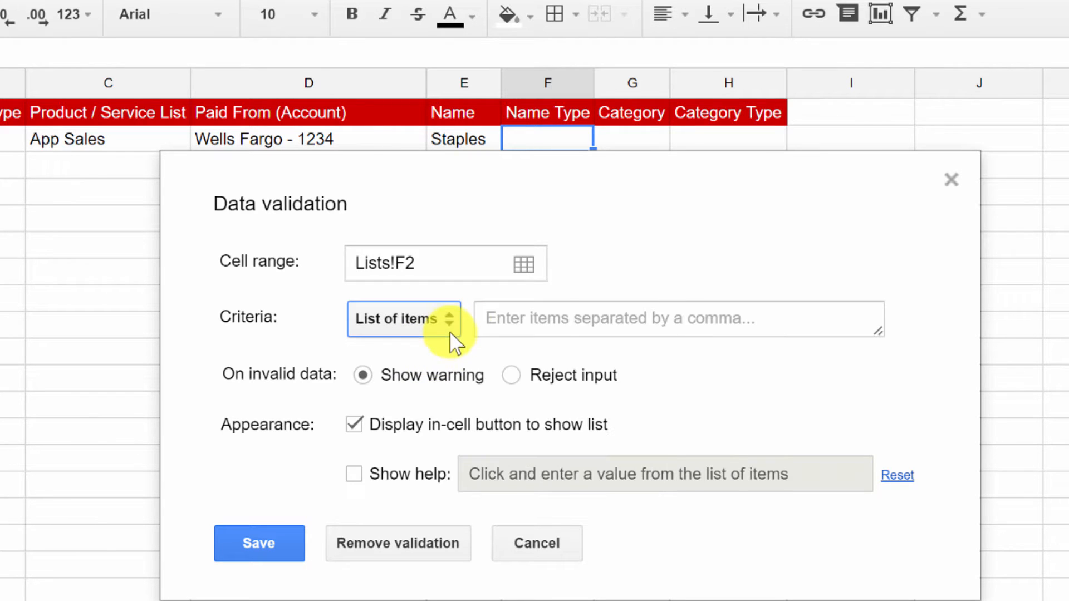
{"action": "left_click", "coordinate": [553, 323]}
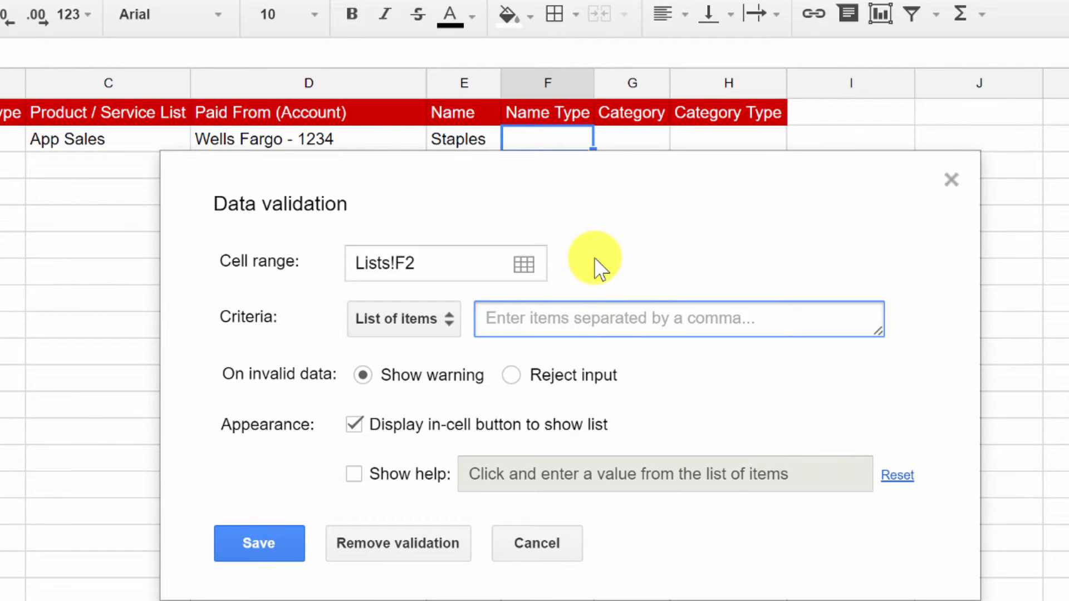
{"action": "type", "text": "V"}
{"action": "key", "text": "BackSpace"}
{"action": "type", "text": "C"}
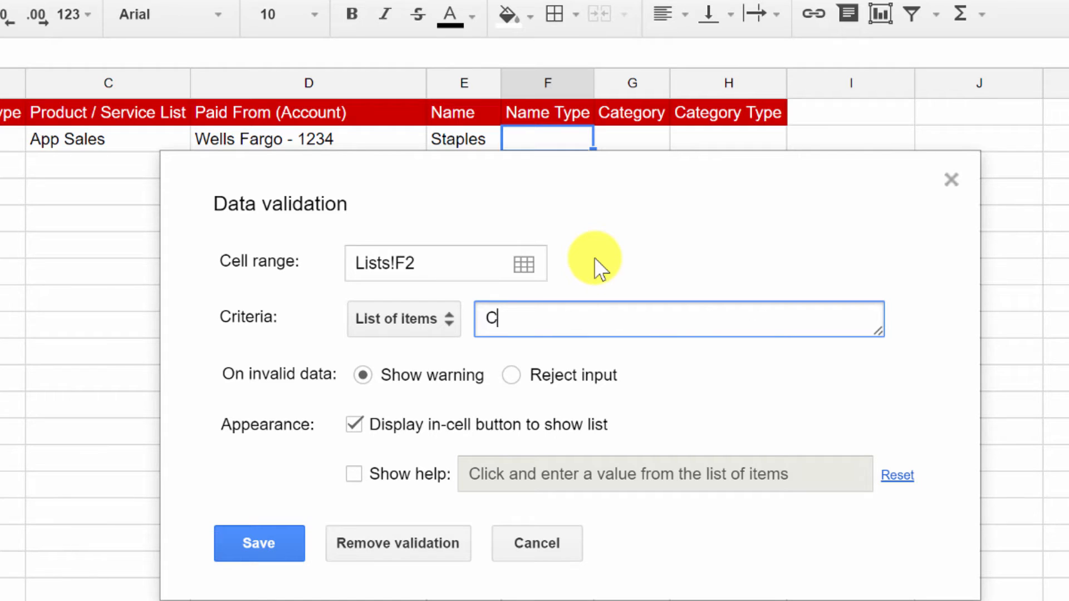
{"action": "type", "text": "ustomer,Vendor"}
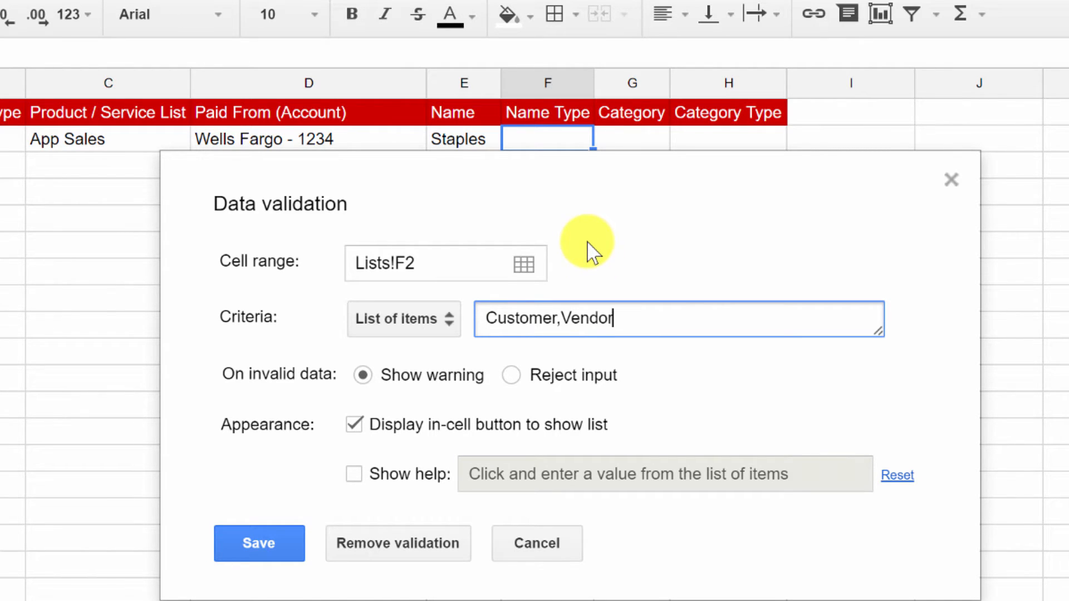
{"action": "type", "text": ",Owner"}
{"action": "left_click", "coordinate": [263, 543]}
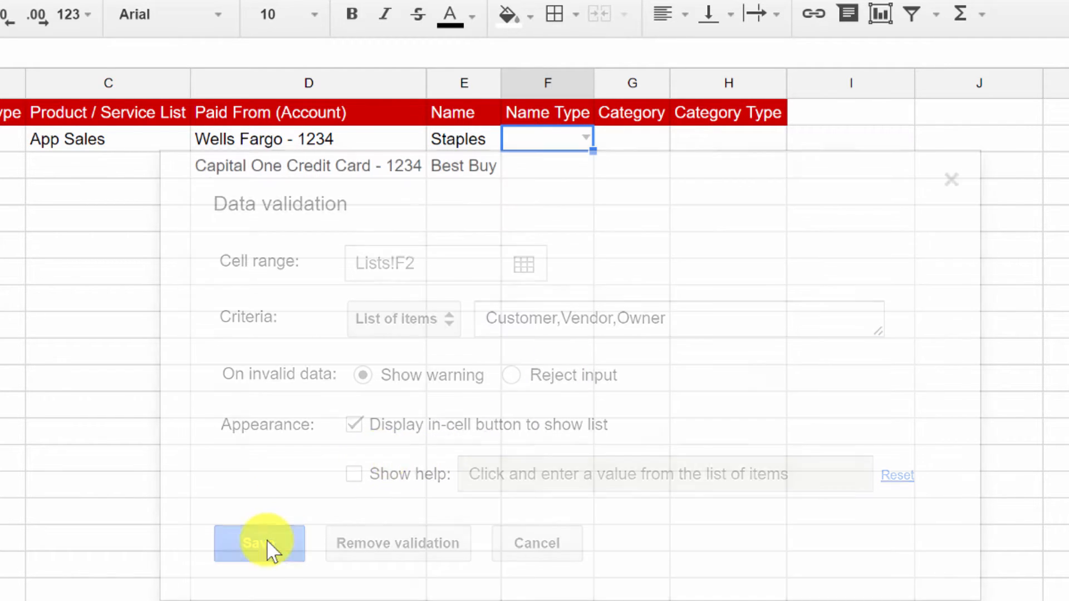
- Try Customer in the F2 dropdown, and set the Name Type for Staples to Vendor
{"action": "left_click", "coordinate": [586, 138]}
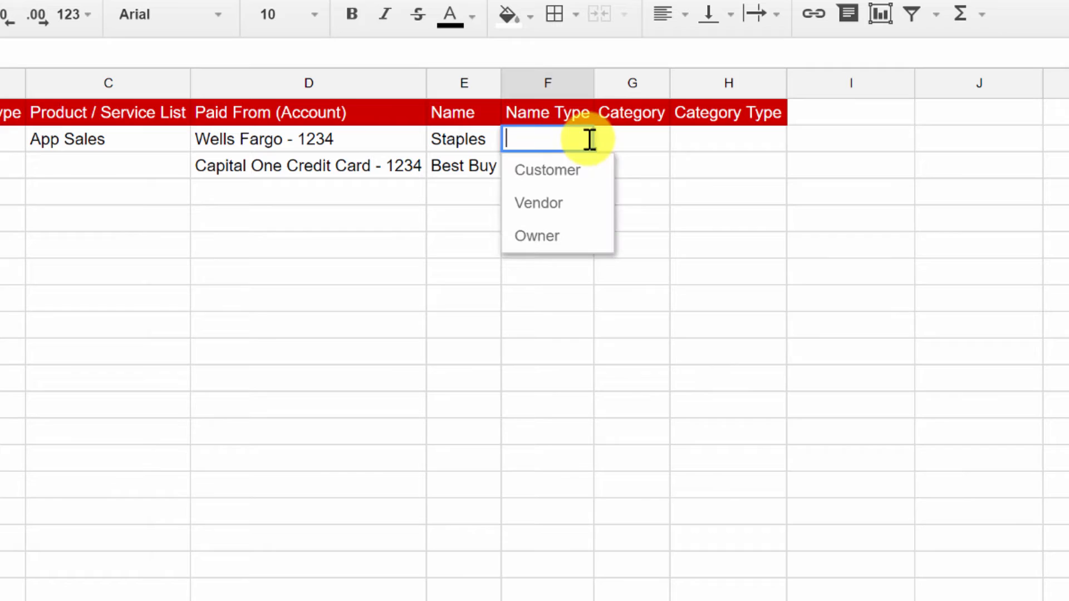
{"action": "left_click", "coordinate": [578, 170]}
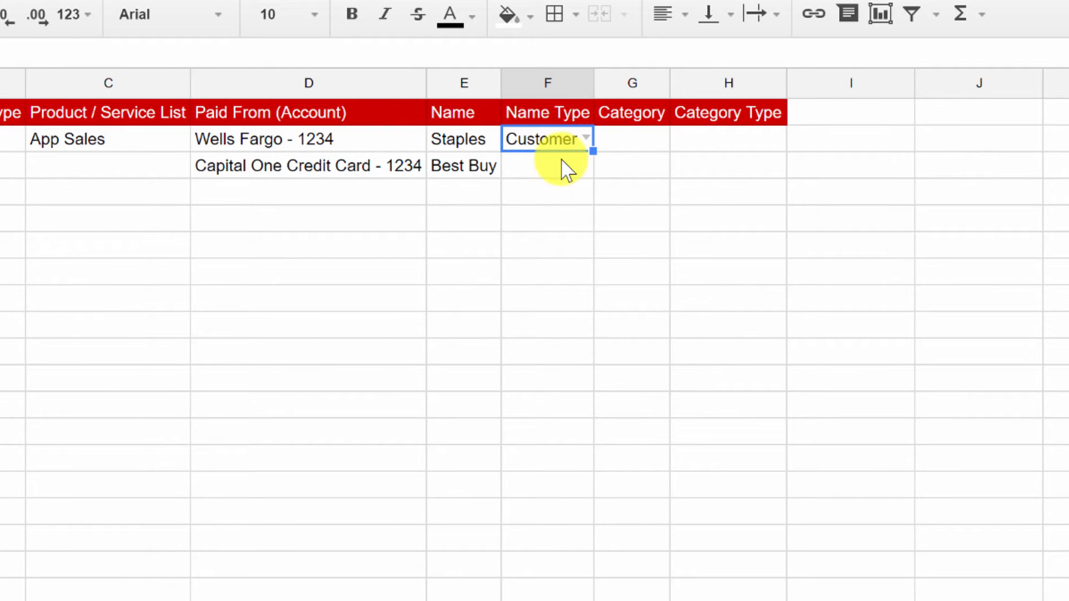
{"action": "left_click", "coordinate": [586, 138]}
{"action": "left_click", "coordinate": [566, 203]}
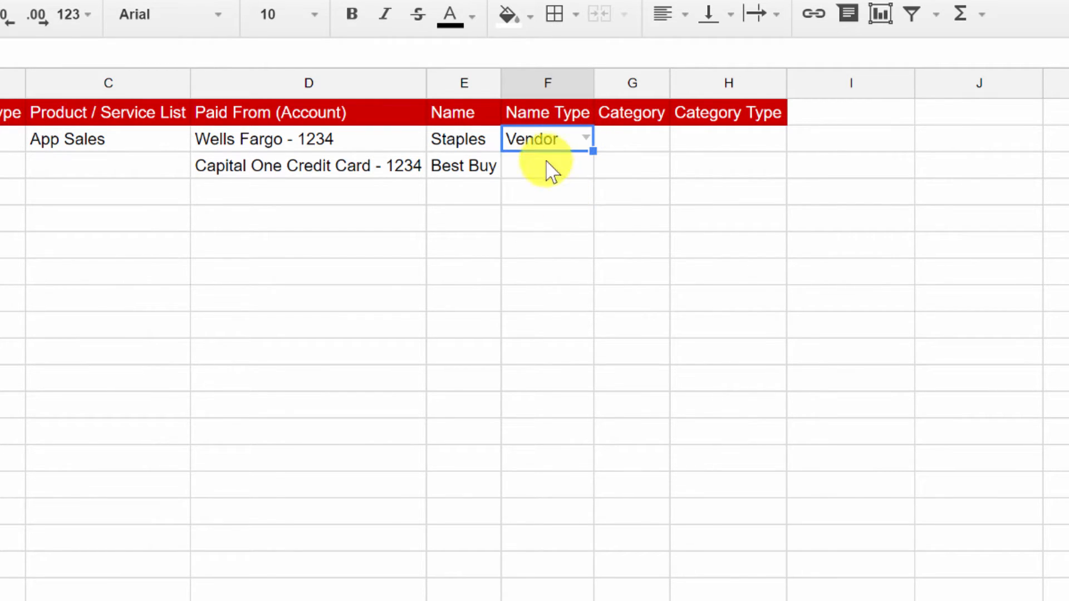
- Copy the Vendor cell F2 with its dropdown down the Name Type column from F3 to F20
{"action": "left_click", "coordinate": [589, 168]}
{"action": "left_click", "coordinate": [574, 140]}
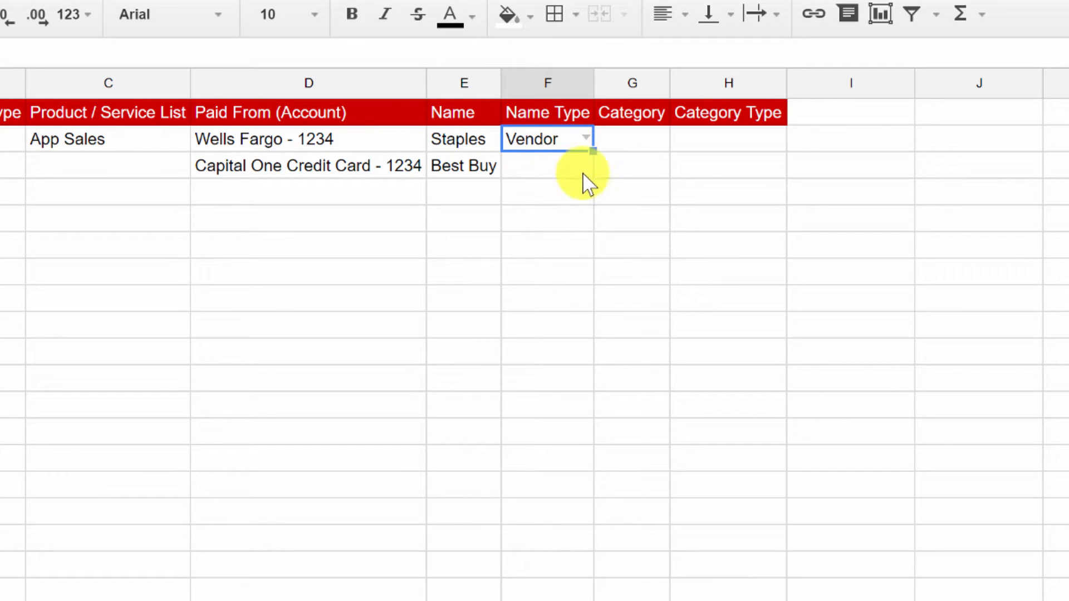
{"action": "key", "text": "ctrl+c"}
{"action": "left_click_drag", "start_coordinate": [551, 167], "coordinate": [553, 597]}
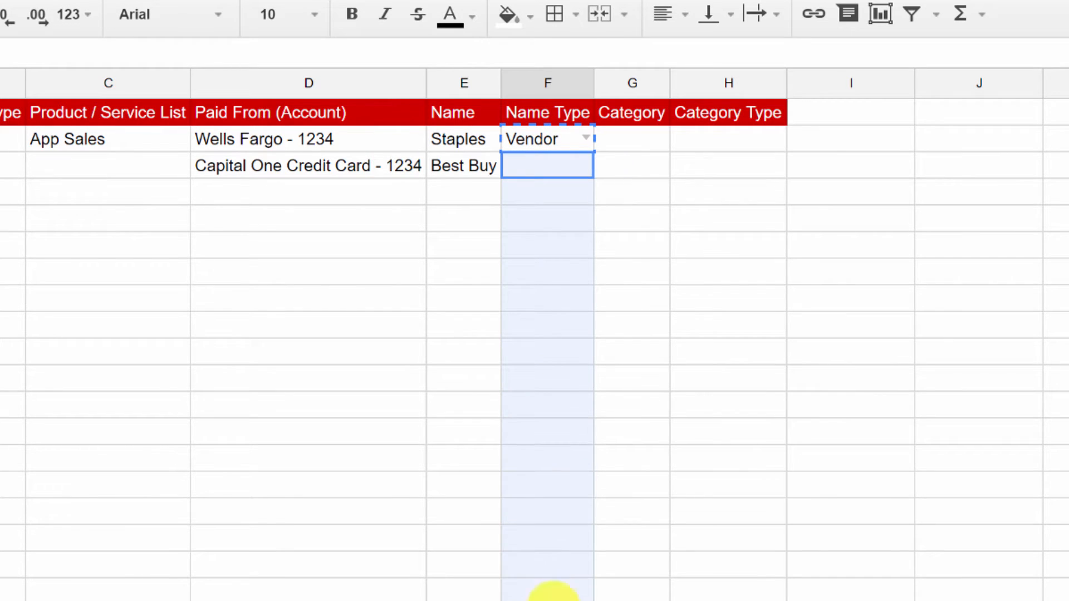
{"action": "key", "text": "ctrl+v"}
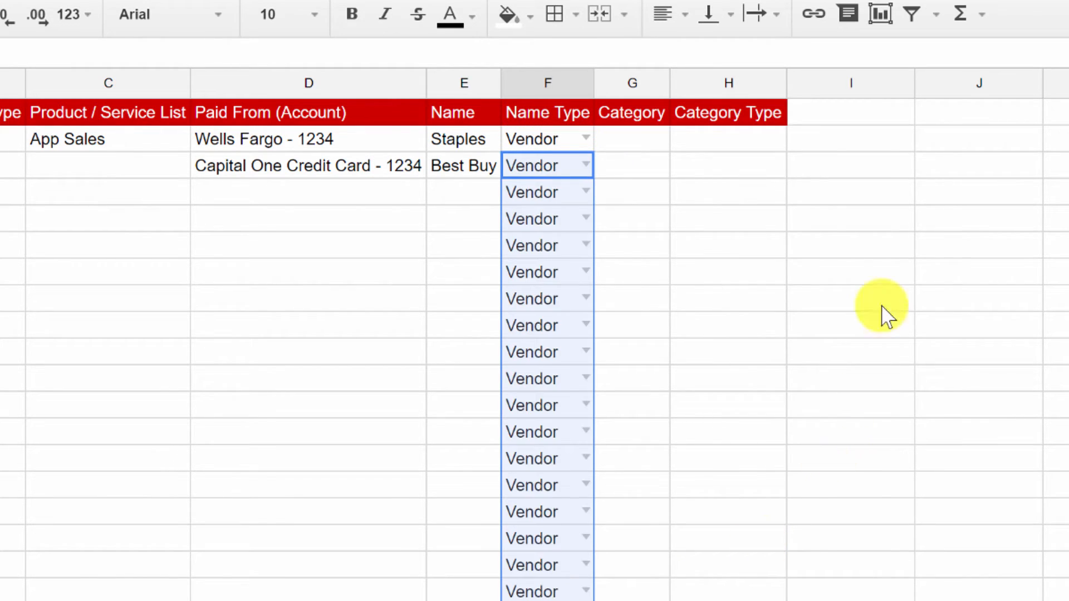
- Clear the copied Vendor values from F4 to F20 while keeping the dropdowns
{"action": "left_click", "coordinate": [551, 193]}
{"action": "left_click_drag", "start_coordinate": [551, 193], "coordinate": [581, 539]}
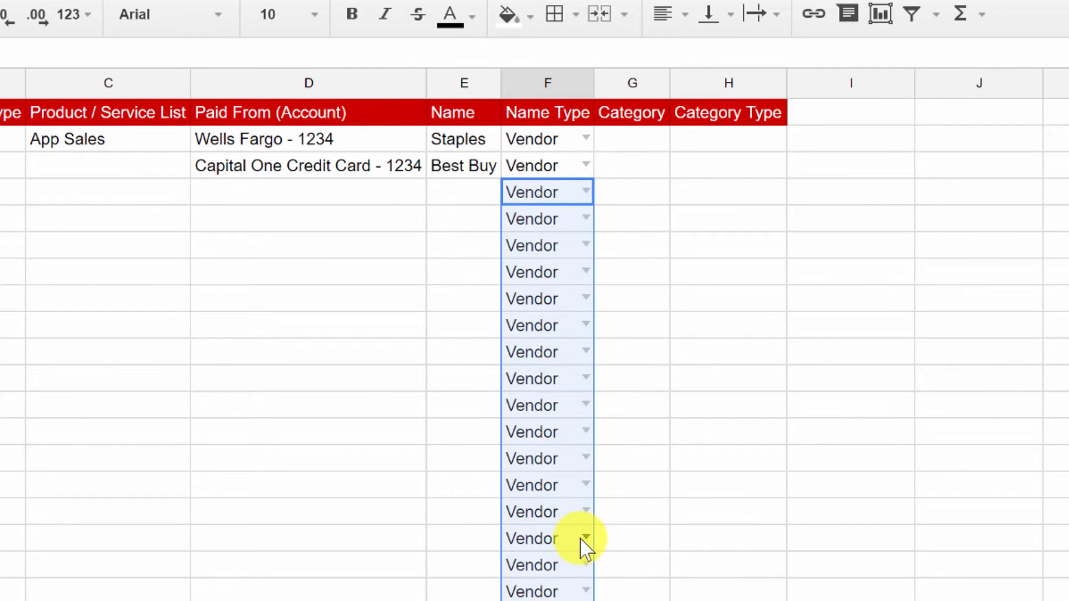
{"action": "key", "text": "Delete"}
{"action": "left_click", "coordinate": [559, 176]}
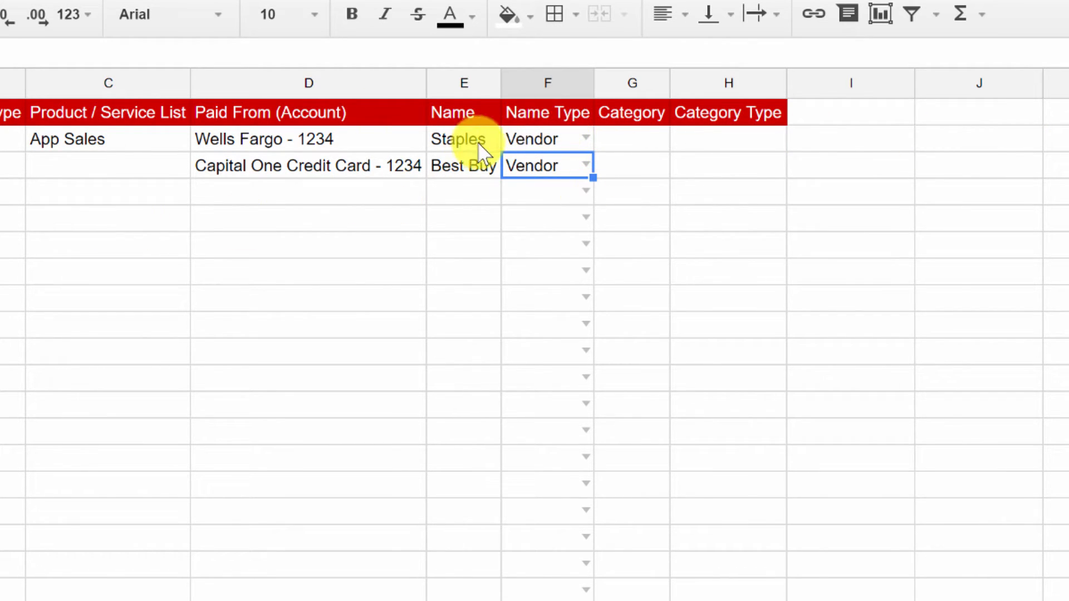
- Copy the expense items Rent through Utilities from Business Model into the Category list at G2 on Lists, and auto-fit column G
{"action": "left_click", "coordinate": [635, 144]}
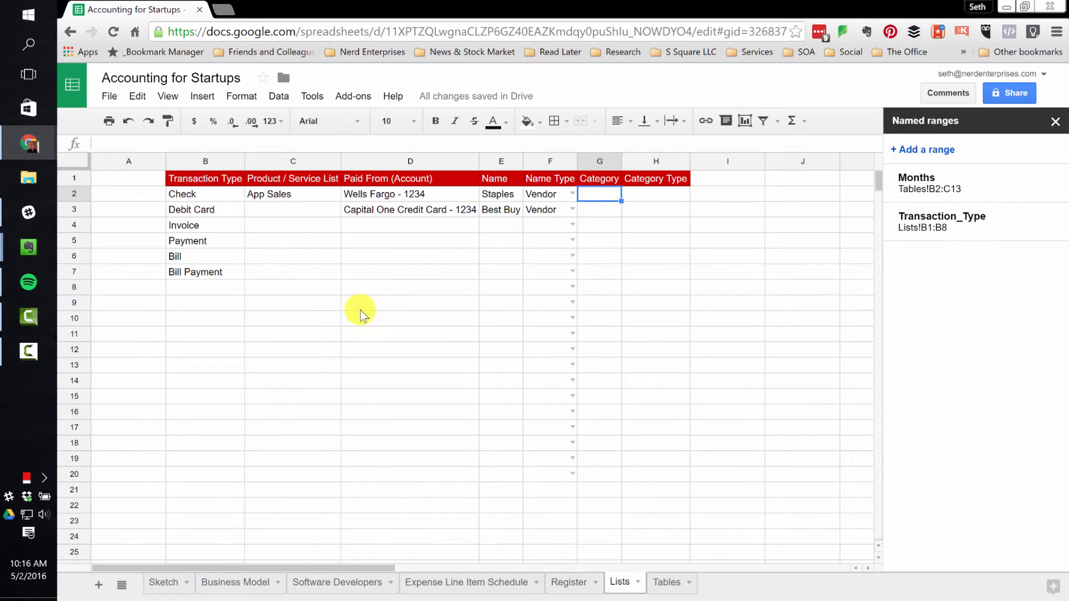
{"action": "left_click", "coordinate": [244, 582]}
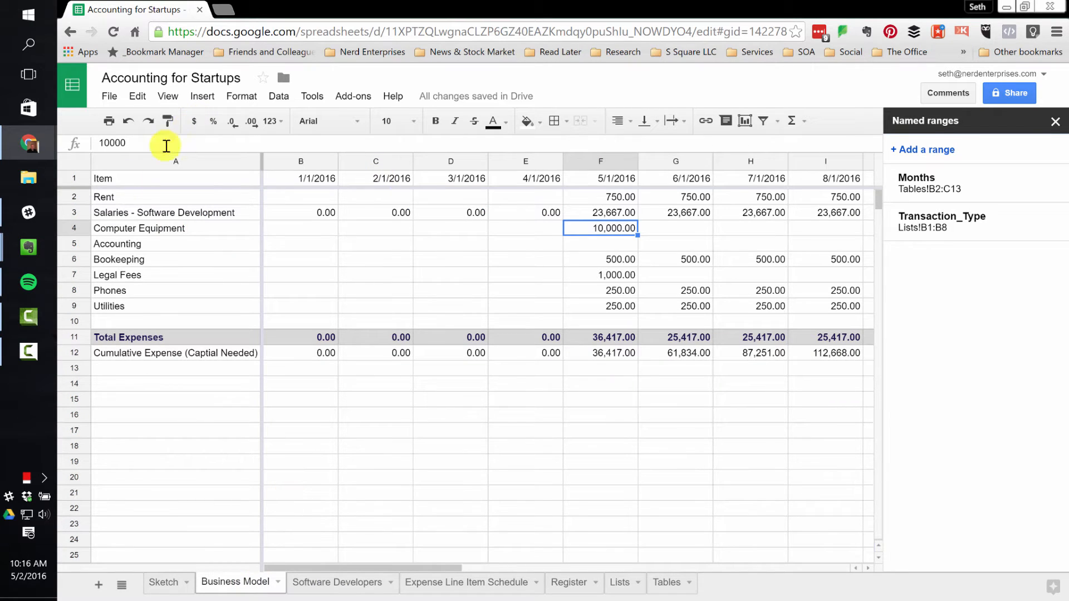
{"action": "left_click_drag", "start_coordinate": [114, 200], "coordinate": [124, 307]}
{"action": "key", "text": "ctrl+c"}
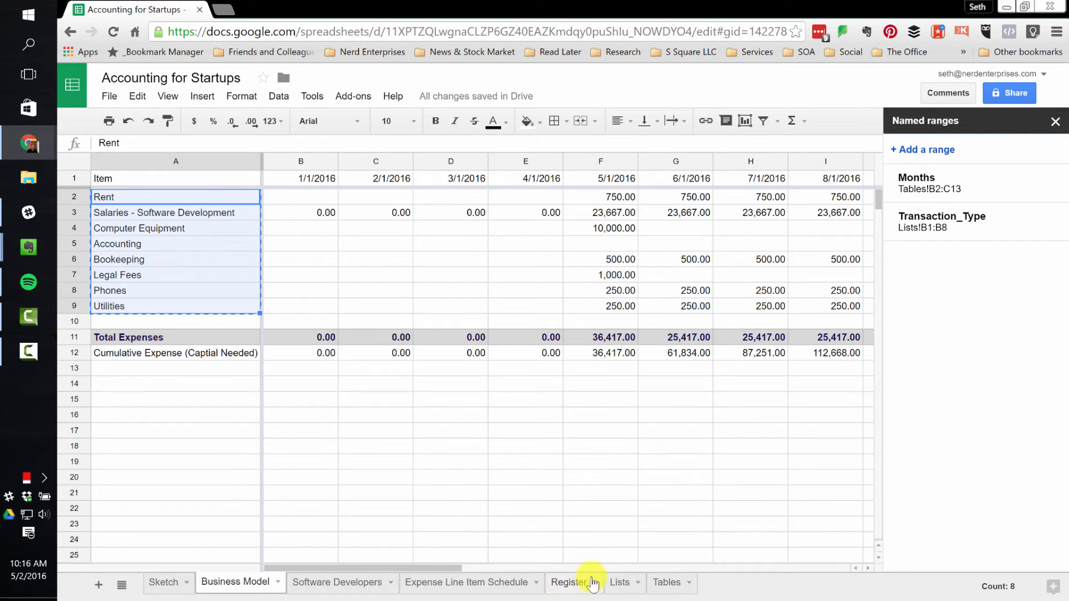
{"action": "left_click", "coordinate": [629, 583]}
{"action": "key", "text": "ctrl+v"}
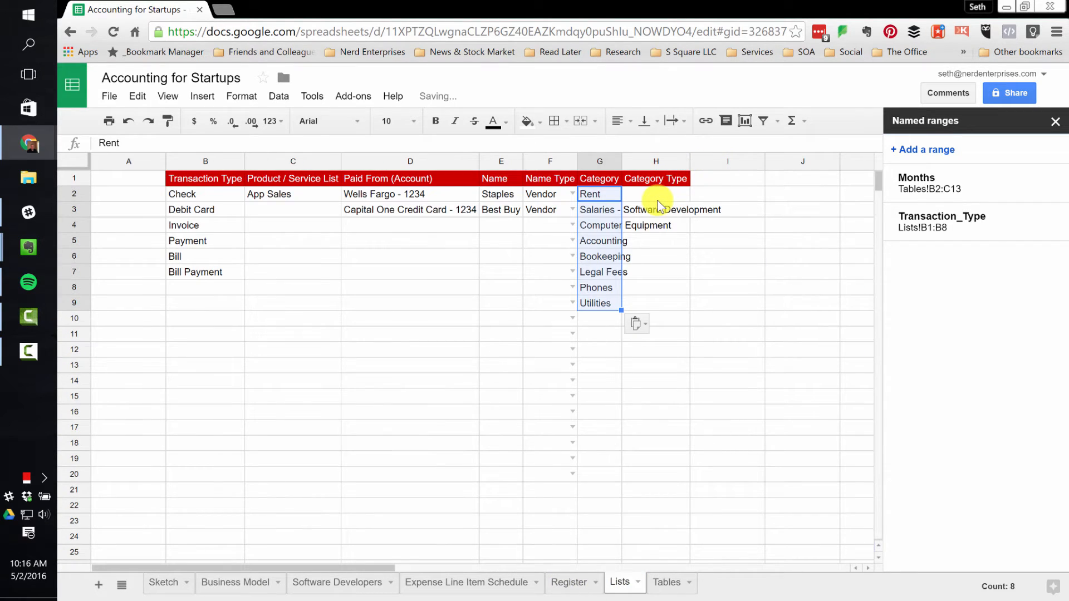
{"action": "double_click", "coordinate": [620, 161]}
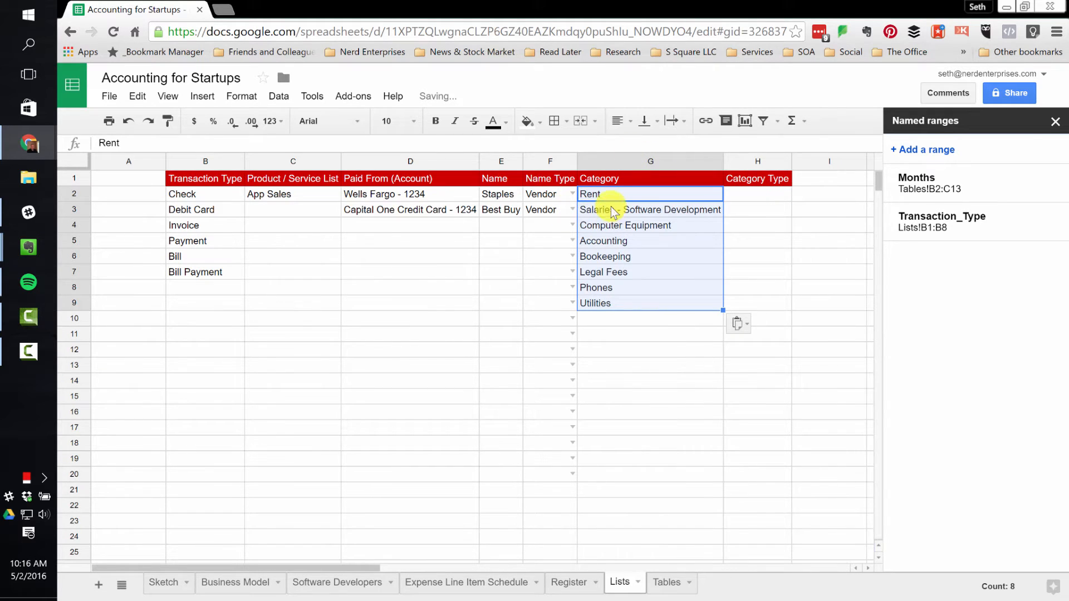
{"action": "left_click", "coordinate": [512, 198]}
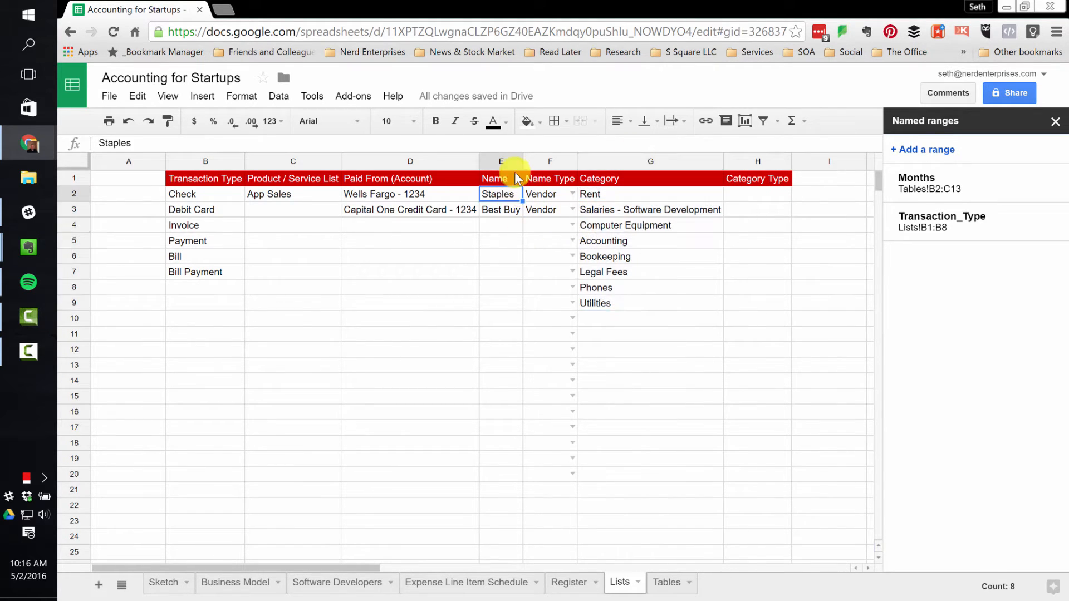
{"action": "left_click_drag", "start_coordinate": [501, 179], "coordinate": [522, 214]}
{"action": "left_click", "coordinate": [501, 226]}
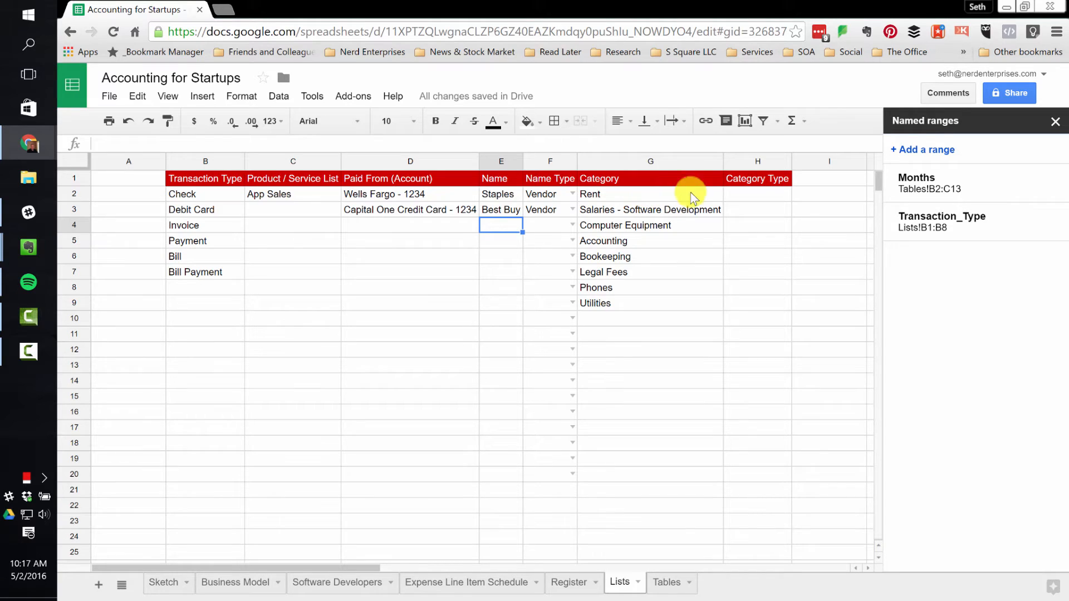
{"action": "left_click", "coordinate": [221, 193]}
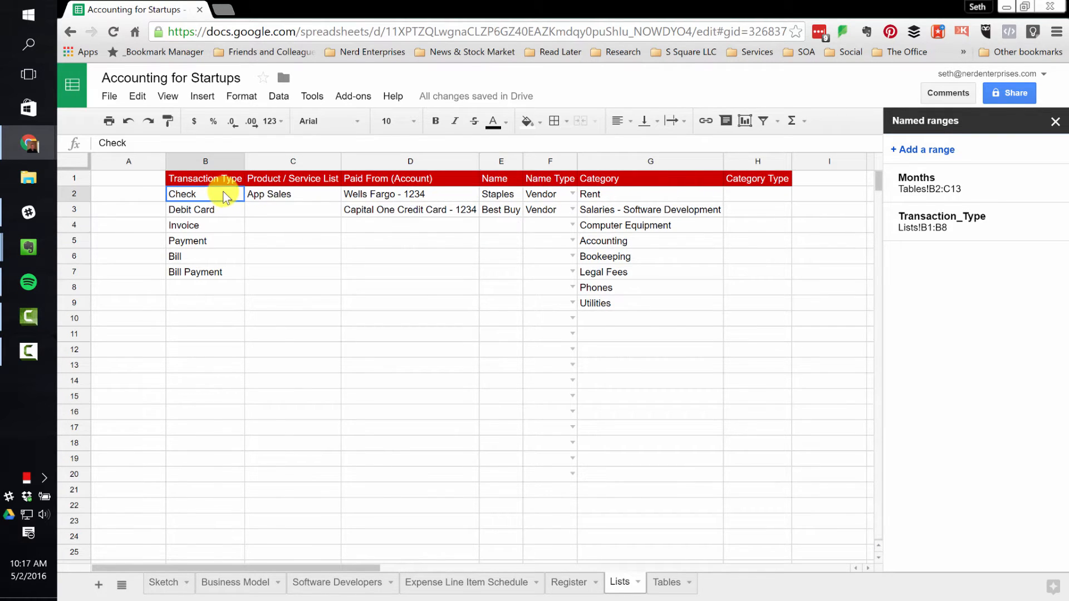
{"action": "left_click", "coordinate": [634, 195]}
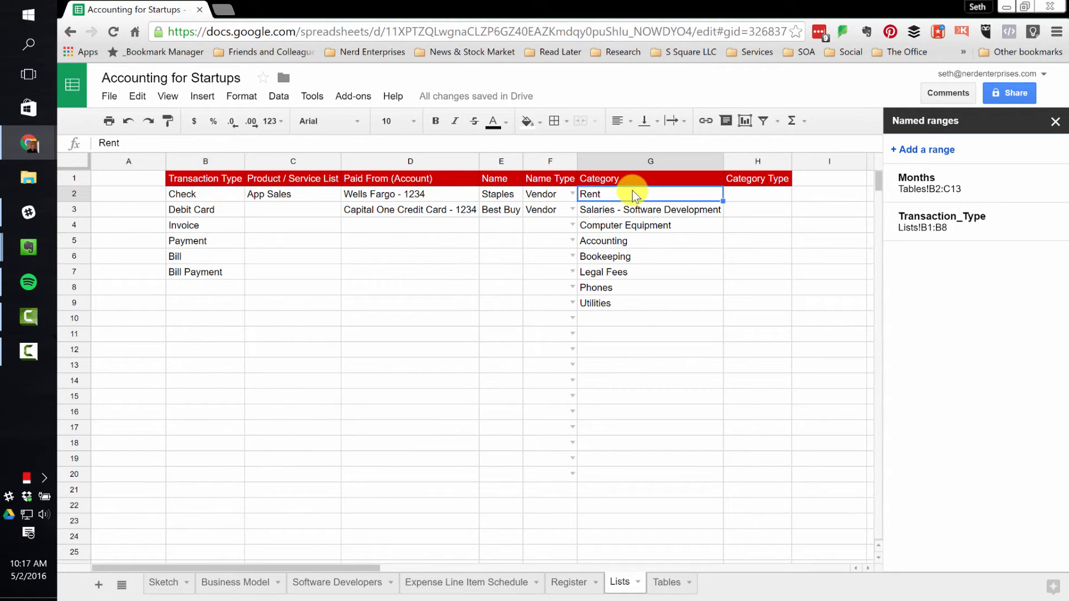
- Insert a column before Product / Service List and paste blank column A over it as an unformatted spacer
{"action": "left_click", "coordinate": [132, 159]}
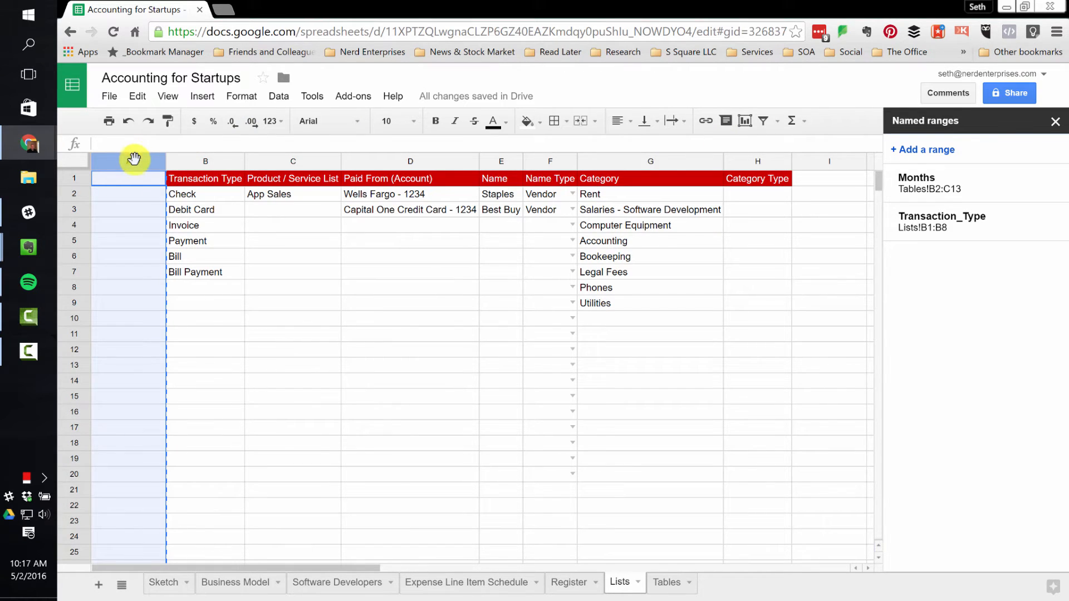
{"action": "right_click", "coordinate": [275, 162]}
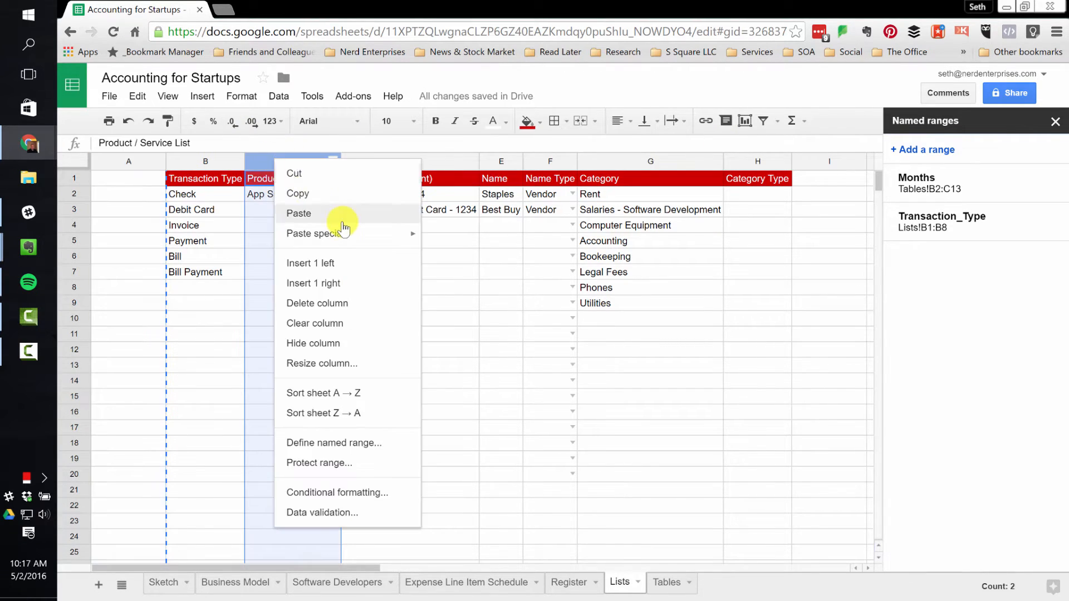
{"action": "left_click", "coordinate": [331, 270]}
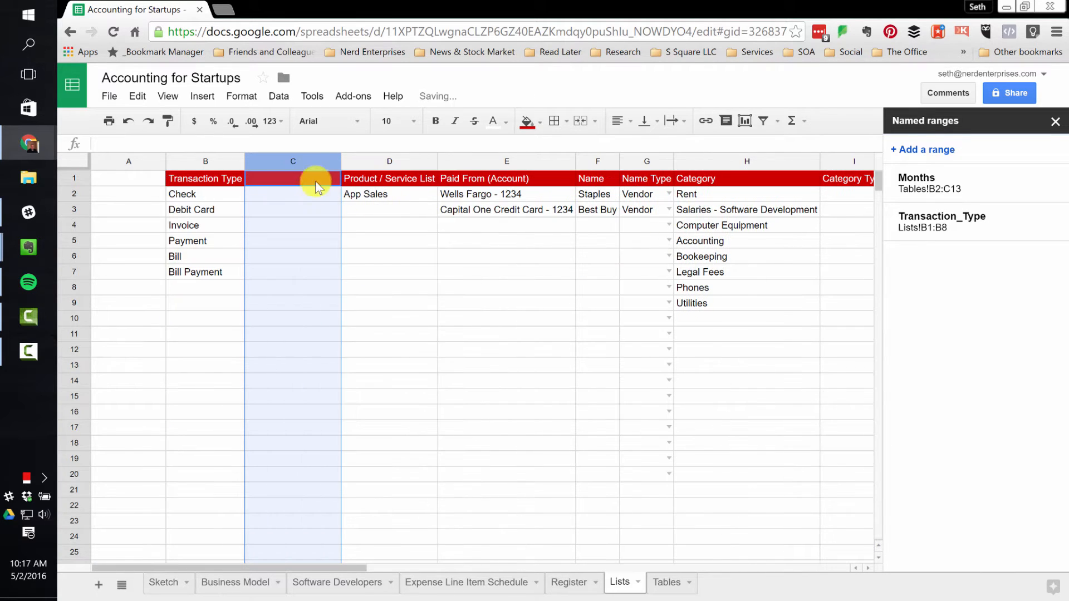
{"action": "left_click", "coordinate": [137, 161]}
{"action": "key", "text": "ctrl+c"}
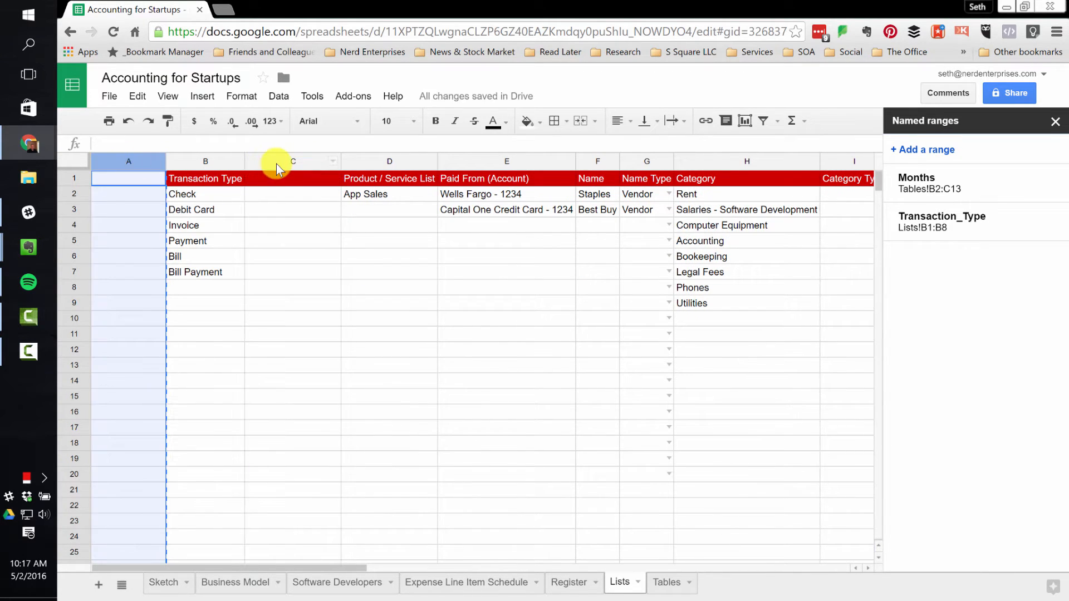
{"action": "left_click", "coordinate": [276, 164]}
{"action": "key", "text": "ctrl+v"}
- Insert a column before Paid From (Account) and paste blank column C over it as an unformatted spacer
{"action": "right_click", "coordinate": [441, 162]}
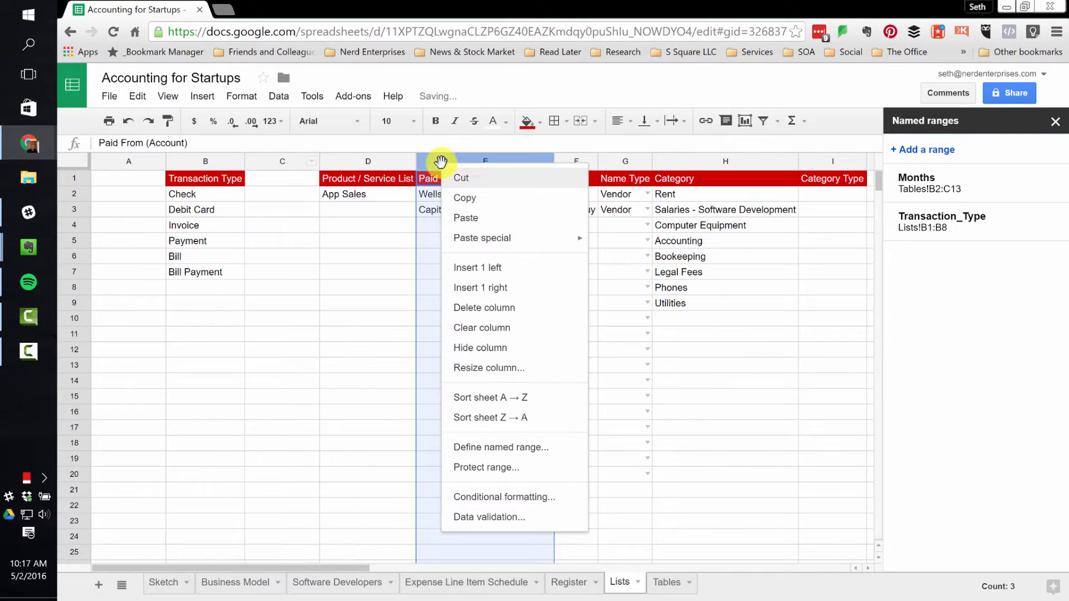
{"action": "left_click", "coordinate": [488, 272]}
{"action": "left_click", "coordinate": [291, 161]}
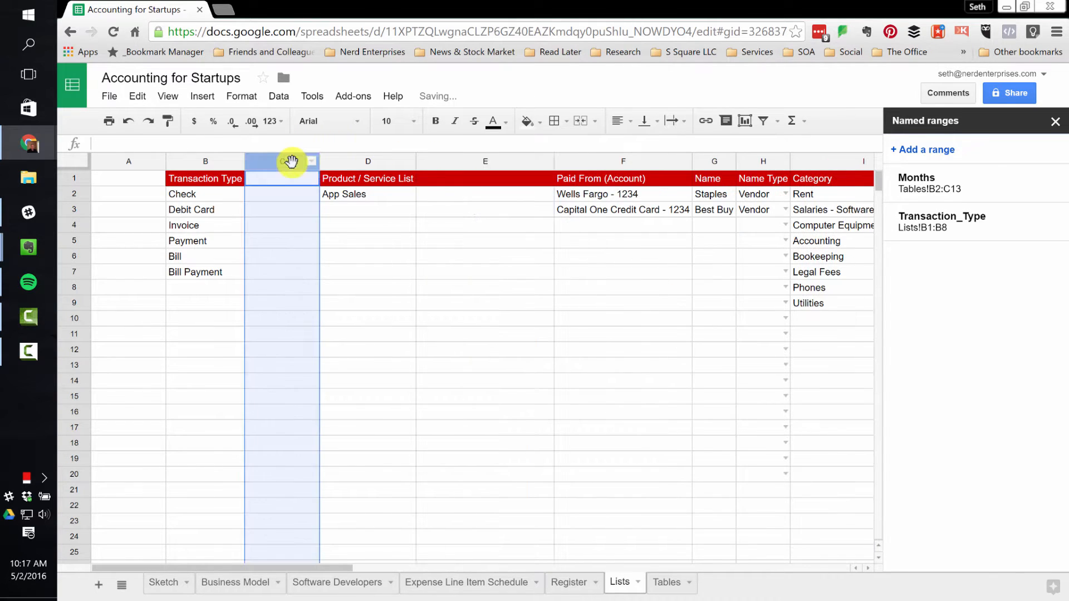
{"action": "key", "text": "ctrl+c"}
{"action": "left_click", "coordinate": [458, 161]}
{"action": "key", "text": "ctrl+v"}
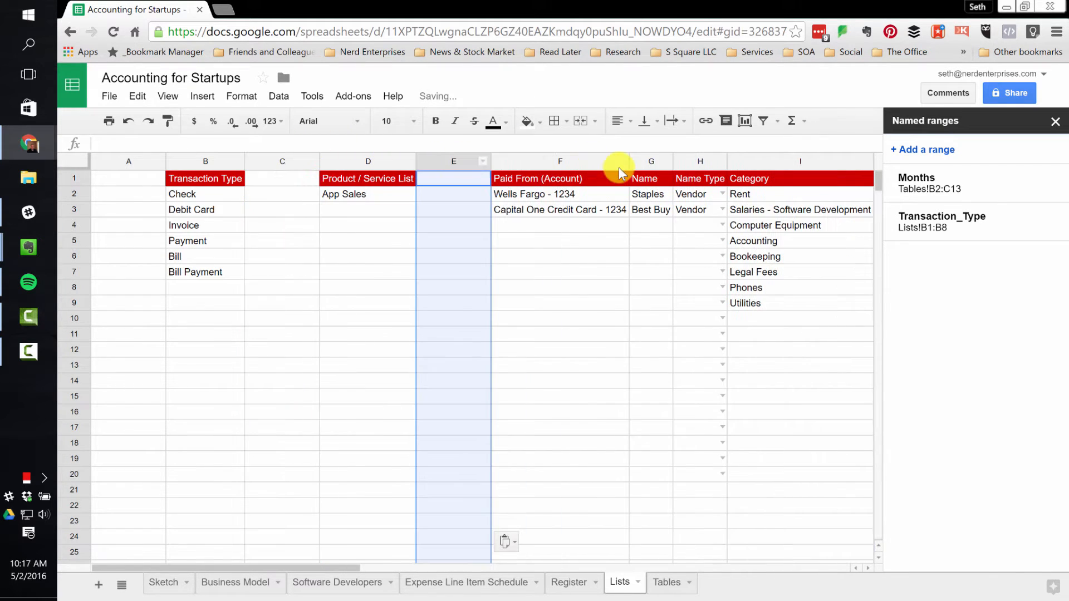
- Insert a column before Name and paste blank column E over it as an unformatted spacer
{"action": "right_click", "coordinate": [651, 163]}
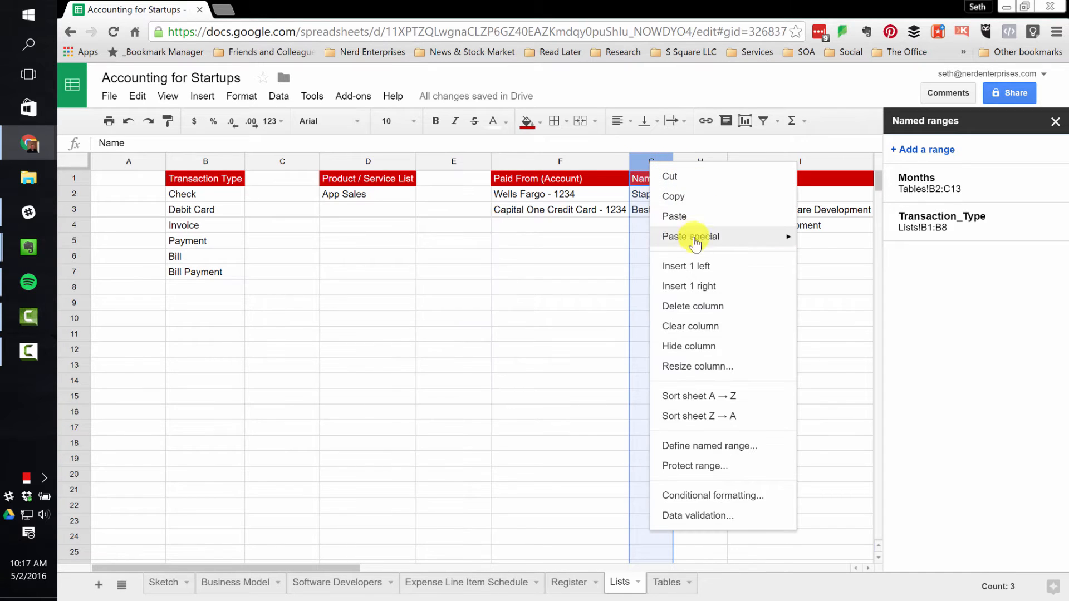
{"action": "left_click", "coordinate": [696, 264]}
{"action": "left_click", "coordinate": [471, 161]}
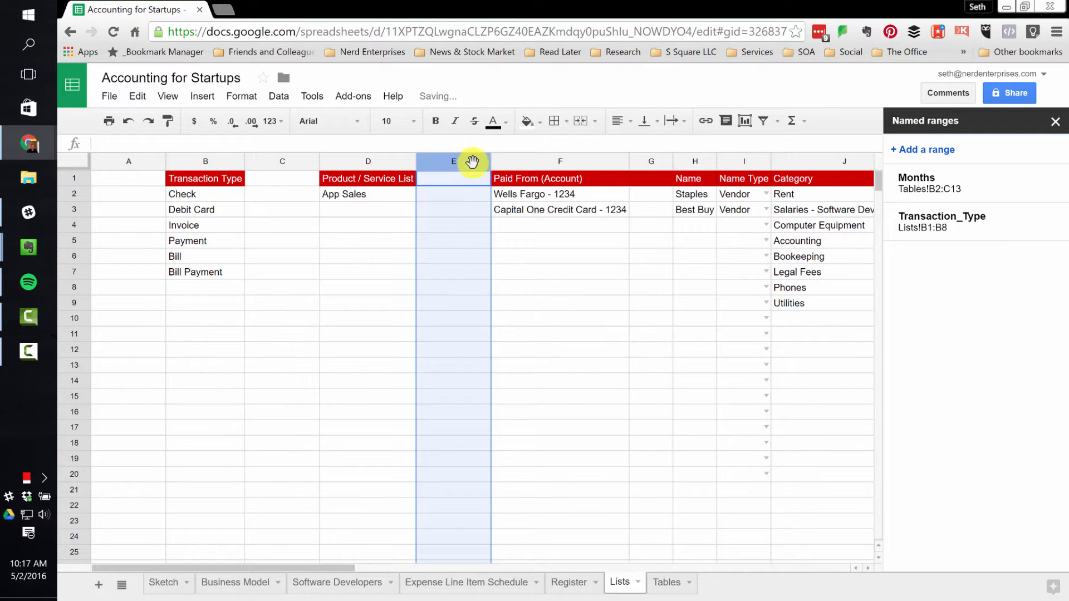
{"action": "key", "text": "ctrl+c"}
{"action": "left_click", "coordinate": [646, 161]}
{"action": "key", "text": "ctrl+v"}
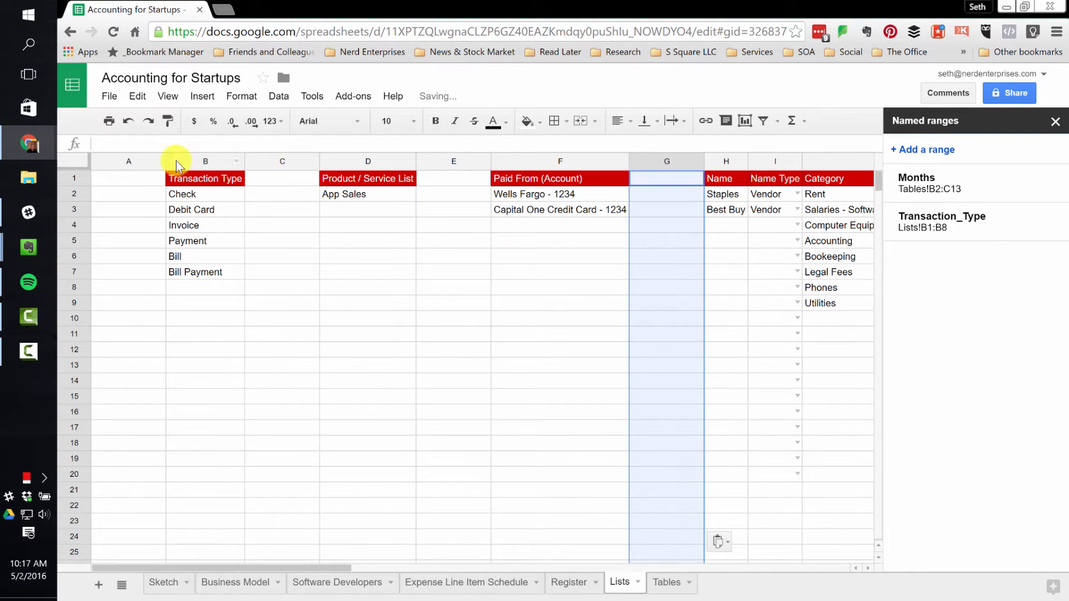
- Narrow the blank column A on Lists to a width of 20 pixels
{"action": "left_click_drag", "start_coordinate": [165, 161], "coordinate": [113, 165]}
{"action": "right_click", "coordinate": [106, 161]}
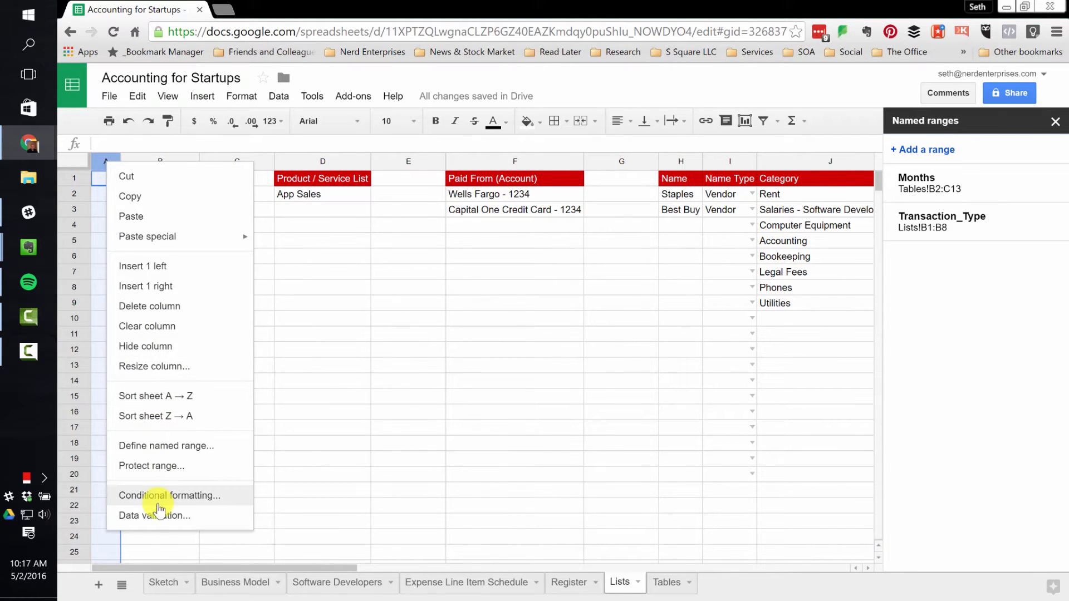
{"action": "left_click", "coordinate": [146, 366]}
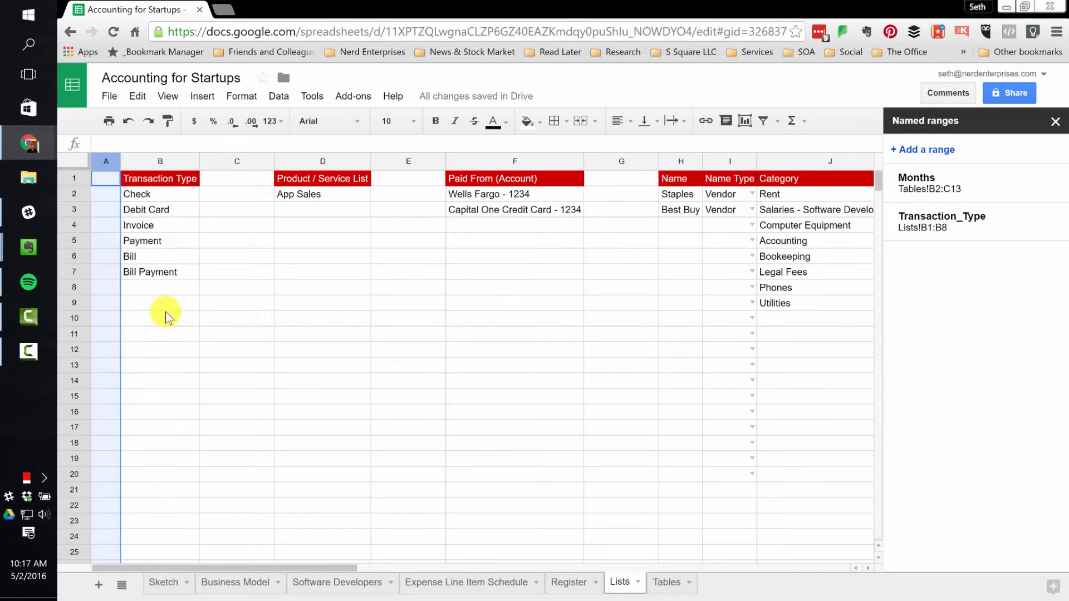
{"action": "left_click", "coordinate": [492, 325]}
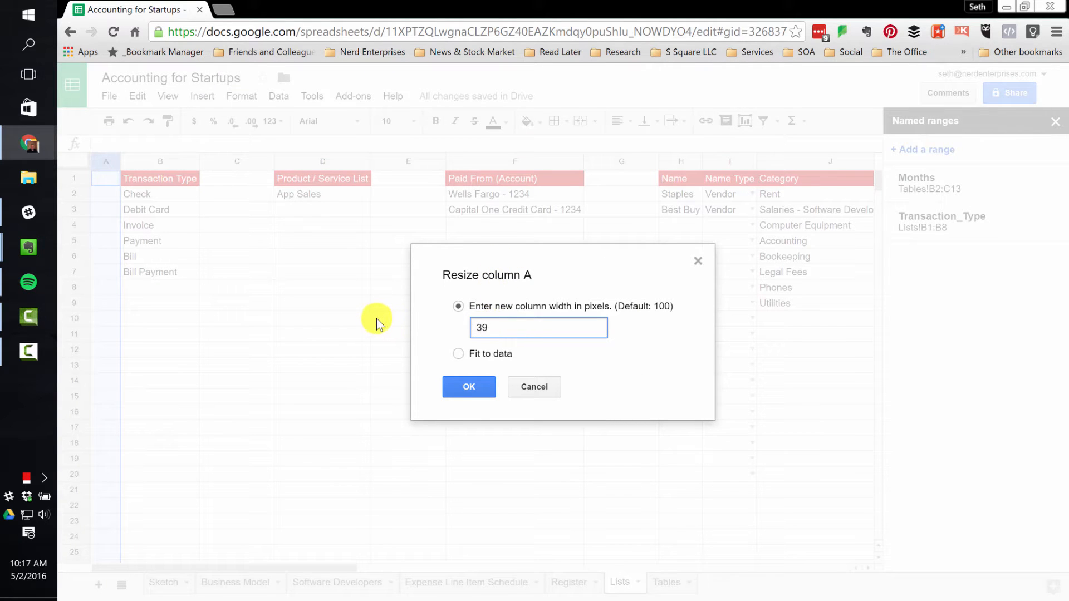
{"action": "key", "text": "ctrl+a"}
{"action": "type", "text": "20"}
{"action": "key", "text": "Return"}
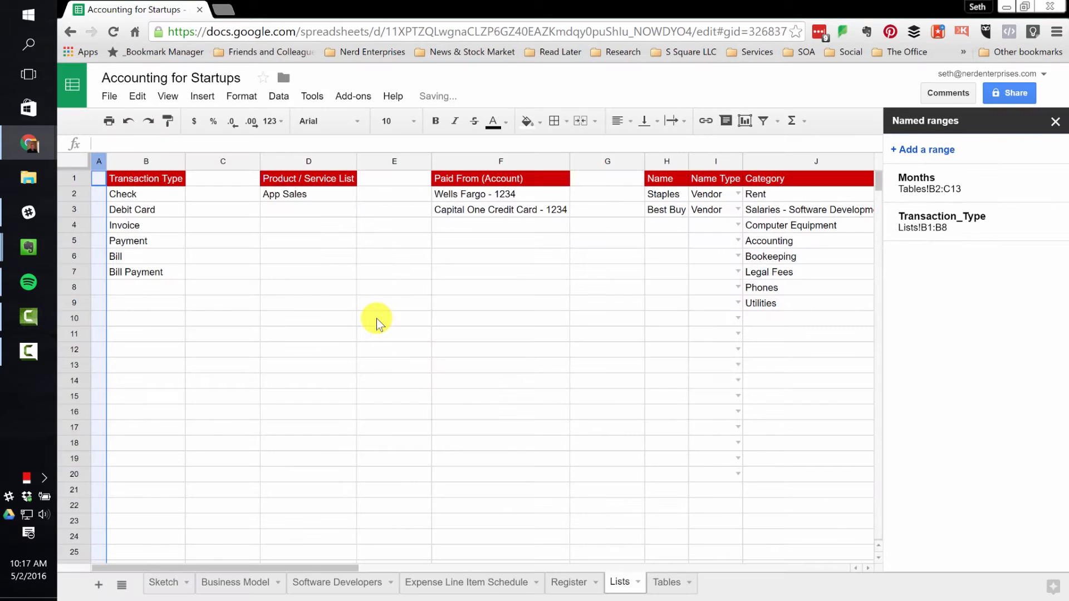
- Resize the blank column C between Transaction Type and Product / Service List to 20 pixels
{"action": "left_click", "coordinate": [215, 163]}
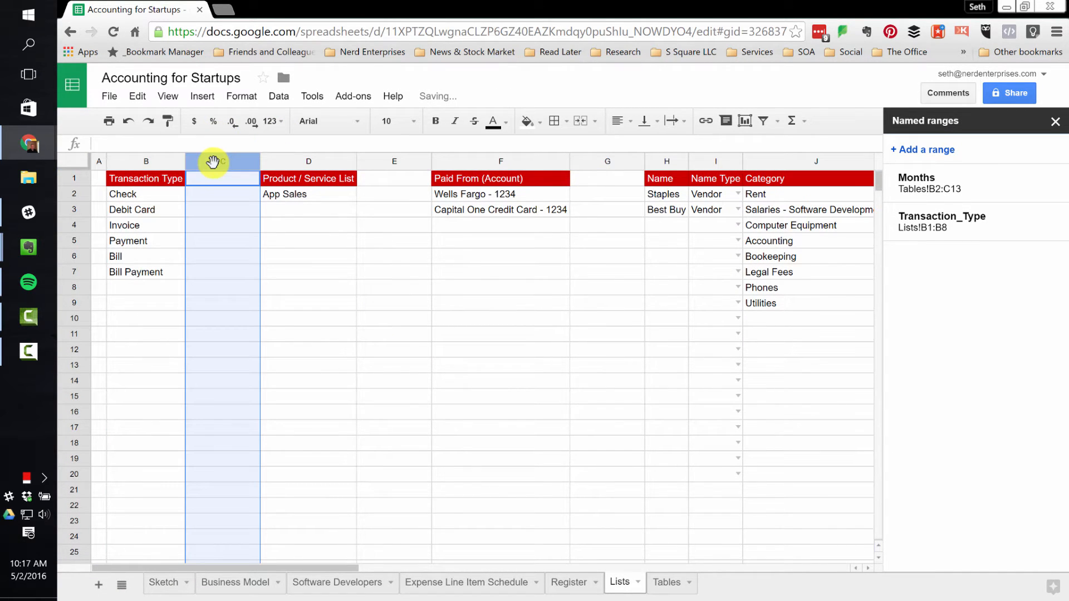
{"action": "right_click", "coordinate": [214, 162]}
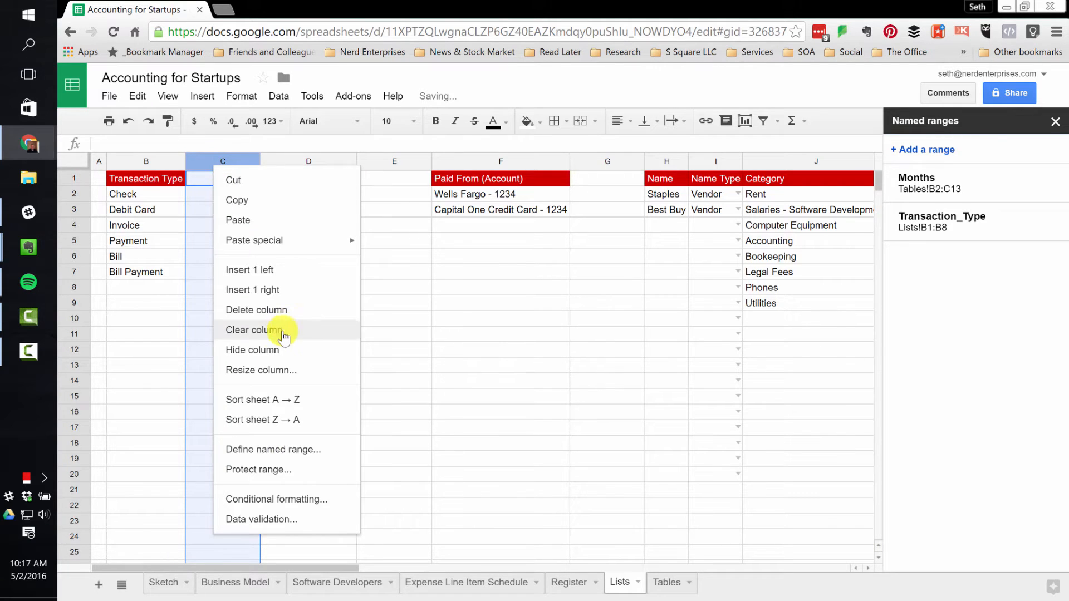
{"action": "left_click", "coordinate": [276, 368]}
{"action": "type", "text": "20"}
{"action": "key", "text": "Return"}
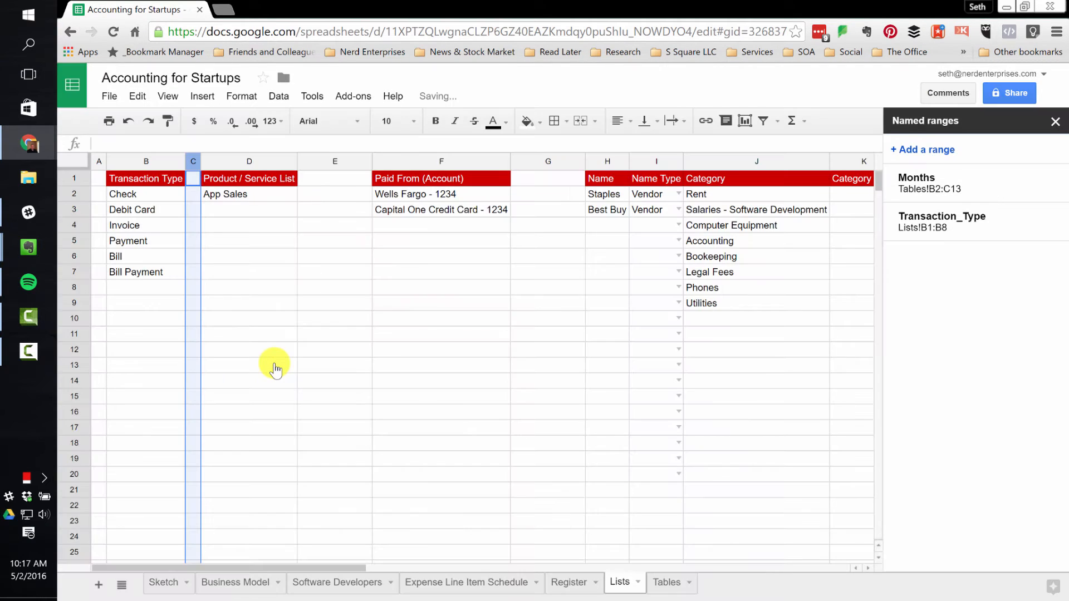
- Copy the narrow spacer column C over the blank columns E and G to give them the same width
{"action": "key", "text": "ctrl+c"}
{"action": "left_click", "coordinate": [321, 163]}
{"action": "key", "text": "ctrl+v"}
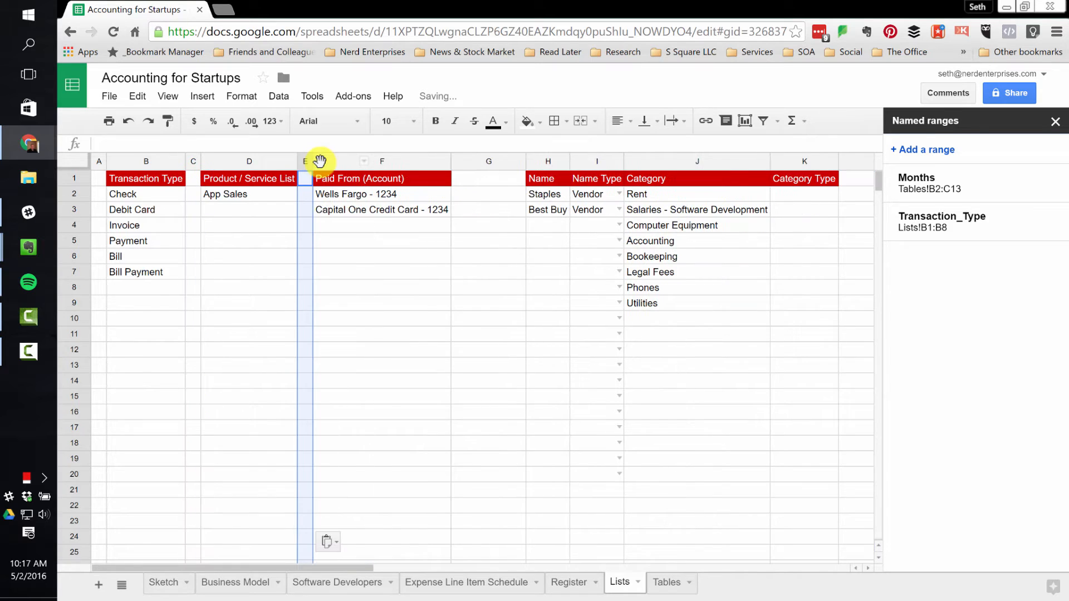
{"action": "left_click", "coordinate": [510, 161]}
{"action": "key", "text": "ctrl+v"}
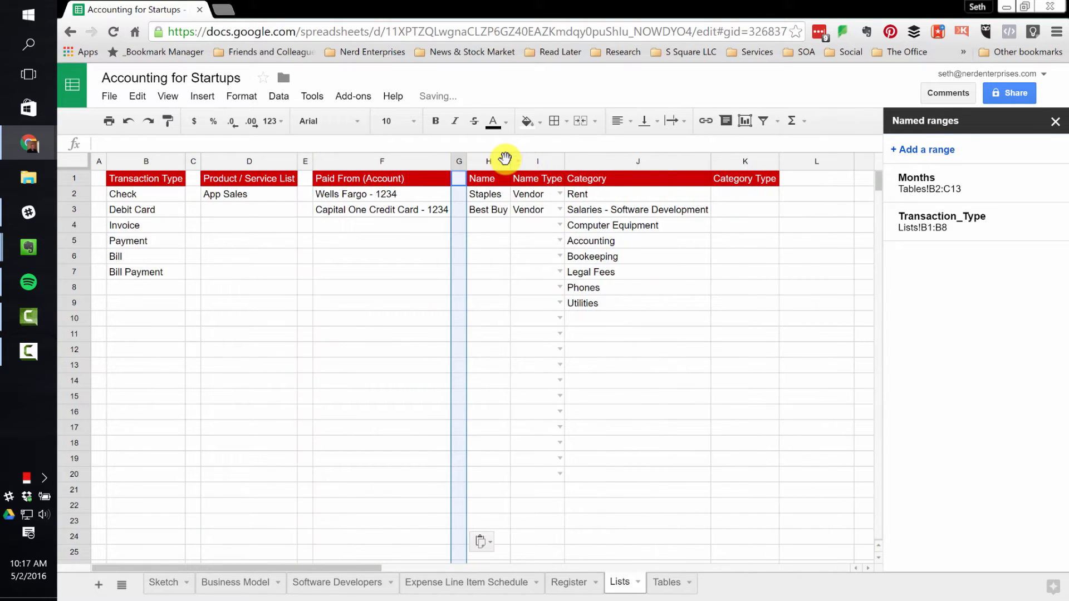
- Insert a column before Category and paste the narrow blank column G over it as an unformatted spacer
{"action": "right_click", "coordinate": [599, 169]}
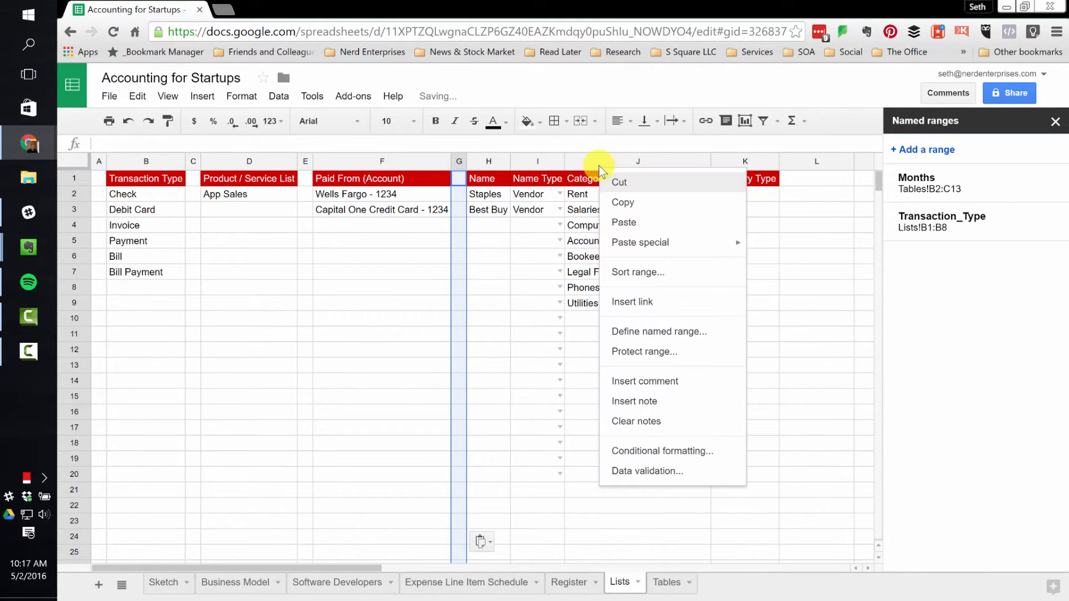
{"action": "left_click", "coordinate": [599, 161]}
{"action": "right_click", "coordinate": [599, 161]}
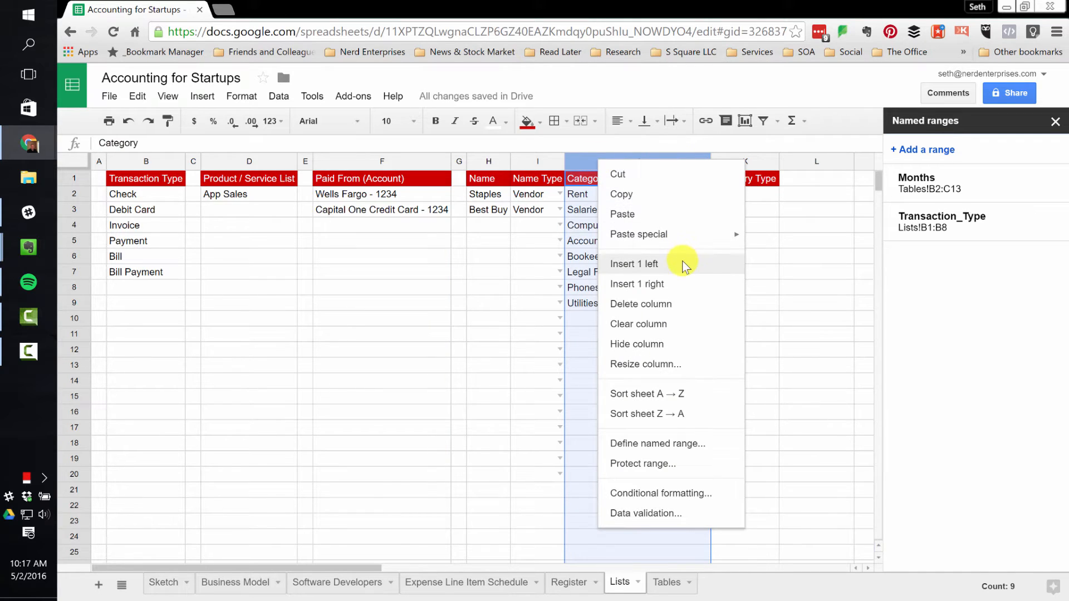
{"action": "left_click", "coordinate": [633, 264]}
{"action": "left_click", "coordinate": [459, 161]}
{"action": "key", "text": "ctrl+c"}
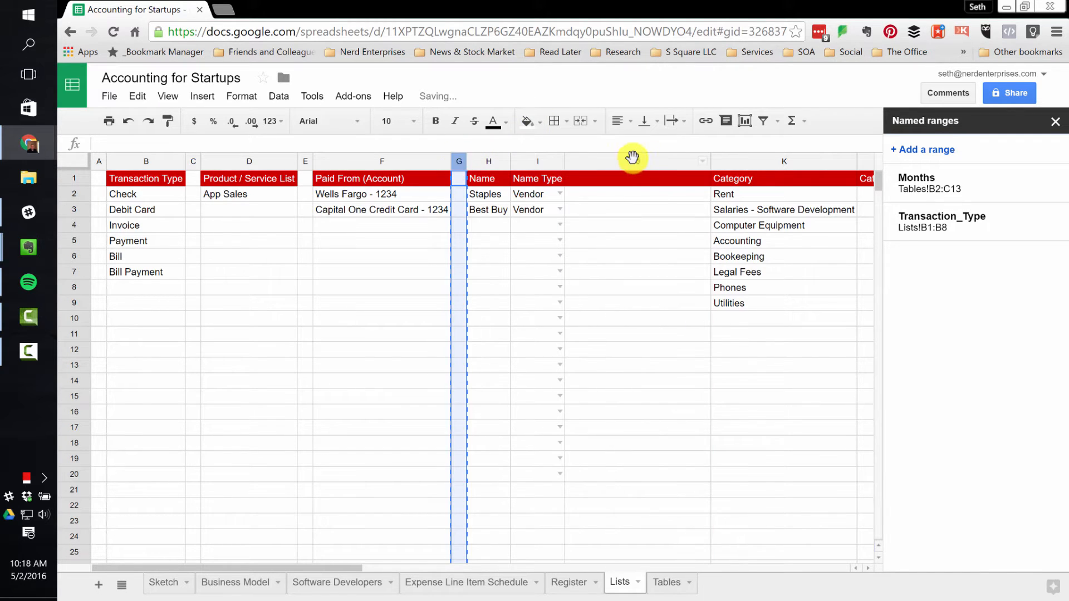
{"action": "left_click", "coordinate": [632, 157]}
{"action": "key", "text": "ctrl+v"}
{"action": "left_click", "coordinate": [758, 161]}
{"action": "right_click", "coordinate": [758, 161]}
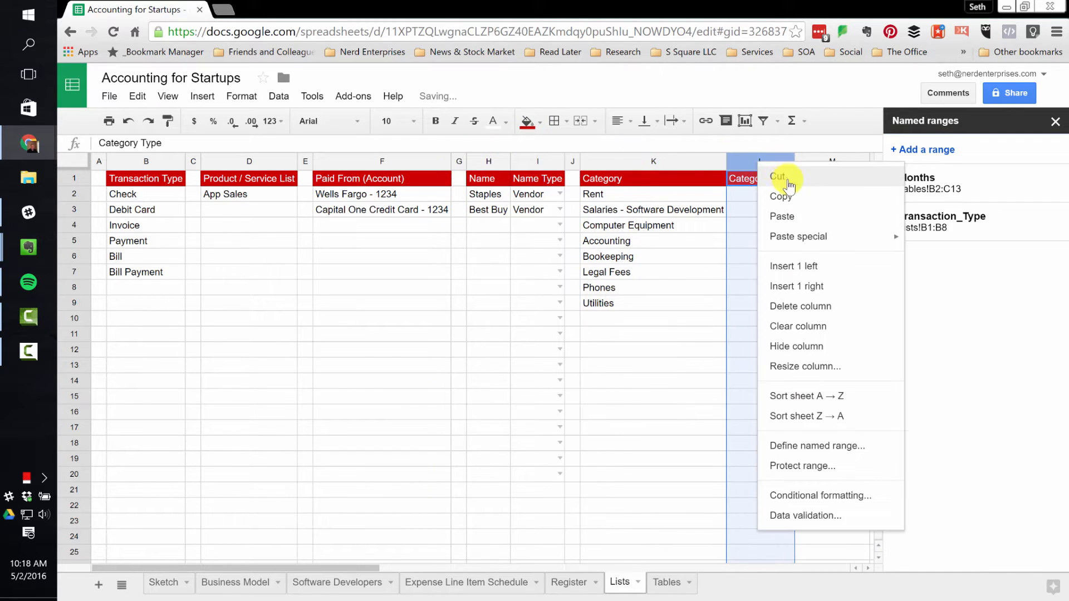
{"action": "left_click", "coordinate": [653, 162]}
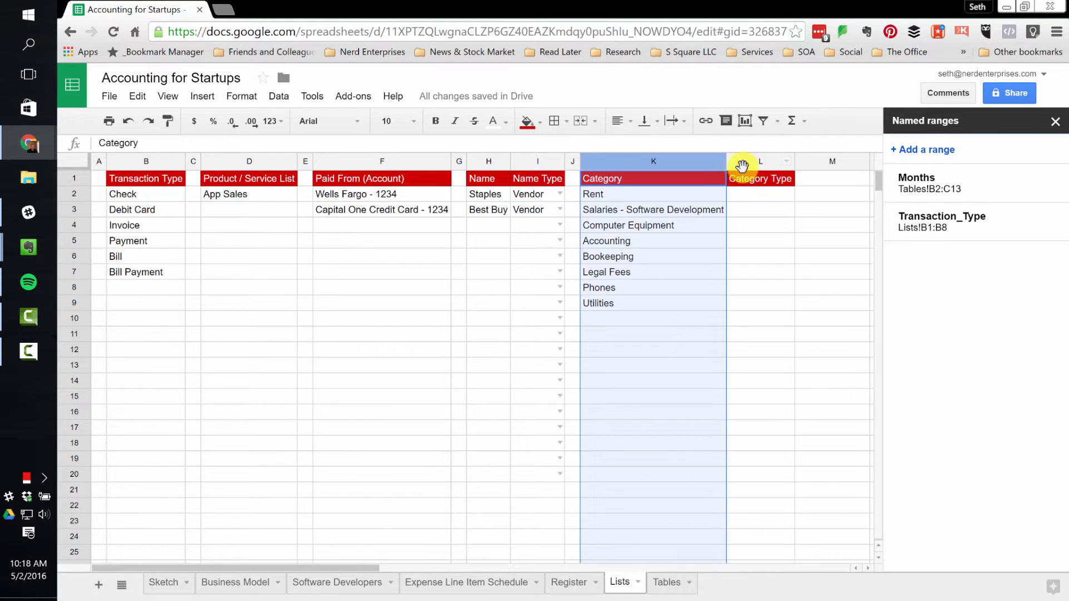
{"action": "left_click", "coordinate": [751, 198]}
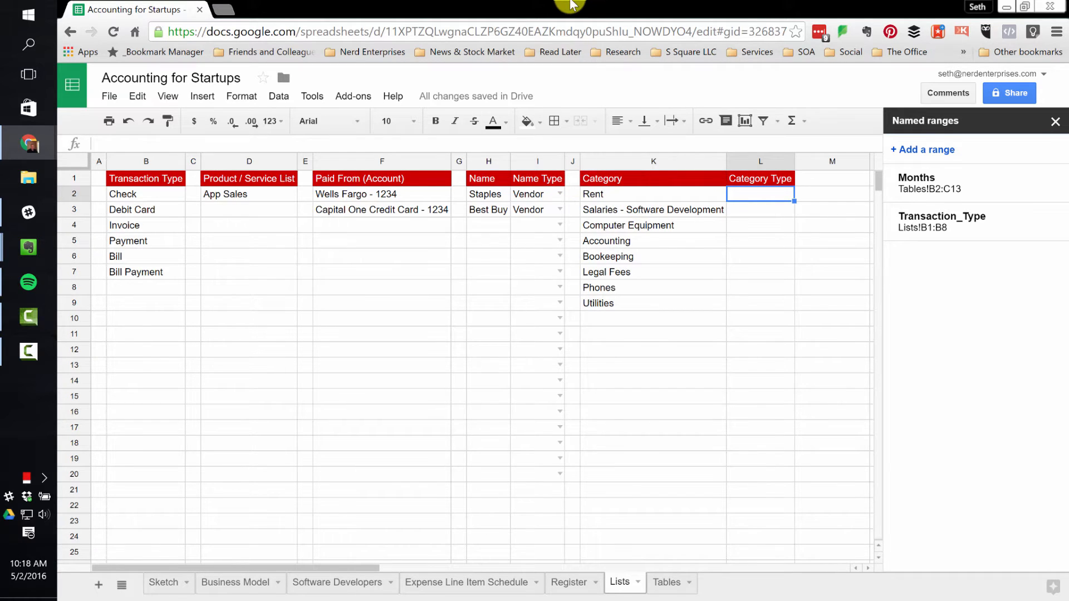
{"action": "type", "text": "Exp"}
{"action": "key", "text": "Escape"}
- Copy the Name Type cell I2 with its dropdown validation into the first Category Type cell, L2
{"action": "left_click", "coordinate": [532, 198]}
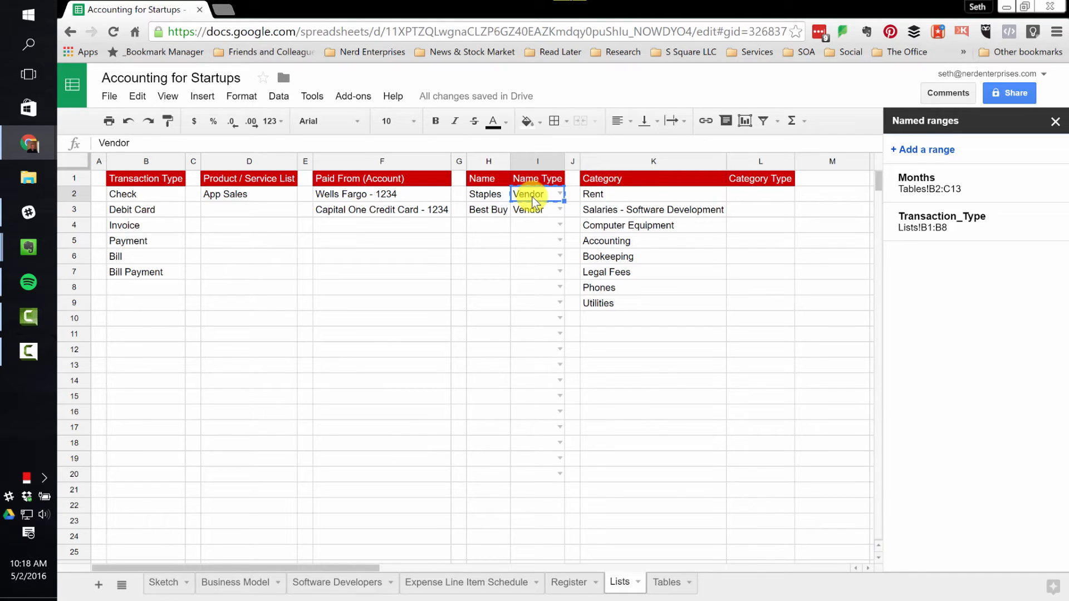
{"action": "left_click", "coordinate": [754, 196]}
{"action": "key", "text": "ctrl+v"}
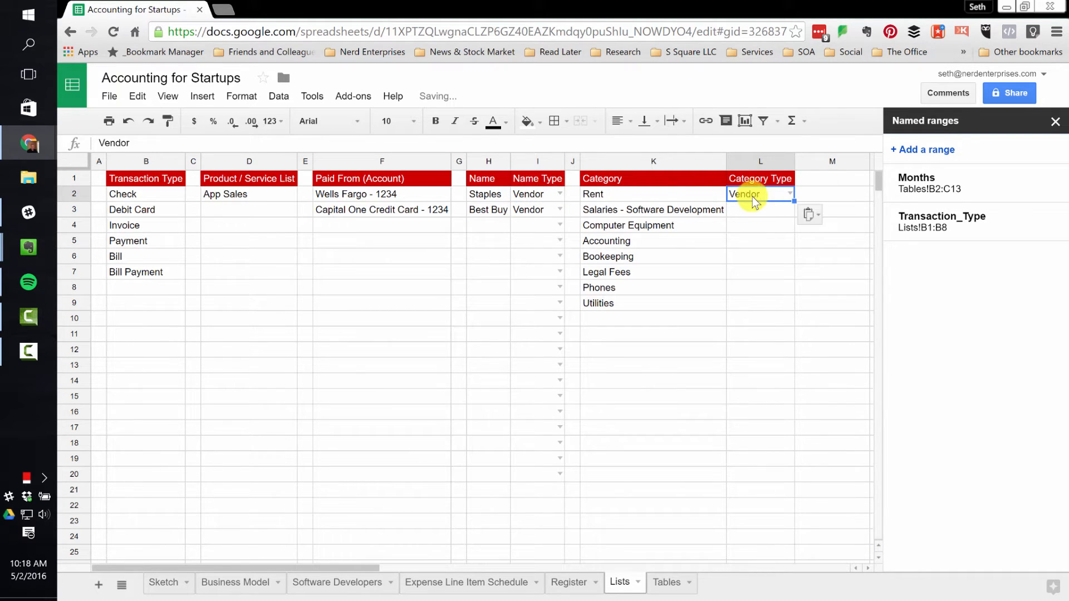
- Change the data validation item list of L2 to Asset,Liability,Equity,Revenue,Expense and save the rule
{"action": "left_click", "coordinate": [279, 97]}
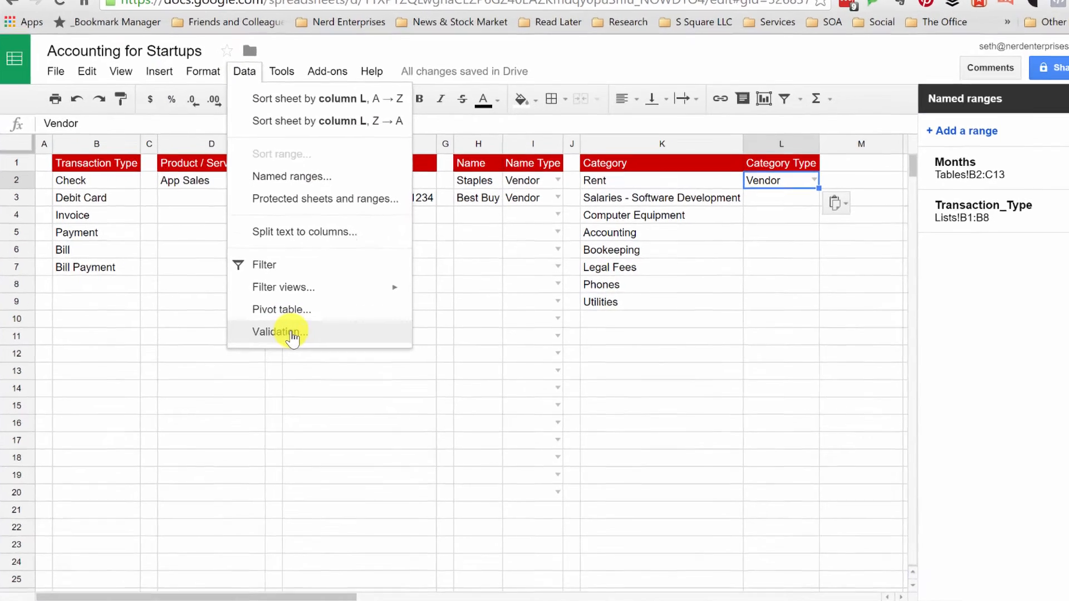
{"action": "left_click", "coordinate": [311, 331]}
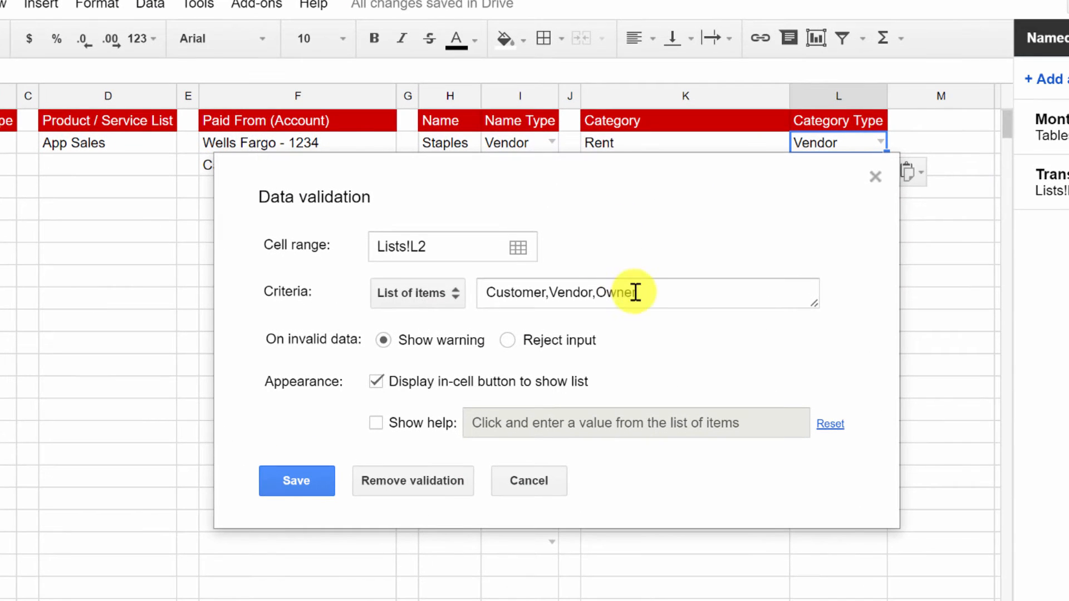
{"action": "left_click_drag", "start_coordinate": [619, 299], "coordinate": [579, 221]}
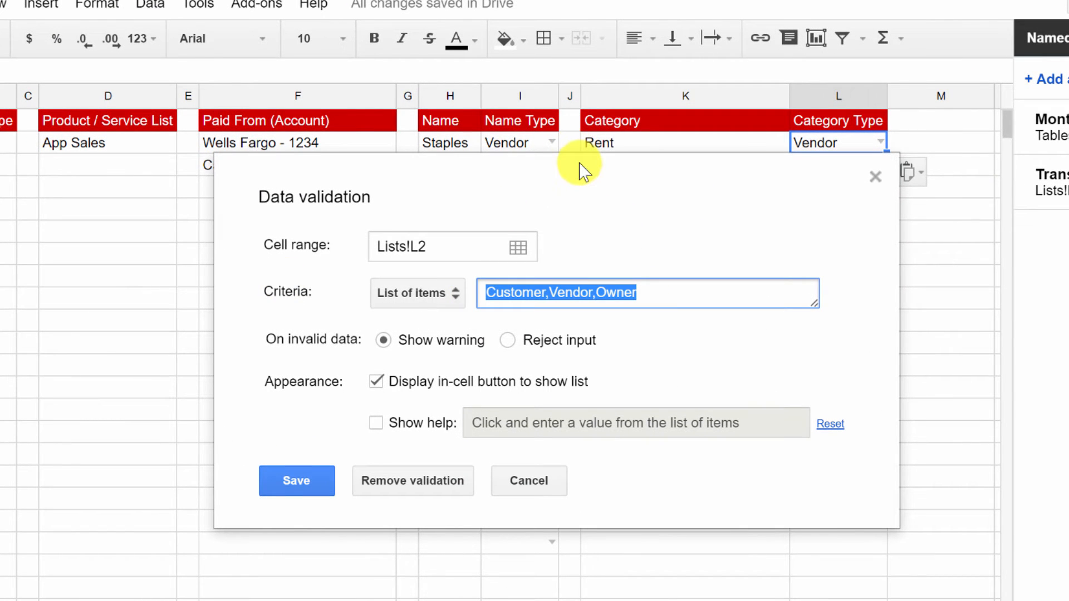
{"action": "type", "text": "Expenses"}
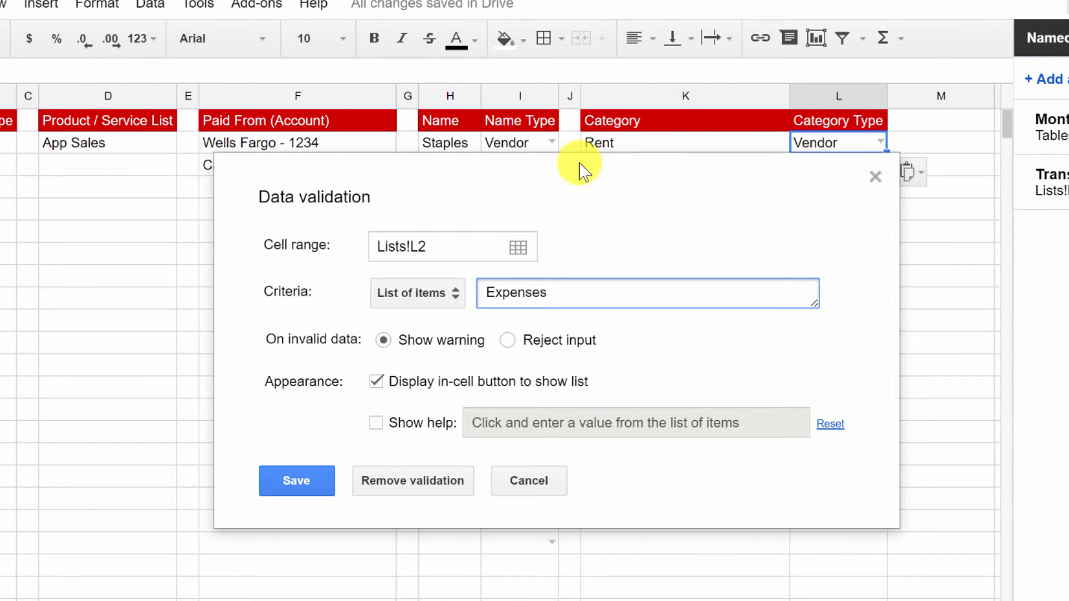
{"action": "key", "text": "ctrl+a"}
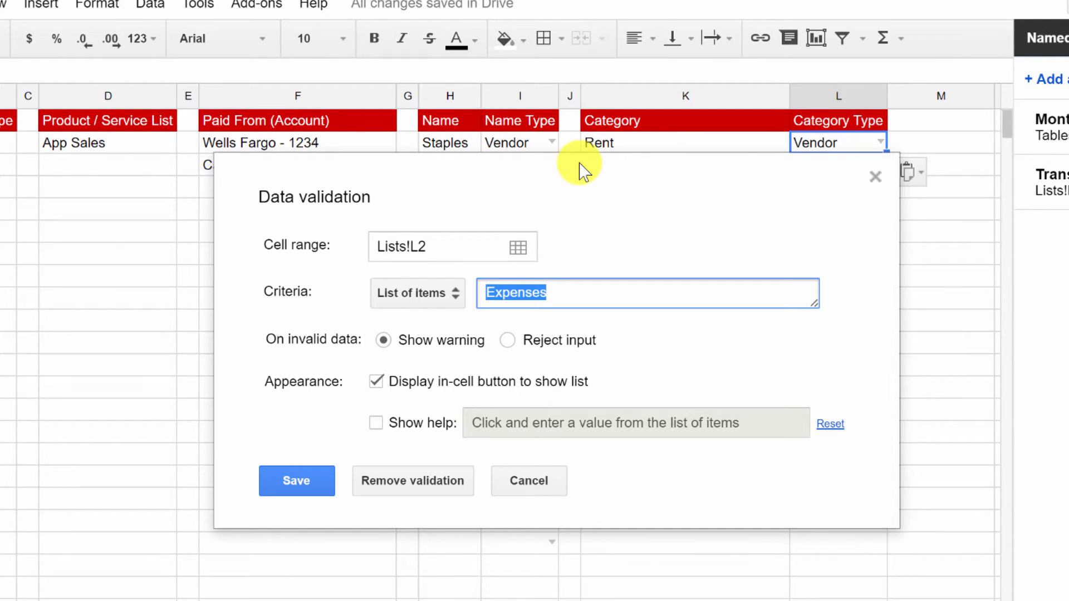
{"action": "type", "text": "Asset"}
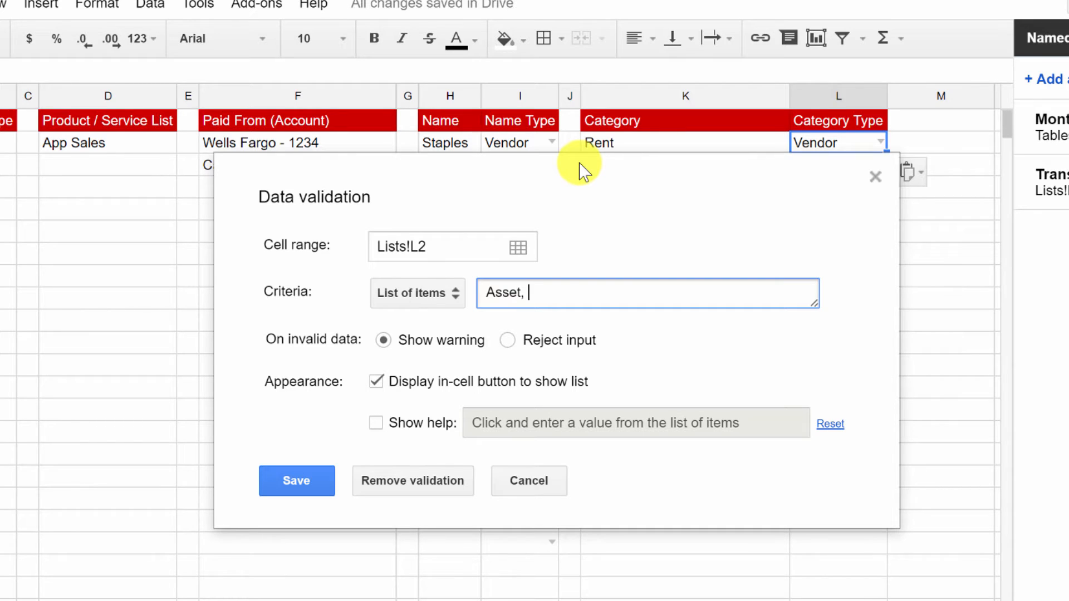
{"action": "type", "text": ",Liabilt"}
{"action": "type", "text": "ty,Equit"}
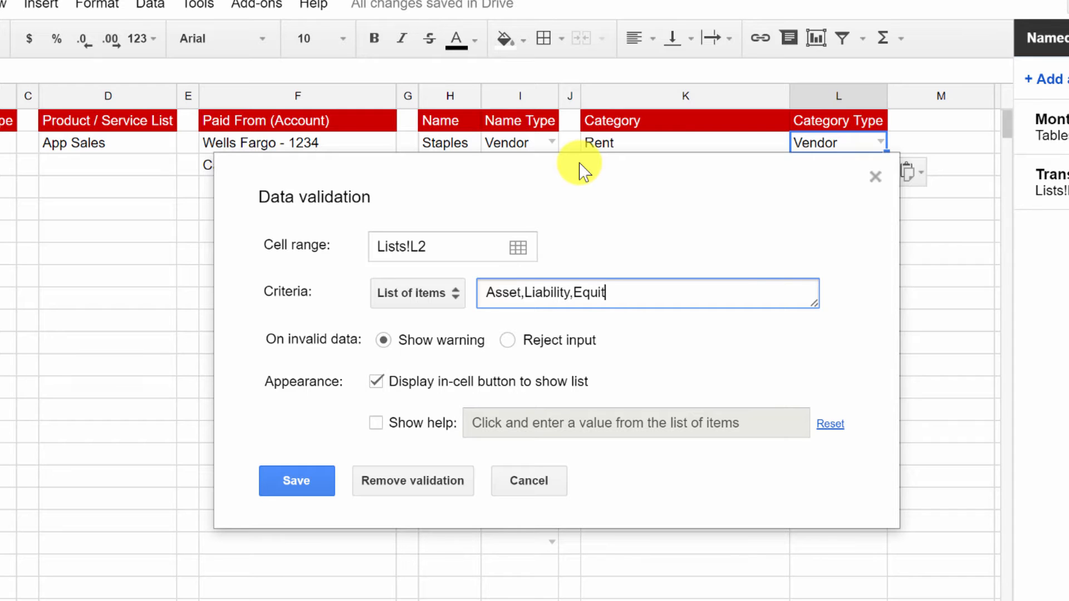
{"action": "type", "text": "y,Reven"}
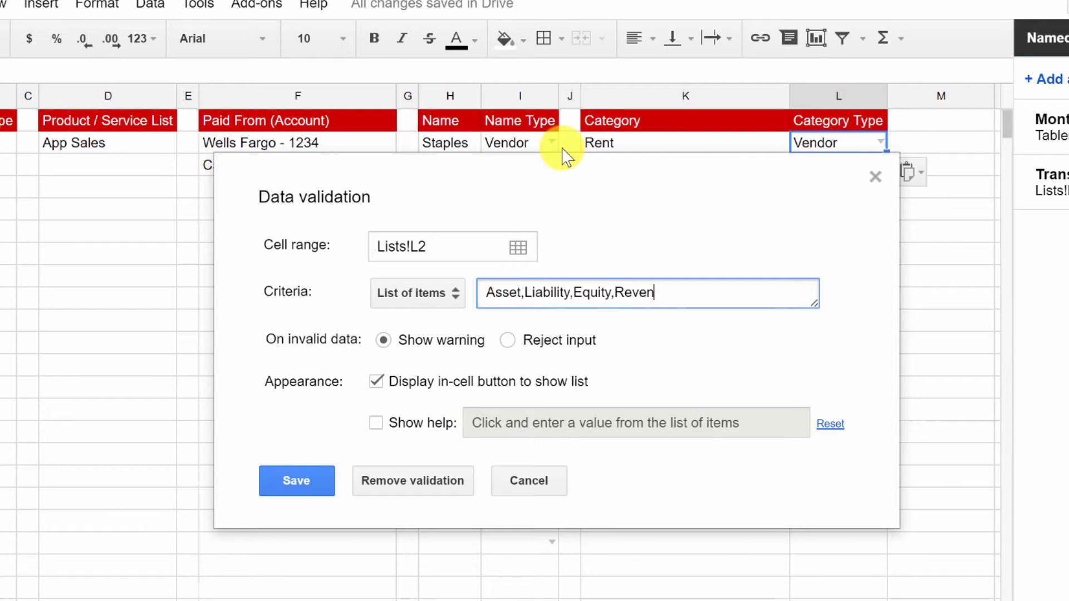
{"action": "type", "text": "ue,Expenses"}
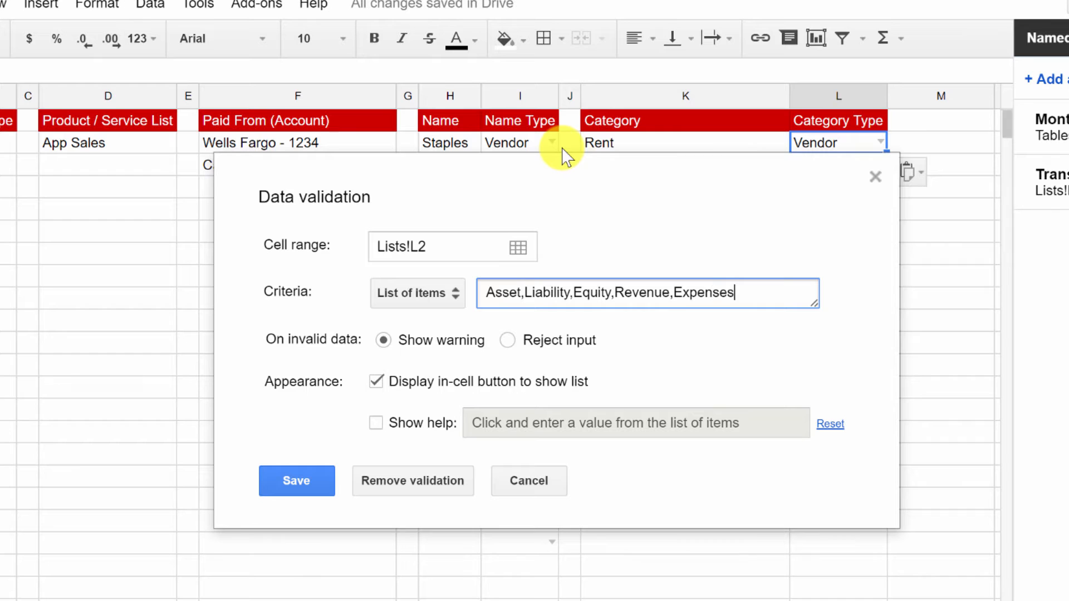
{"action": "key", "text": "BackSpace"}
{"action": "left_click", "coordinate": [291, 482]}
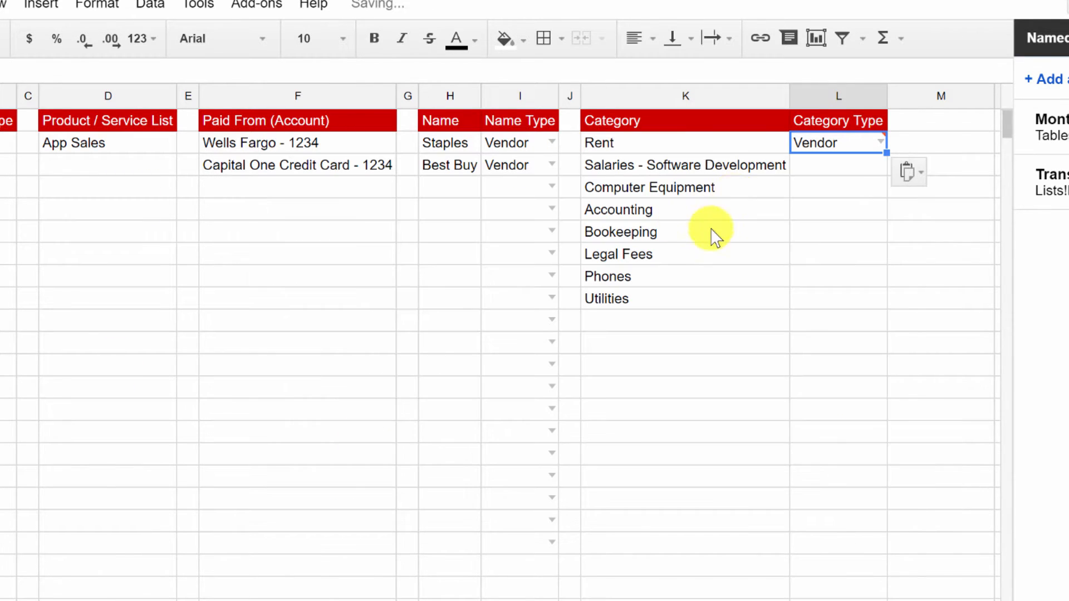
- Choose Expense as the Category Type for Rent in L2 and copy it with its dropdown to L3:L9
{"action": "double_click", "coordinate": [863, 140]}
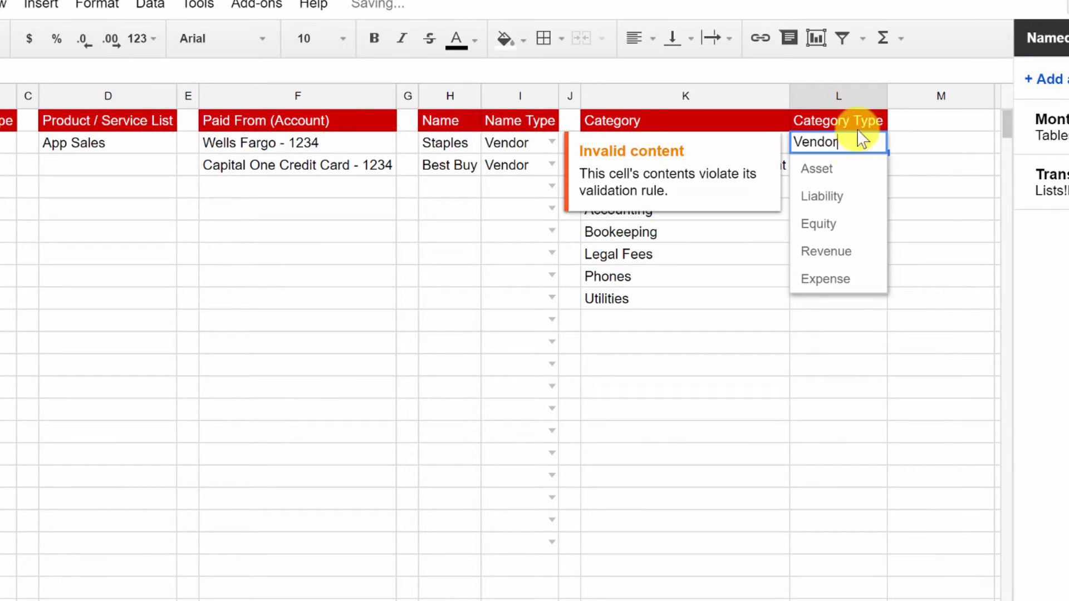
{"action": "left_click", "coordinate": [844, 170]}
{"action": "double_click", "coordinate": [883, 143]}
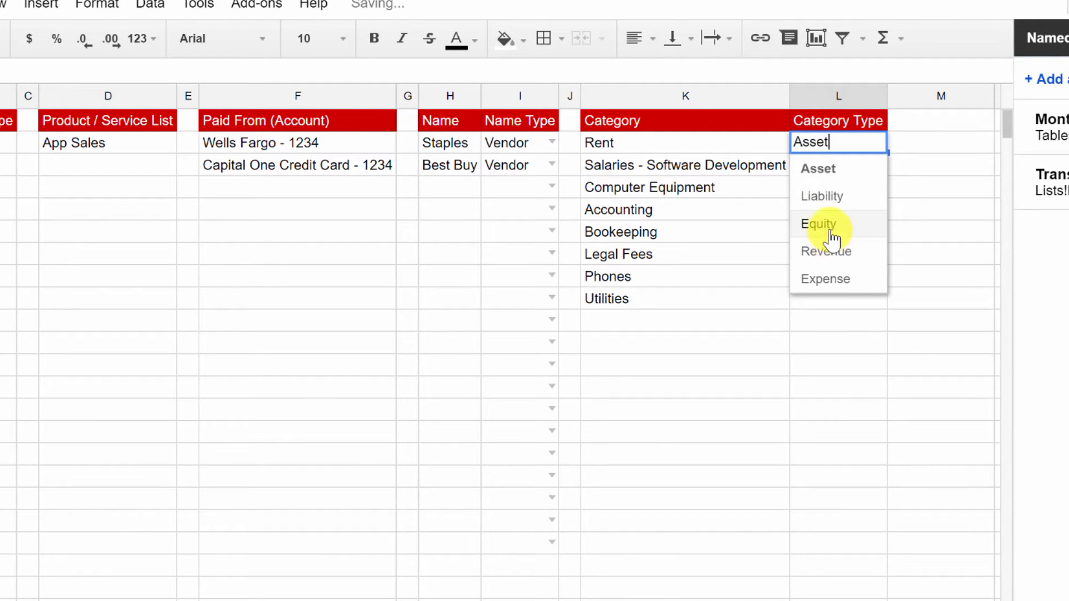
{"action": "left_click", "coordinate": [829, 279]}
{"action": "key", "text": "ctrl+c"}
{"action": "left_click_drag", "start_coordinate": [821, 169], "coordinate": [814, 237]}
{"action": "left_click_drag", "start_coordinate": [812, 279], "coordinate": [811, 303]}
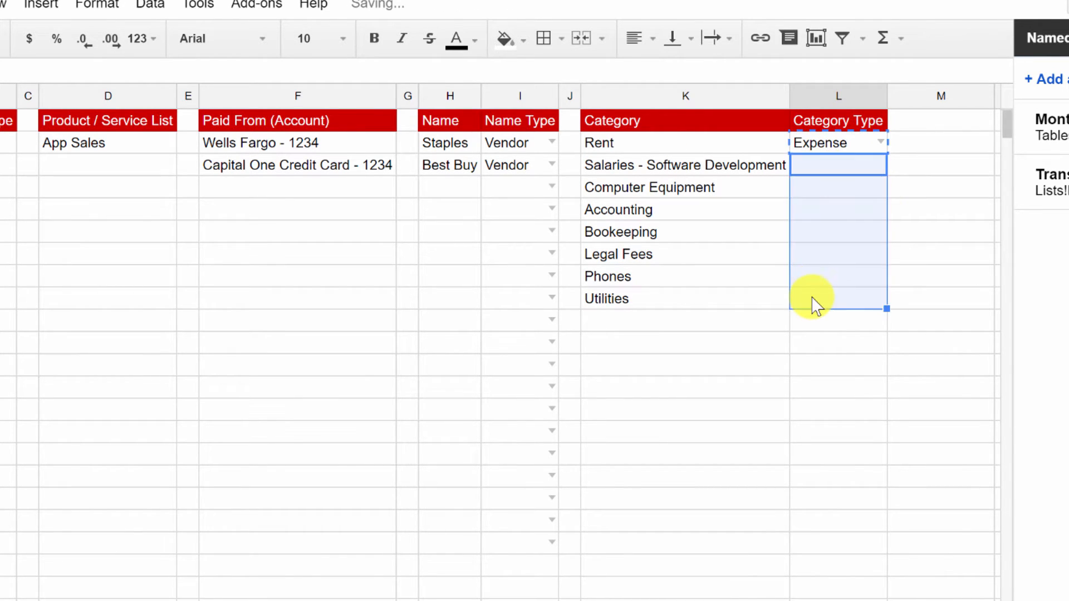
{"action": "key", "text": "ctrl+v"}
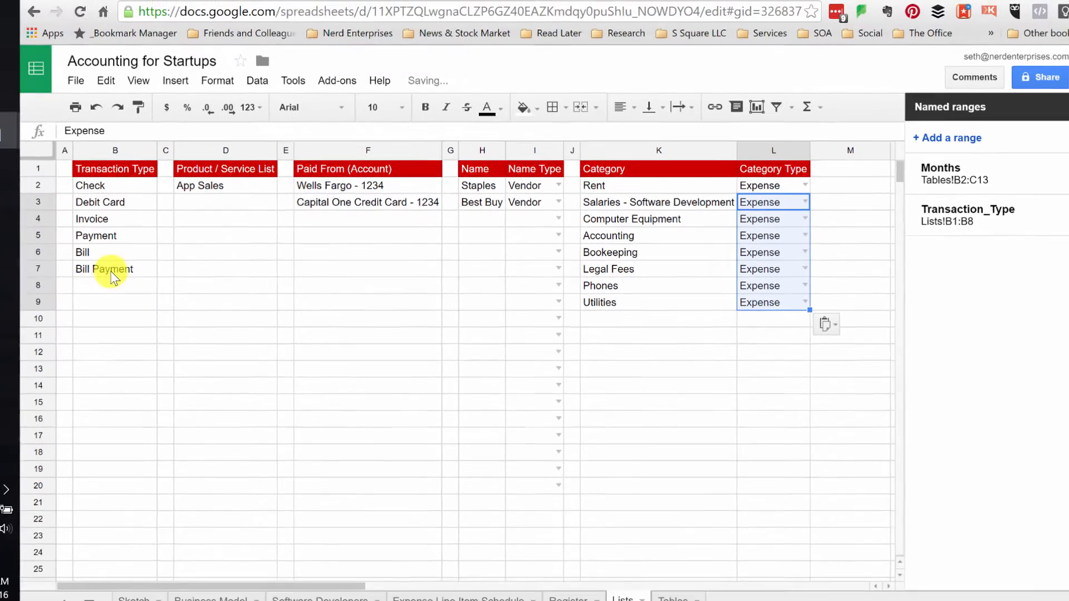
- Extend the Transaction_Type named range to Lists!B1:B25 and select it to check its extent
{"action": "left_click", "coordinate": [141, 273]}
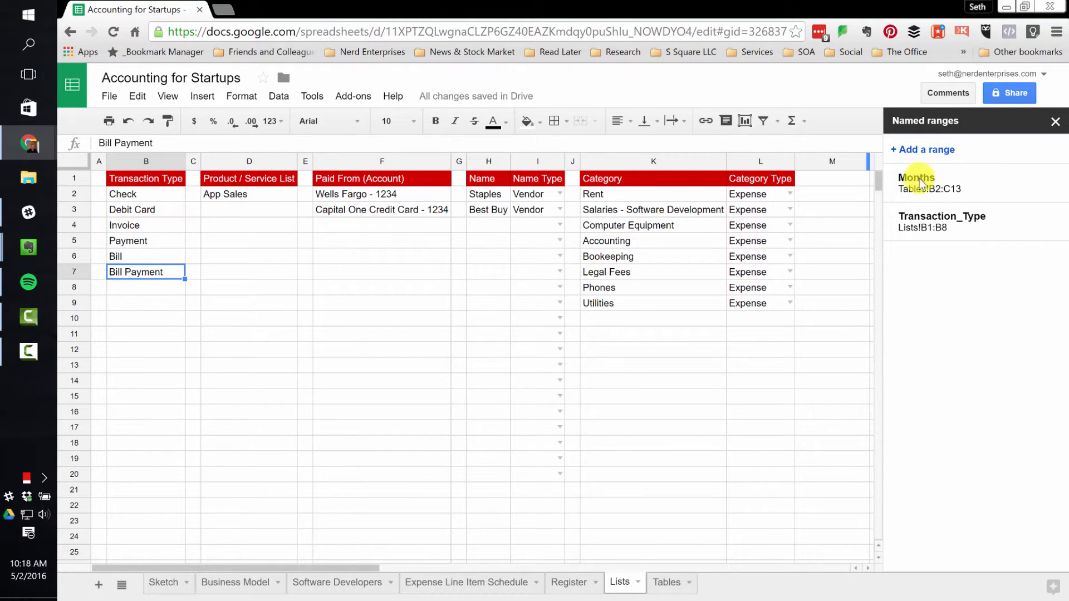
{"action": "left_click", "coordinate": [918, 220]}
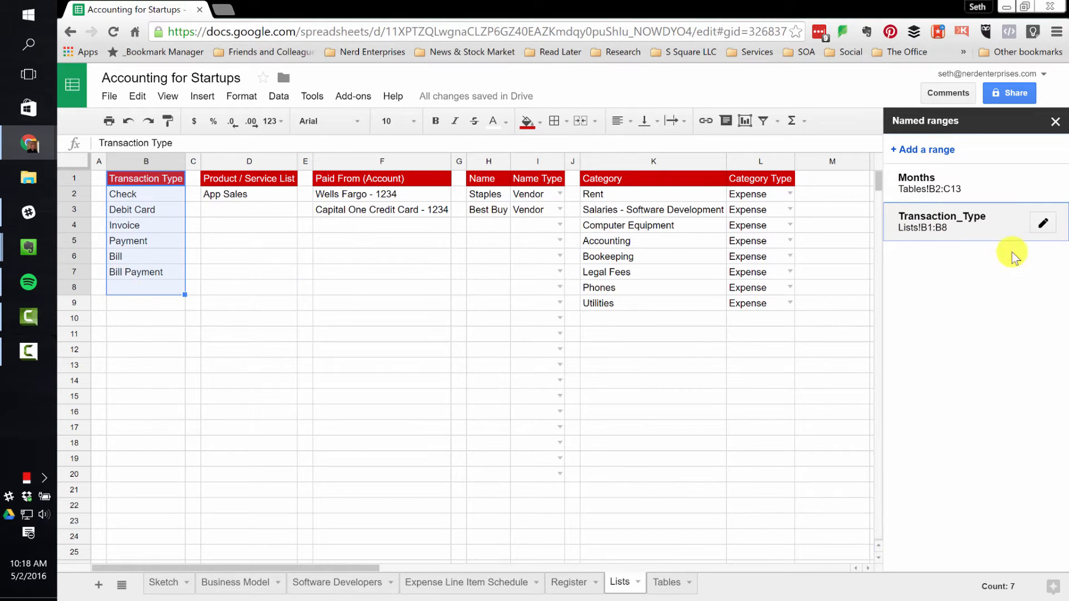
{"action": "left_click", "coordinate": [1043, 229]}
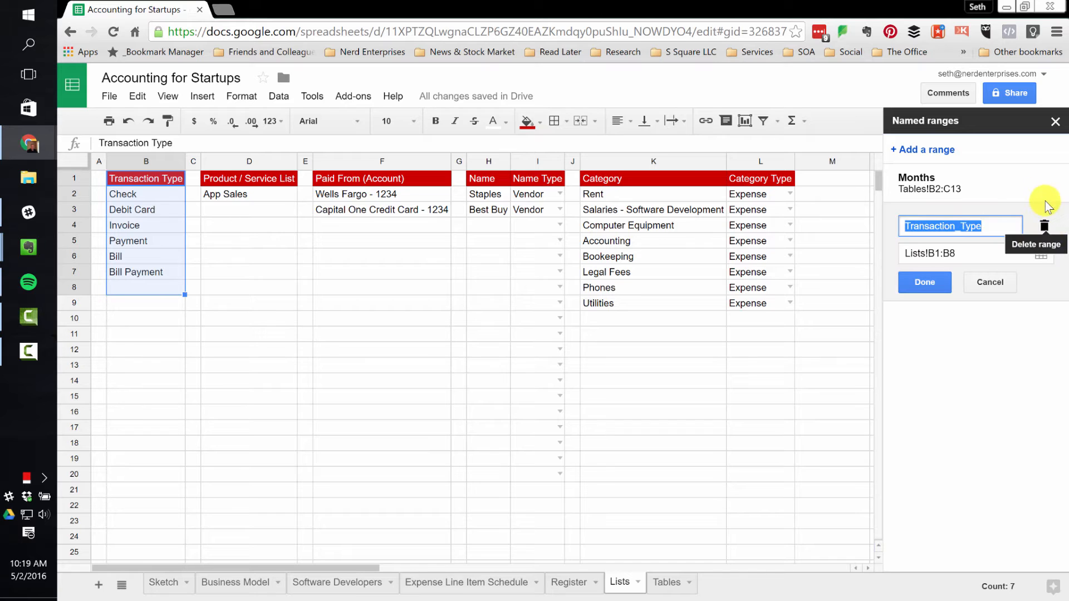
{"action": "left_click", "coordinate": [969, 255]}
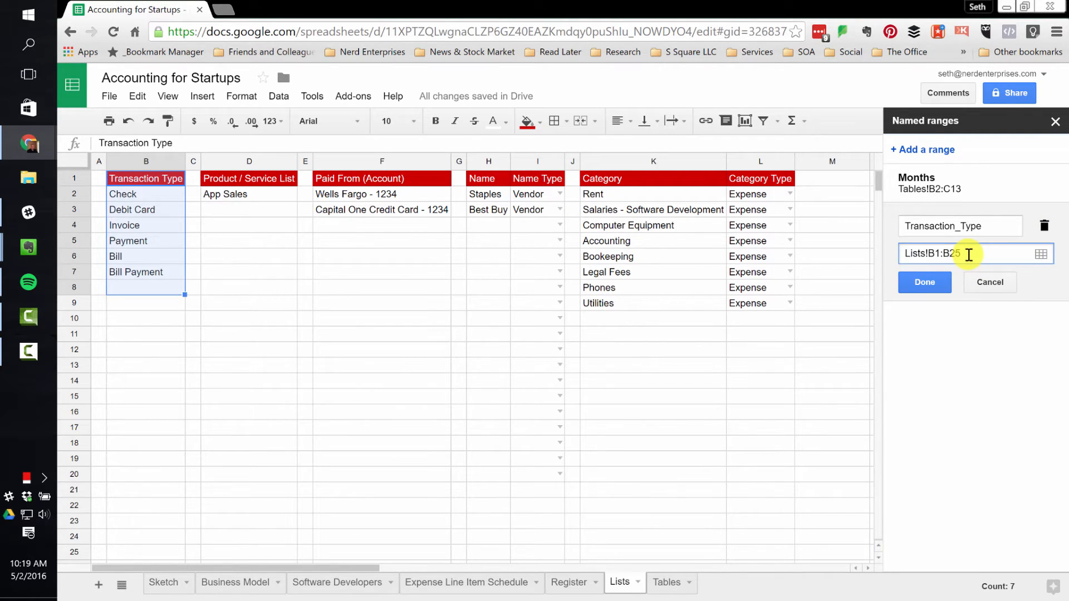
{"action": "type", "text": "25"}
{"action": "key", "text": "Return"}
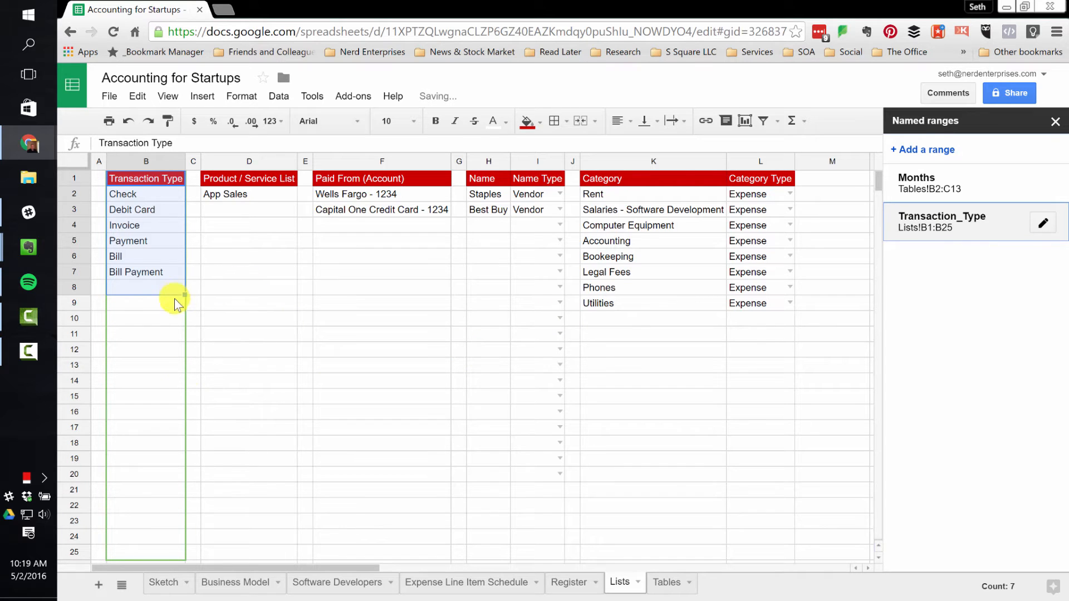
{"action": "scroll", "coordinate": [275, 361], "scroll_direction": "down", "scroll_amount": 3}
{"action": "scroll", "coordinate": [279, 359], "scroll_direction": "up", "scroll_amount": 1}
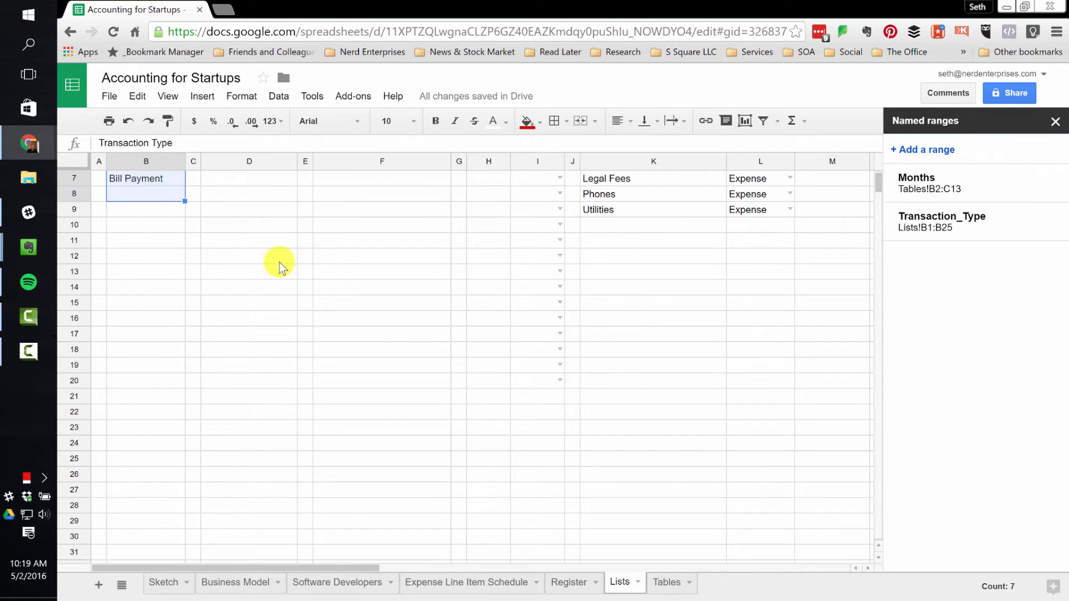
{"action": "scroll", "coordinate": [249, 281], "scroll_direction": "up", "scroll_amount": 2}
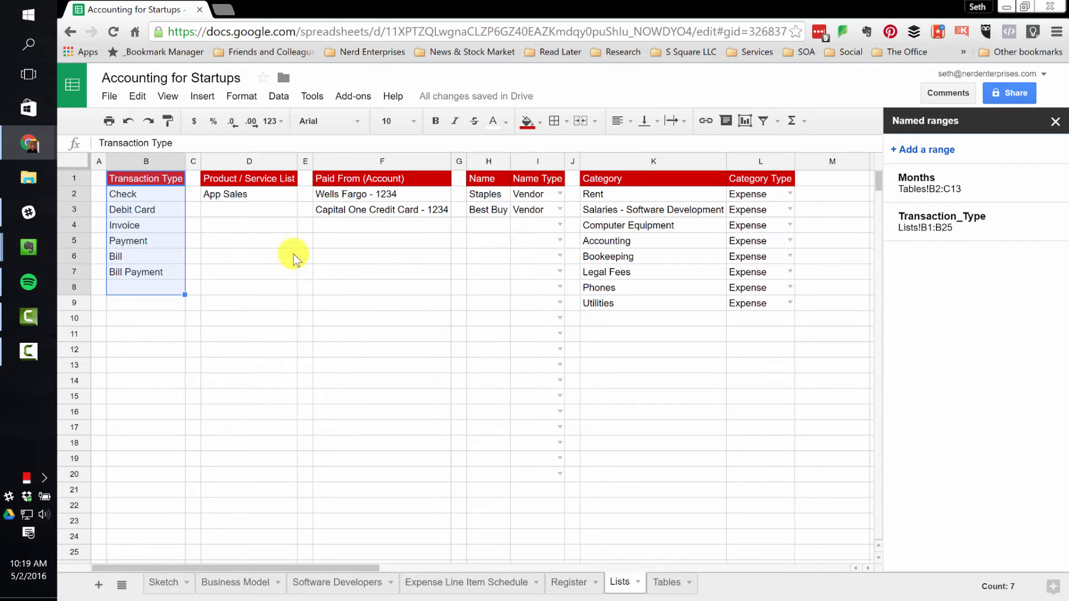
{"action": "left_click", "coordinate": [958, 223]}
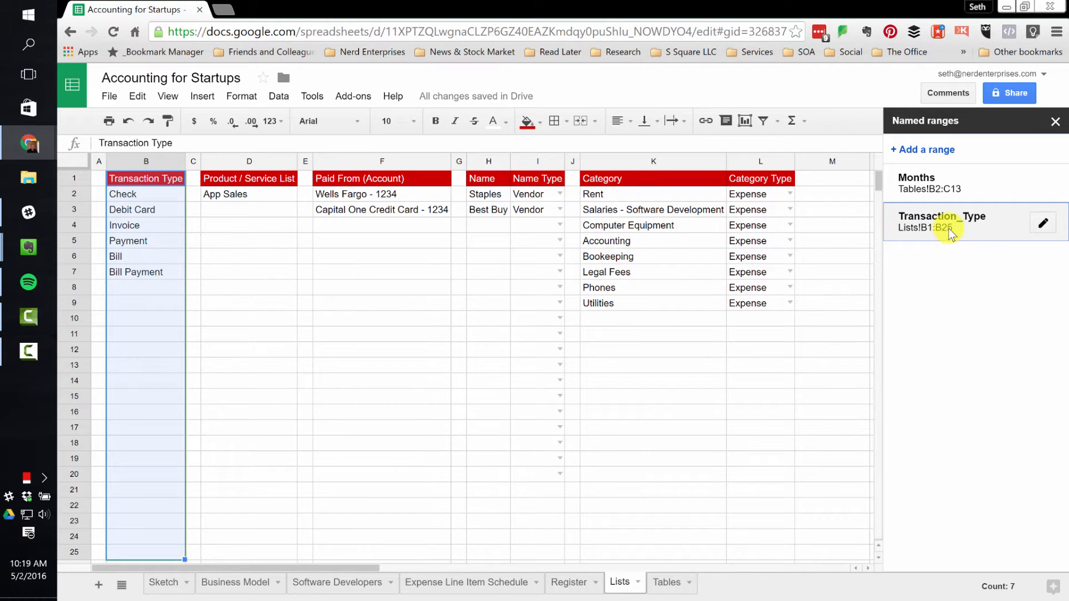
- Freeze the header row of the Lists sheet so one row stays in place
{"action": "left_click", "coordinate": [154, 288]}
{"action": "scroll", "coordinate": [152, 291], "scroll_direction": "down", "scroll_amount": 2}
{"action": "scroll", "coordinate": [162, 329], "scroll_direction": "down", "scroll_amount": 1}
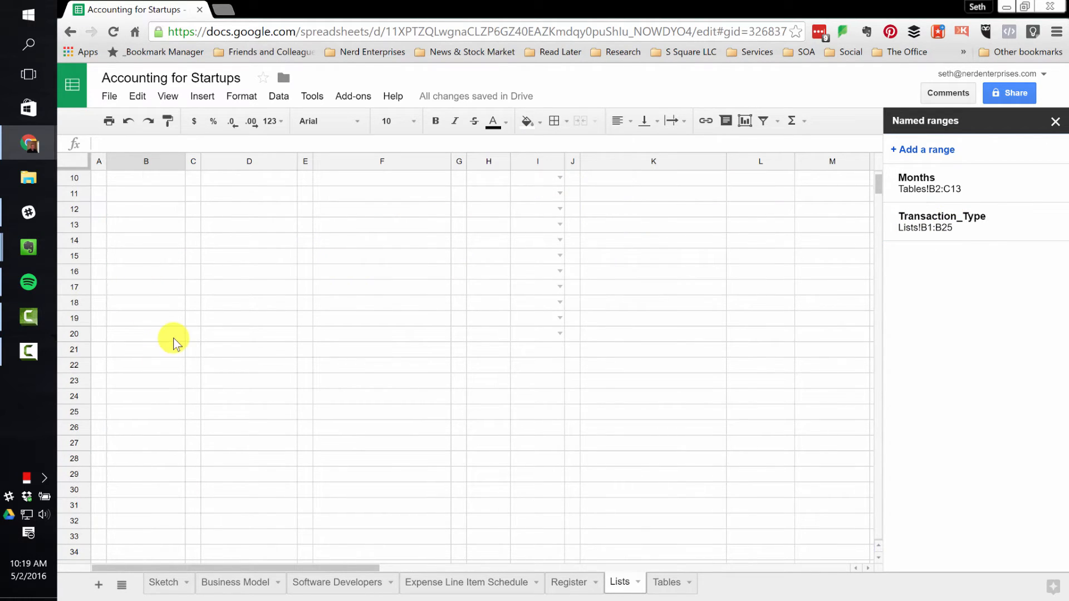
{"action": "left_click", "coordinate": [118, 428]}
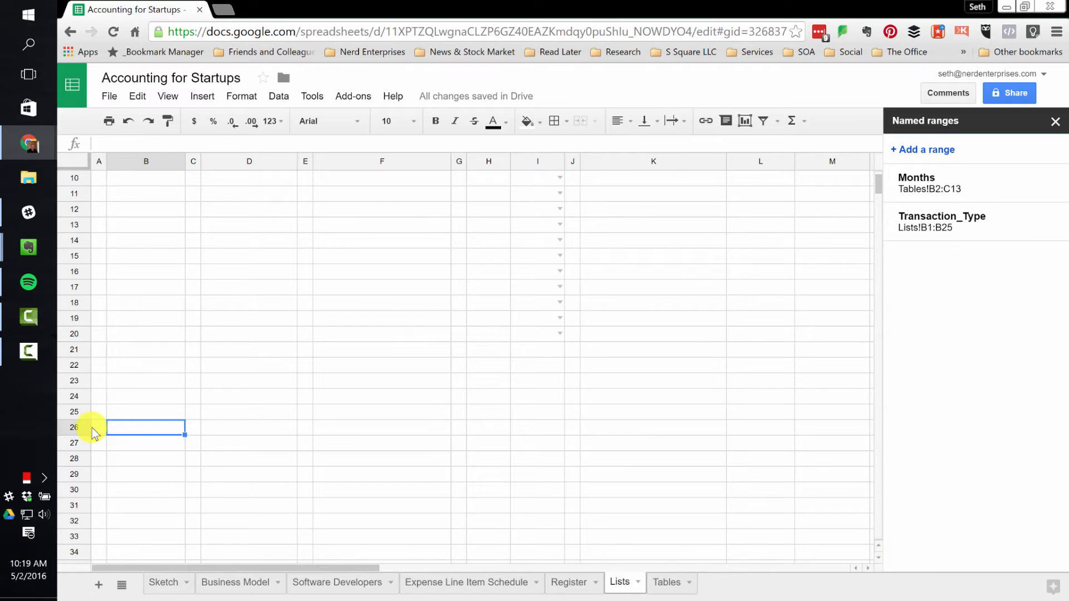
{"action": "scroll", "coordinate": [92, 427], "scroll_direction": "up", "scroll_amount": 2}
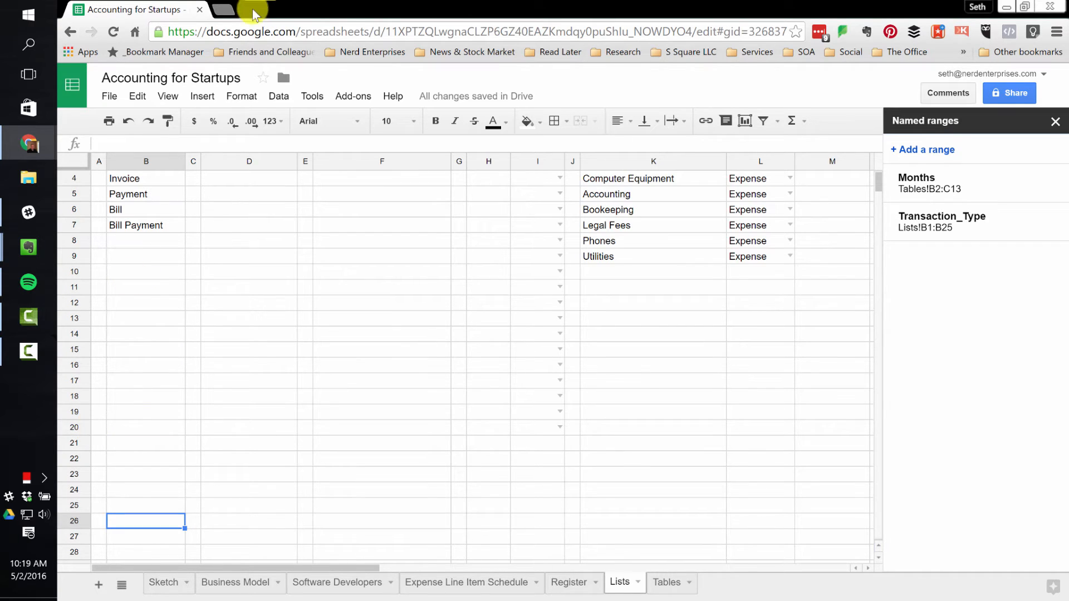
{"action": "left_click", "coordinate": [167, 96]}
{"action": "mouse_move", "coordinate": [192, 120]}
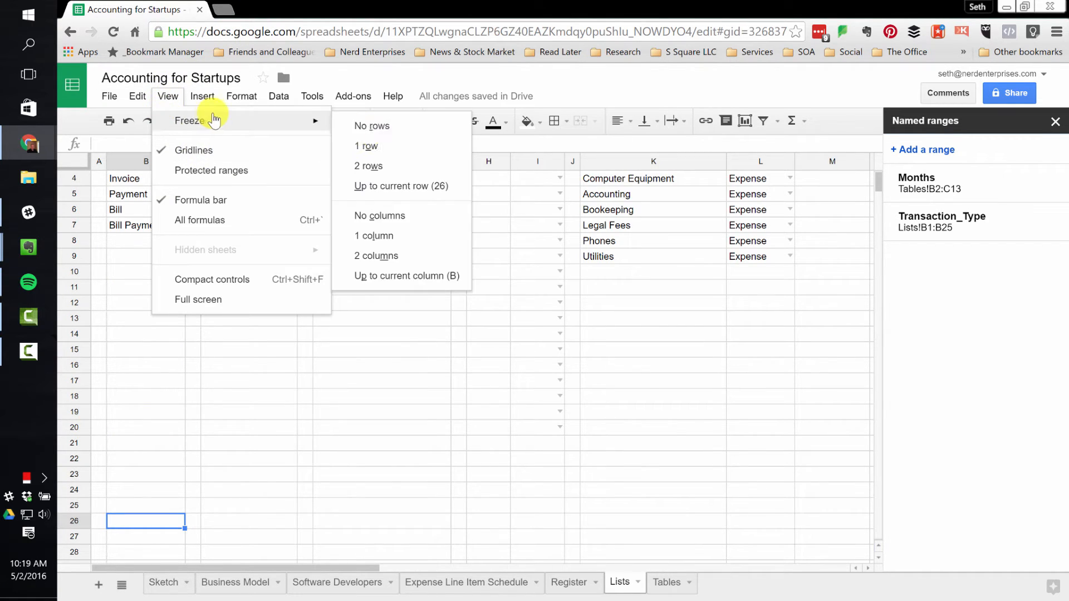
{"action": "left_click", "coordinate": [383, 149]}
- Fill the whole of row 26 with black to mark the end of the list ranges
{"action": "scroll", "coordinate": [201, 333], "scroll_direction": "down", "scroll_amount": 4}
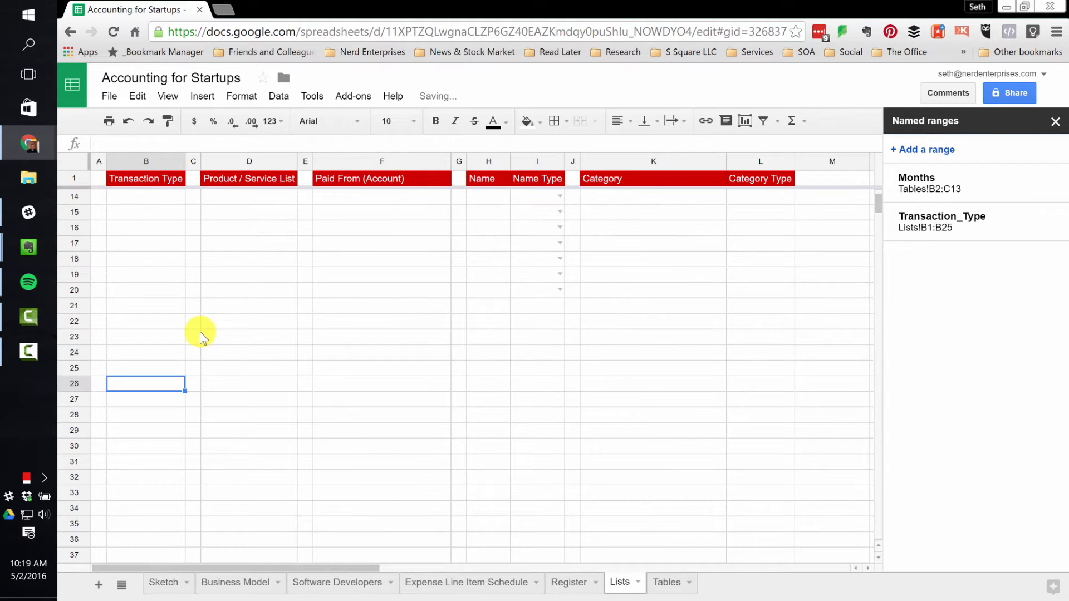
{"action": "left_click", "coordinate": [73, 383]}
{"action": "left_click", "coordinate": [528, 120]}
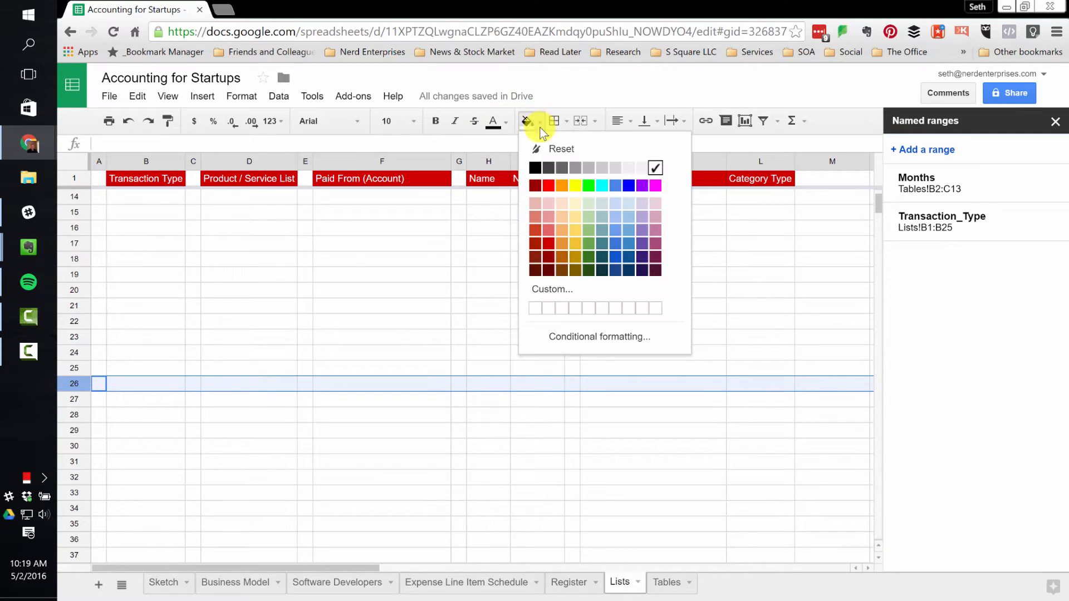
{"action": "left_click", "coordinate": [536, 169]}
{"action": "scroll", "coordinate": [193, 267], "scroll_direction": "up", "scroll_amount": 4}
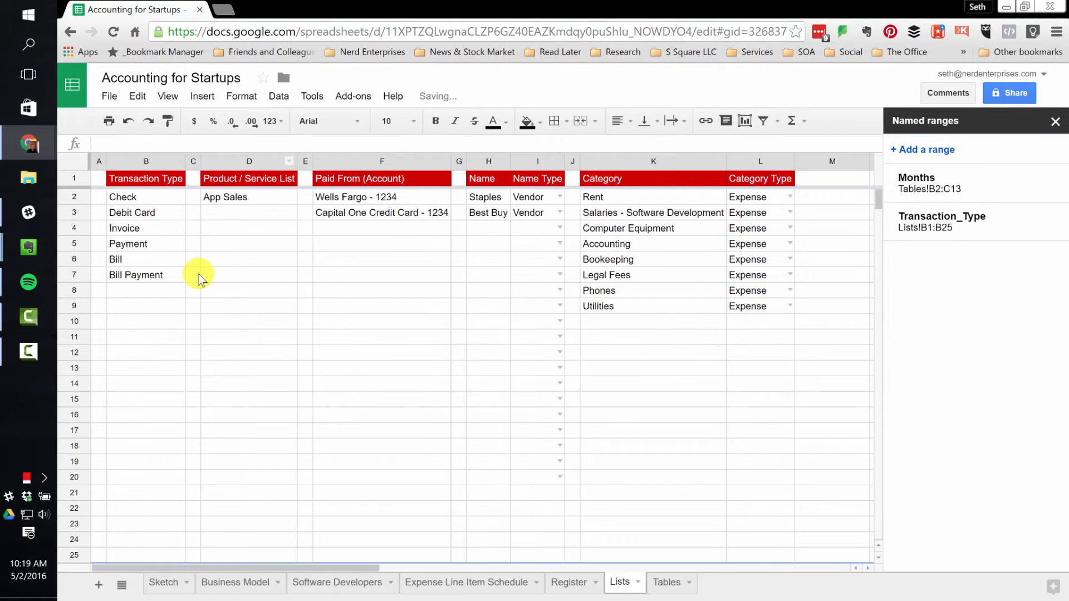
- Create a named range Products_Services covering D2:D25 of the Product / Service List column
{"action": "left_click", "coordinate": [253, 199]}
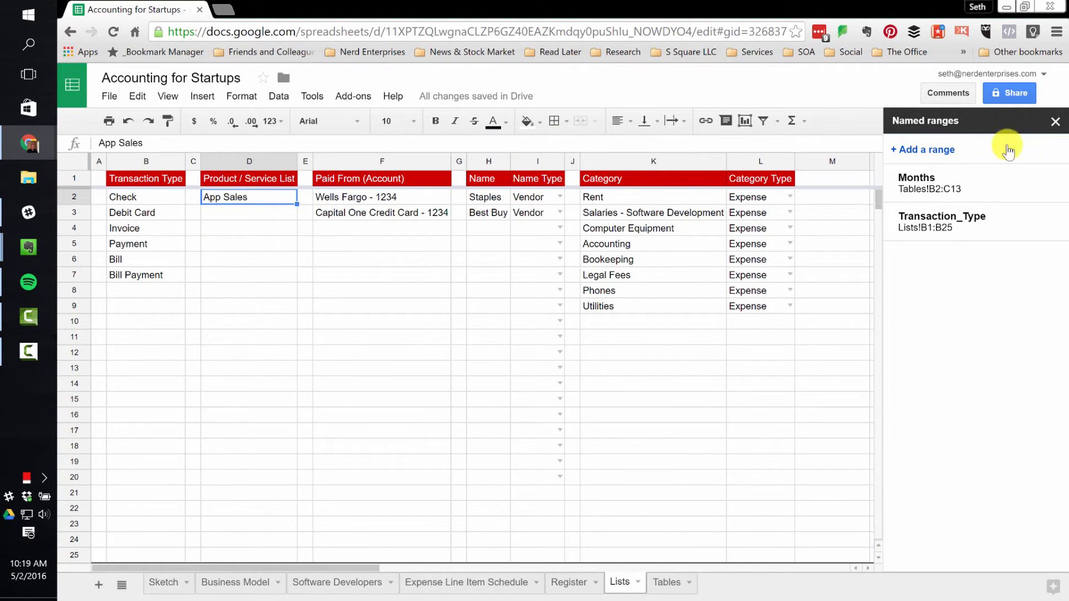
{"action": "scroll", "coordinate": [273, 329], "scroll_direction": "down", "scroll_amount": 2}
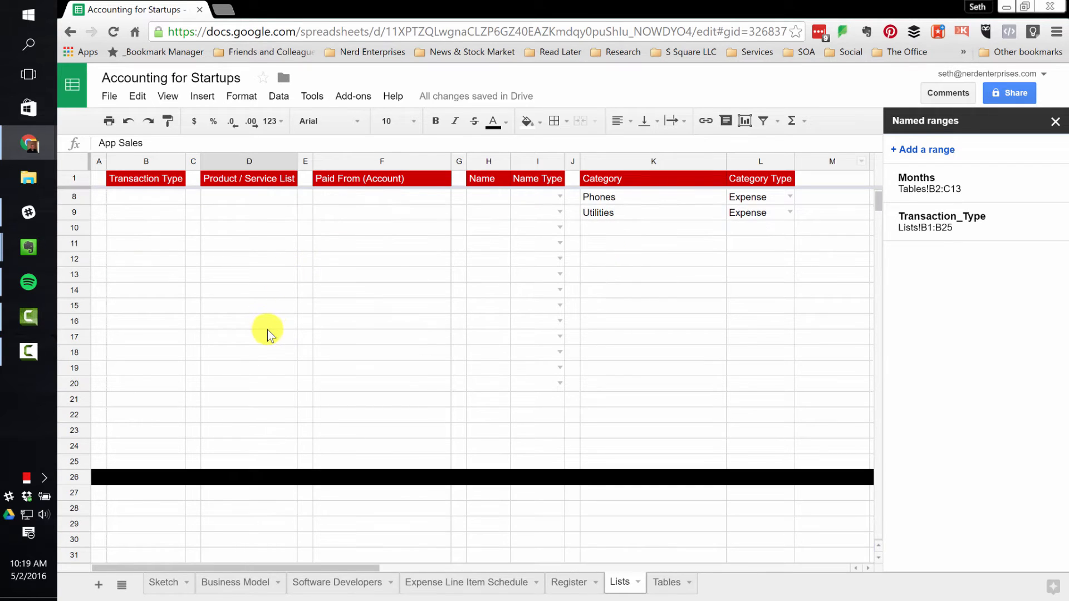
{"action": "left_click", "coordinate": [238, 463], "text": "shift"}
{"action": "scroll", "coordinate": [266, 384], "scroll_direction": "up", "scroll_amount": 2}
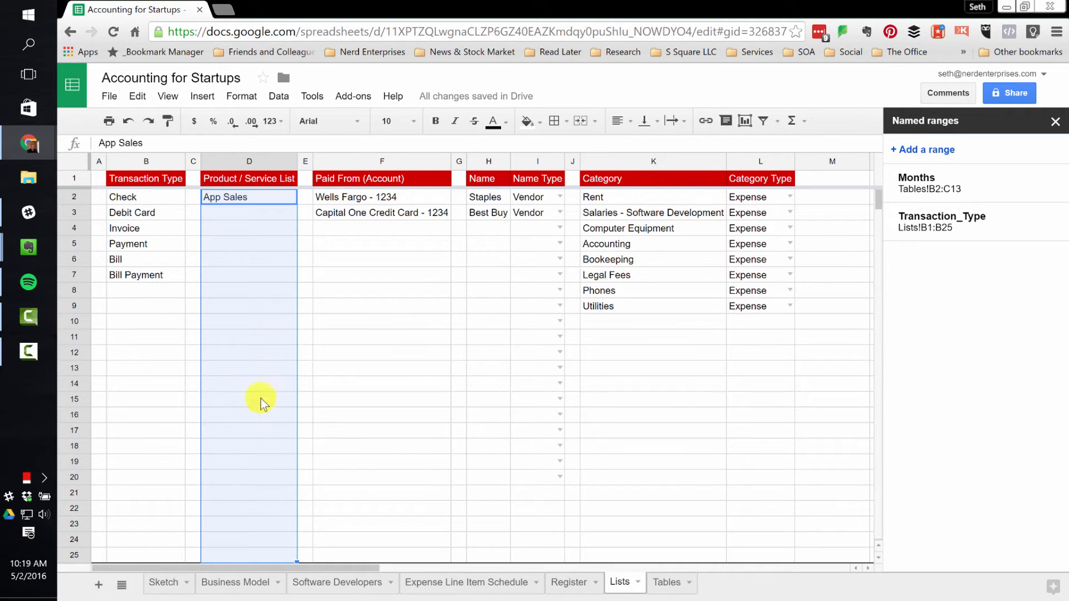
{"action": "left_click", "coordinate": [279, 98]}
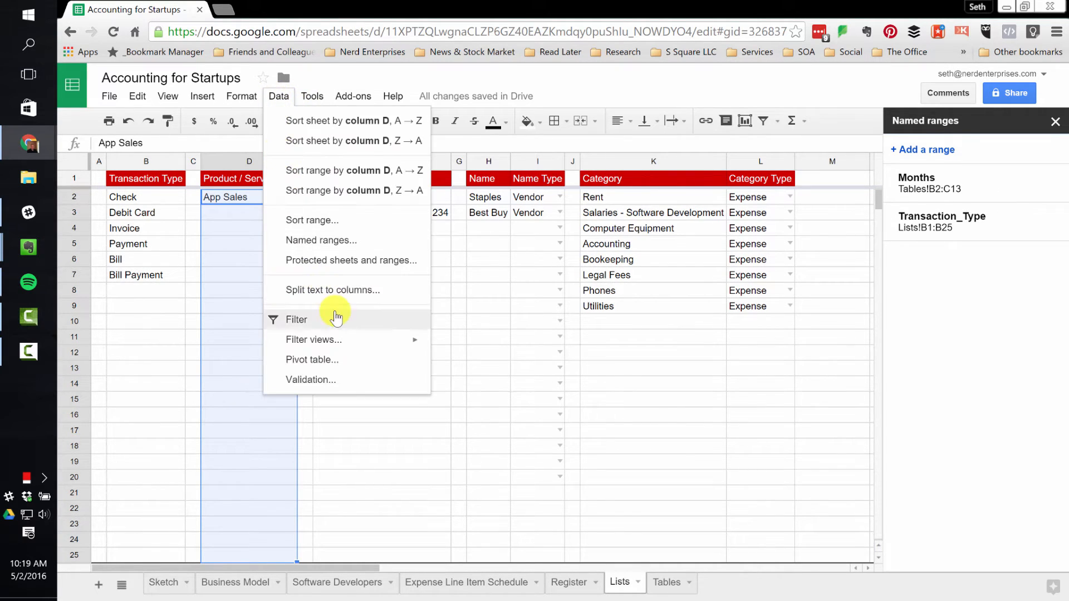
{"action": "left_click", "coordinate": [334, 240]}
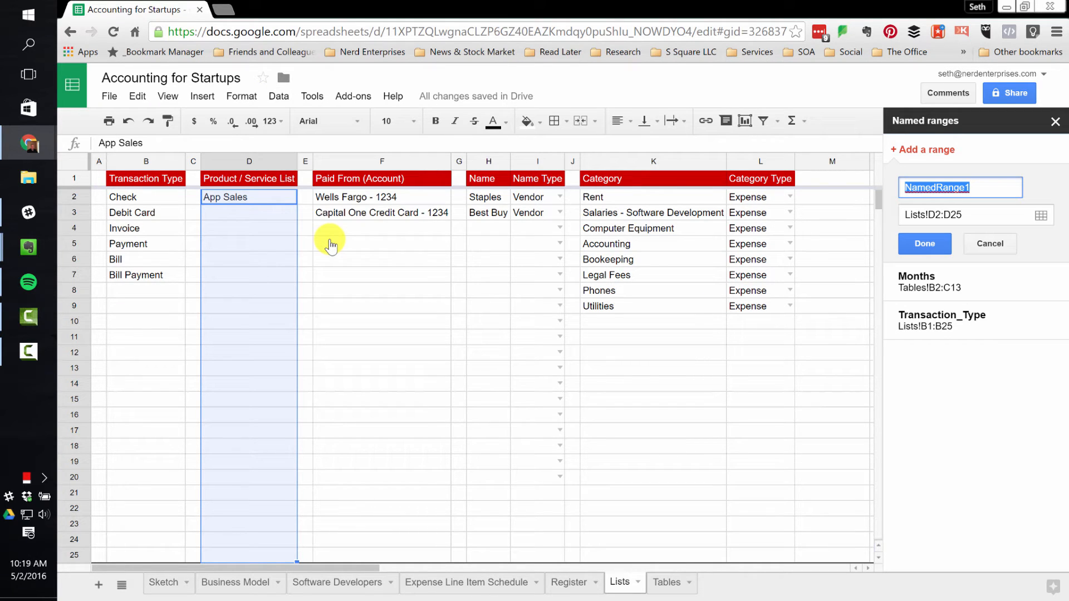
{"action": "type", "text": "Product_Service"}
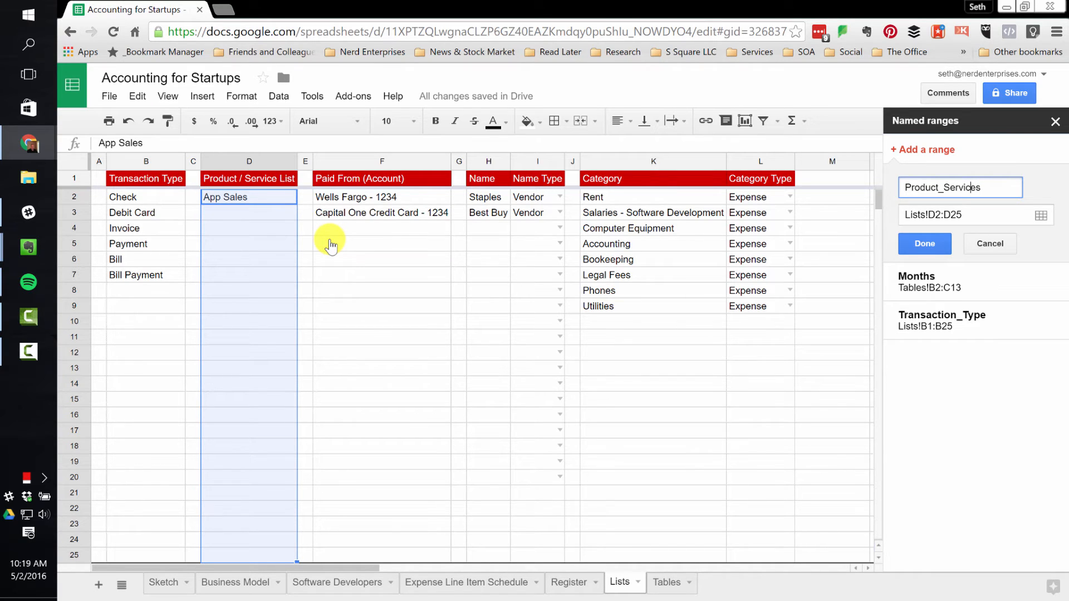
{"action": "type", "text": "s"}
{"action": "key", "text": "Return"}
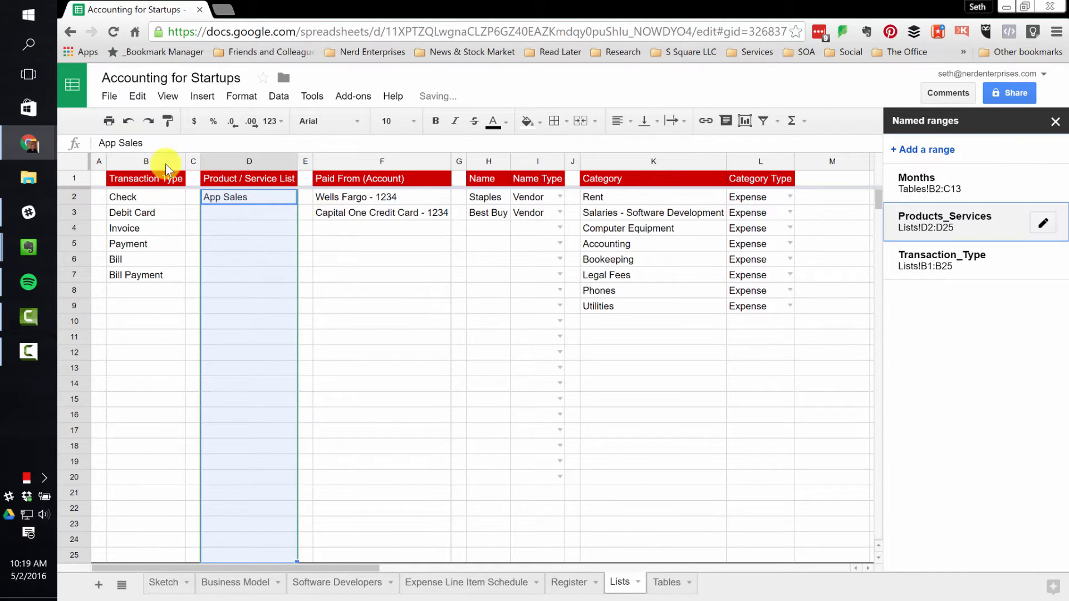
- Change the header in D1 to Products / Service List
{"action": "left_click", "coordinate": [212, 179]}
{"action": "left_click", "coordinate": [133, 144]}
{"action": "type", "text": "s"}
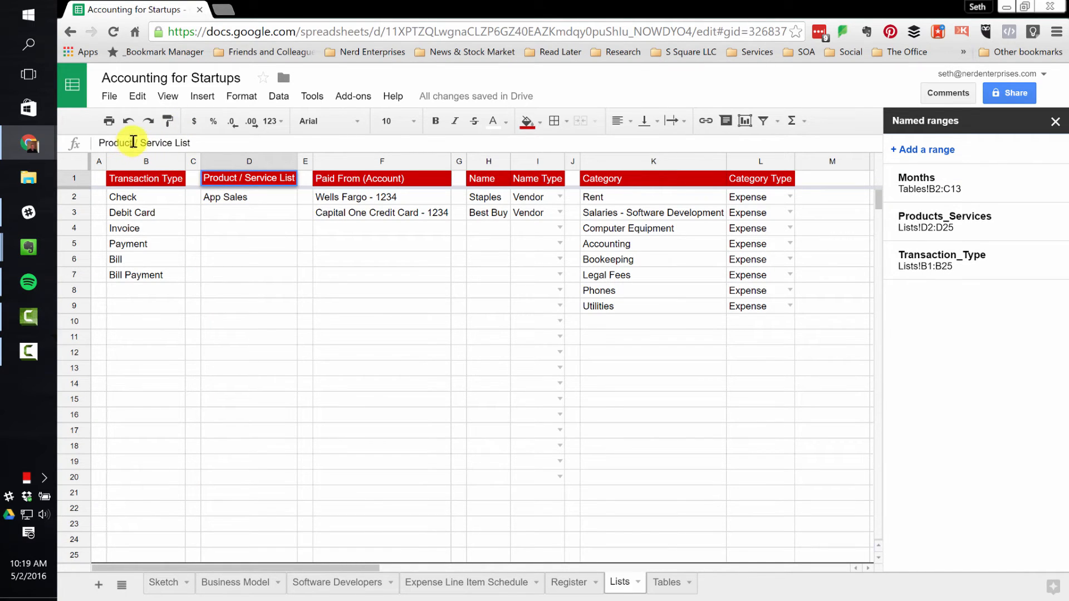
{"action": "key", "text": "Return"}
{"action": "key", "text": "Up"}
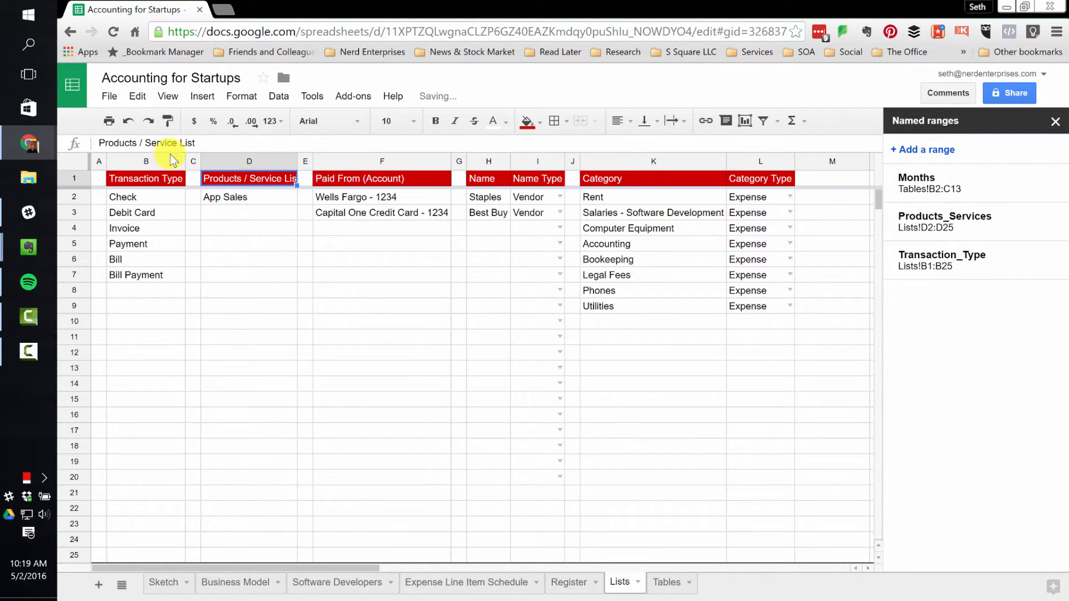
- Create a named range Paid_From covering F2:F25 of the Paid From (Account) column
{"action": "left_click", "coordinate": [345, 200]}
{"action": "scroll", "coordinate": [361, 362], "scroll_direction": "down", "scroll_amount": 3}
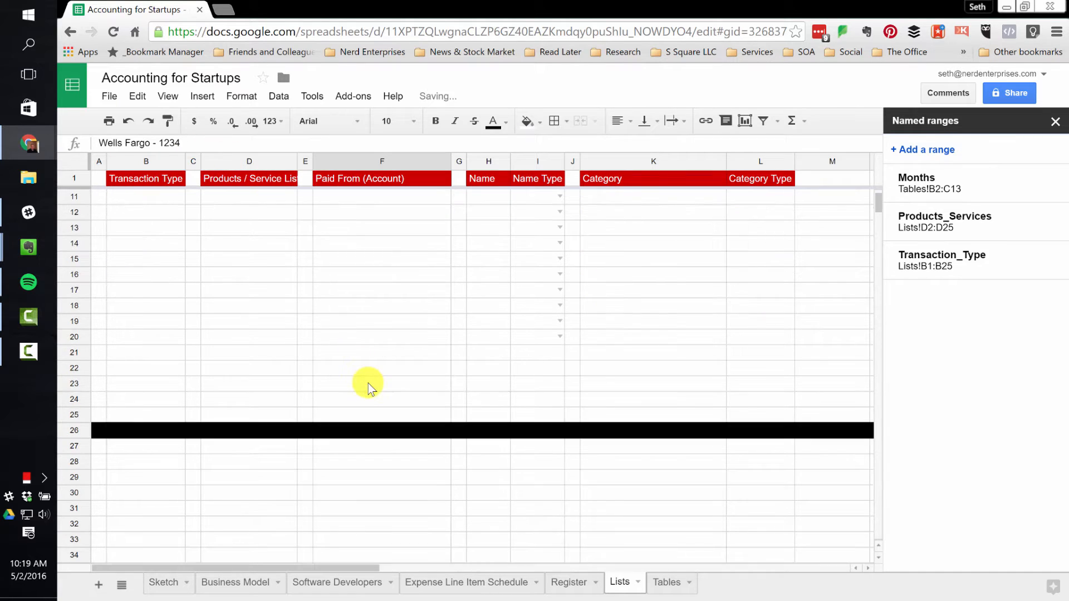
{"action": "left_click", "coordinate": [366, 414], "text": "shift"}
{"action": "left_click", "coordinate": [278, 96]}
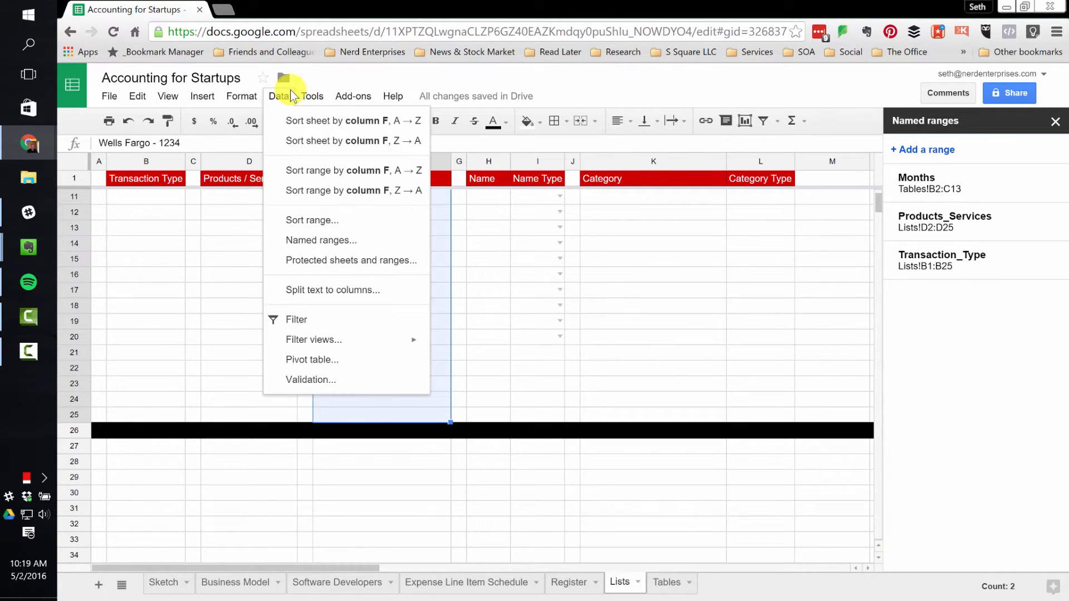
{"action": "left_click", "coordinate": [320, 239]}
{"action": "type", "text": "Pa"}
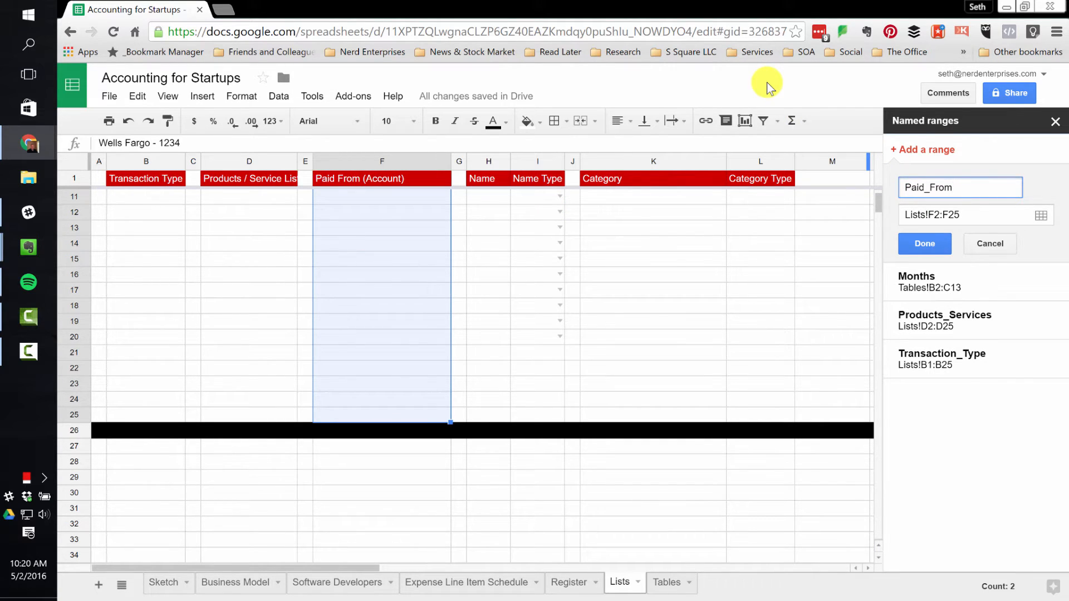
{"action": "type", "text": "id_From"}
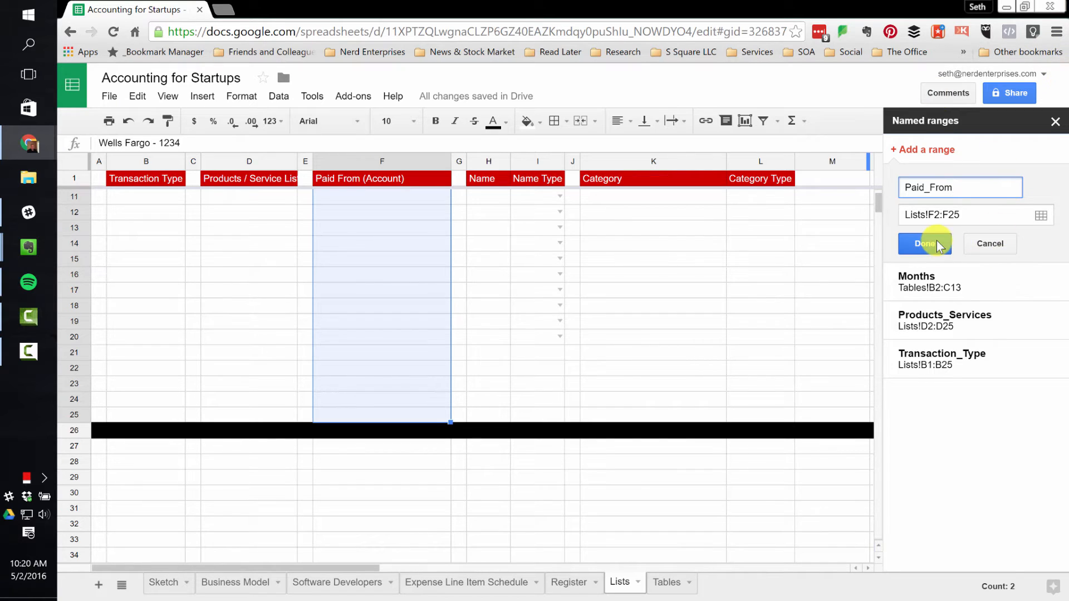
{"action": "left_click", "coordinate": [919, 245]}
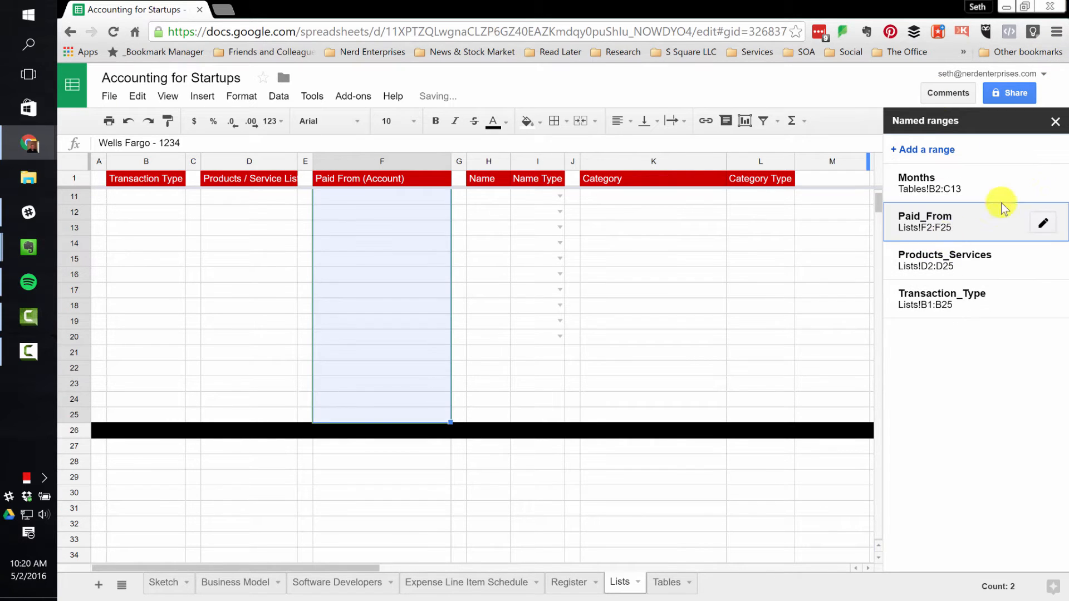
- Create a named range called Name covering H2:H25 of the Name column
{"action": "left_click", "coordinate": [491, 197]}
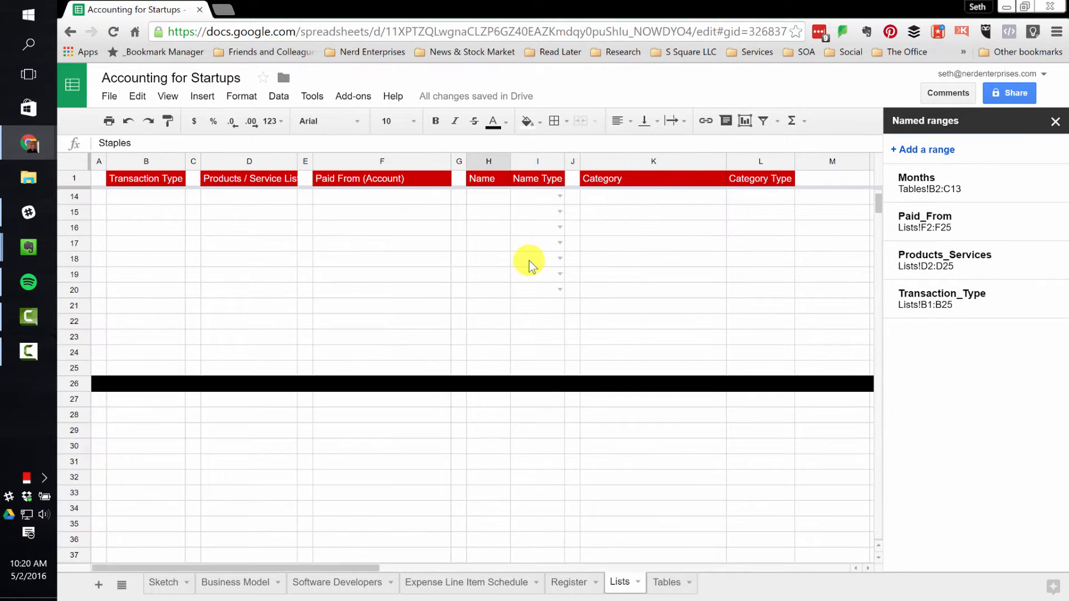
{"action": "left_click", "coordinate": [492, 369], "text": "shift"}
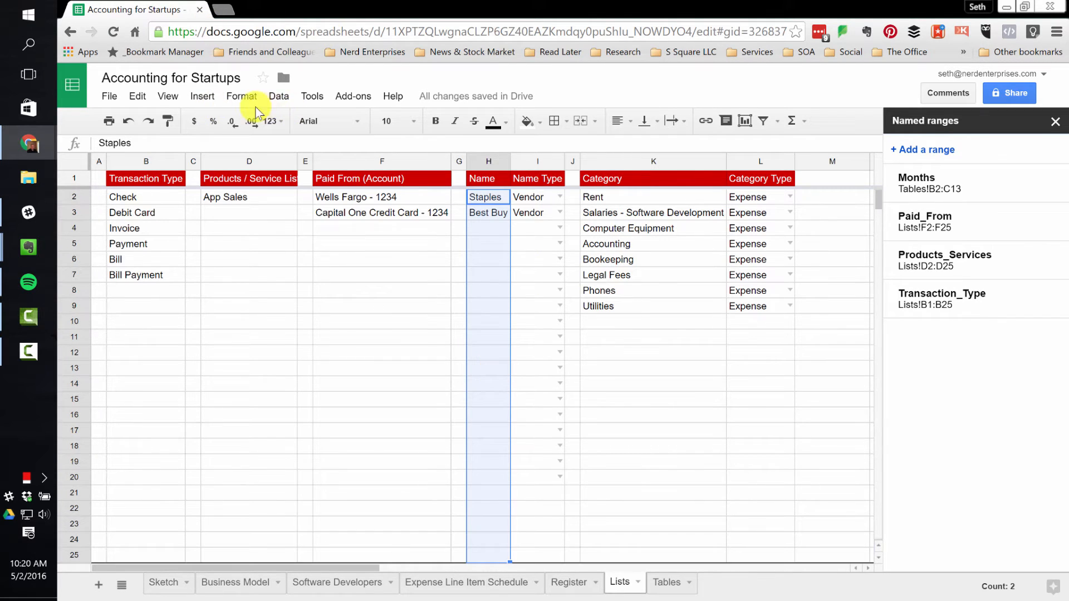
{"action": "left_click", "coordinate": [278, 99]}
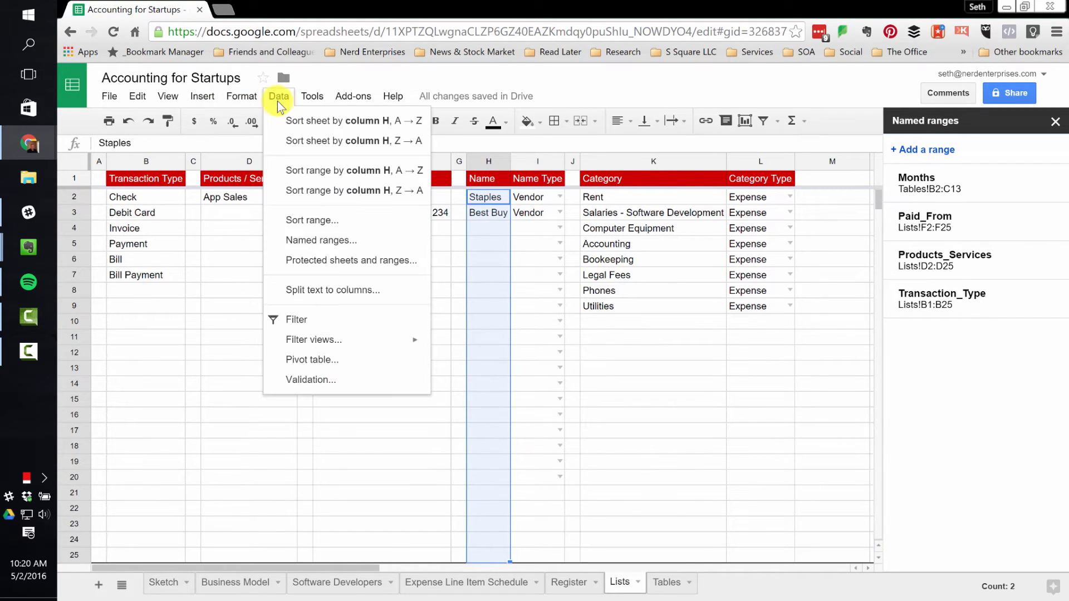
{"action": "left_click", "coordinate": [336, 241]}
{"action": "type", "text": "Name"}
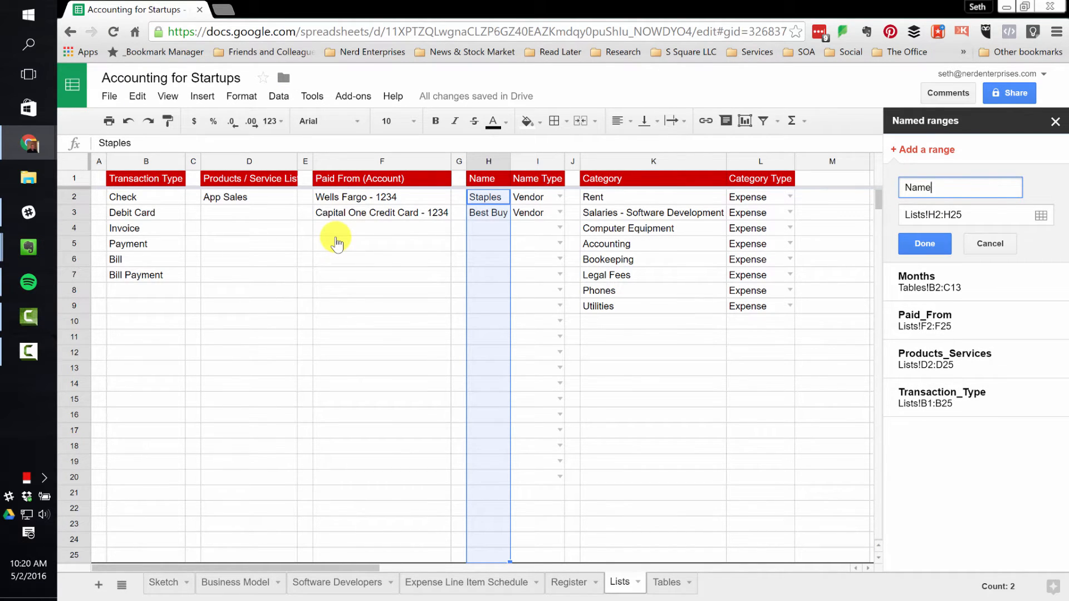
{"action": "key", "text": "Return"}
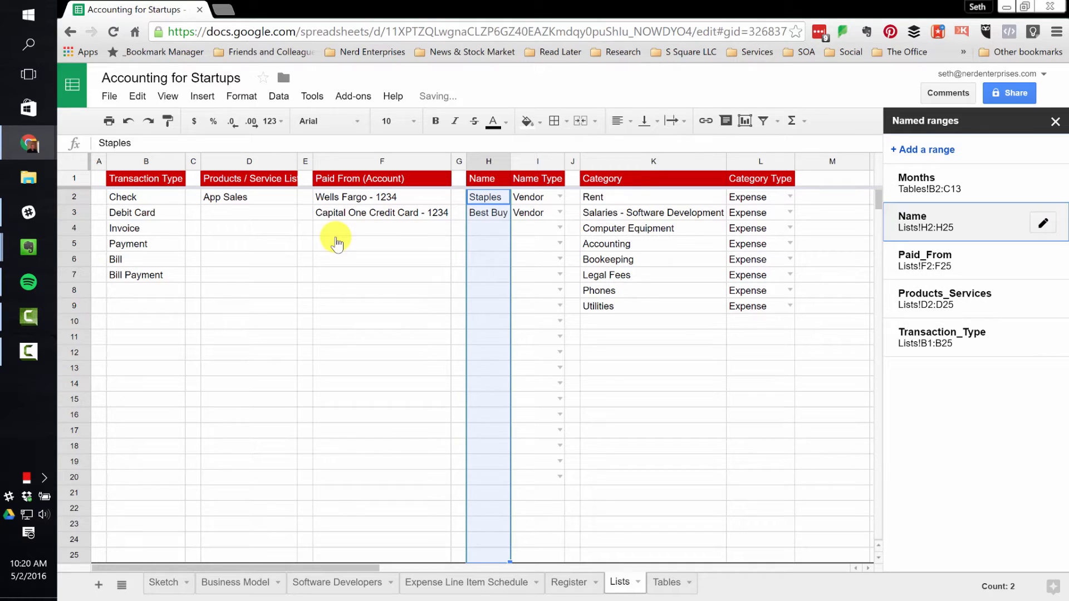
- Copy the Name Type dropdown from I20 into the empty cells I21:I25
{"action": "left_click", "coordinate": [529, 211]}
{"action": "scroll", "coordinate": [509, 312], "scroll_direction": "down", "scroll_amount": 3}
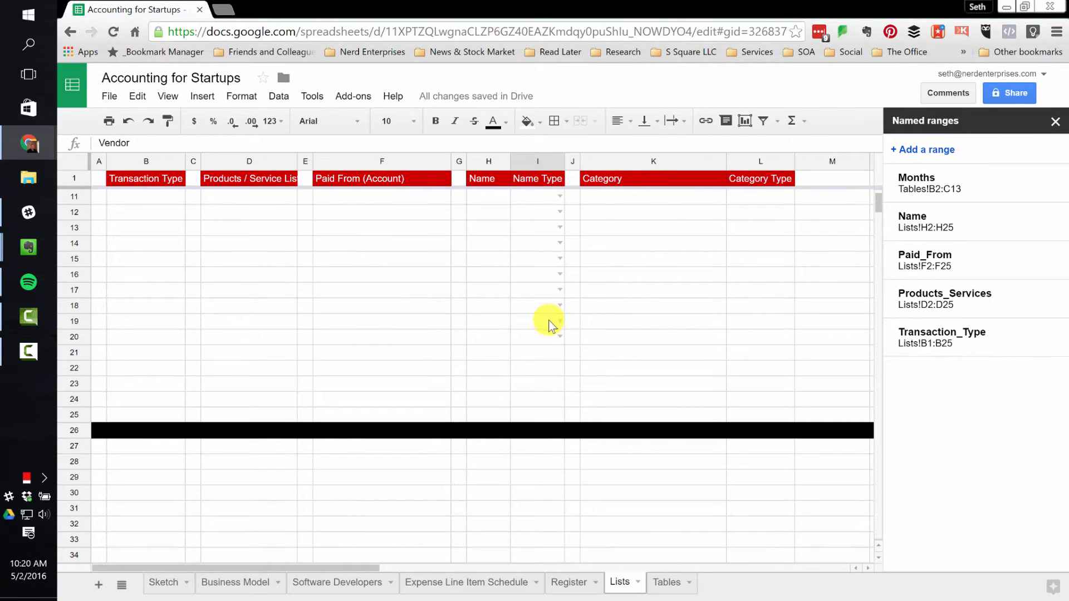
{"action": "left_click", "coordinate": [551, 336]}
{"action": "key", "text": "ctrl+c"}
{"action": "left_click_drag", "start_coordinate": [548, 352], "coordinate": [555, 415]}
{"action": "key", "text": "ctrl+v"}
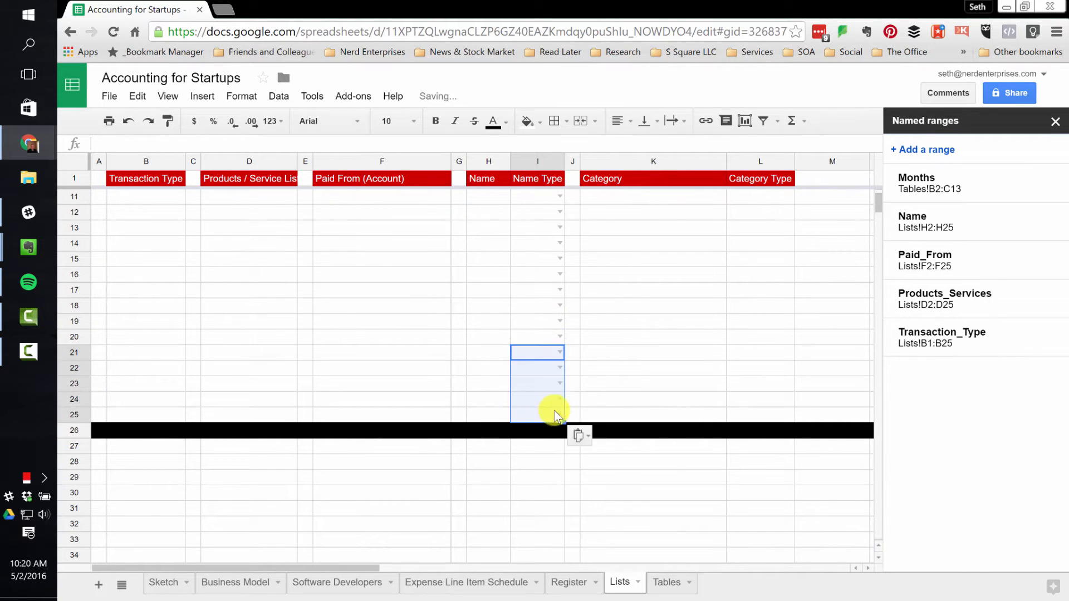
- Create a named range Name_Type covering I2:I25 of the Name Type column
{"action": "key", "text": "ctrl+Up"}
{"action": "key", "text": "Up"}
{"action": "key", "text": "Up"}
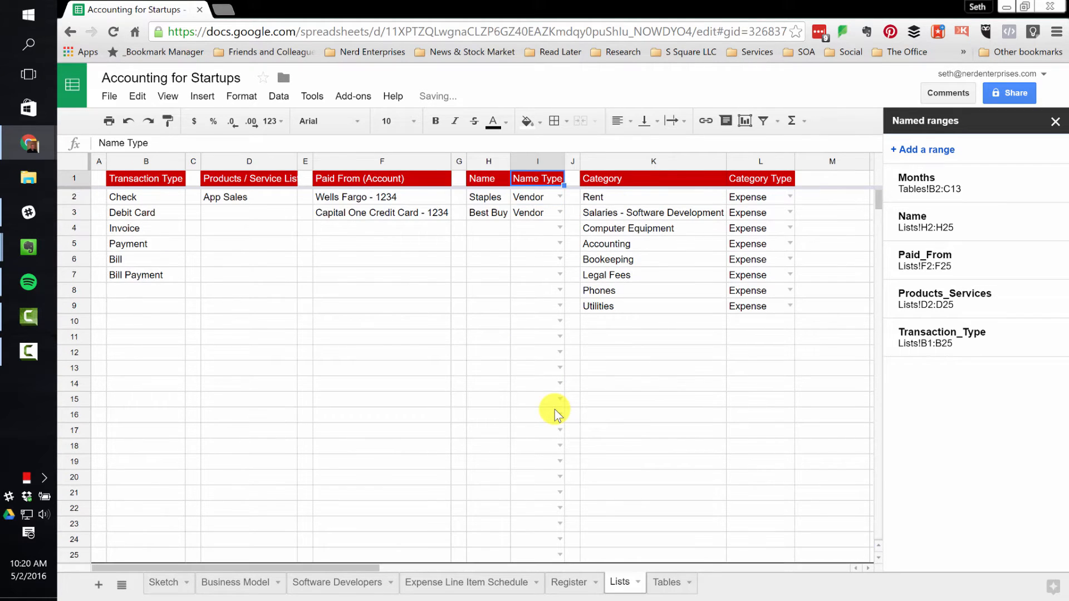
{"action": "key", "text": "Down"}
{"action": "key", "text": "shift+Down"}
{"action": "key", "text": "ctrl+shift+Down"}
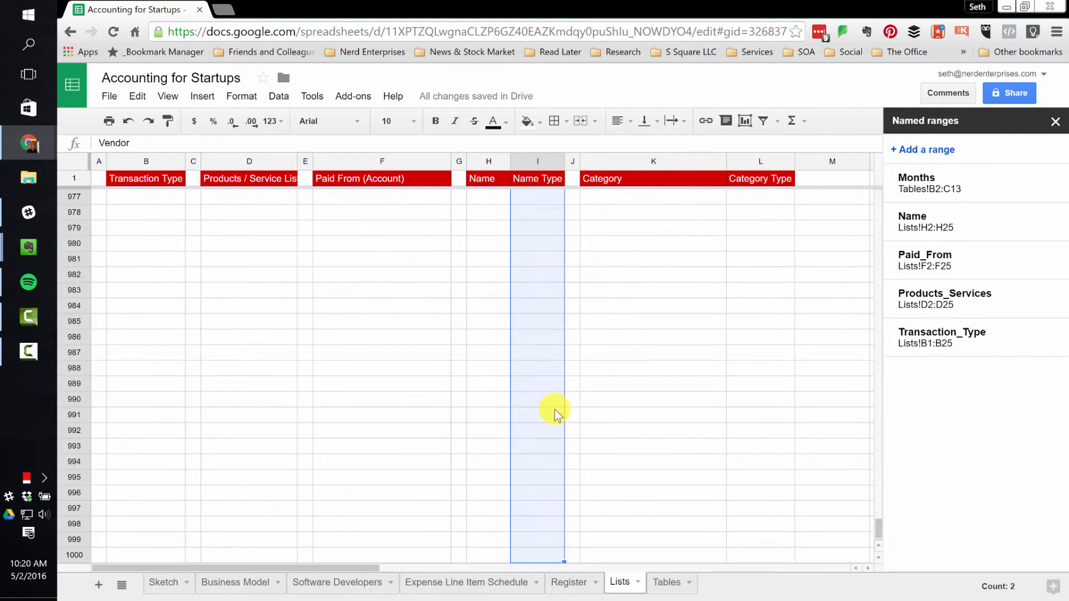
{"action": "key", "text": "ctrl+shift+Up"}
{"action": "key", "text": "shift+Down"}
{"action": "key", "text": "shift+Down"}
{"action": "key", "text": "shift+Down"}
{"action": "key", "text": "shift+Down"}
{"action": "key", "text": "shift+Down"}
{"action": "key", "text": "shift+Down"}
{"action": "key", "text": "shift+Down"}
{"action": "key", "text": "shift+Down"}
{"action": "key", "text": "shift+Down"}
{"action": "key", "text": "shift+Down"}
{"action": "key", "text": "shift+Down"}
{"action": "key", "text": "shift+Down"}
{"action": "key", "text": "shift+Down"}
{"action": "key", "text": "shift+Down"}
{"action": "key", "text": "shift+Down"}
{"action": "key", "text": "shift+Down"}
{"action": "key", "text": "shift+Down"}
{"action": "key", "text": "shift+Down"}
{"action": "key", "text": "shift+Down"}
{"action": "key", "text": "shift+Down"}
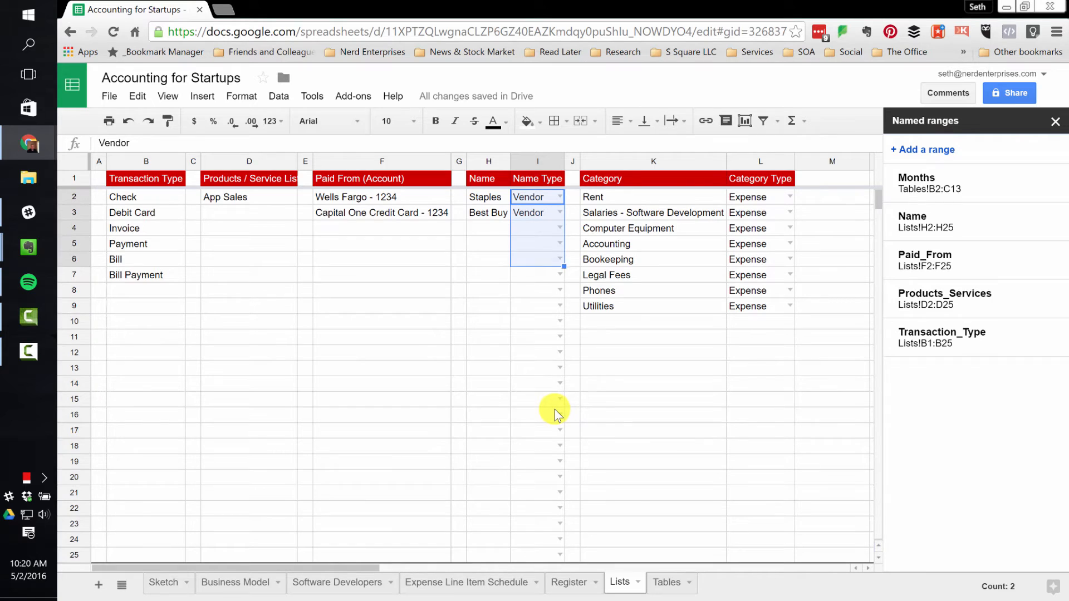
{"action": "key", "text": "shift+Down"}
{"action": "key", "text": "shift+Down"}
{"action": "key", "text": "shift+Down"}
{"action": "key", "text": "shift+Down"}
{"action": "key", "text": "shift+Down"}
{"action": "key", "text": "shift+Down"}
{"action": "key", "text": "shift+Down"}
{"action": "key", "text": "shift+Down"}
{"action": "key", "text": "shift+Up"}
{"action": "key", "text": "shift+Up"}
{"action": "key", "text": "shift+Up"}
{"action": "key", "text": "shift+Up"}
{"action": "key", "text": "shift+Up"}
{"action": "key", "text": "shift+Up"}
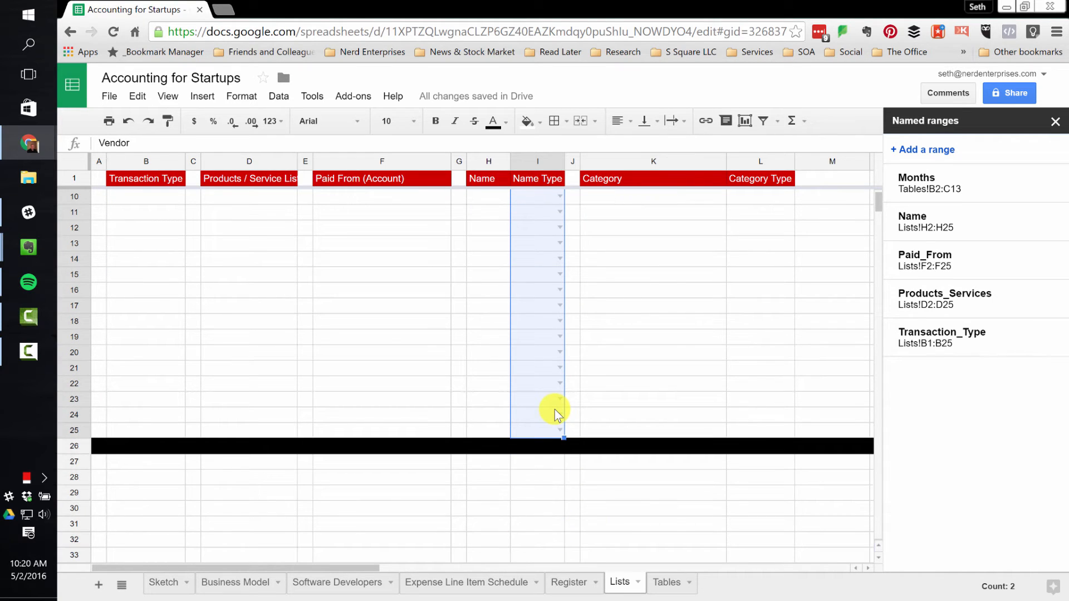
{"action": "scroll", "coordinate": [550, 411], "scroll_direction": "up", "scroll_amount": 3}
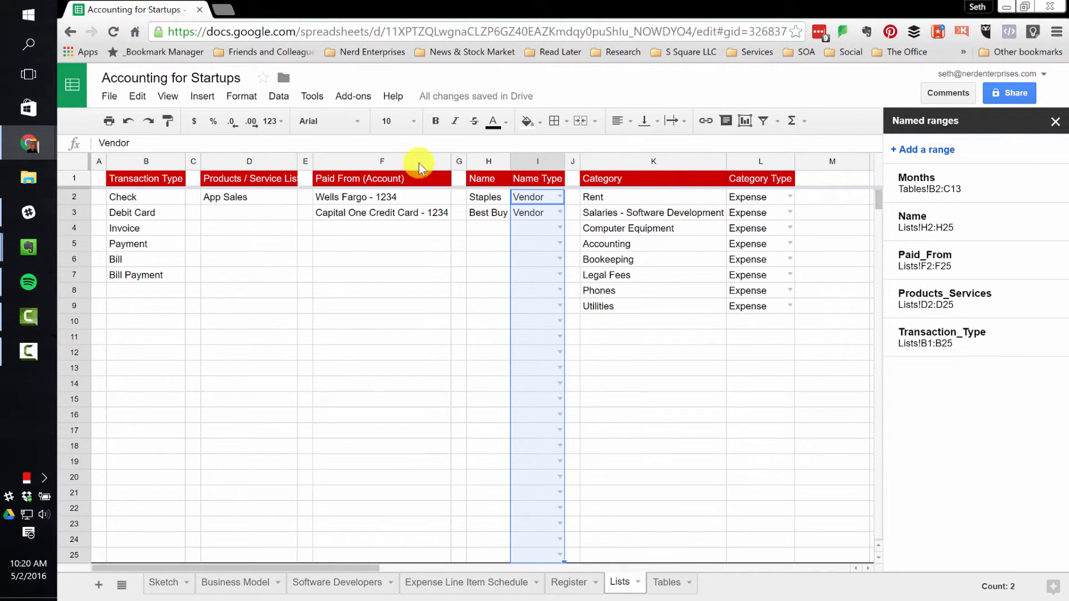
{"action": "left_click", "coordinate": [280, 97]}
{"action": "left_click", "coordinate": [322, 239]}
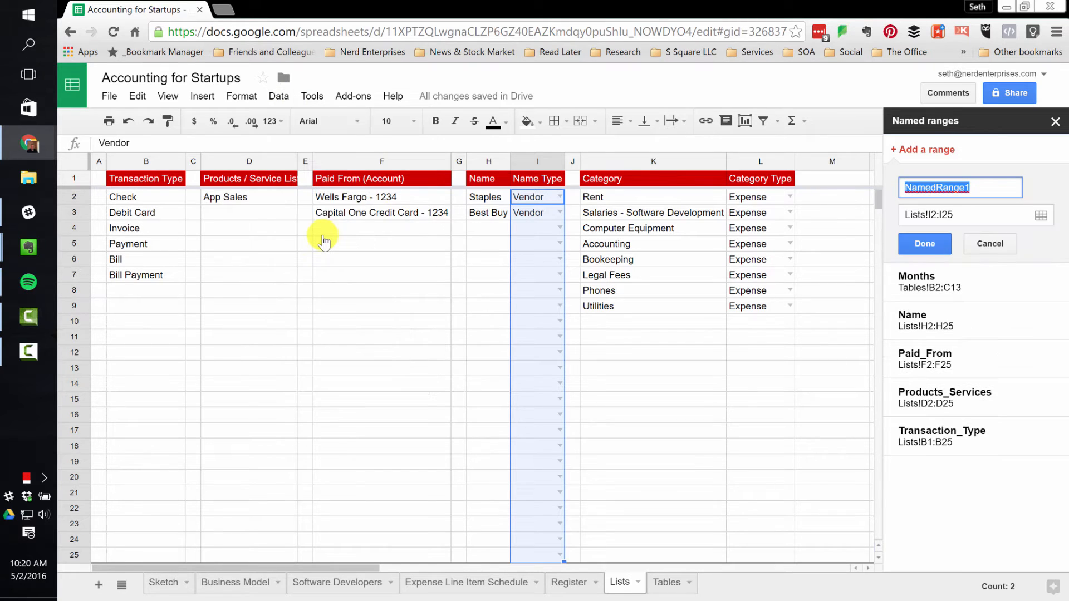
{"action": "key", "text": "BackSpace"}
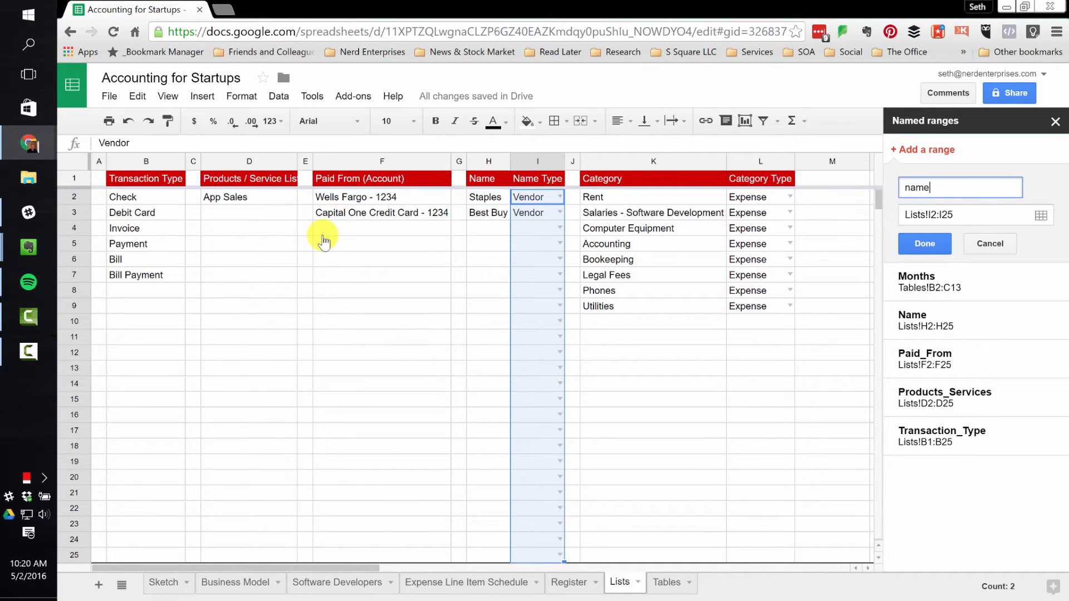
{"action": "type", "text": "name"}
{"action": "key", "text": "ctrl+a"}
{"action": "type", "text": "Name"}
{"action": "key", "text": "Return"}
- Create a named range Category covering K2:K25 of the Category column
{"action": "left_click", "coordinate": [646, 199]}
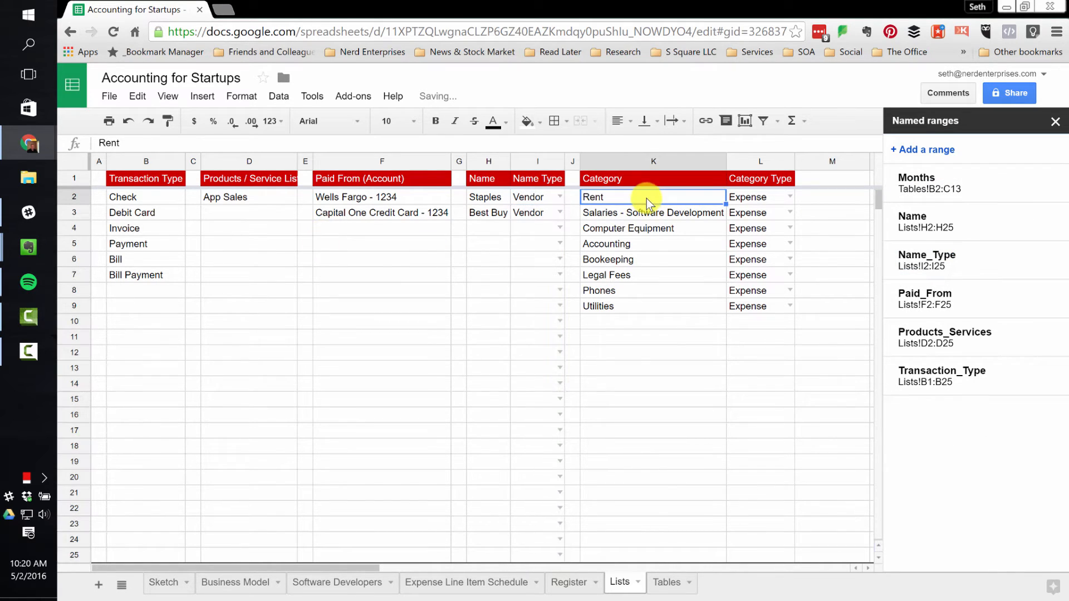
{"action": "scroll", "coordinate": [697, 372], "scroll_direction": "down", "scroll_amount": 2}
{"action": "left_click", "coordinate": [623, 462], "text": "shift"}
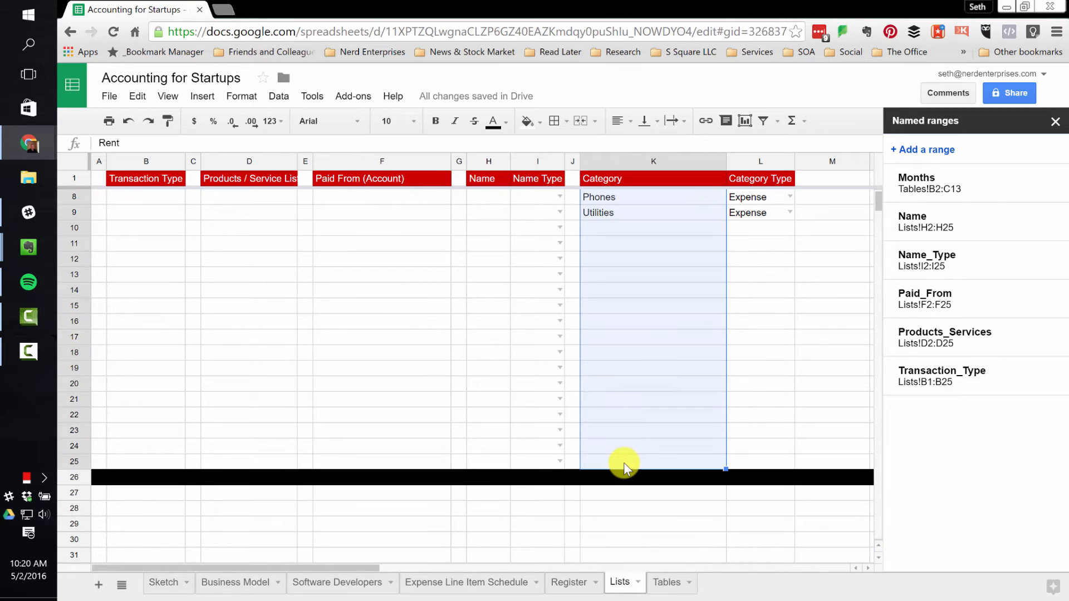
{"action": "left_click", "coordinate": [921, 150]}
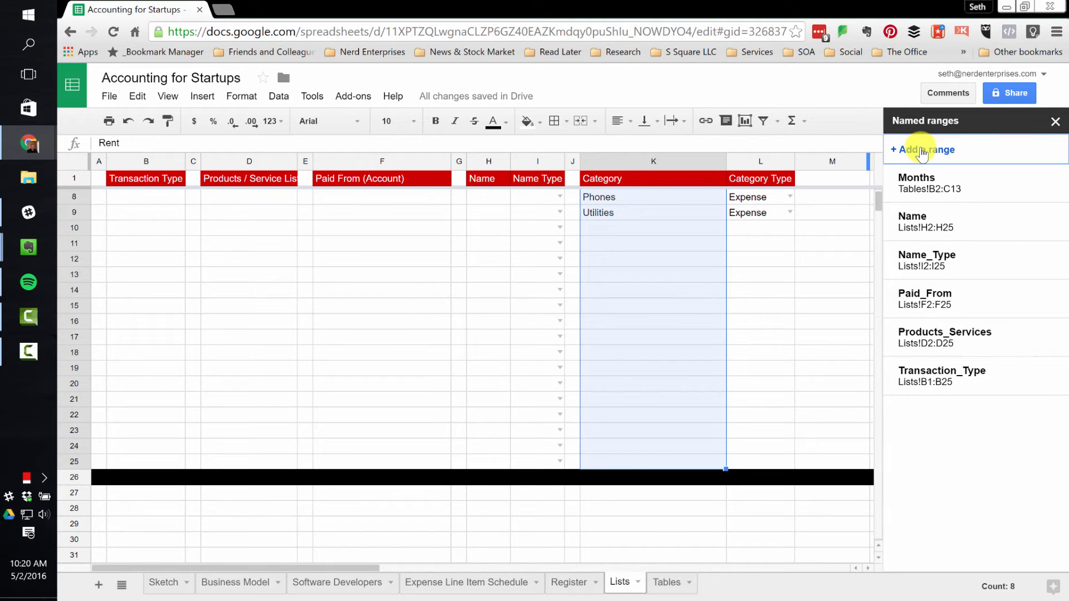
{"action": "type", "text": "Category"}
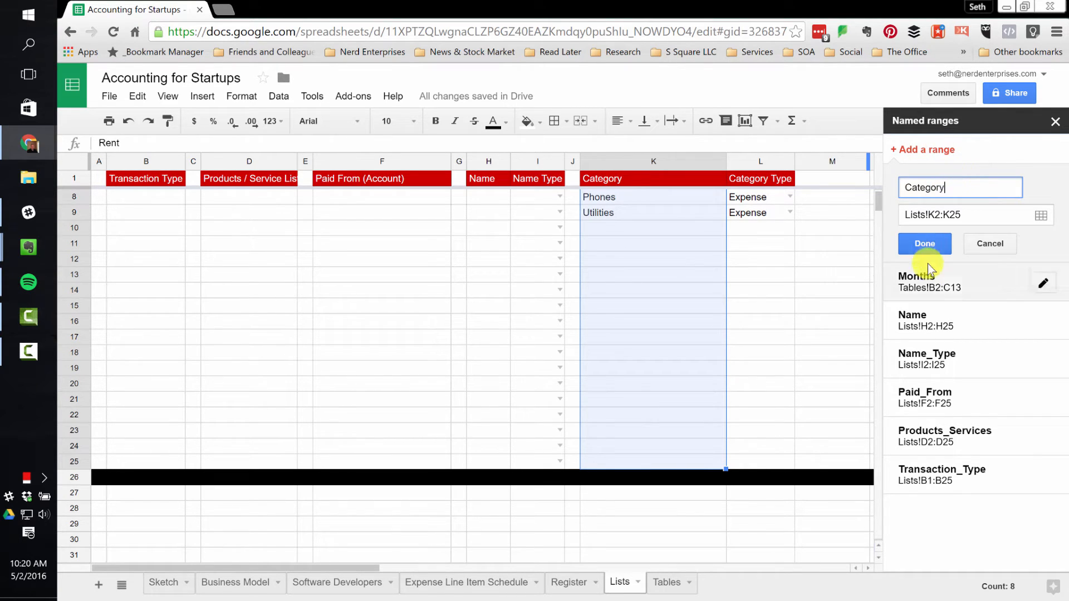
{"action": "left_click", "coordinate": [924, 245]}
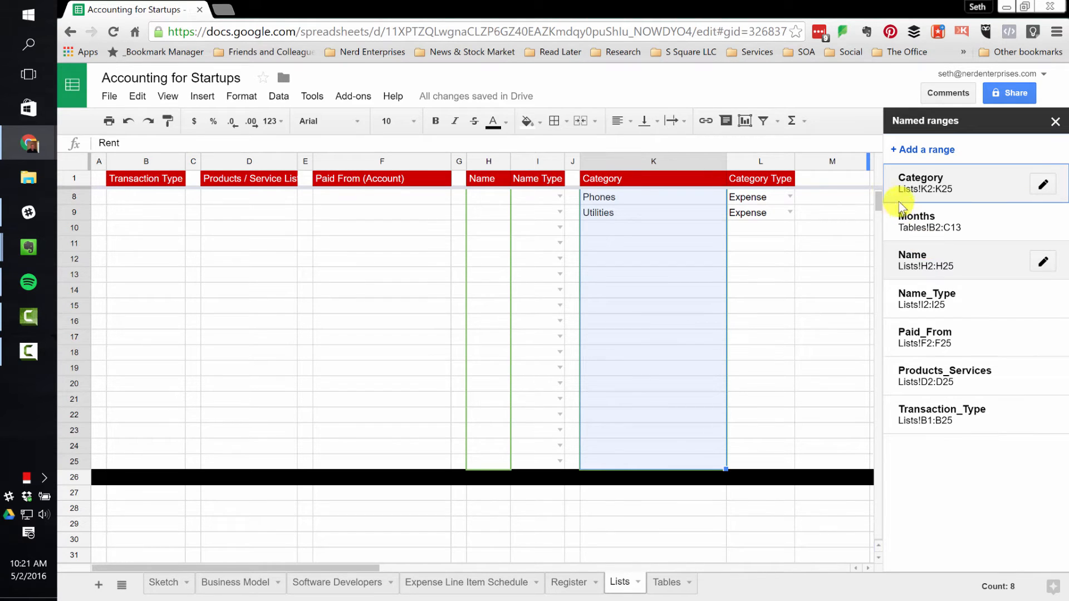
- Create a named range Category_Type covering L2:L25 of the Category Type column
{"action": "left_click", "coordinate": [752, 180]}
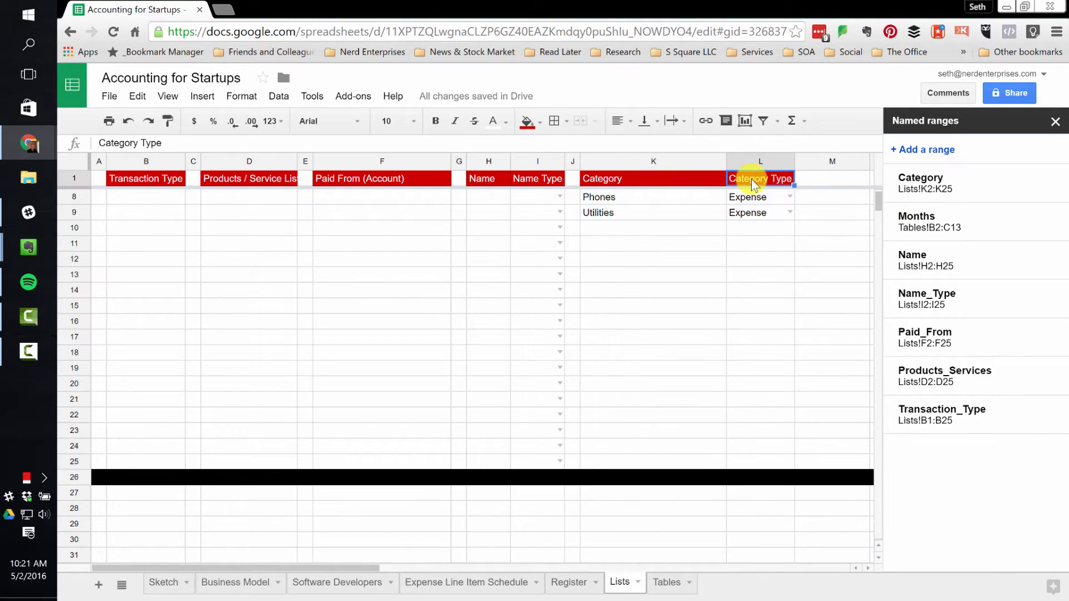
{"action": "key", "text": "Down"}
{"action": "key", "text": "shift+Page_Down"}
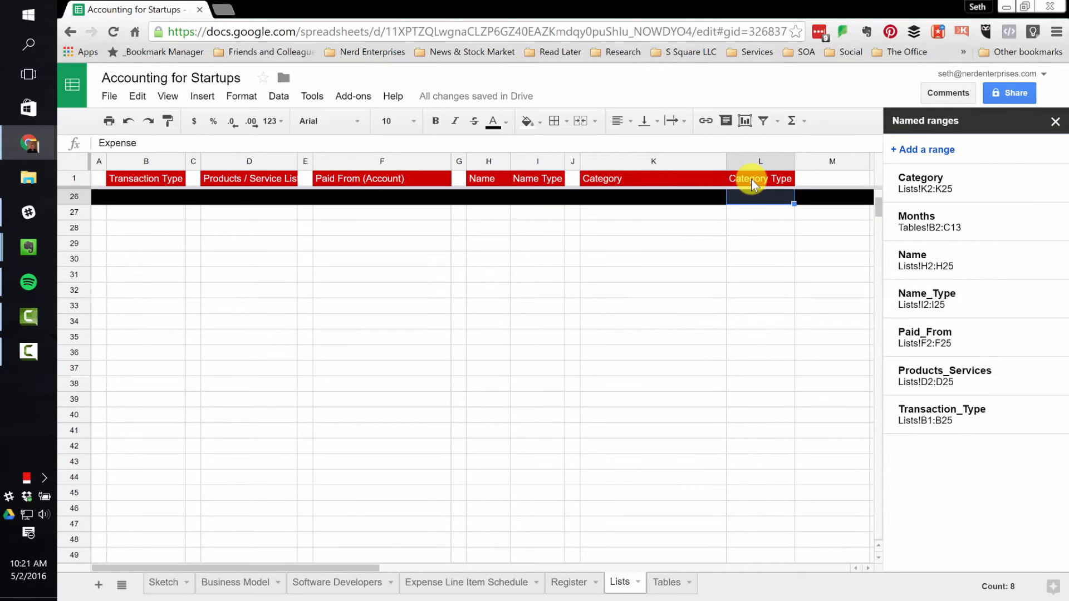
{"action": "key", "text": "shift+Up"}
{"action": "scroll", "coordinate": [723, 346], "scroll_direction": "up", "scroll_amount": 4}
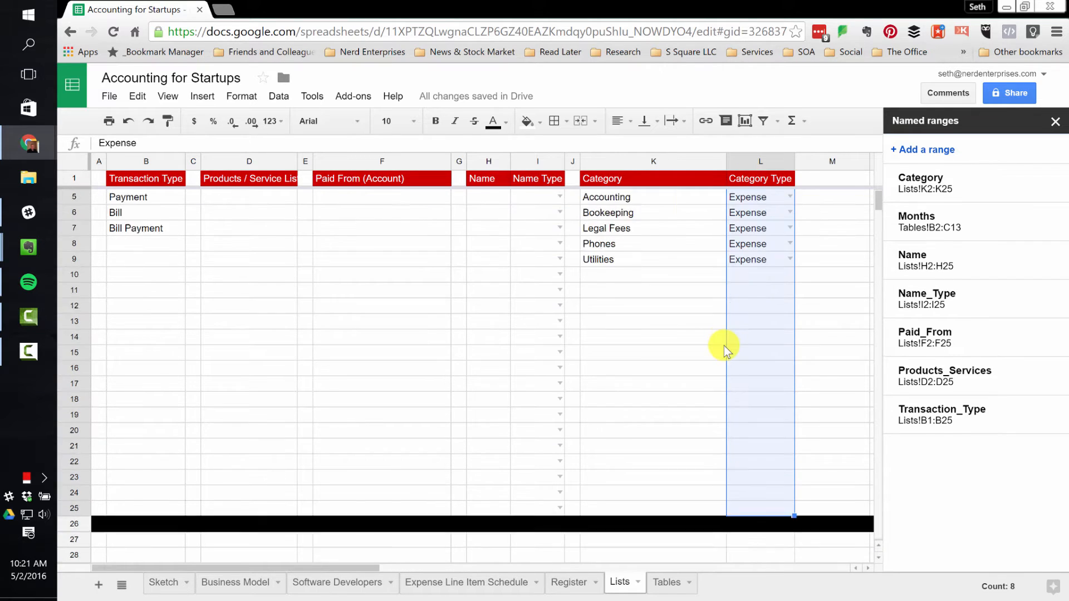
{"action": "scroll", "coordinate": [723, 346], "scroll_direction": "up", "scroll_amount": 1}
{"action": "left_click", "coordinate": [929, 150]}
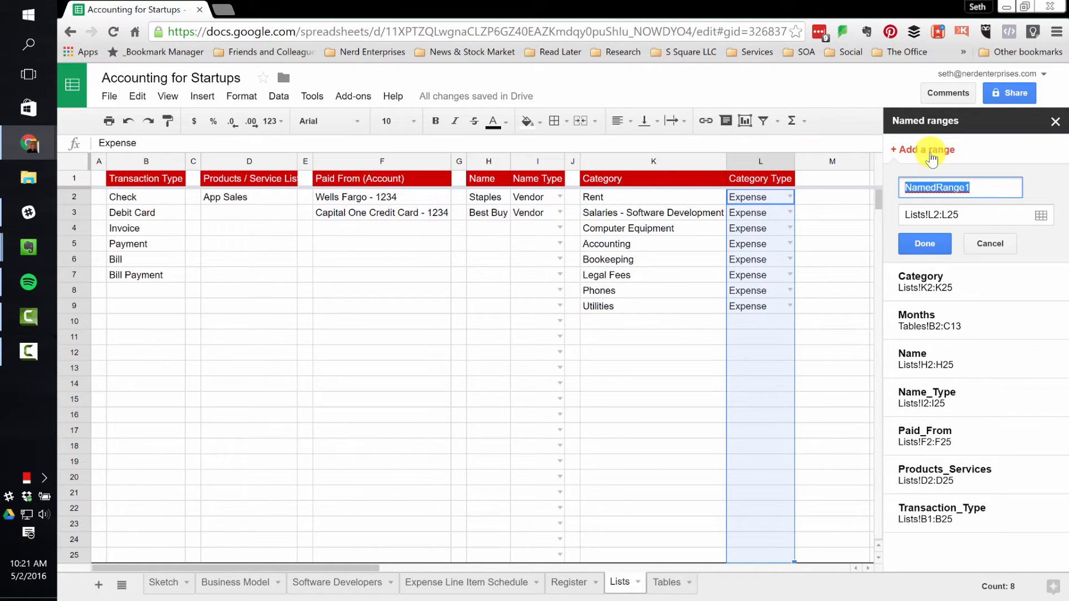
{"action": "type", "text": "Category_Type"}
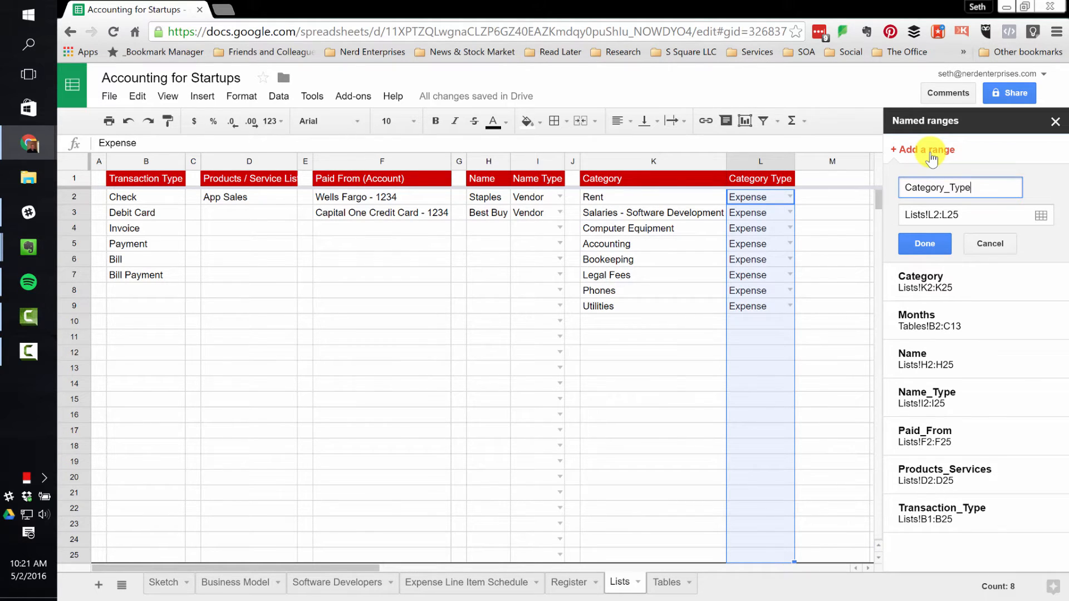
{"action": "key", "text": "Return"}
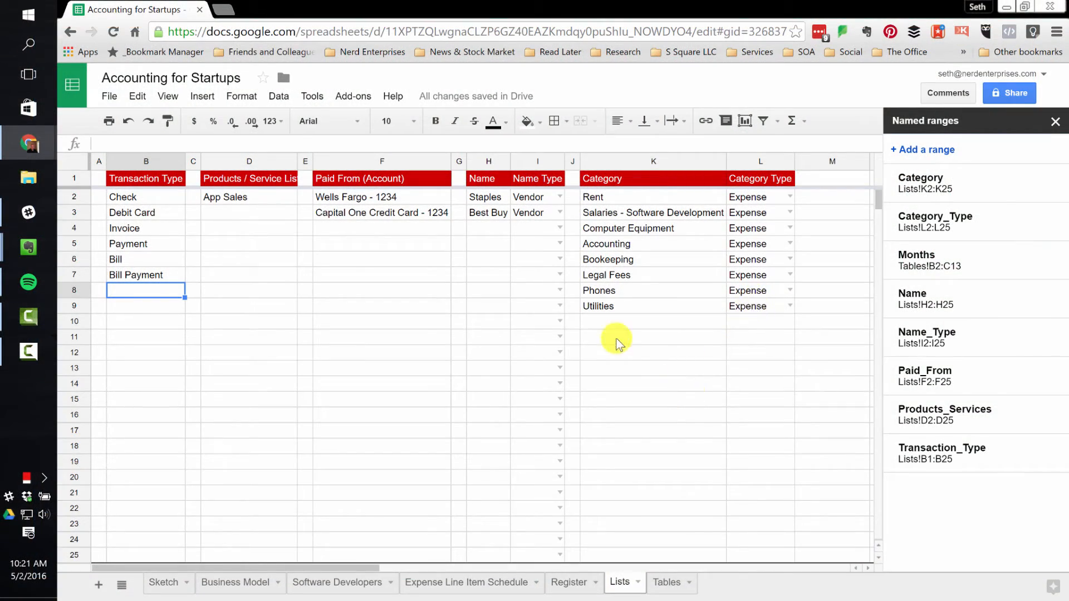
- Copy the Expense dropdown cell L9 down the Category Type column into L10:L25
{"action": "left_click", "coordinate": [770, 306]}
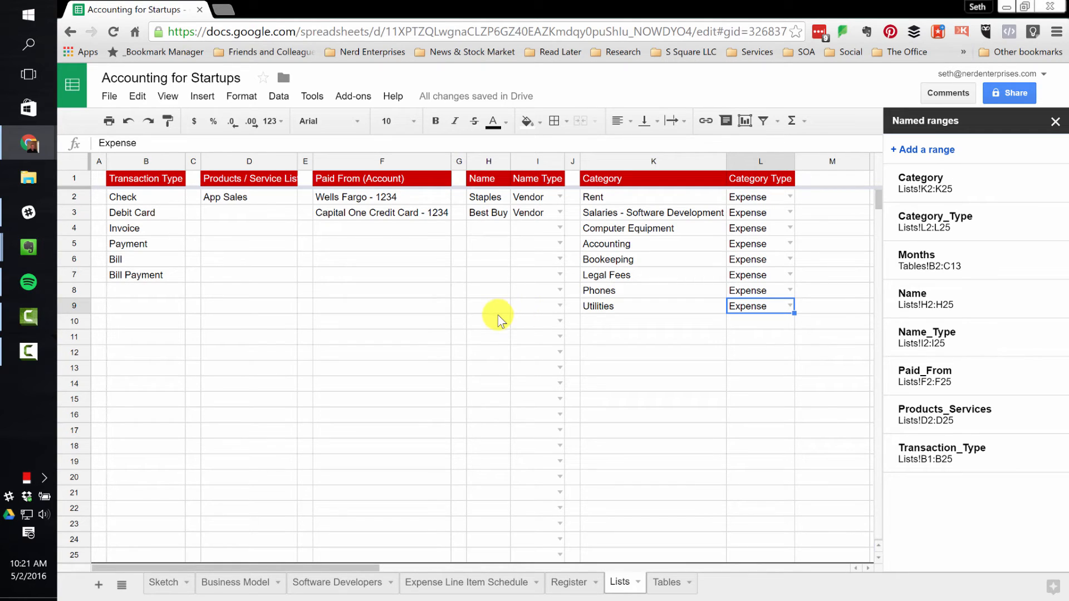
{"action": "key", "text": "ctrl+c"}
{"action": "key", "text": "Down"}
{"action": "key", "text": "shift+Down"}
{"action": "key", "text": "shift+Down"}
{"action": "key", "text": "shift+Down"}
{"action": "key", "text": "shift+Down"}
{"action": "key", "text": "shift+Down"}
{"action": "key", "text": "shift+Down"}
{"action": "key", "text": "shift+Down"}
{"action": "key", "text": "shift+Down"}
{"action": "key", "text": "shift+Down"}
{"action": "key", "text": "shift+Down"}
{"action": "key", "text": "shift+Down"}
{"action": "key", "text": "shift+Down"}
{"action": "key", "text": "shift+Down"}
{"action": "key", "text": "shift+Down"}
{"action": "key", "text": "shift+Down"}
{"action": "key", "text": "shift+Down"}
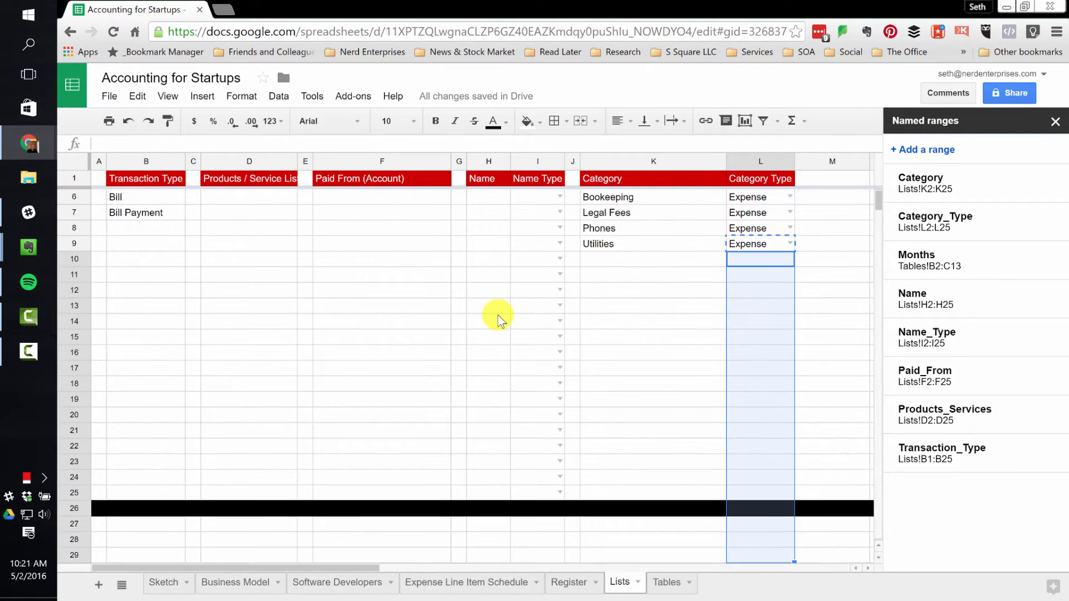
{"action": "key", "text": "ctrl+v"}
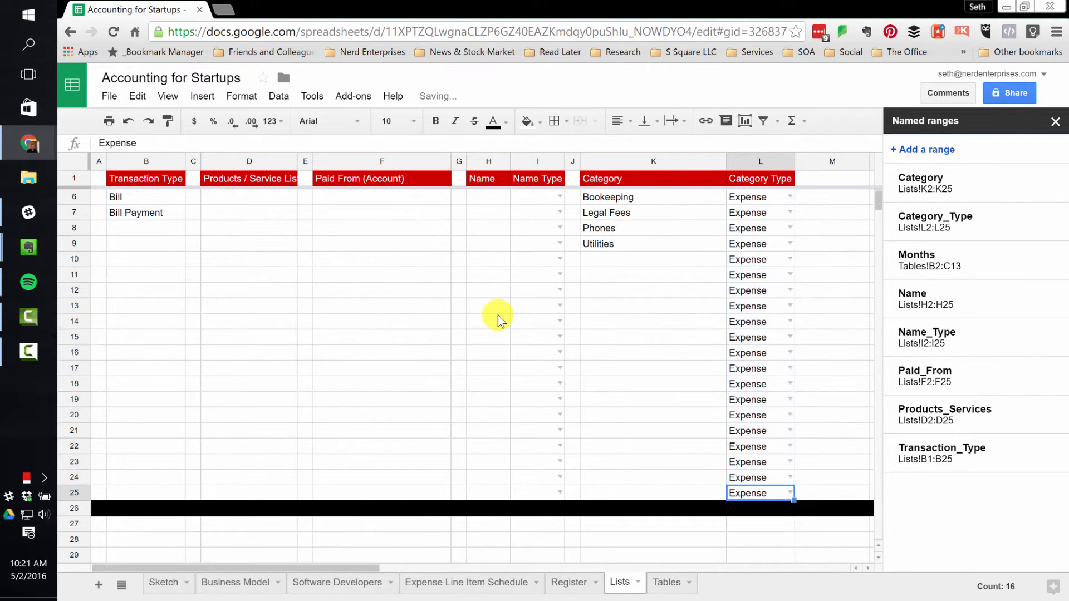
- Enter a hyphen in cell A26 of the black divider row and set its text colour to white
{"action": "key", "text": "Home"}
{"action": "key", "text": "ctrl+shift+Right"}
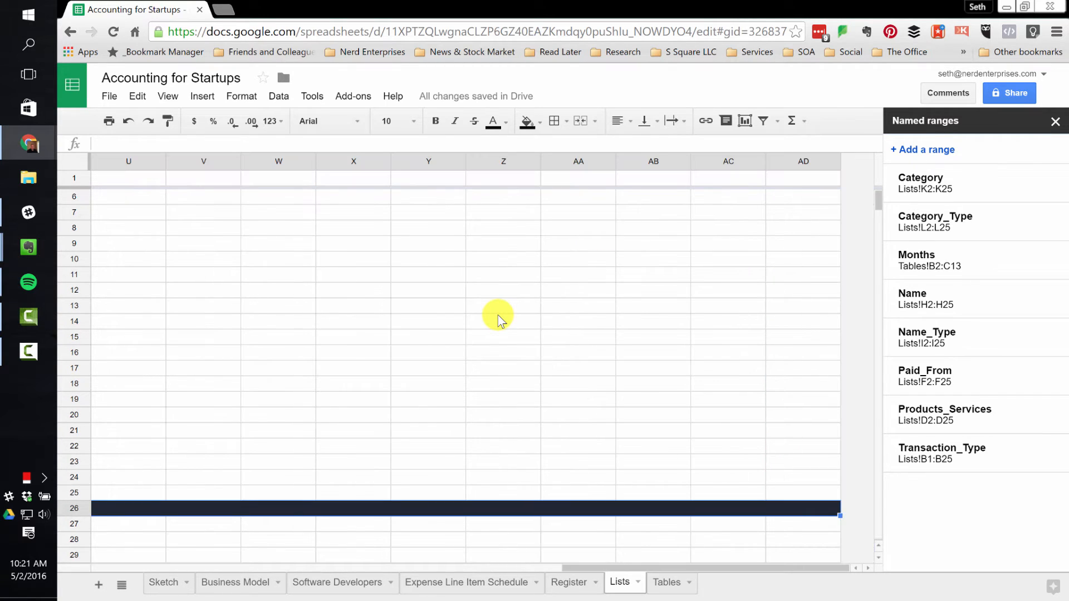
{"action": "key", "text": "ctrl+shift+Left"}
{"action": "key", "text": "shift+Right"}
{"action": "key", "text": "shift+Left"}
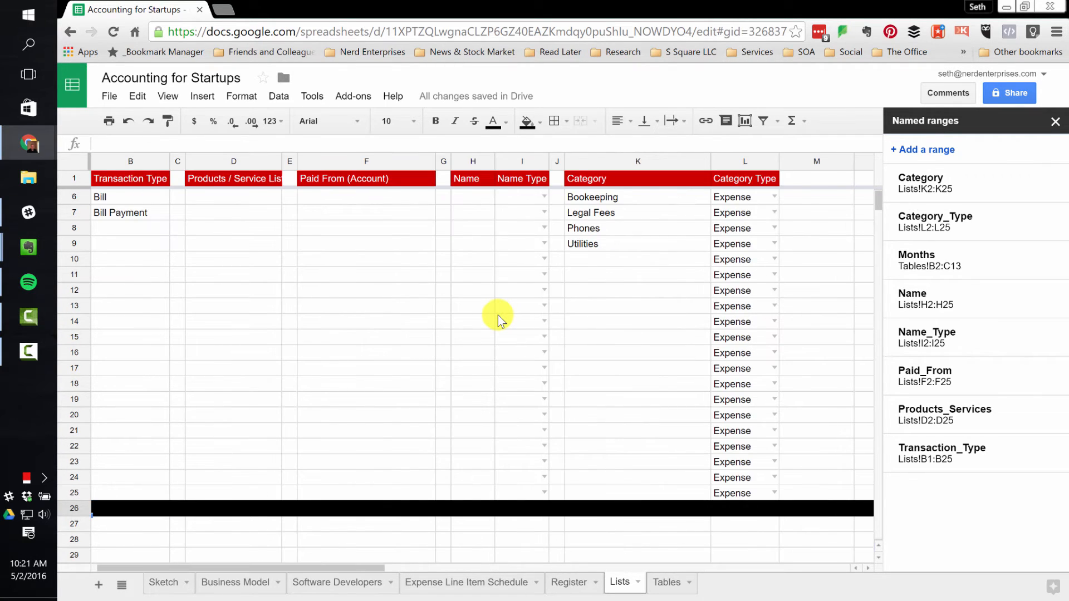
{"action": "key", "text": "shift+Right"}
{"action": "key", "text": "shift+Right"}
{"action": "key", "text": "shift+Right"}
{"action": "key", "text": "shift+Right"}
{"action": "key", "text": "shift+Right"}
{"action": "key", "text": "shift+Right"}
{"action": "key", "text": "shift+Right"}
{"action": "key", "text": "shift+Right"}
{"action": "key", "text": "shift+Right"}
{"action": "key", "text": "shift+Right"}
{"action": "key", "text": "shift+Right"}
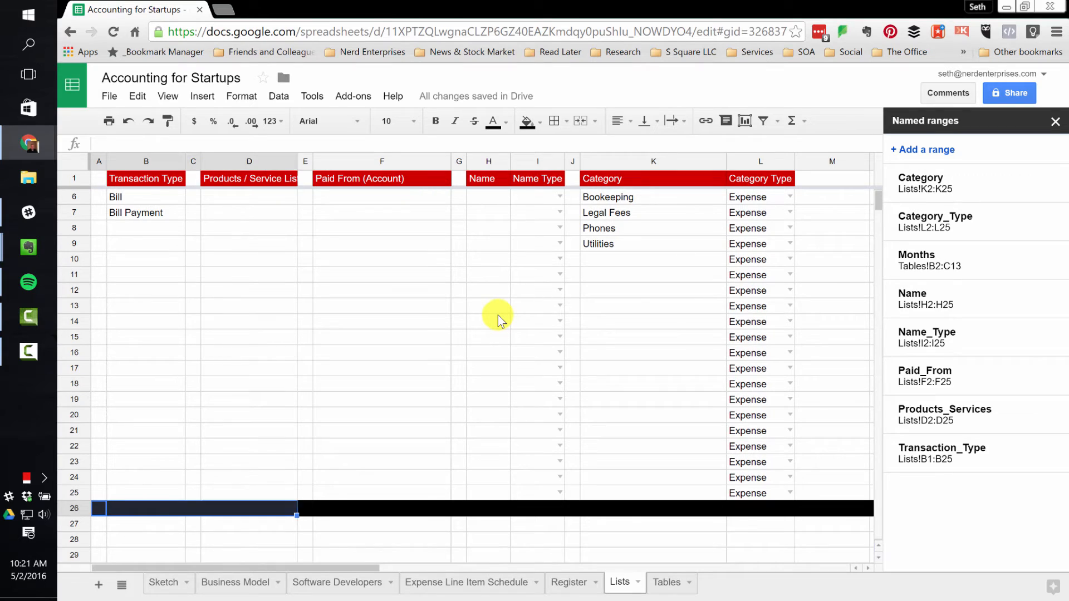
{"action": "type", "text": "-"}
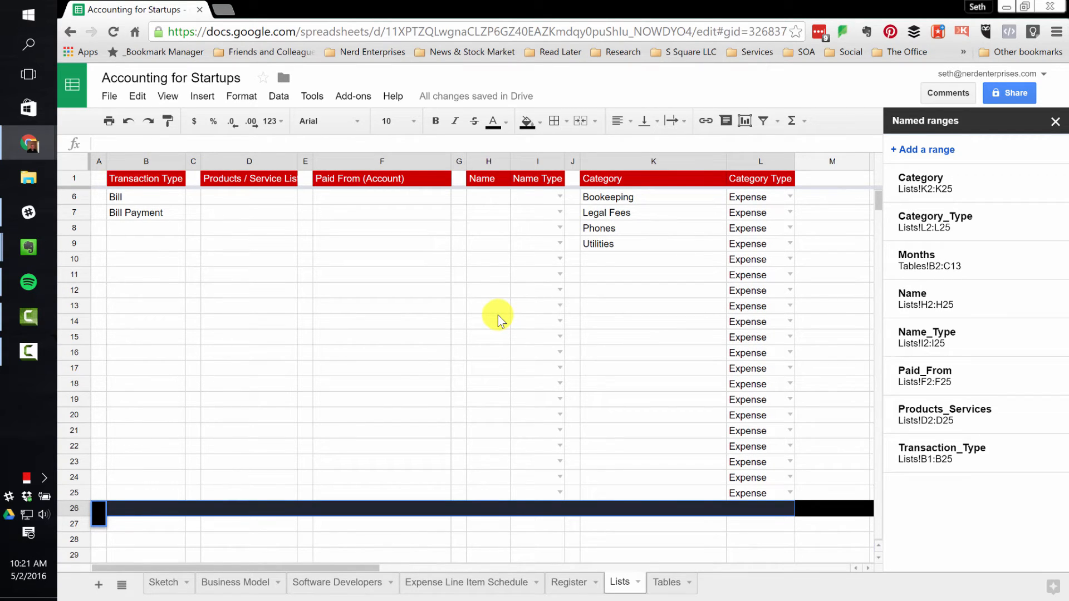
{"action": "key", "text": "Escape"}
{"action": "type", "text": "-"}
{"action": "key", "text": "Return"}
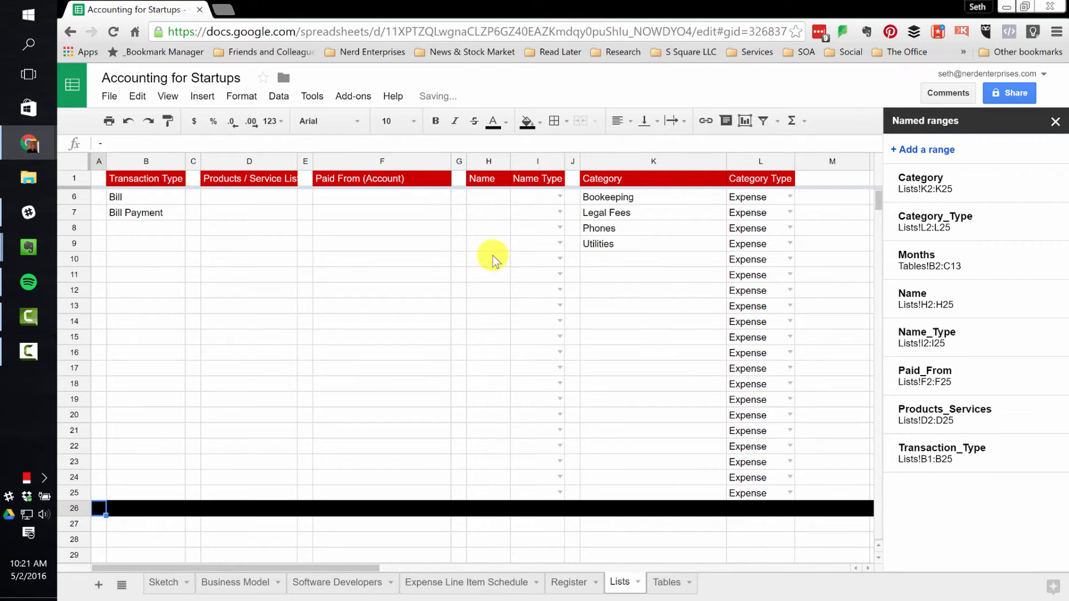
{"action": "left_click", "coordinate": [493, 122]}
{"action": "left_click", "coordinate": [608, 167]}
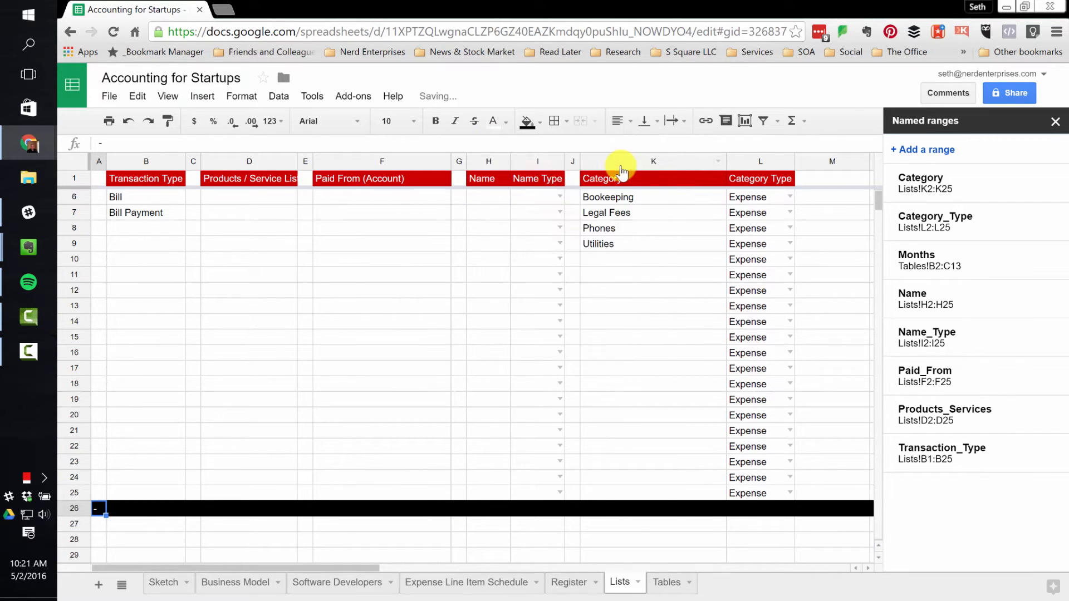
- Copy the white hyphen from A26 across the divider row into B26:L26
{"action": "key", "text": "shift+Right"}
{"action": "key", "text": "shift+Right"}
{"action": "key", "text": "shift+Right"}
{"action": "key", "text": "shift+Right"}
{"action": "key", "text": "shift+Right"}
{"action": "key", "text": "shift+Right"}
{"action": "key", "text": "shift+Right"}
{"action": "key", "text": "shift+Right"}
{"action": "key", "text": "shift+Right"}
{"action": "key", "text": "shift+Right"}
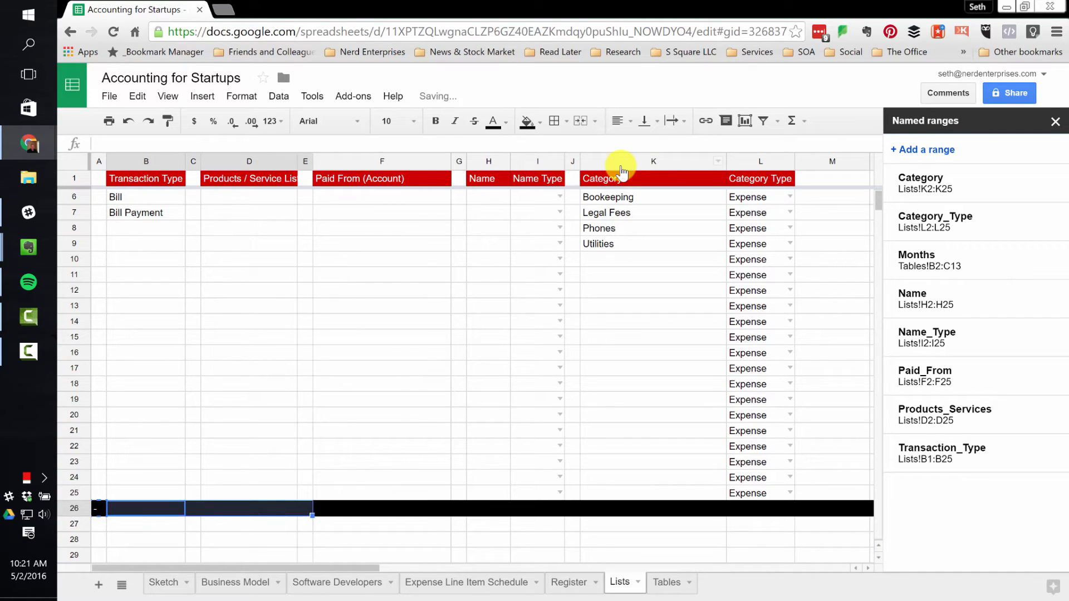
{"action": "key", "text": "shift+Right"}
{"action": "key", "text": "ctrl+v"}
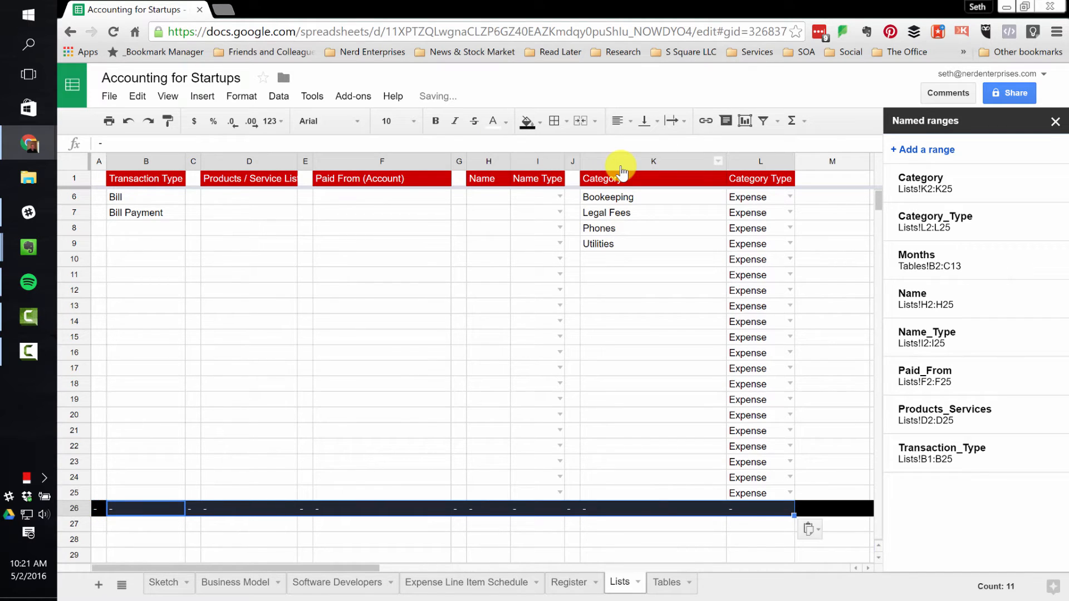
- Test jumping up and down the Transaction Type column between its entries and the row 26 divider
{"action": "key", "text": "Left"}
{"action": "key", "text": "ctrl+Up"}
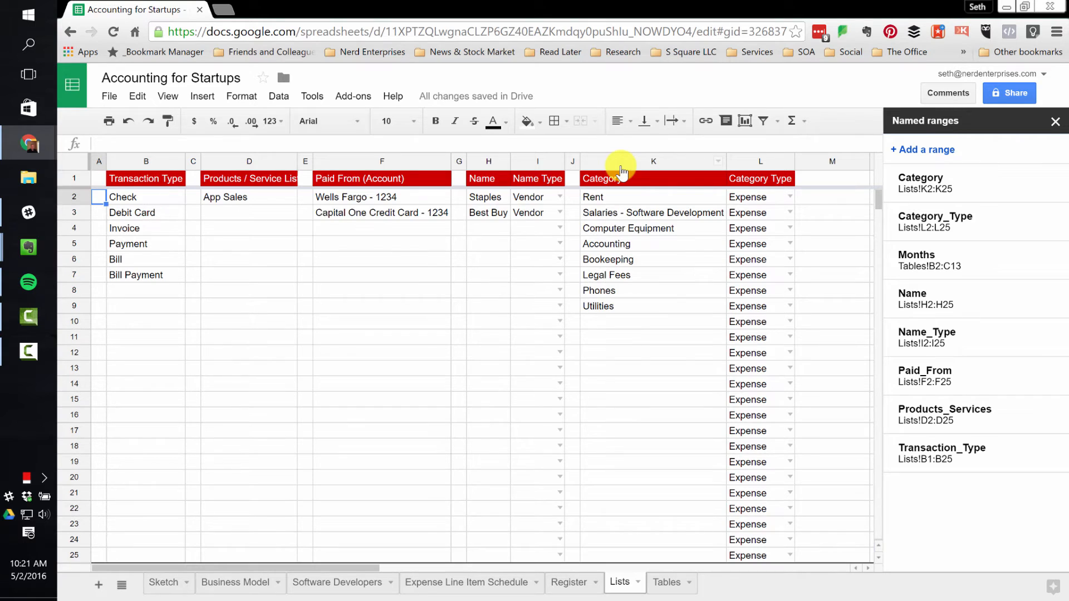
{"action": "key", "text": "Right"}
{"action": "key", "text": "Down"}
{"action": "key", "text": "Down"}
{"action": "key", "text": "Down"}
{"action": "key", "text": "Down"}
{"action": "key", "text": "Down"}
{"action": "key", "text": "Down"}
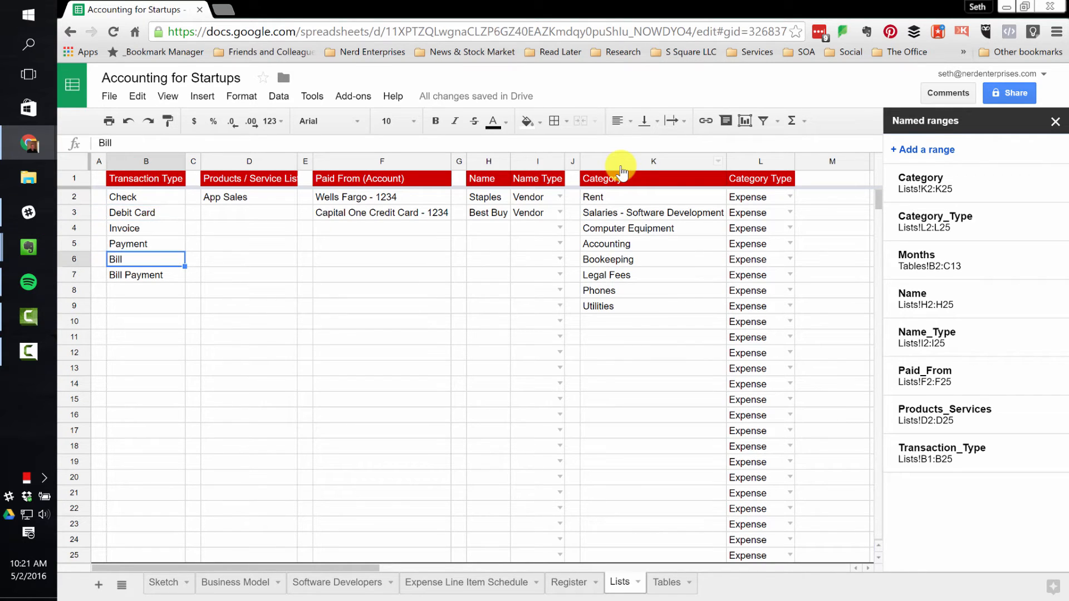
{"action": "key", "text": "ctrl+Down"}
{"action": "key", "text": "Down"}
{"action": "key", "text": "Down"}
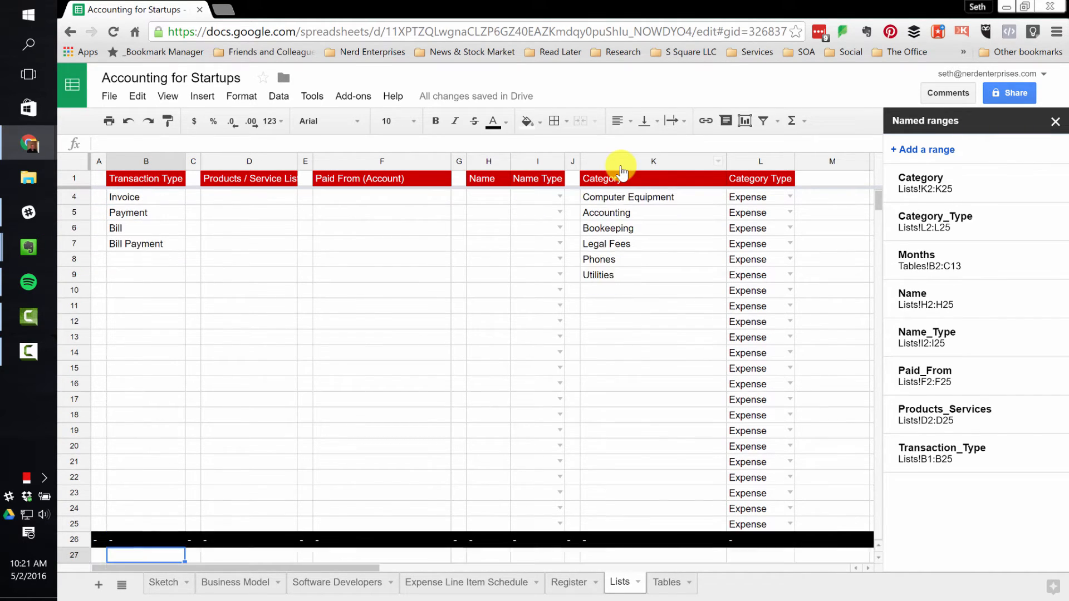
{"action": "key", "text": "ctrl+Down"}
{"action": "key", "text": "ctrl+Up"}
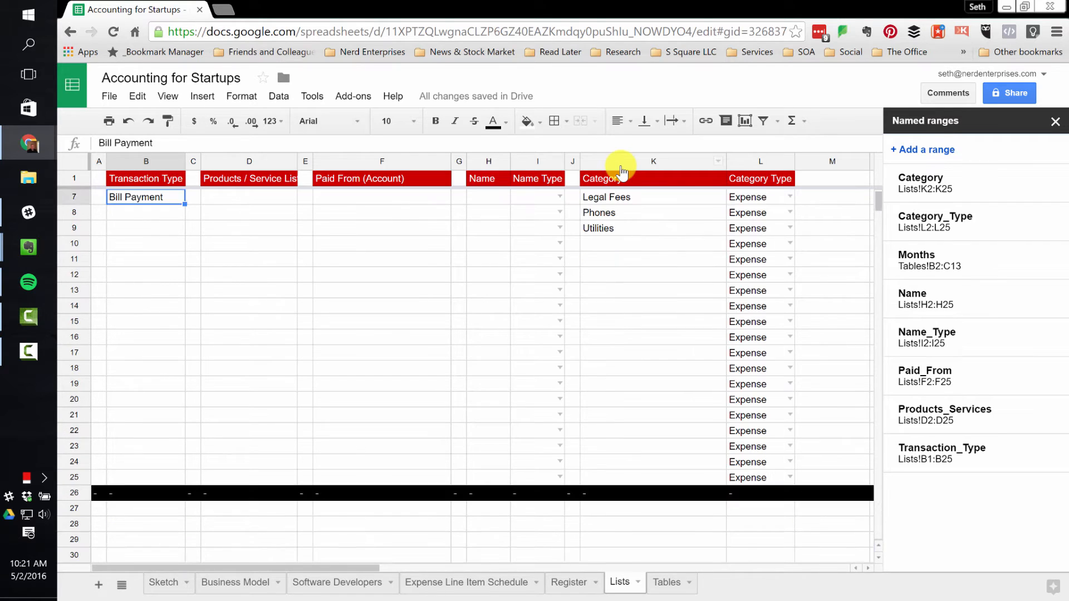
- Open data validation for the first Transaction Type cell, E2, on the Register sheet
{"action": "key", "text": "ctrl+Up"}
{"action": "key", "text": "Down"}
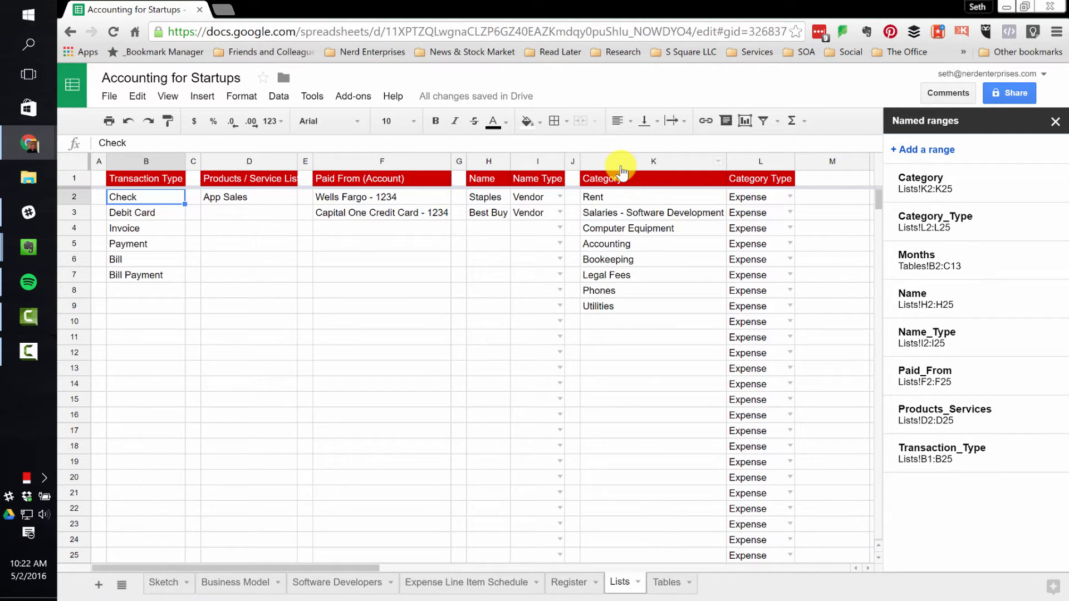
{"action": "left_click", "coordinate": [569, 583]}
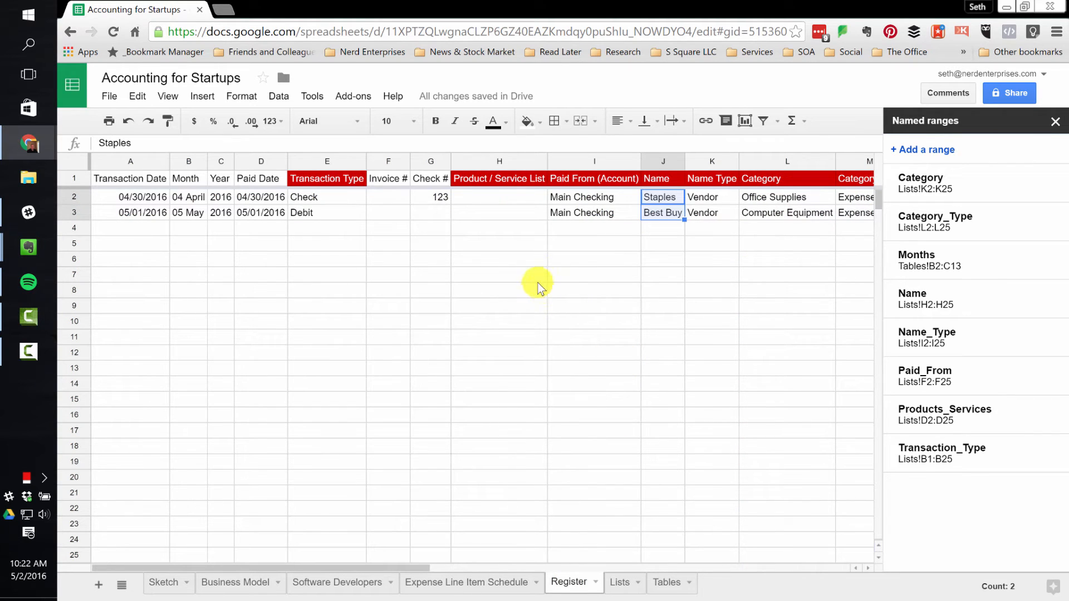
{"action": "left_click", "coordinate": [339, 197]}
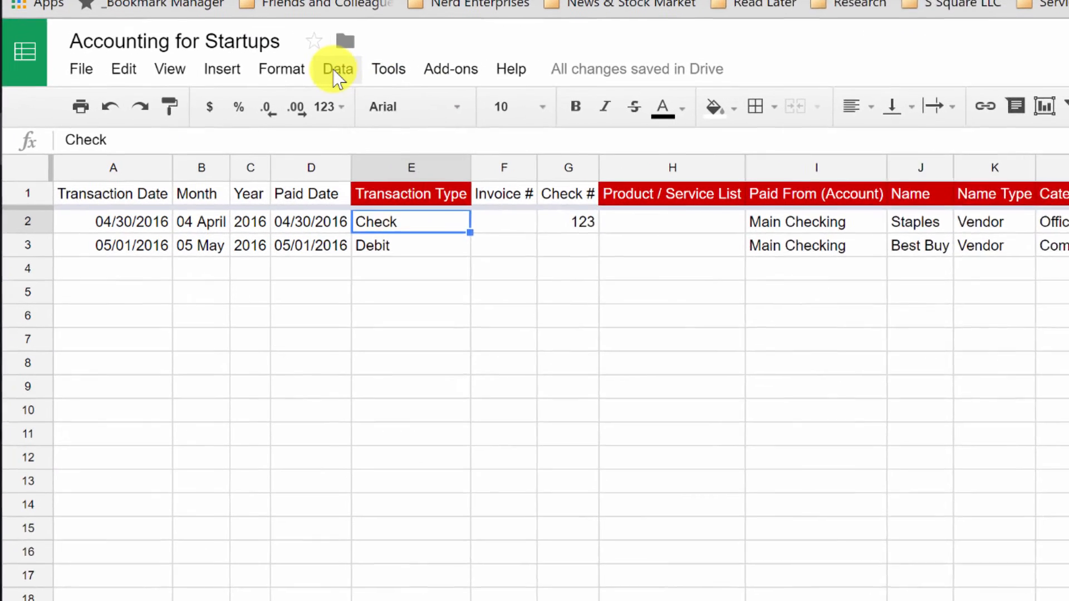
{"action": "left_click", "coordinate": [276, 97]}
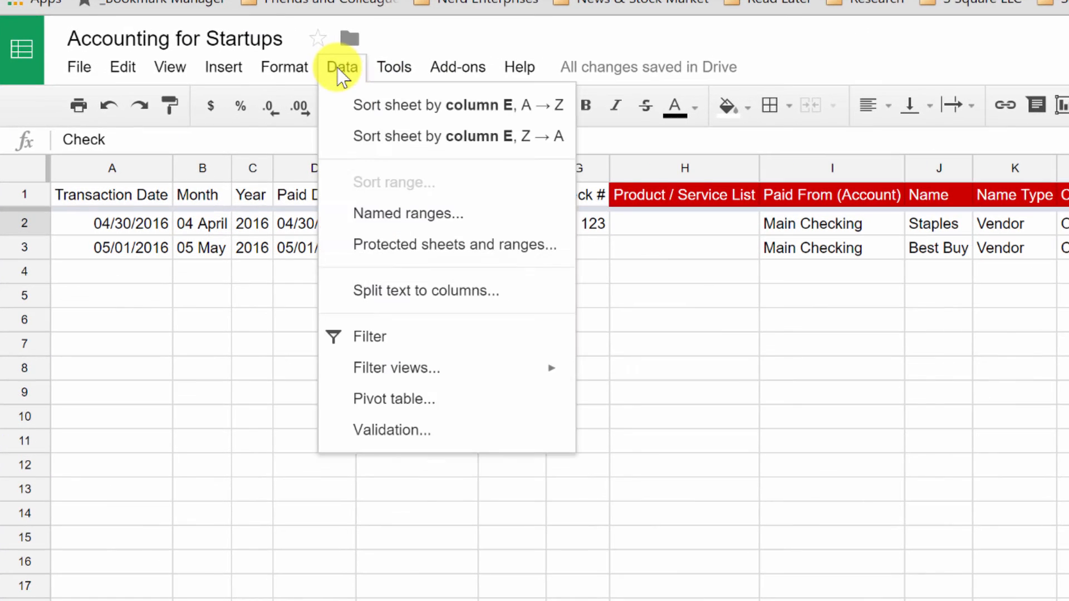
{"action": "left_click", "coordinate": [412, 432]}
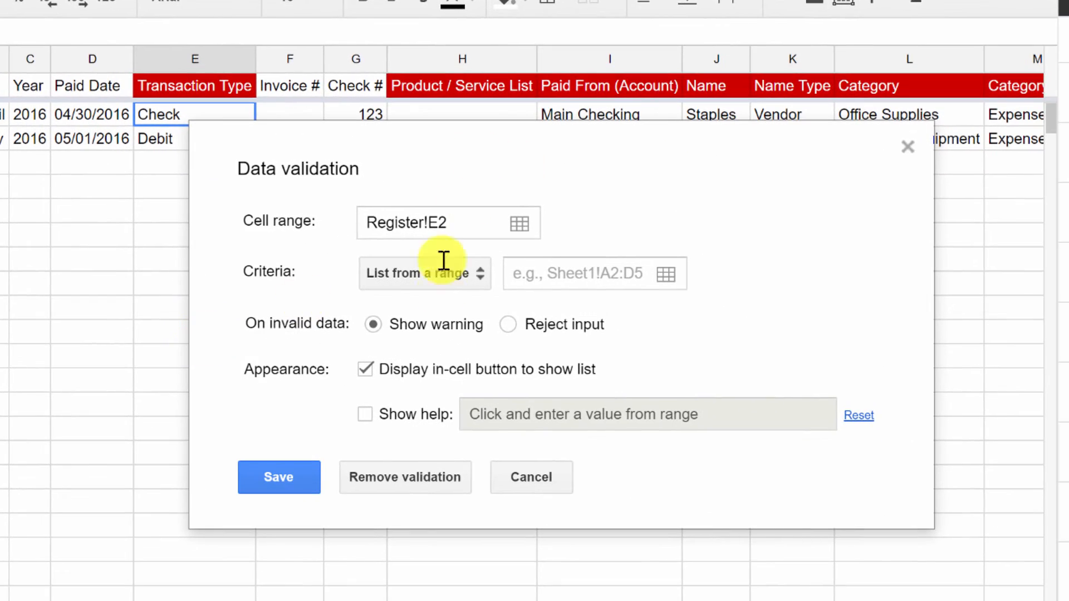
- Validate E2 as a list from a range using the named range Transaction_Type, and save the rule
{"action": "left_click", "coordinate": [546, 274]}
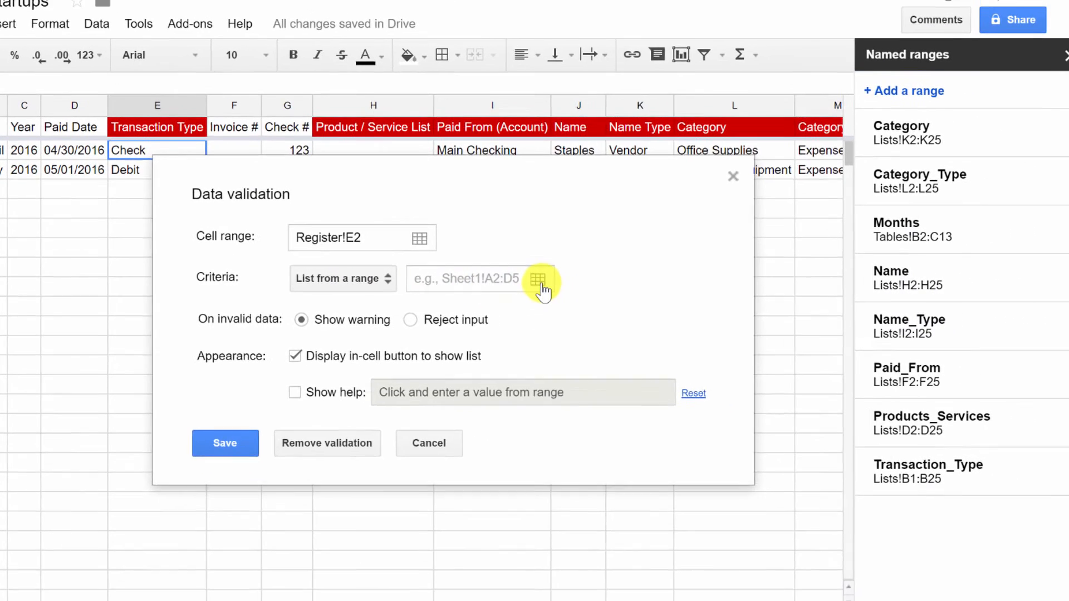
{"action": "left_click", "coordinate": [666, 274]}
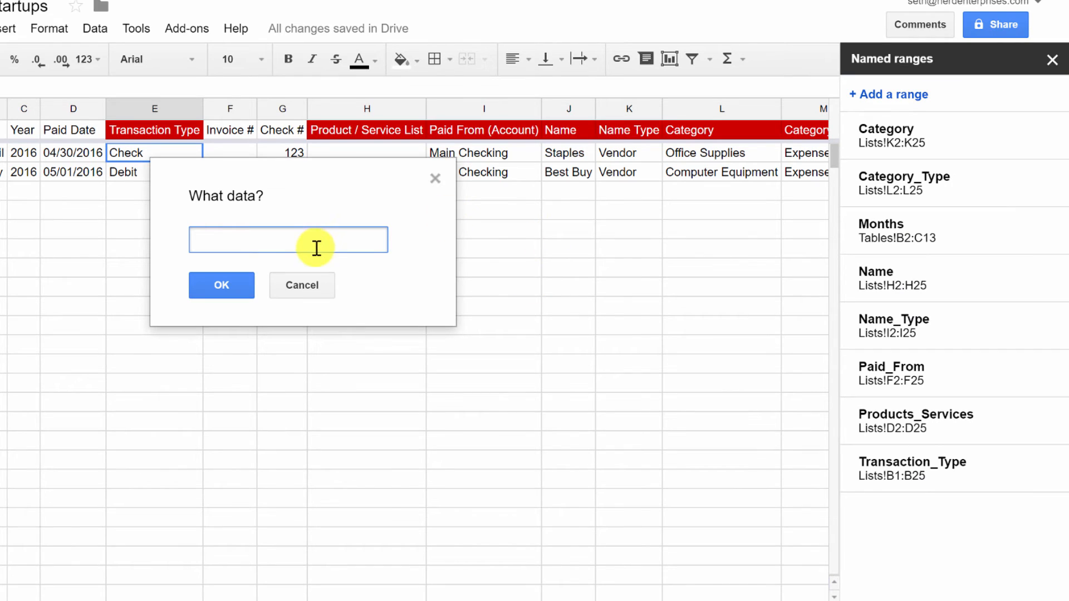
{"action": "left_click", "coordinate": [281, 283]}
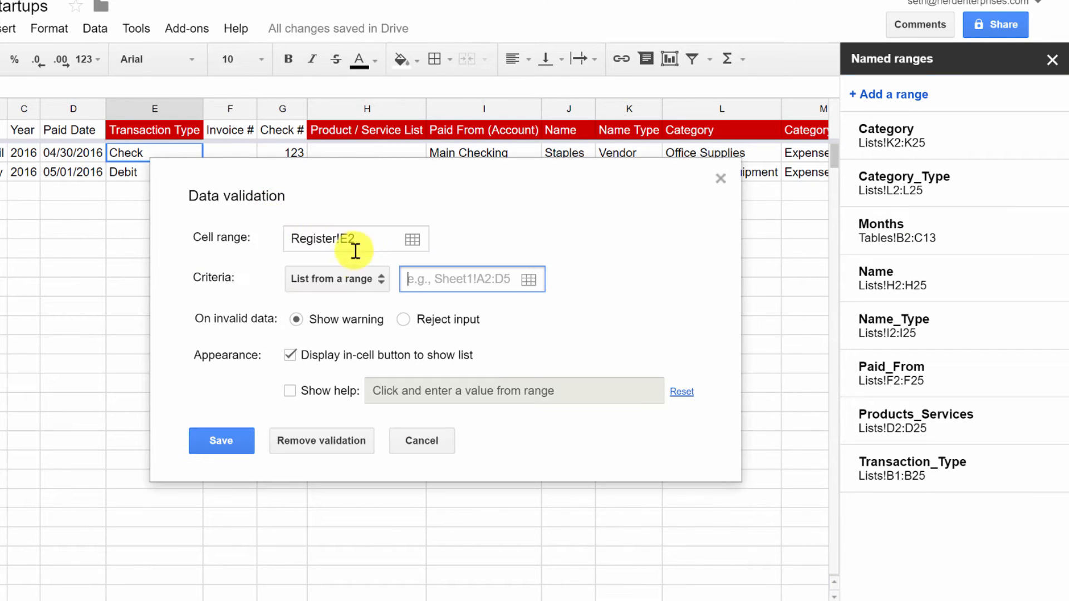
{"action": "left_click", "coordinate": [337, 278]}
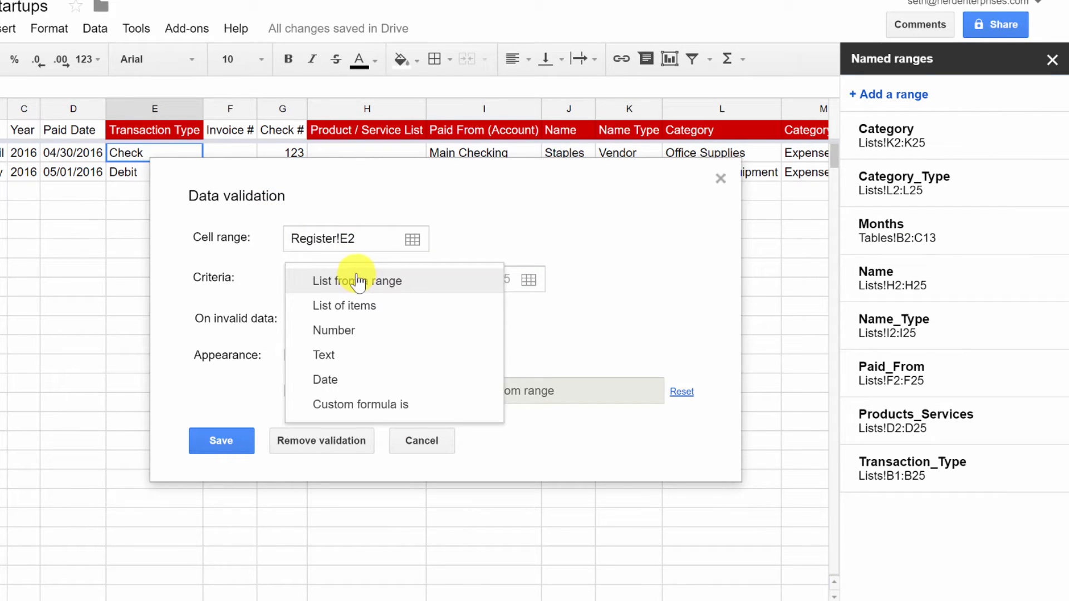
{"action": "left_click", "coordinate": [358, 281]}
{"action": "left_click", "coordinate": [451, 277]}
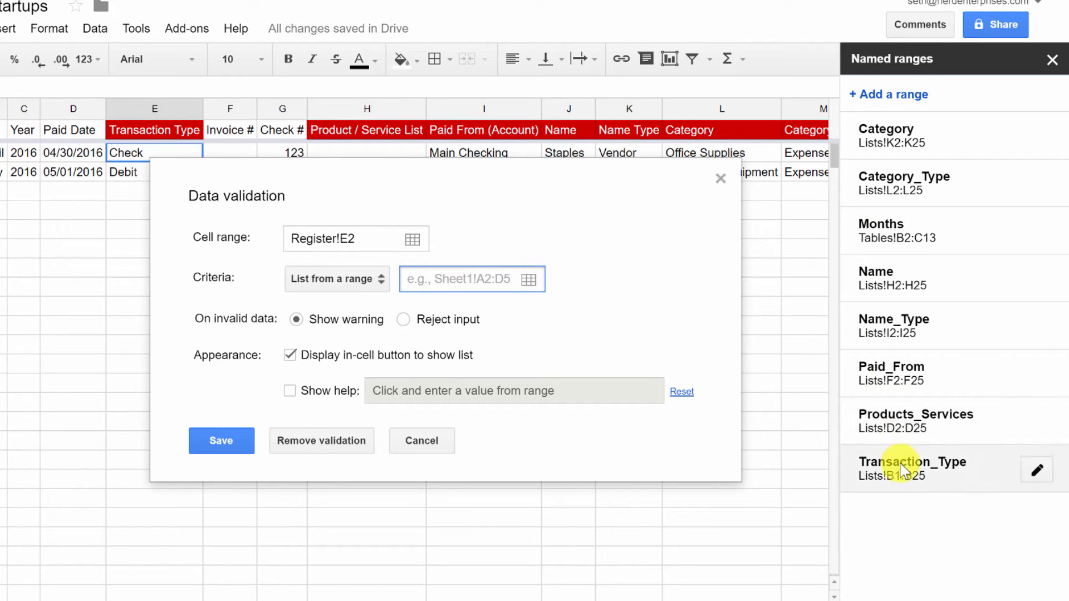
{"action": "type", "text": "Tran"}
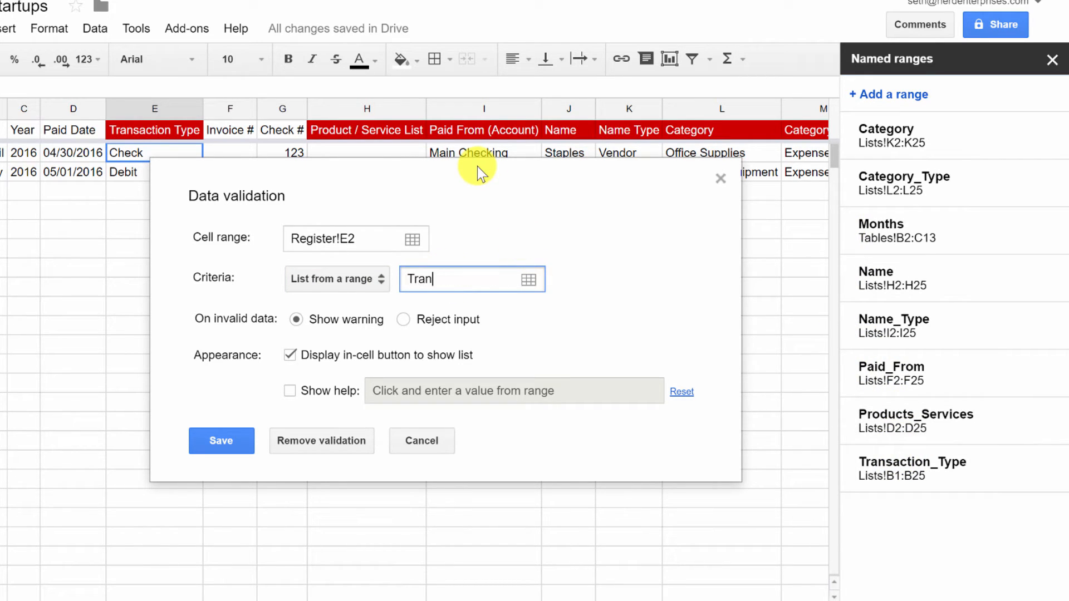
{"action": "type", "text": "saction"}
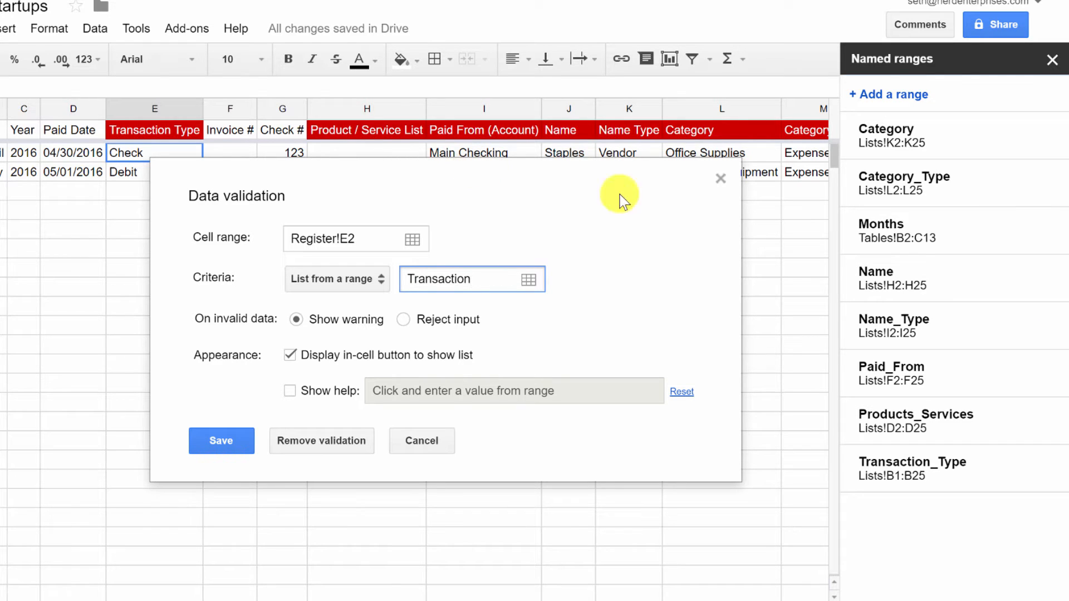
{"action": "left_click", "coordinate": [929, 461]}
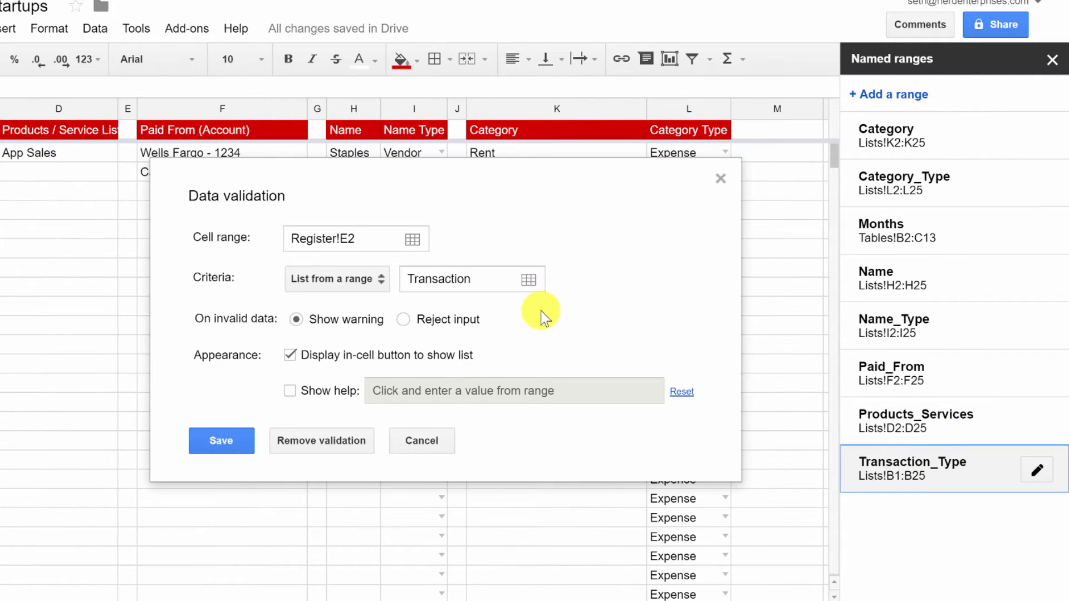
{"action": "left_click", "coordinate": [490, 273]}
{"action": "left_click_drag", "start_coordinate": [491, 274], "coordinate": [368, 280]}
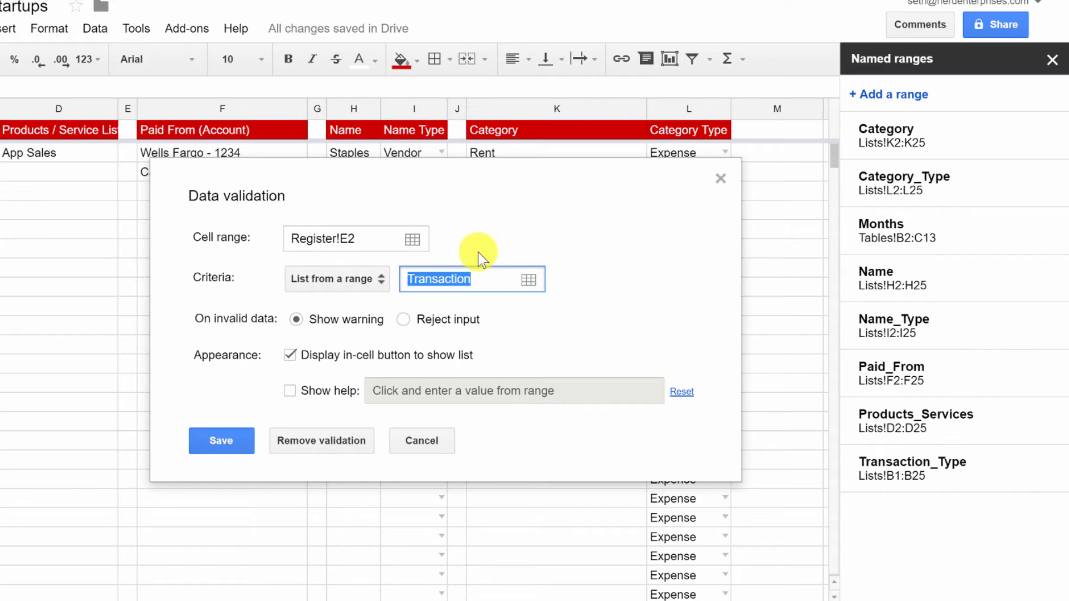
{"action": "key", "text": "Right"}
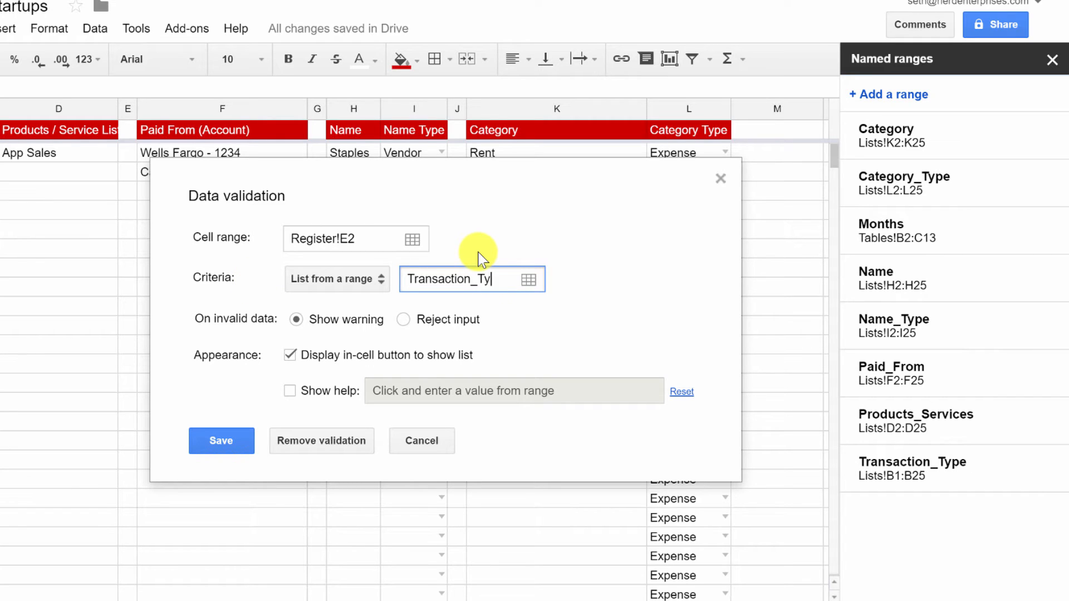
{"action": "left_click", "coordinate": [222, 443]}
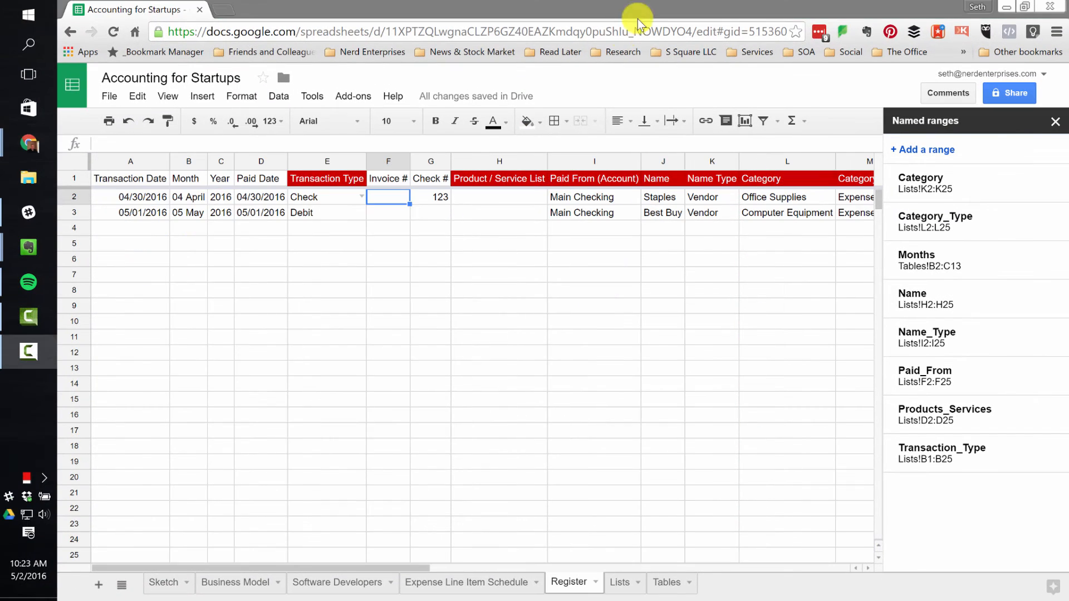
- Test the dropdown in E2 by choosing Transaction Type and setting it back to Check
{"action": "left_click", "coordinate": [353, 199]}
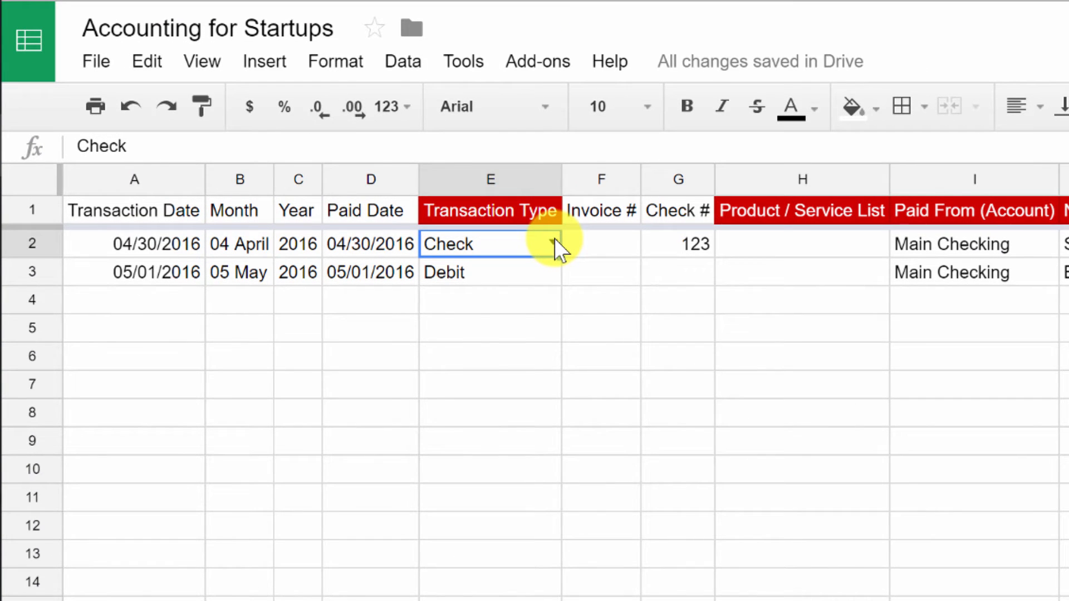
{"action": "left_click", "coordinate": [554, 241]}
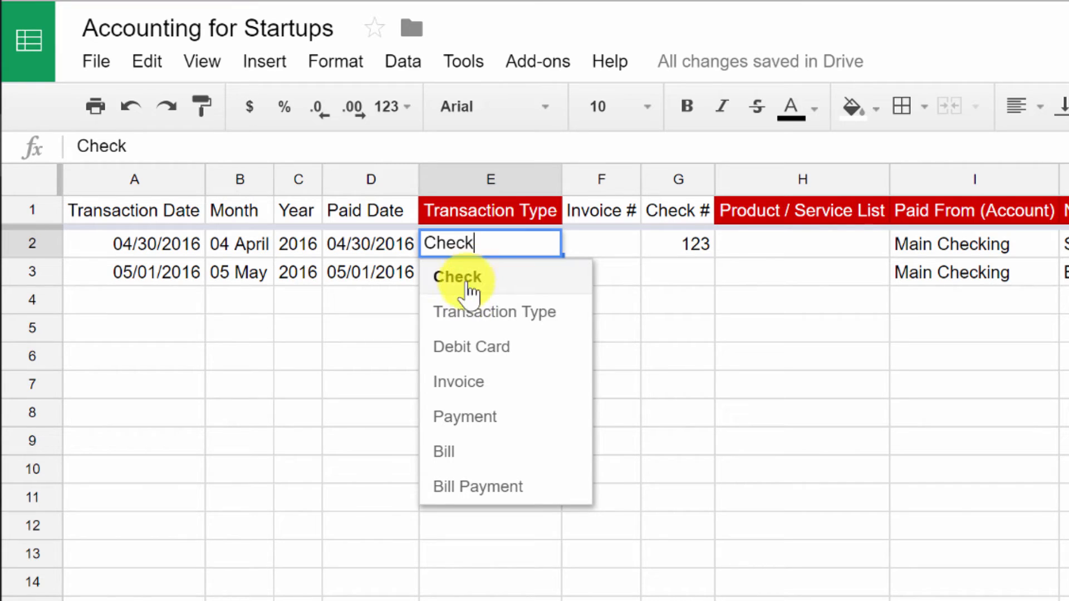
{"action": "left_click", "coordinate": [465, 313]}
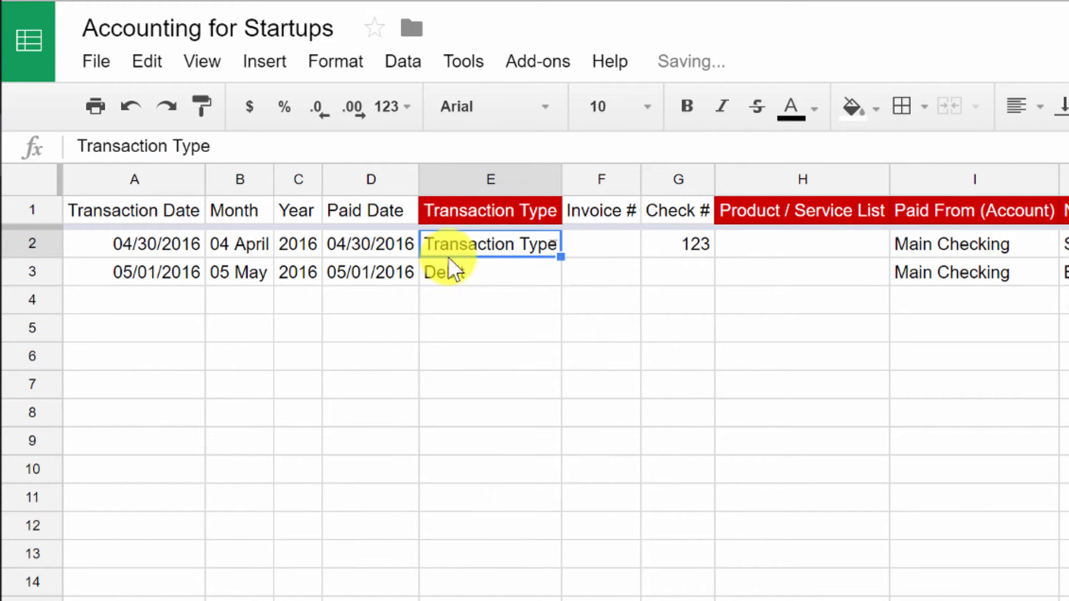
{"action": "left_click", "coordinate": [556, 243]}
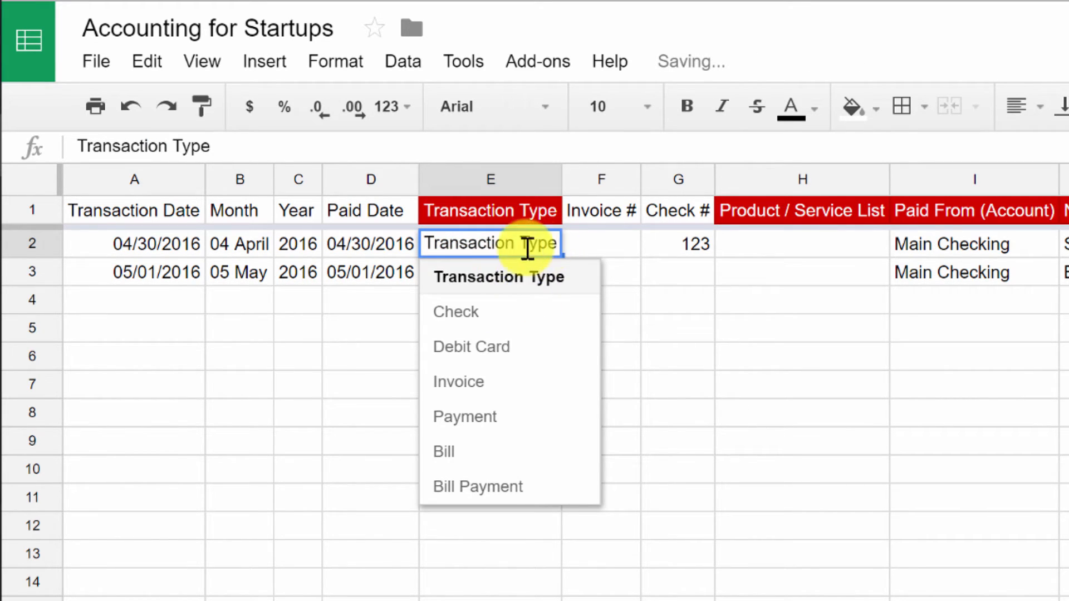
{"action": "left_click", "coordinate": [457, 315]}
{"action": "left_click", "coordinate": [482, 270]}
- Copy the dropdown cell E2 into E3 and choose Debit Card there
{"action": "left_click", "coordinate": [506, 245]}
{"action": "key", "text": "ctrl+c"}
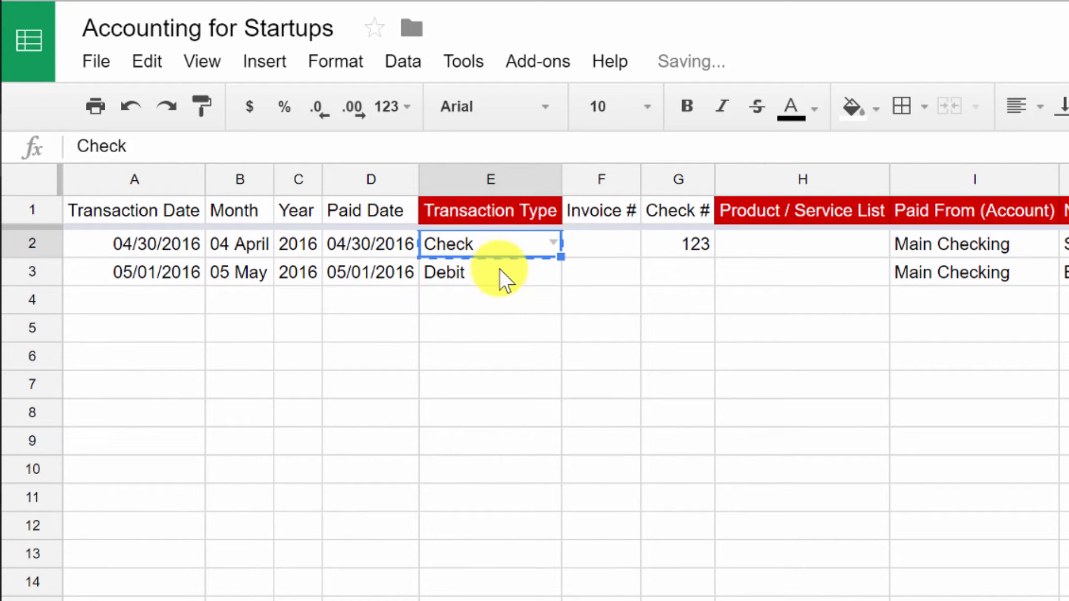
{"action": "left_click", "coordinate": [504, 278]}
{"action": "key", "text": "ctrl+v"}
{"action": "left_click", "coordinate": [555, 273]}
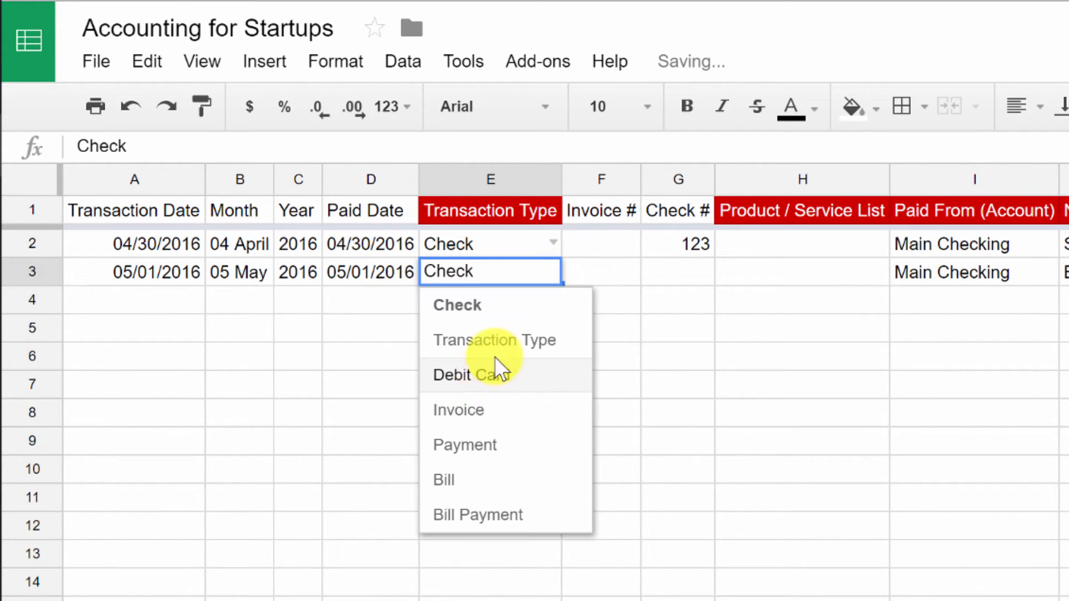
{"action": "left_click", "coordinate": [494, 368]}
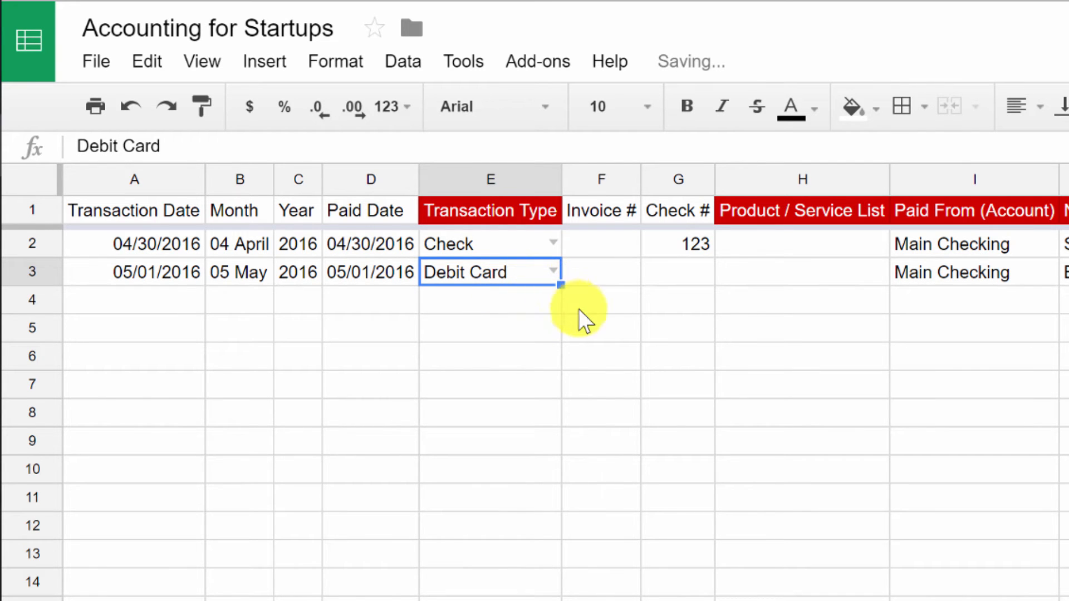
- Copy E3 and paste only its data validation into the Transaction Type cells E4:E30
{"action": "key", "text": "ctrl+c"}
{"action": "left_click_drag", "start_coordinate": [498, 305], "coordinate": [318, 539]}
{"action": "scroll", "coordinate": [522, 505], "scroll_direction": "down", "scroll_amount": 2}
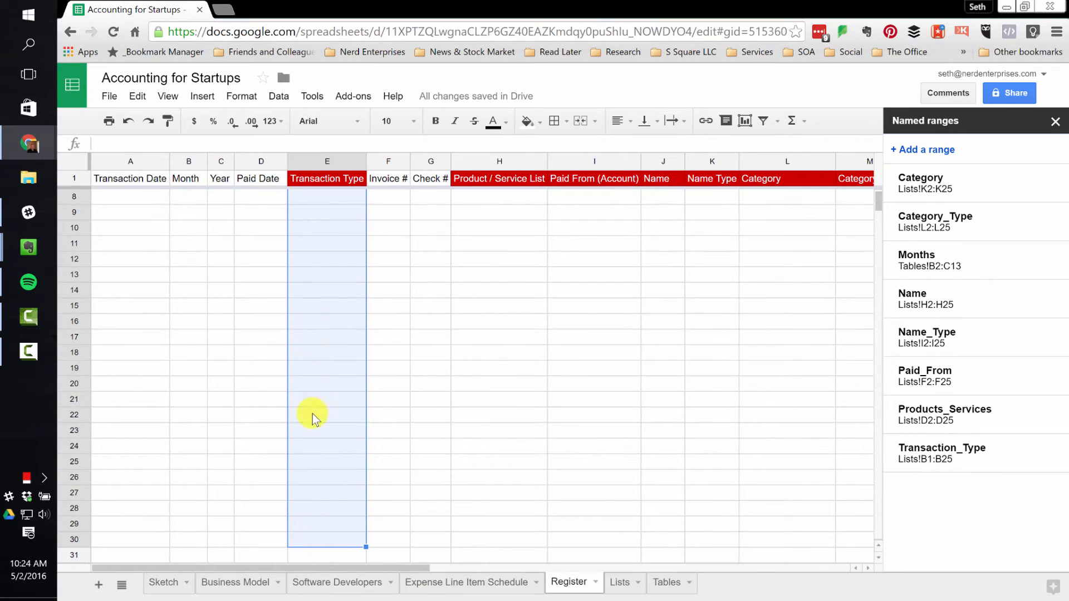
{"action": "right_click", "coordinate": [336, 536]}
{"action": "mouse_move", "coordinate": [412, 290]}
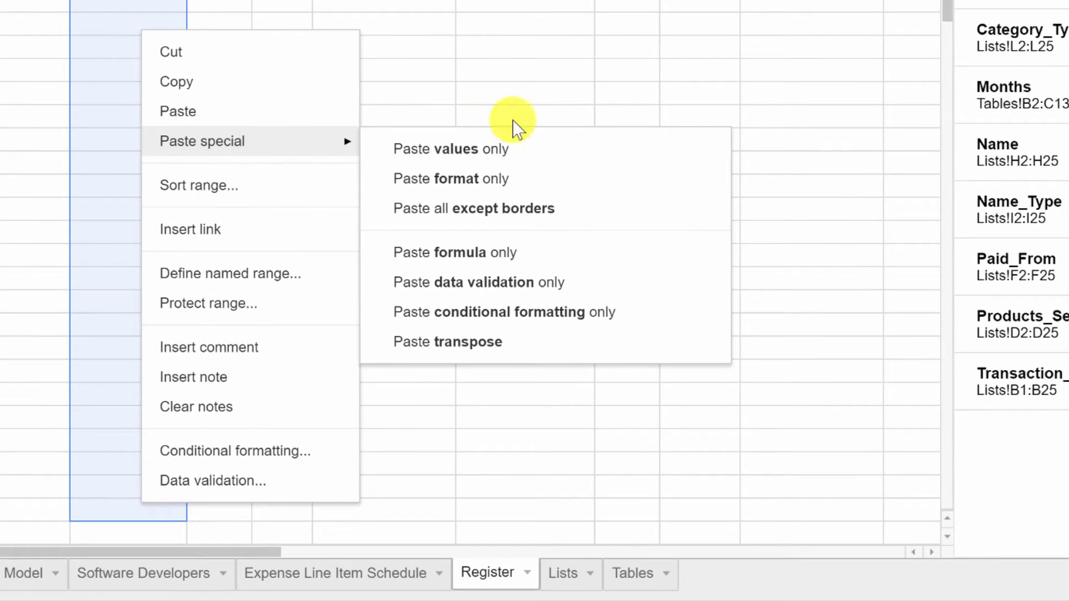
{"action": "left_click", "coordinate": [501, 281]}
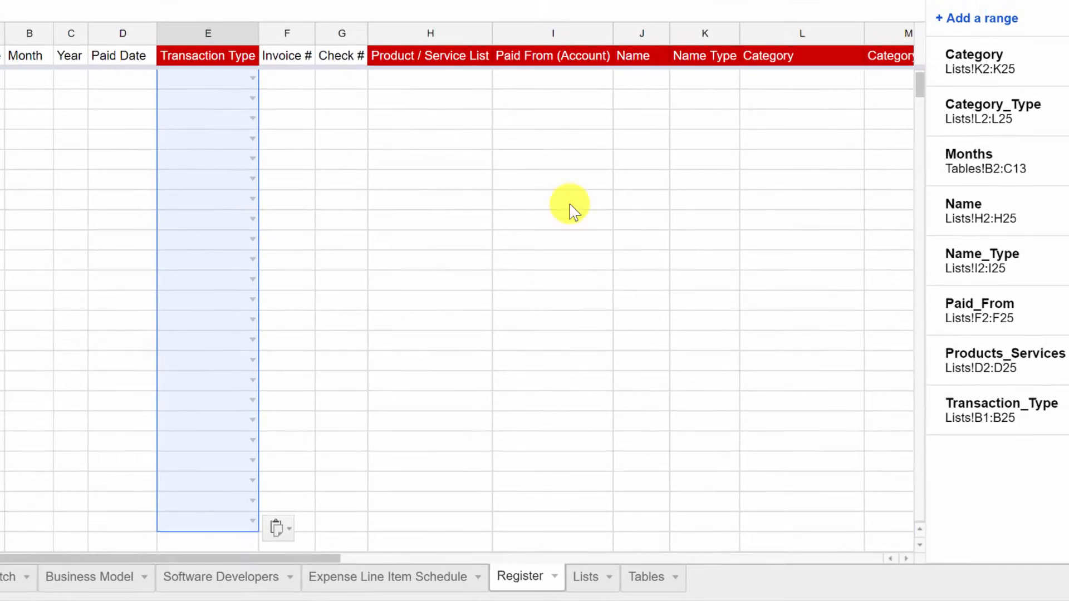
{"action": "left_click", "coordinate": [241, 159]}
{"action": "scroll", "coordinate": [253, 150], "scroll_direction": "up", "scroll_amount": 2}
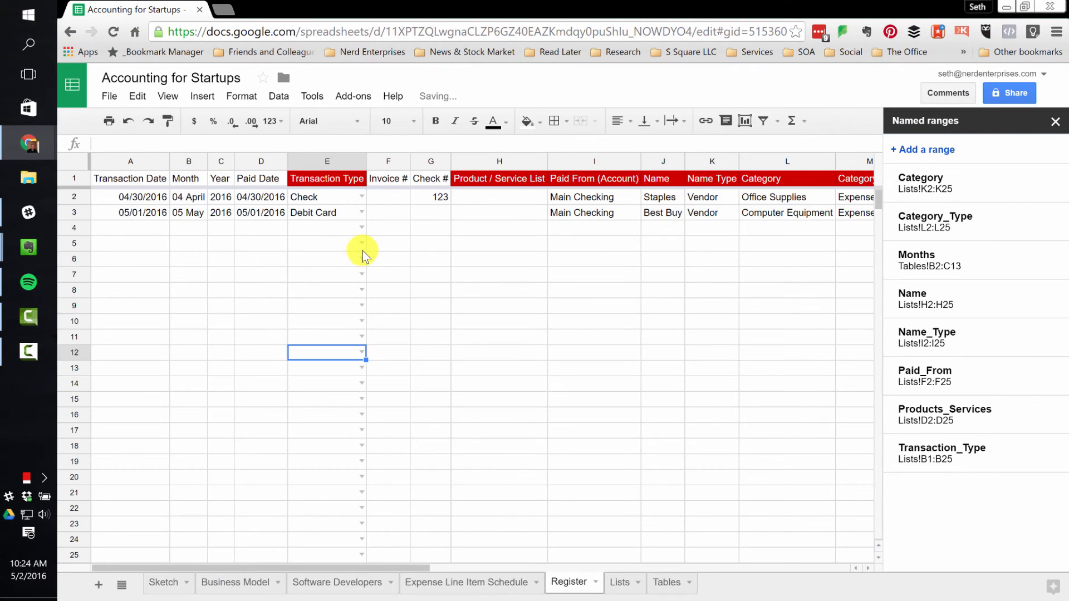
- Enter a hyphen in cell A31, the row just below the Transaction Type dropdowns
{"action": "scroll", "coordinate": [256, 156], "scroll_direction": "down", "scroll_amount": 4}
{"action": "left_click", "coordinate": [327, 458]}
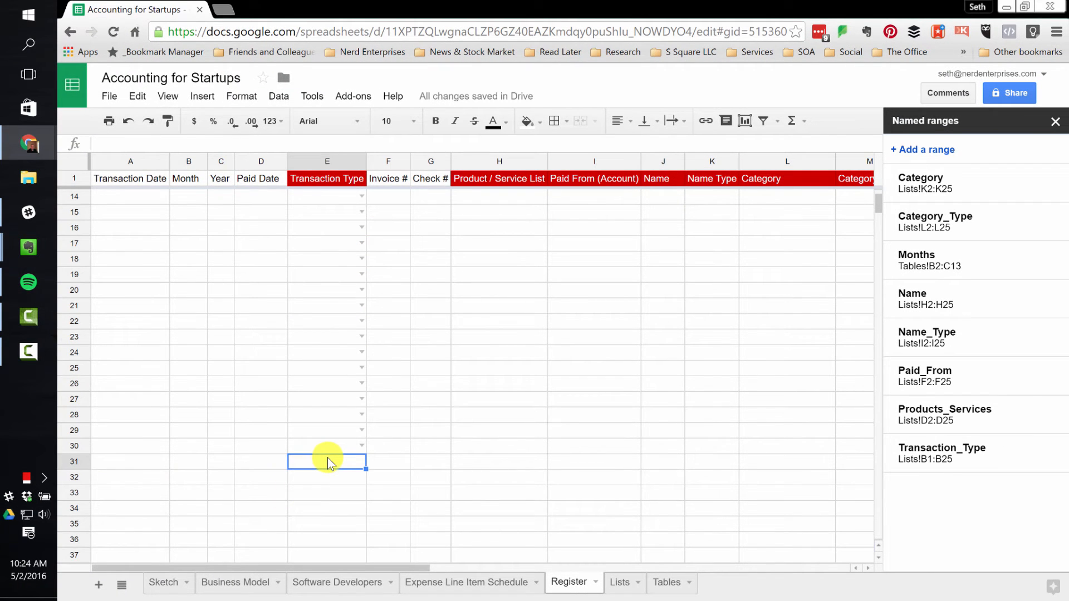
{"action": "key", "text": "Home"}
{"action": "key", "text": "shift+Right"}
{"action": "key", "text": "shift+Right"}
{"action": "key", "text": "shift+Right"}
{"action": "key", "text": "shift+Right"}
{"action": "key", "text": "shift+Right"}
{"action": "key", "text": "shift+Right"}
{"action": "key", "text": "shift+Right"}
{"action": "key", "text": "shift+Right"}
{"action": "key", "text": "shift+Right"}
{"action": "key", "text": "shift+Right"}
{"action": "key", "text": "shift+Right"}
{"action": "key", "text": "shift+Right"}
{"action": "key", "text": "shift+Right"}
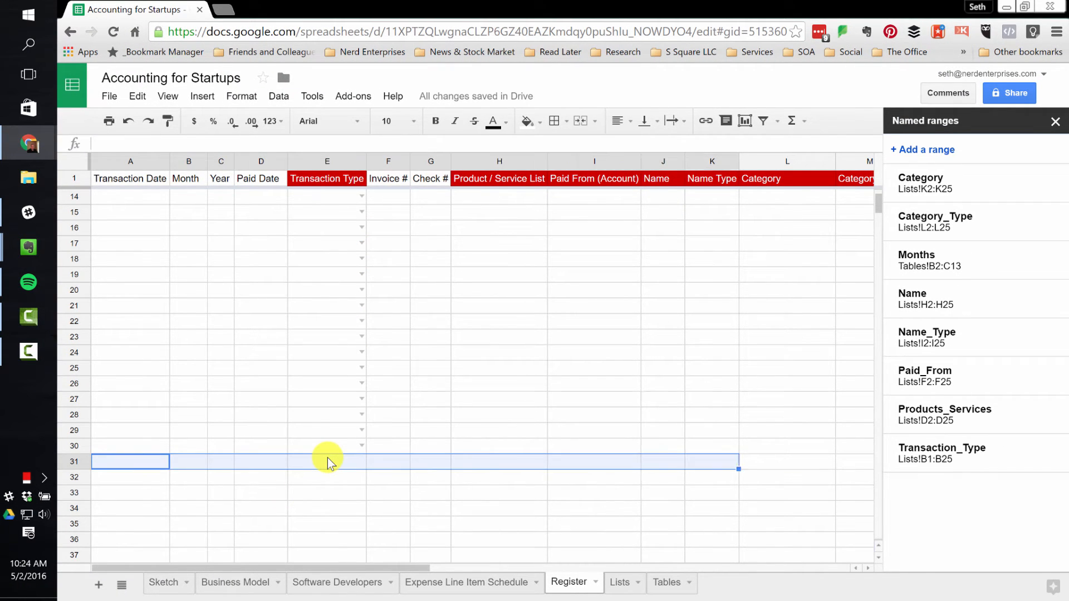
{"action": "key", "text": "shift+Left"}
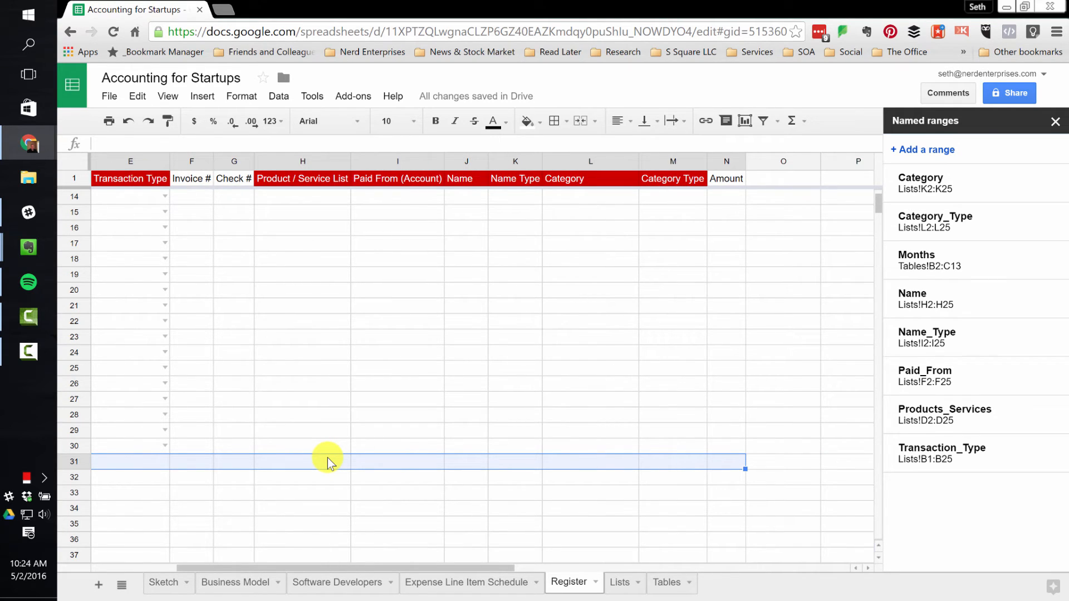
{"action": "type", "text": "-"}
{"action": "key", "text": "Tab"}
{"action": "key", "text": "Left"}
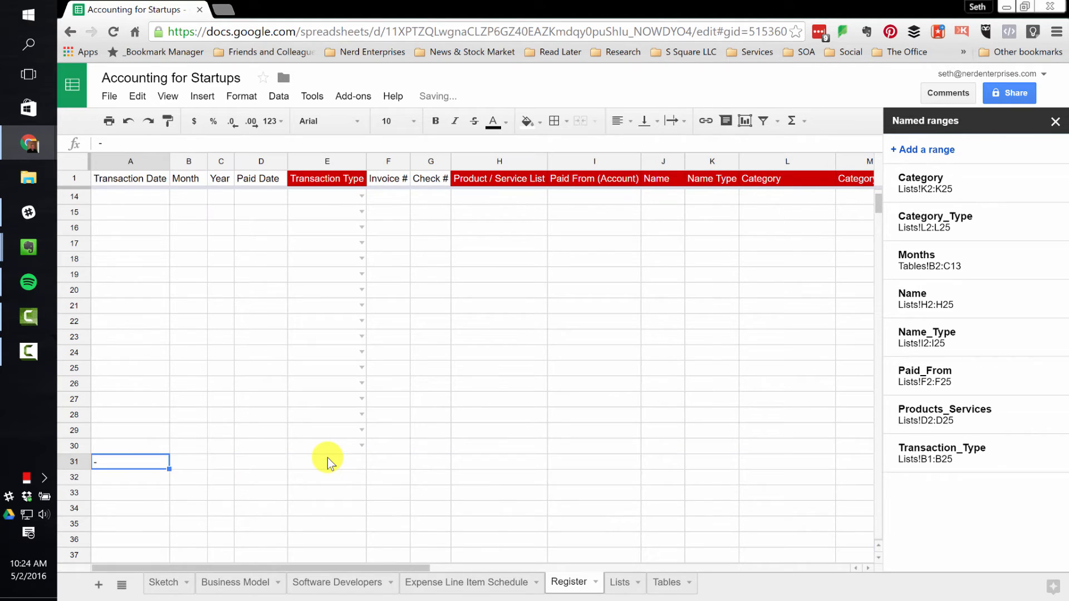
- Paste the A31 hyphen across row 31 through the Amount column N, and return to the sheet's start
{"action": "key", "text": "shift+Right"}
{"action": "key", "text": "shift+Right"}
{"action": "key", "text": "shift+Right"}
{"action": "key", "text": "shift+Right"}
{"action": "key", "text": "shift+Right"}
{"action": "key", "text": "shift+Right"}
{"action": "key", "text": "shift+Right"}
{"action": "key", "text": "shift+Right"}
{"action": "key", "text": "shift+Right"}
{"action": "key", "text": "shift+Right"}
{"action": "key", "text": "shift+Right"}
{"action": "key", "text": "shift+Right"}
{"action": "key", "text": "shift+Right"}
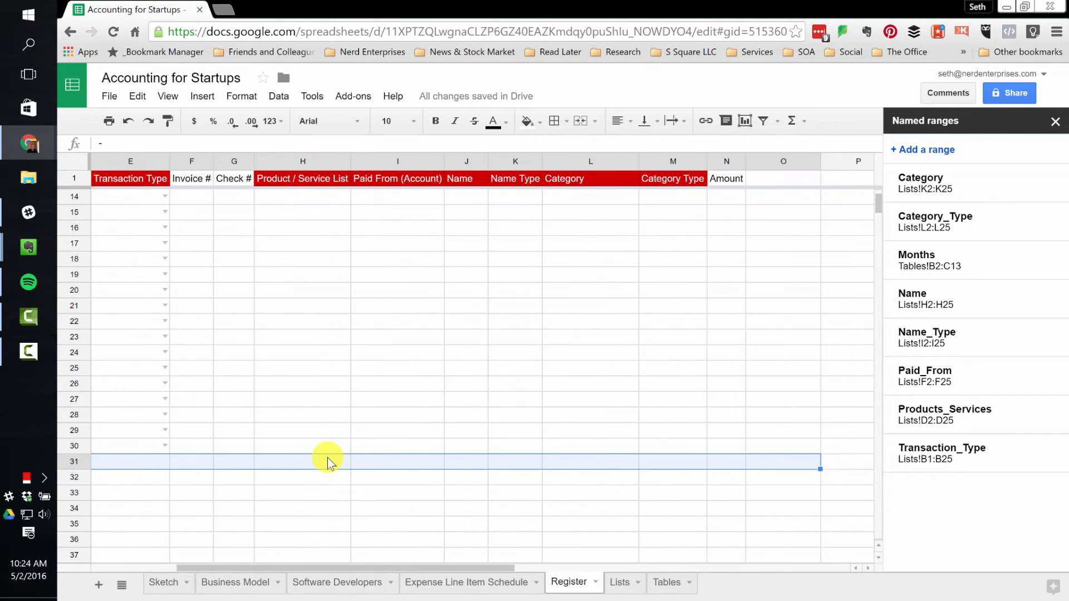
{"action": "key", "text": "shift+Left"}
{"action": "key", "text": "ctrl+v"}
{"action": "key", "text": "ctrl+Home"}
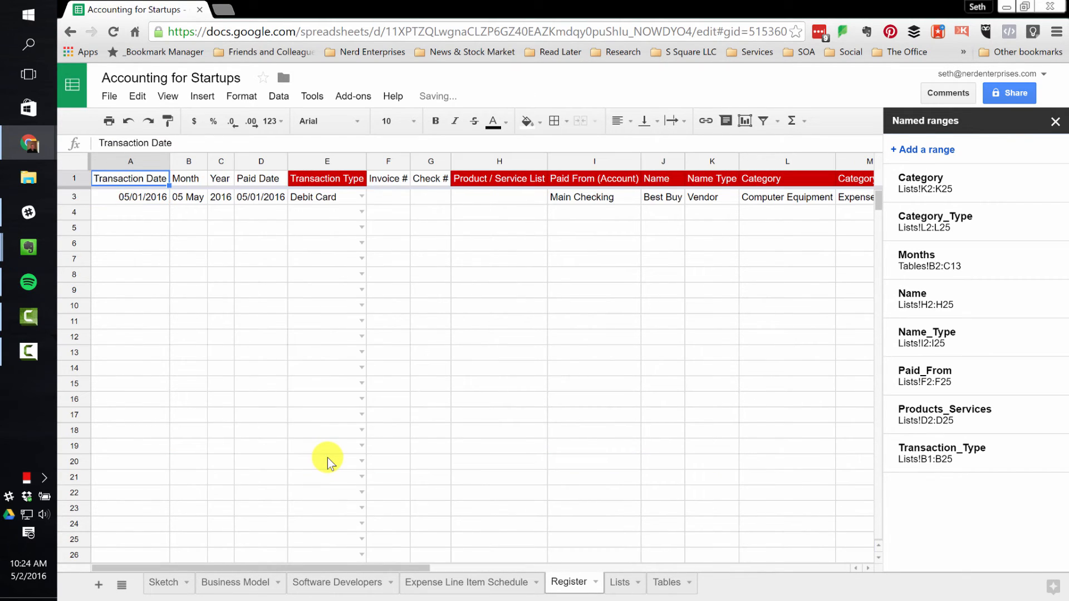
- Copy the red formatting of the Transaction Type header with Paint format onto the header row A1:N1
{"action": "left_click", "coordinate": [345, 178]}
{"action": "left_click", "coordinate": [167, 121]}
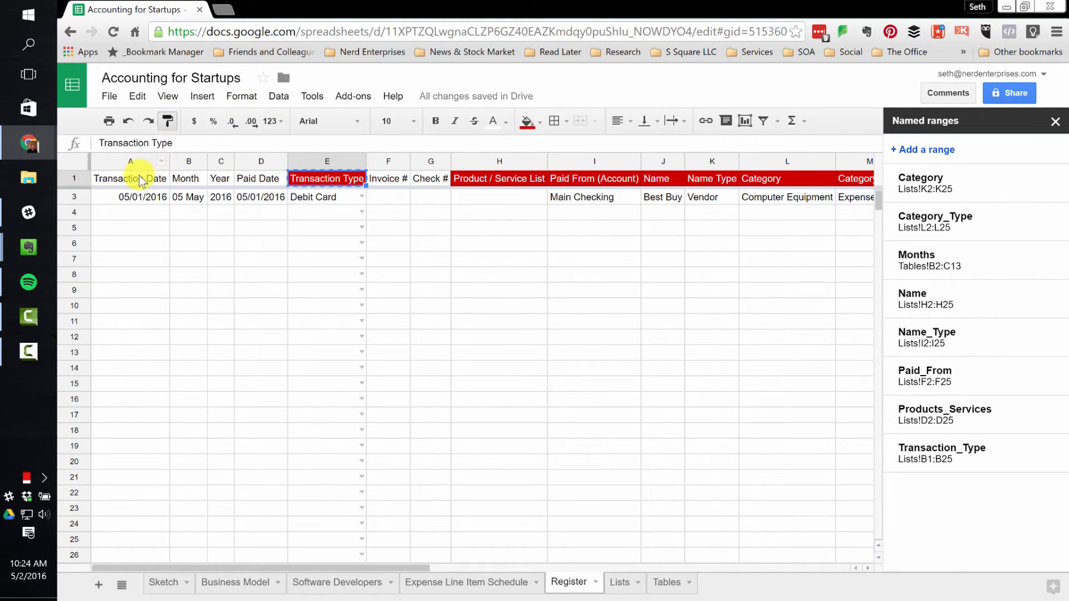
{"action": "mouse_move", "coordinate": [139, 178]}
{"action": "left_mouse_down"}
{"action": "mouse_move", "coordinate": [883, 175]}
{"action": "mouse_move", "coordinate": [726, 178]}
{"action": "left_mouse_up"}
{"action": "left_click", "coordinate": [519, 180]}
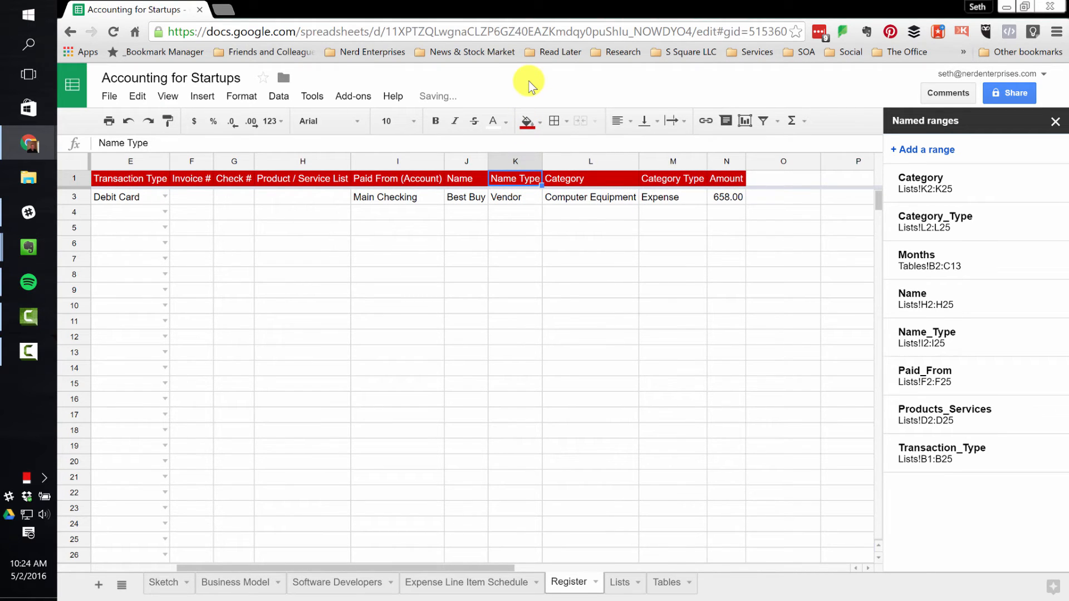
- Make the Register's header row A1:N1 bold
{"action": "key", "text": "ctrl+Home"}
{"action": "key", "text": "ctrl+shift+Right"}
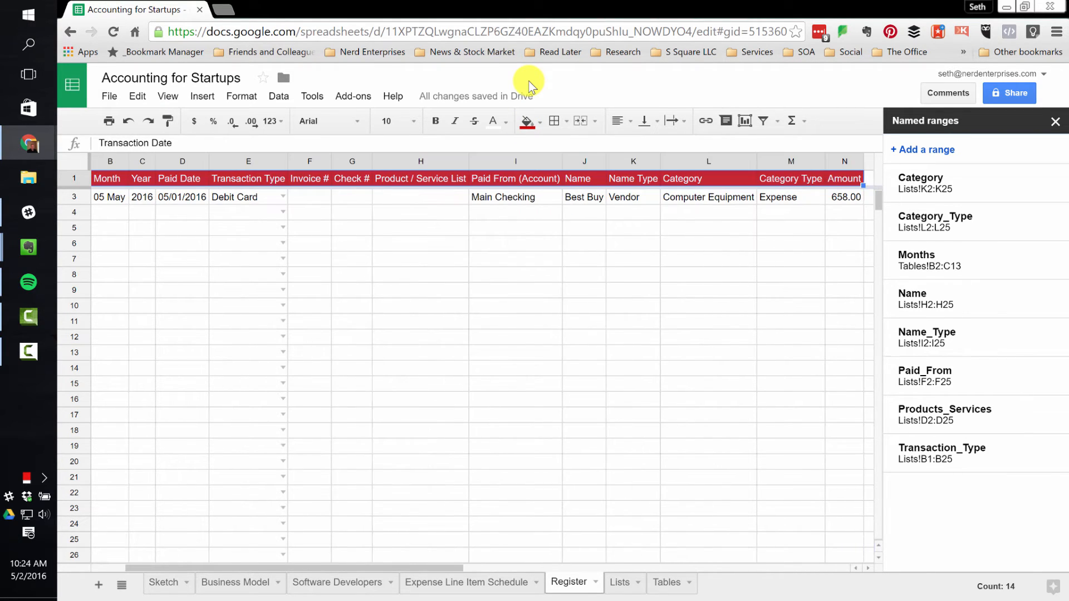
{"action": "key", "text": "ctrl+b"}
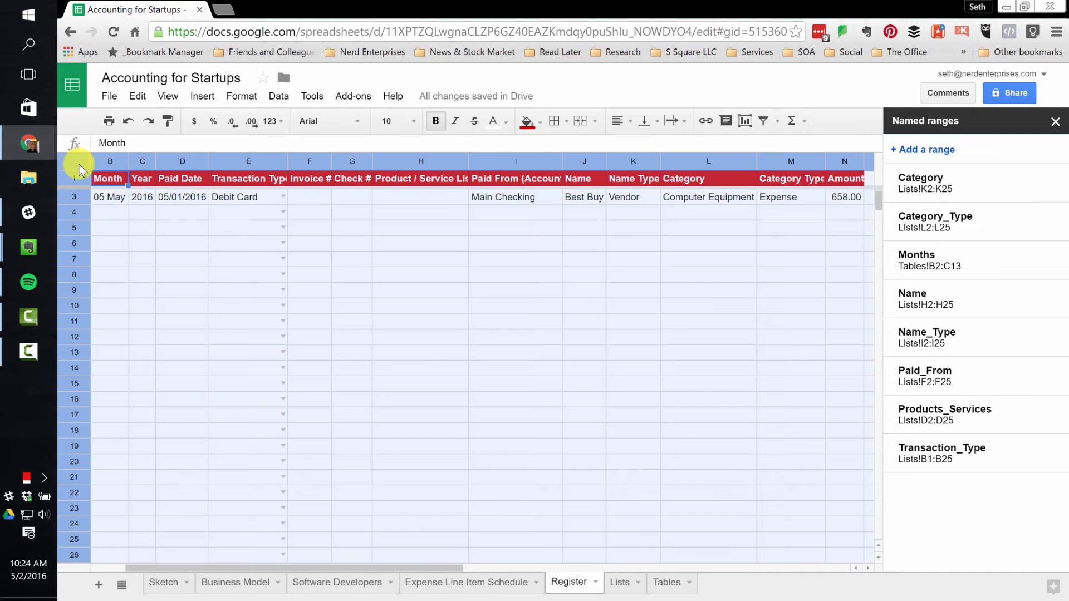
- Auto-fit the widths of all Register columns to their contents and return to cell A1
{"action": "left_click", "coordinate": [82, 158]}
{"action": "double_click", "coordinate": [128, 161]}
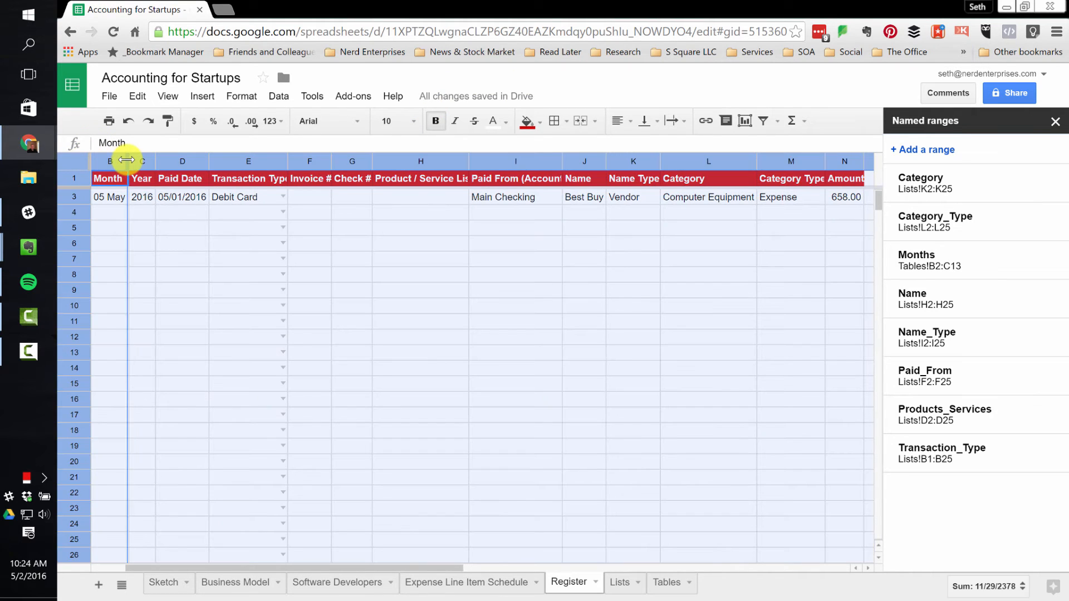
{"action": "left_click", "coordinate": [115, 182]}
{"action": "key", "text": "Left"}
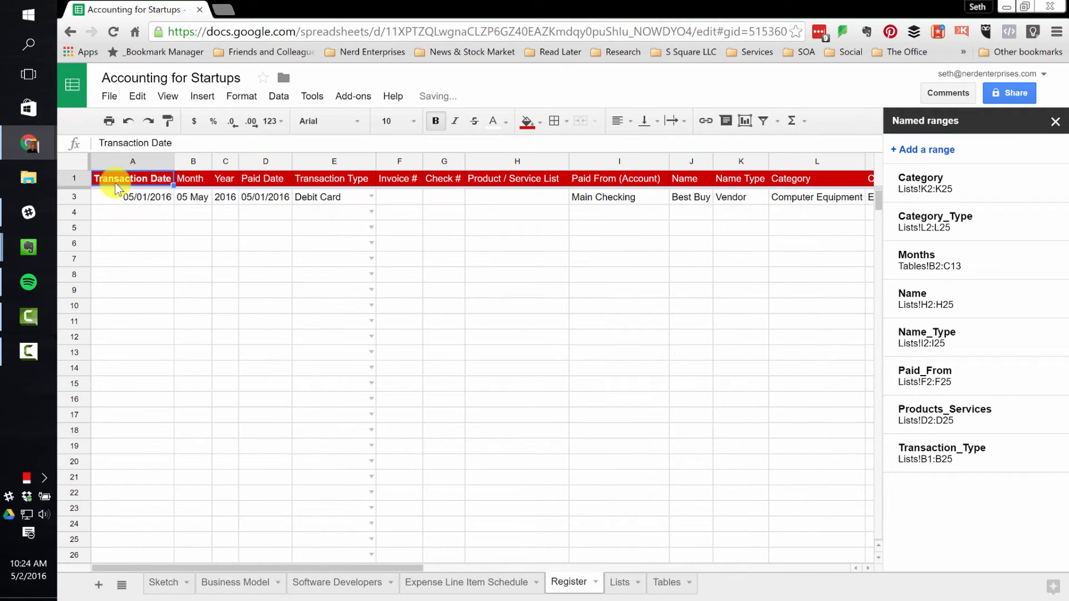
{"action": "key", "text": "Down"}
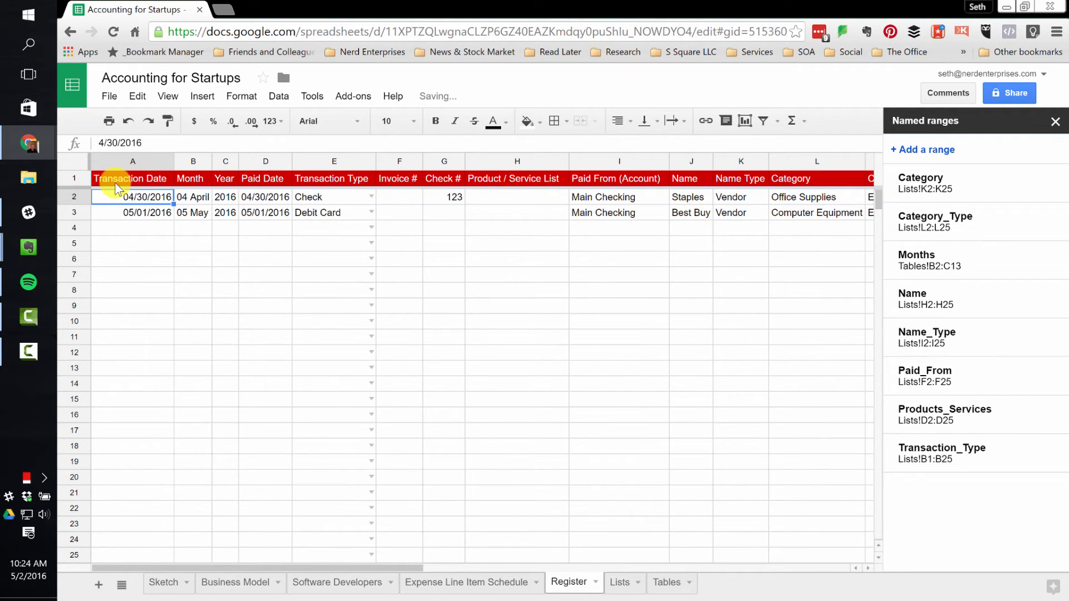
{"action": "key", "text": "Down"}
{"action": "key", "text": "Up"}
{"action": "key", "text": "Up"}
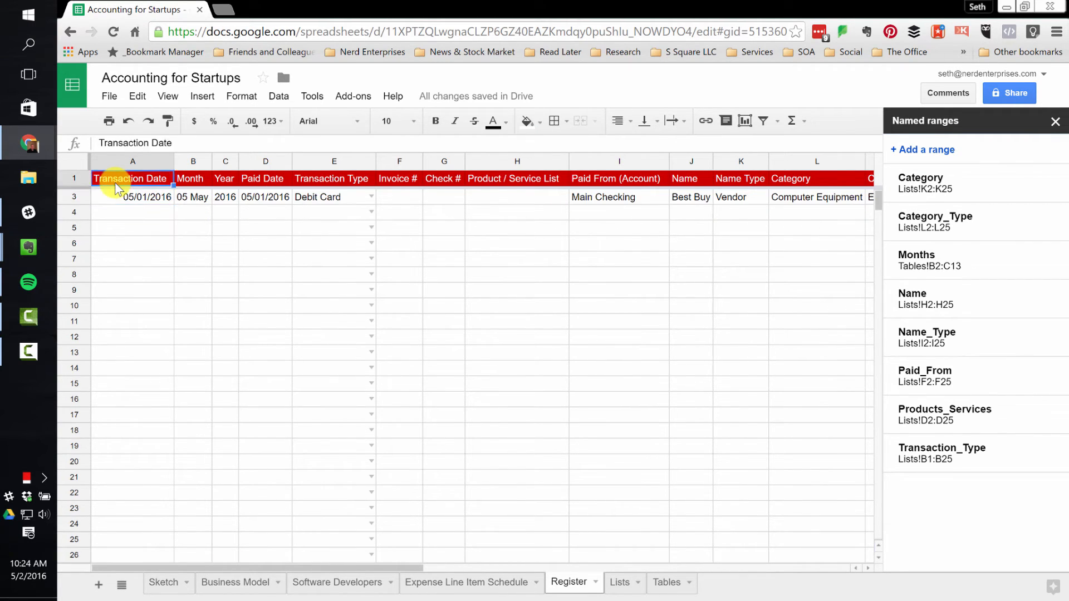
- Open data validation for the Product / Service List cells H2:H30, ready to enter the list's source range
{"action": "key", "text": "Down"}
{"action": "key", "text": "Right"}
{"action": "key", "text": "Right"}
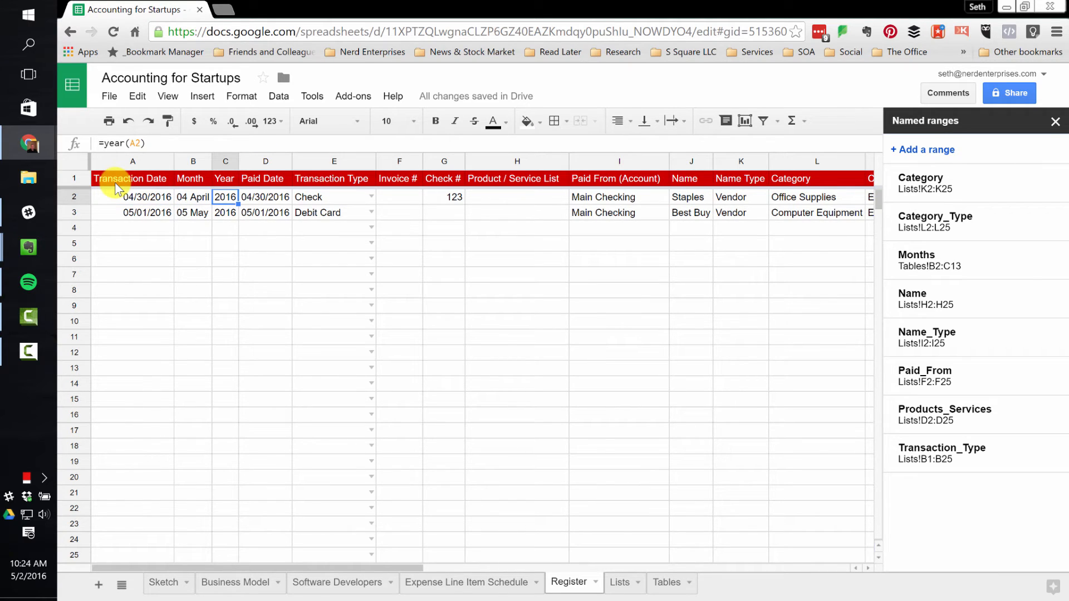
{"action": "key", "text": "Right"}
{"action": "key", "text": "Right"}
{"action": "key", "text": "Right"}
{"action": "key", "text": "Right"}
{"action": "key", "text": "Right"}
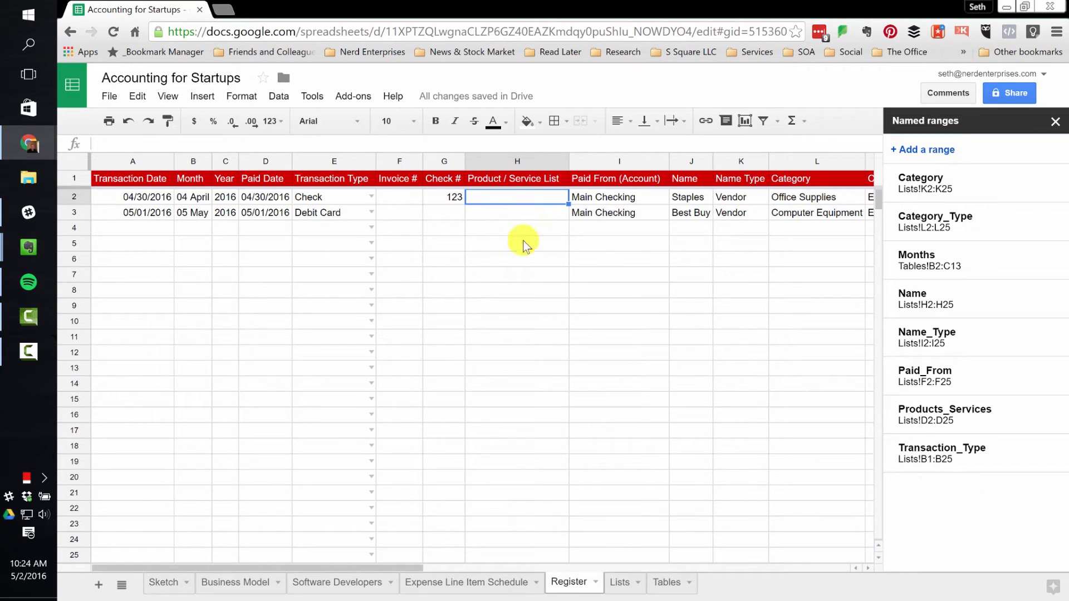
{"action": "key", "text": "ctrl+shift+Down"}
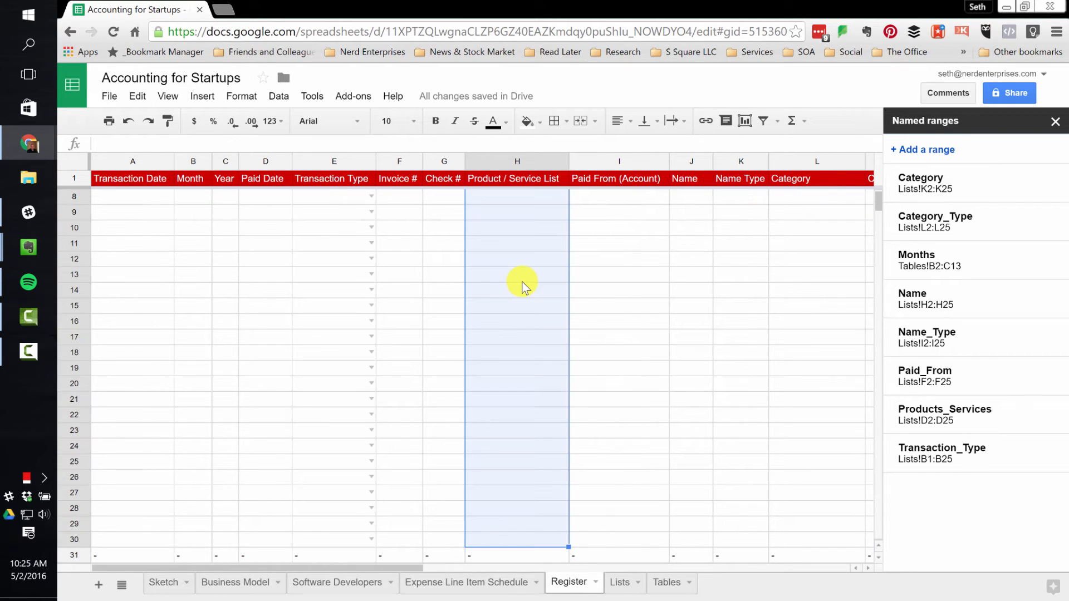
{"action": "left_click", "coordinate": [279, 96]}
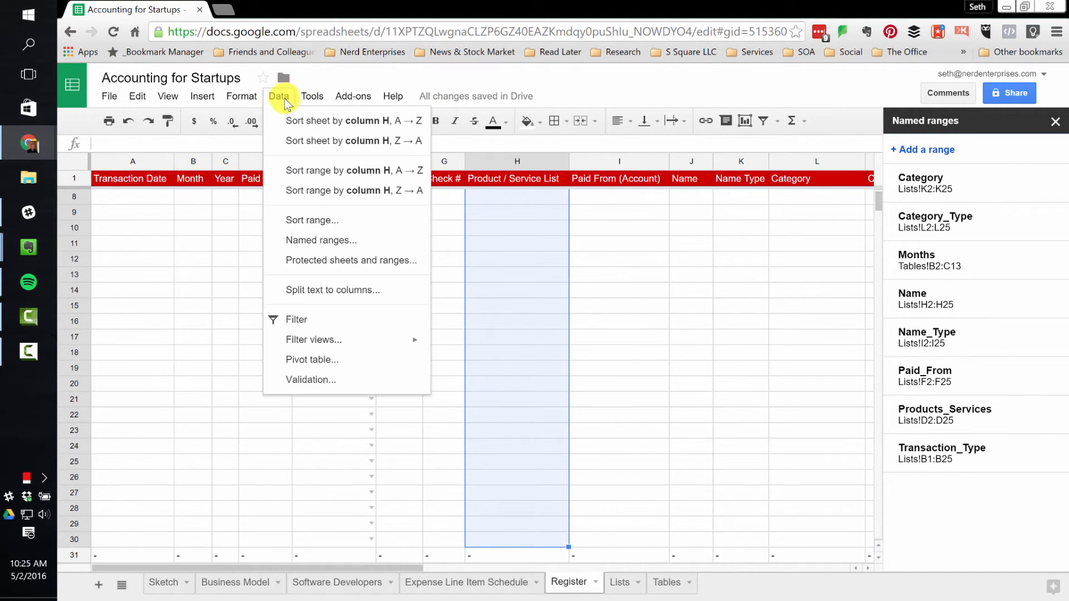
{"action": "left_click", "coordinate": [323, 379]}
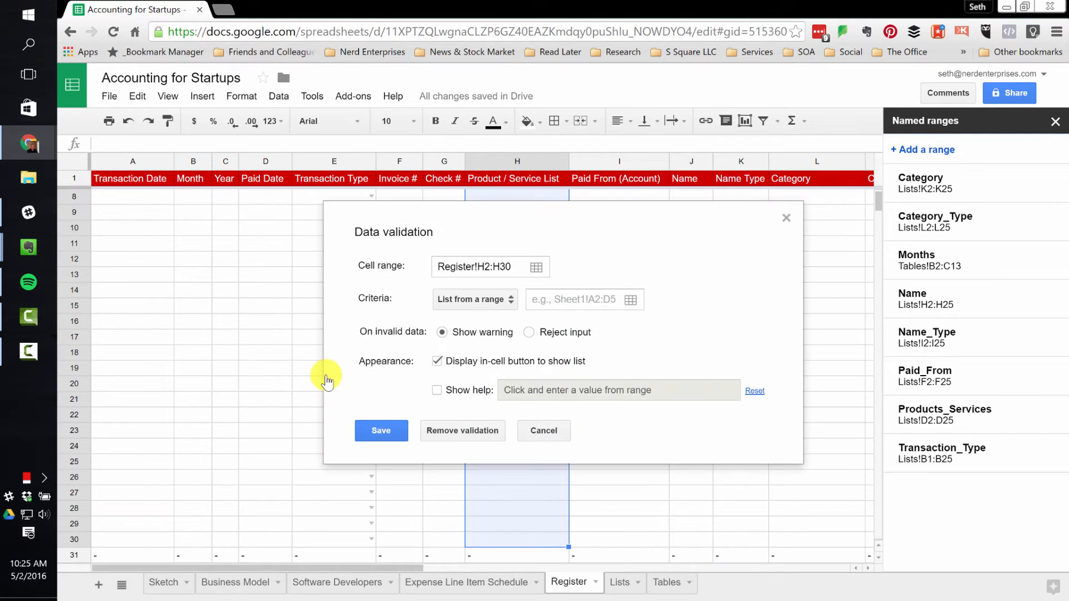
{"action": "left_click", "coordinate": [569, 306]}
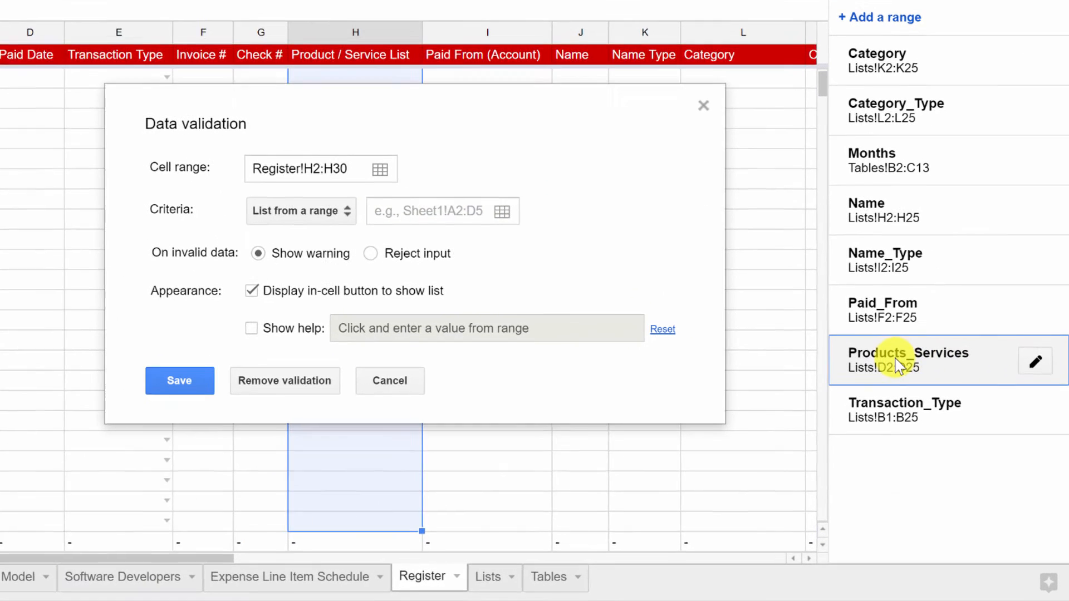
- Copy the name of the Products_Services named range into the list-from-a-range criteria and save the validation for H2:H30
{"action": "left_click", "coordinate": [975, 411]}
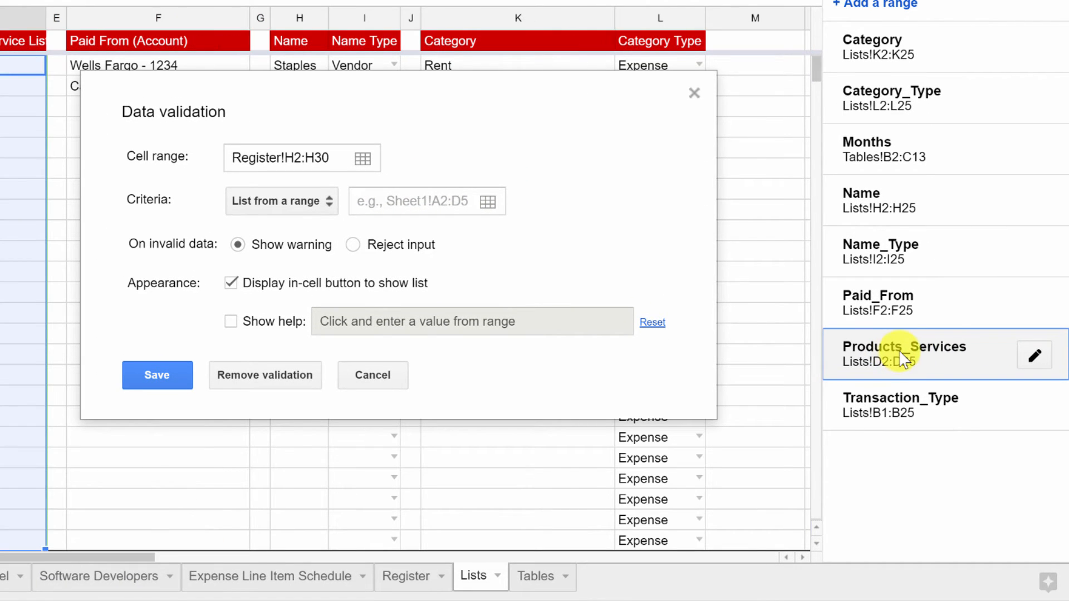
{"action": "left_click", "coordinate": [1031, 356]}
{"action": "key", "text": "ctrl+c"}
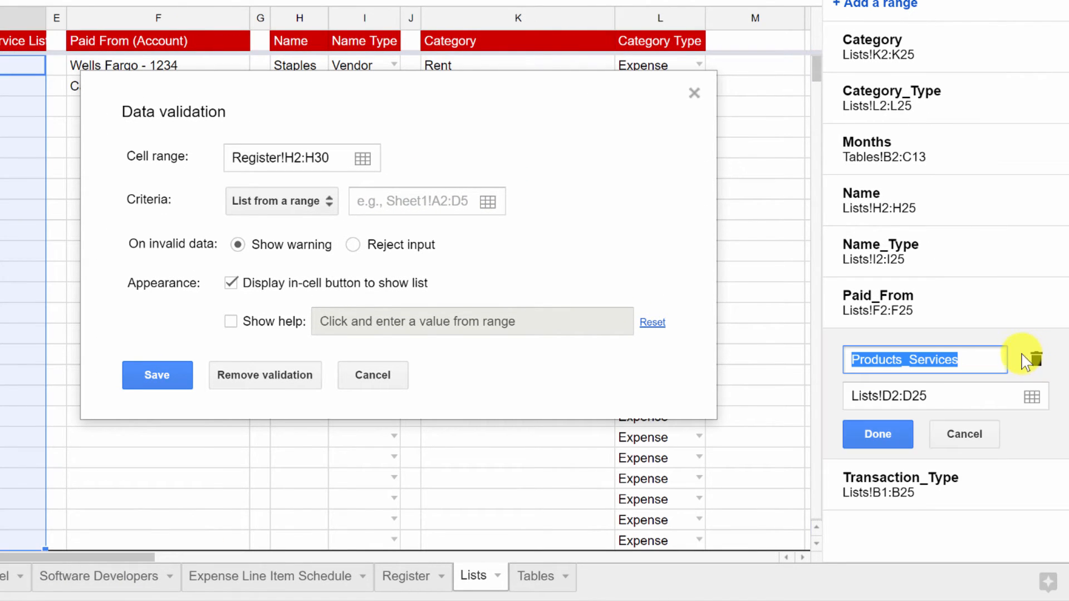
{"action": "left_click", "coordinate": [960, 435]}
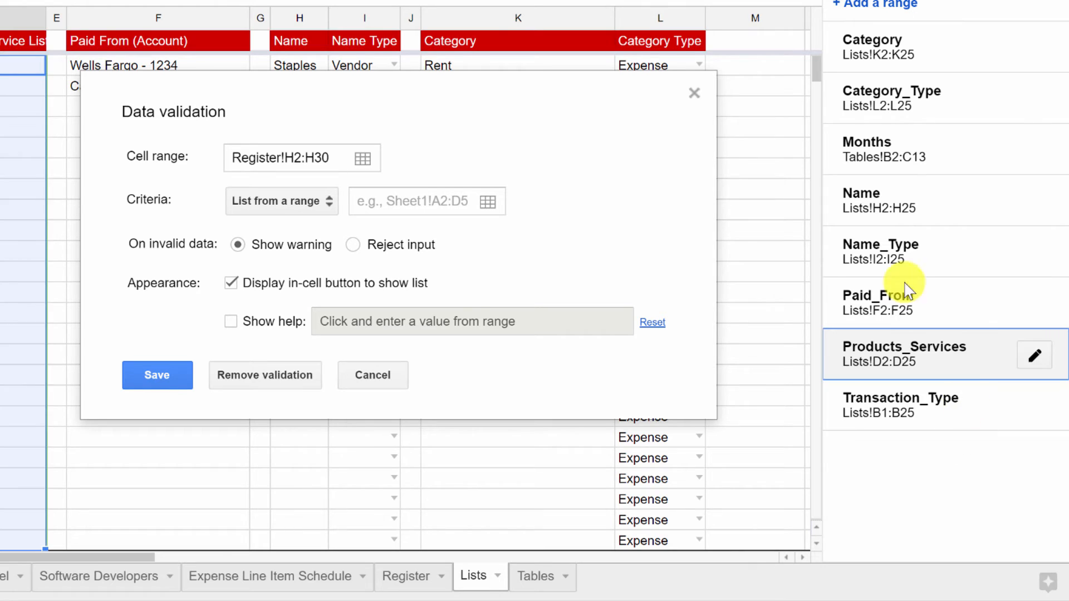
{"action": "left_click", "coordinate": [398, 202]}
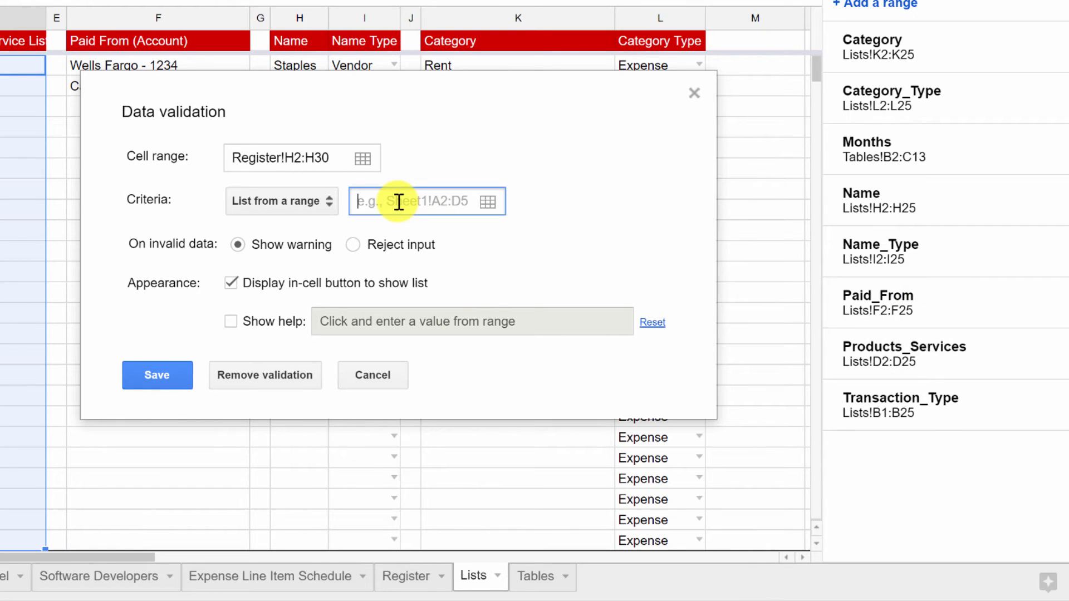
{"action": "key", "text": "ctrl+v"}
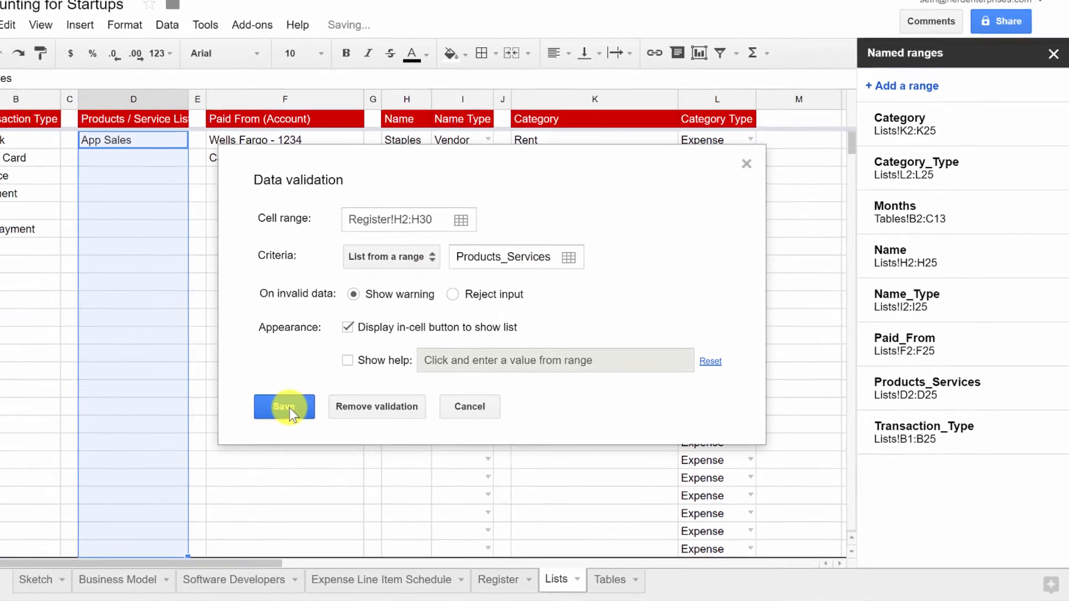
{"action": "left_click", "coordinate": [157, 375]}
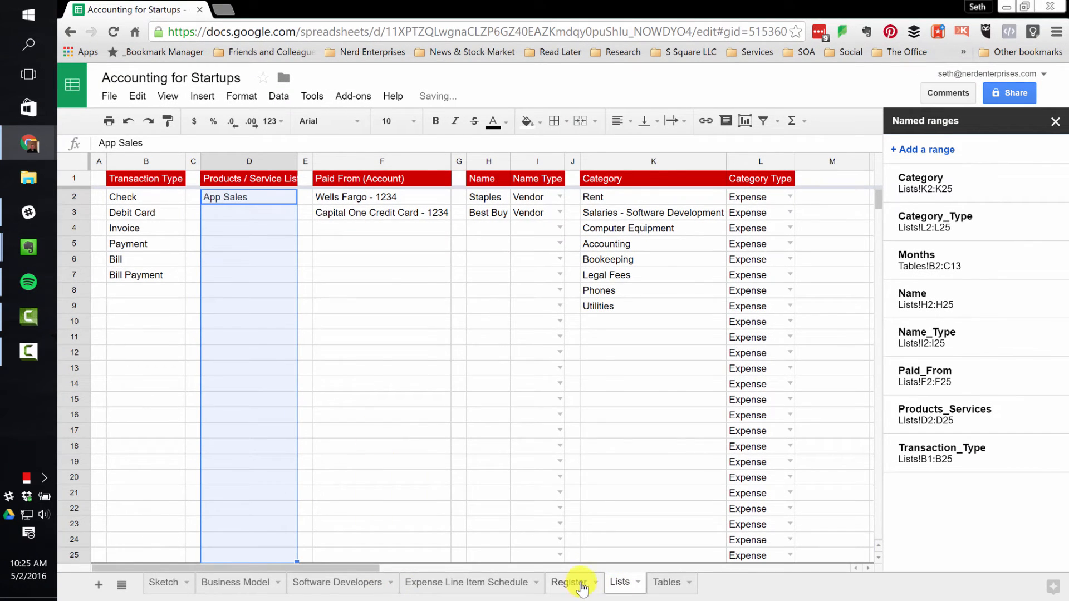
- Return to the Register sheet and check the new dropdown in the Product / Service List cell H2
{"action": "left_click", "coordinate": [569, 582]}
{"action": "left_click", "coordinate": [555, 197]}
{"action": "scroll", "coordinate": [565, 204], "scroll_direction": "up", "scroll_amount": 2}
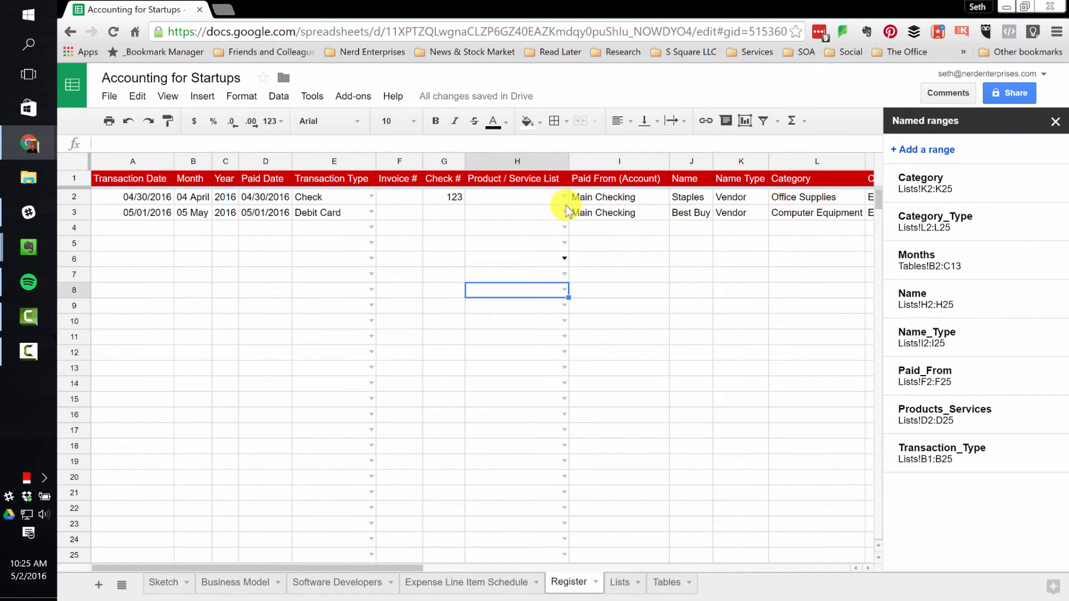
{"action": "key", "text": "ctrl+Up"}
{"action": "key", "text": "Down"}
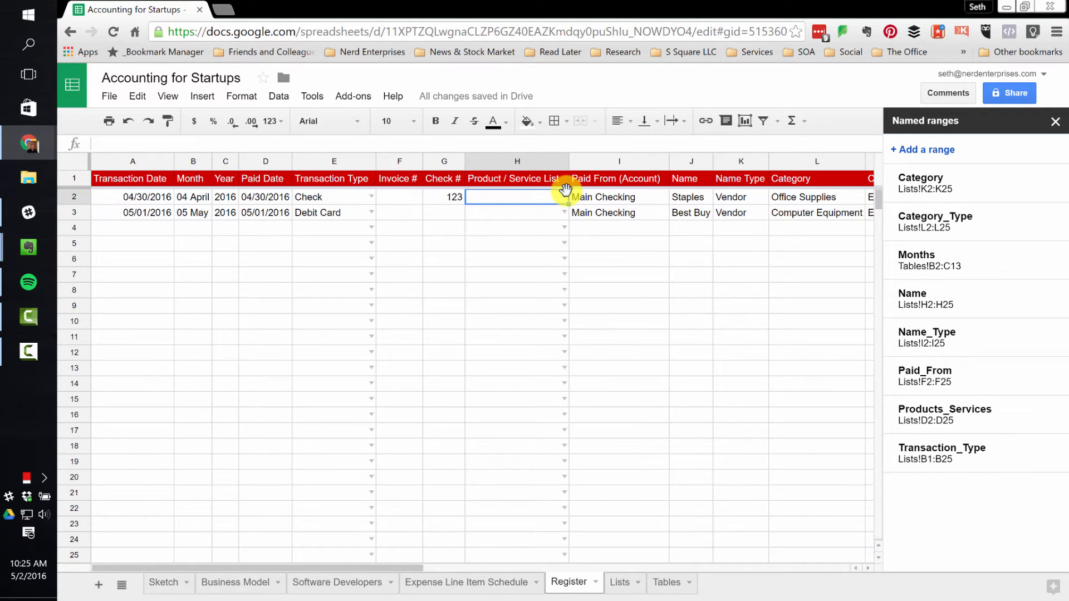
{"action": "left_click", "coordinate": [566, 197]}
{"action": "left_click", "coordinate": [566, 196]}
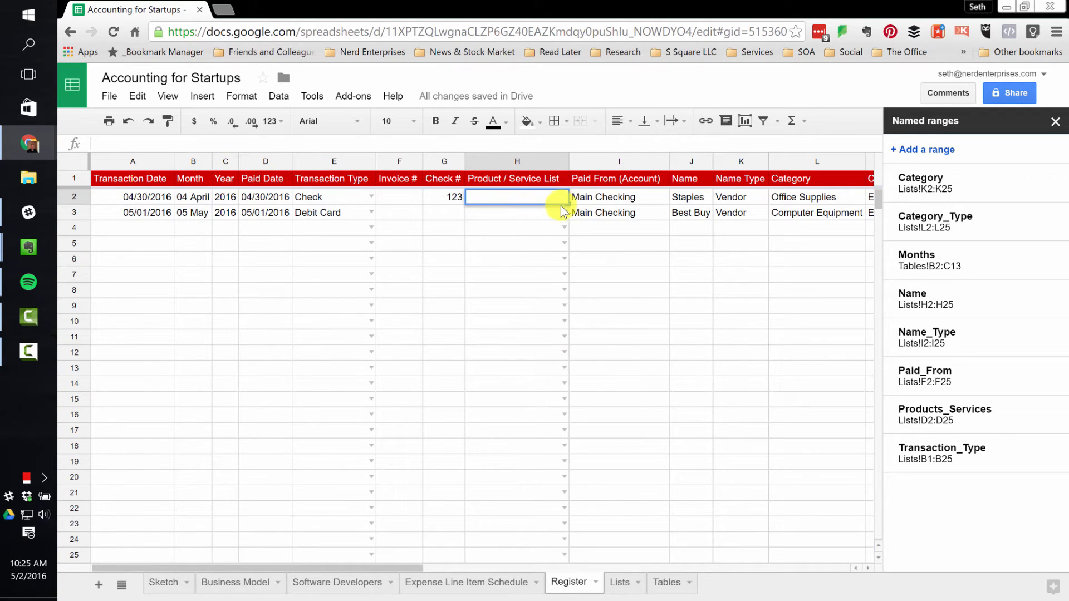
{"action": "left_click", "coordinate": [536, 212]}
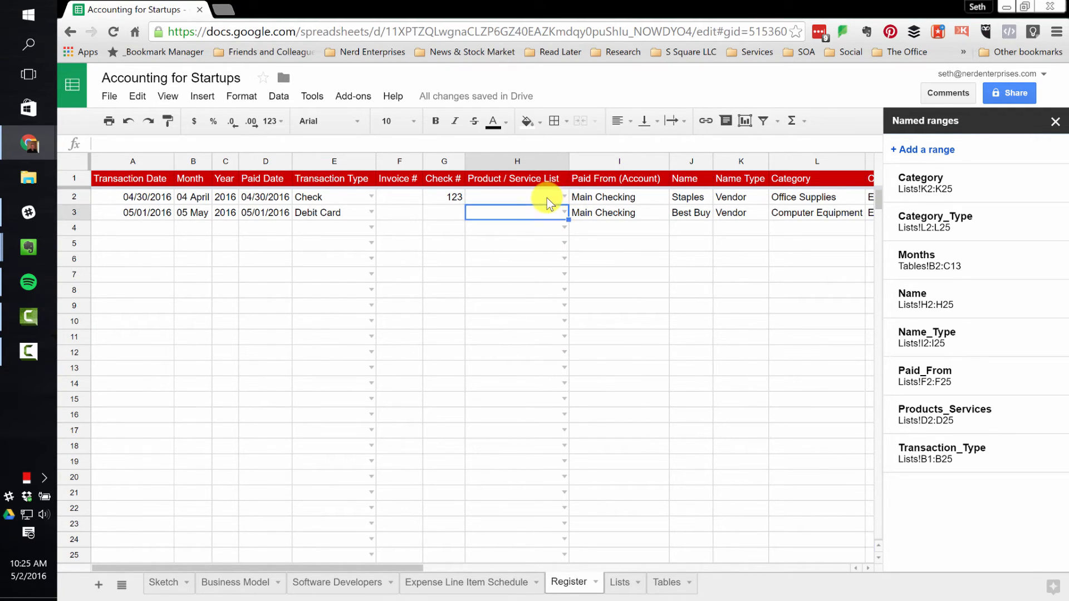
- Review the row 2 entries from Paid From (Account) across to Category Type and back
{"action": "left_click", "coordinate": [604, 203]}
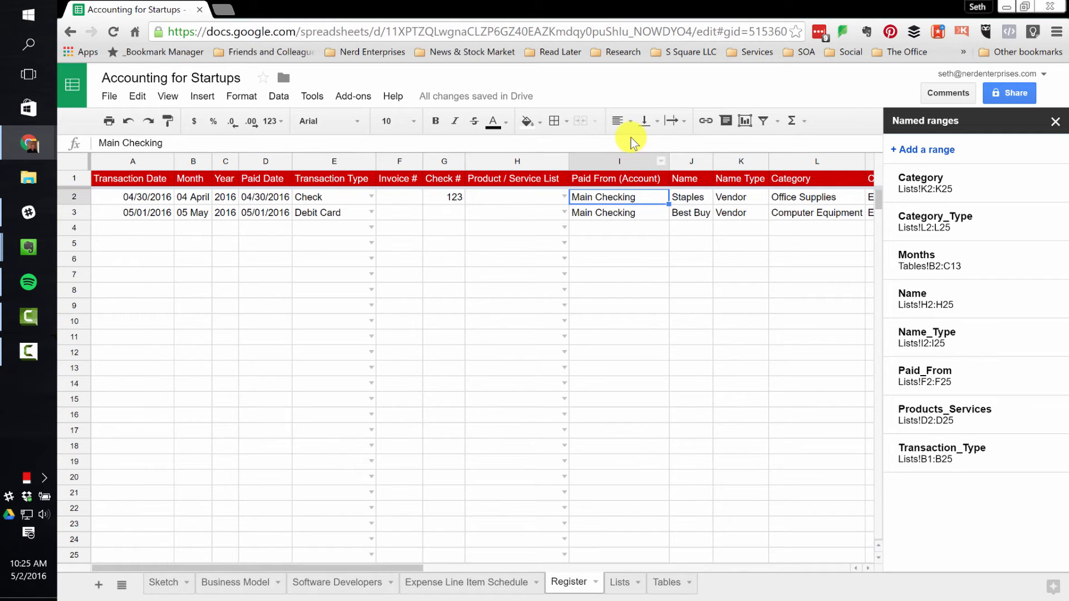
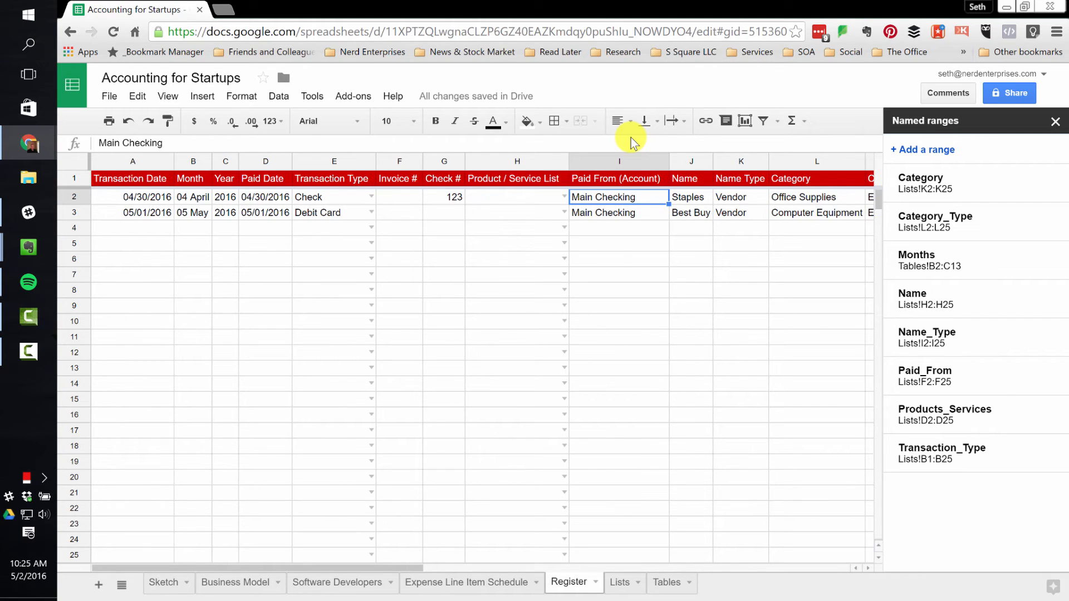
{"action": "key", "text": "Right"}
{"action": "key", "text": "Right"}
{"action": "key", "text": "Right"}
{"action": "key", "text": "Right"}
{"action": "key", "text": "Left"}
{"action": "key", "text": "Left"}
{"action": "key", "text": "Left"}
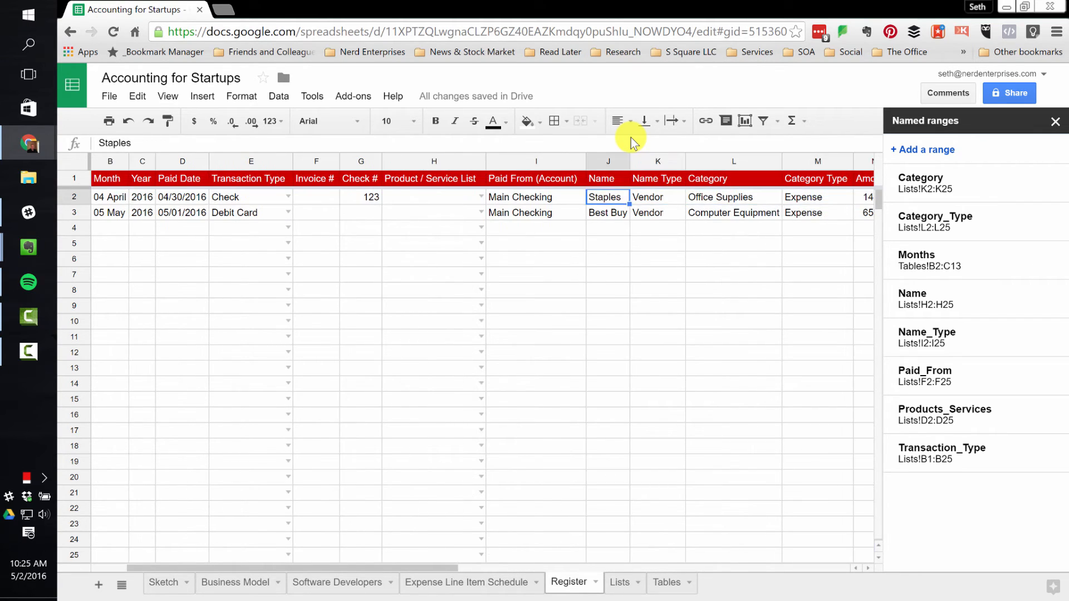
{"action": "key", "text": "Left"}
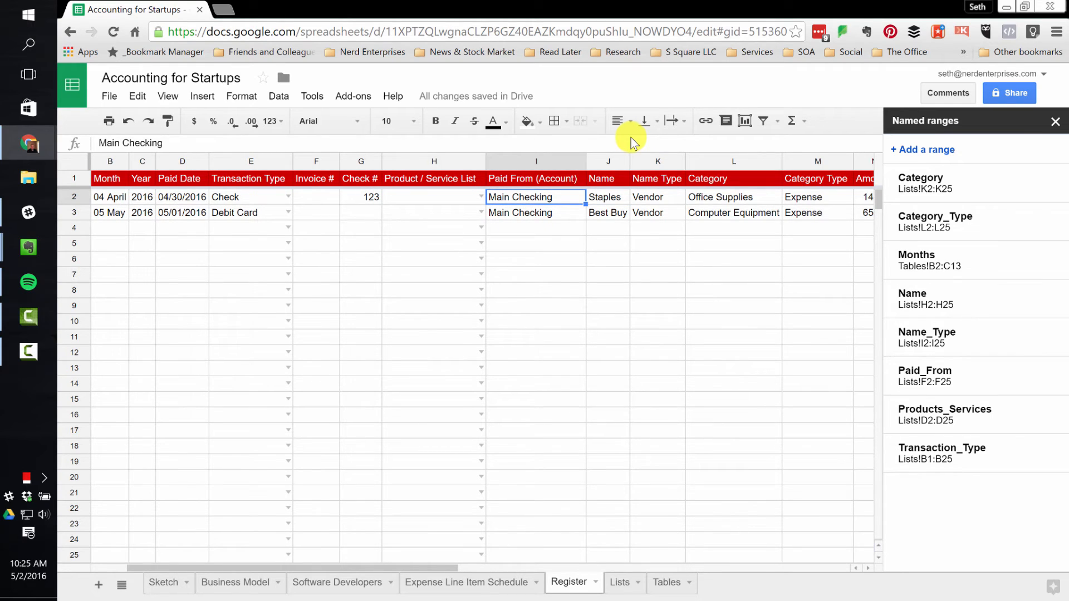
- Open data validation for the Paid From (Account) cells I2:I30, ready to enter the list's source range
{"action": "key", "text": "Up"}
{"action": "key", "text": "Down"}
{"action": "key", "text": "shift+Down"}
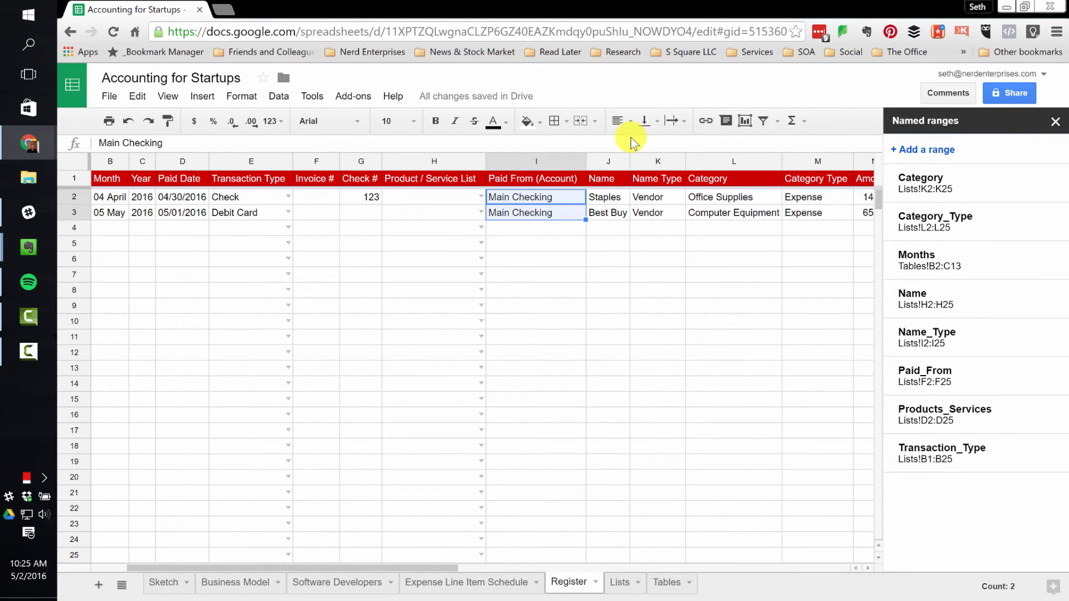
{"action": "key", "text": "ctrl+shift+Down"}
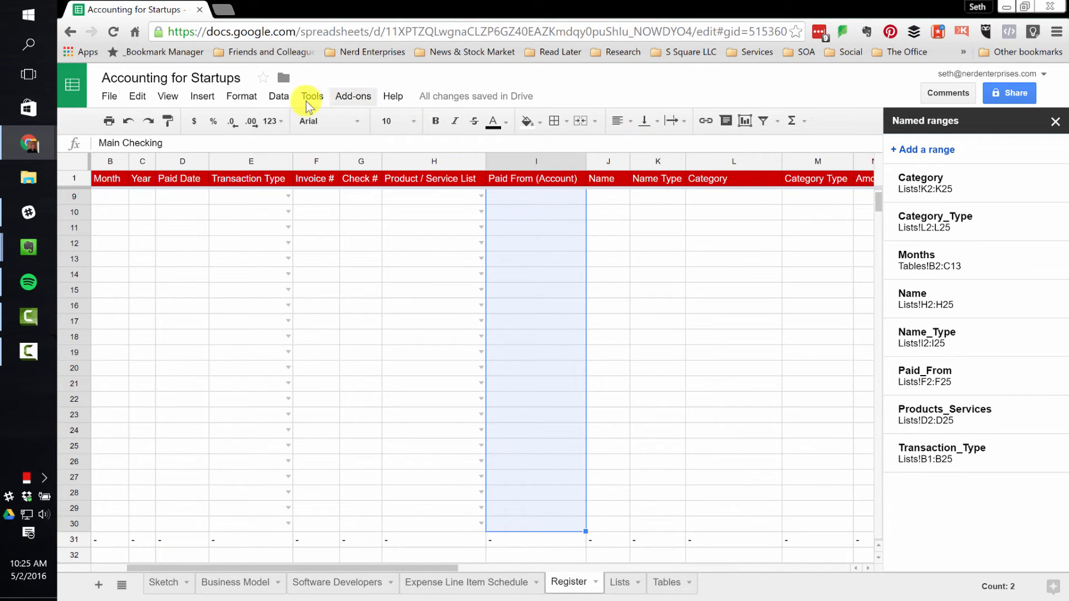
{"action": "left_click", "coordinate": [278, 96]}
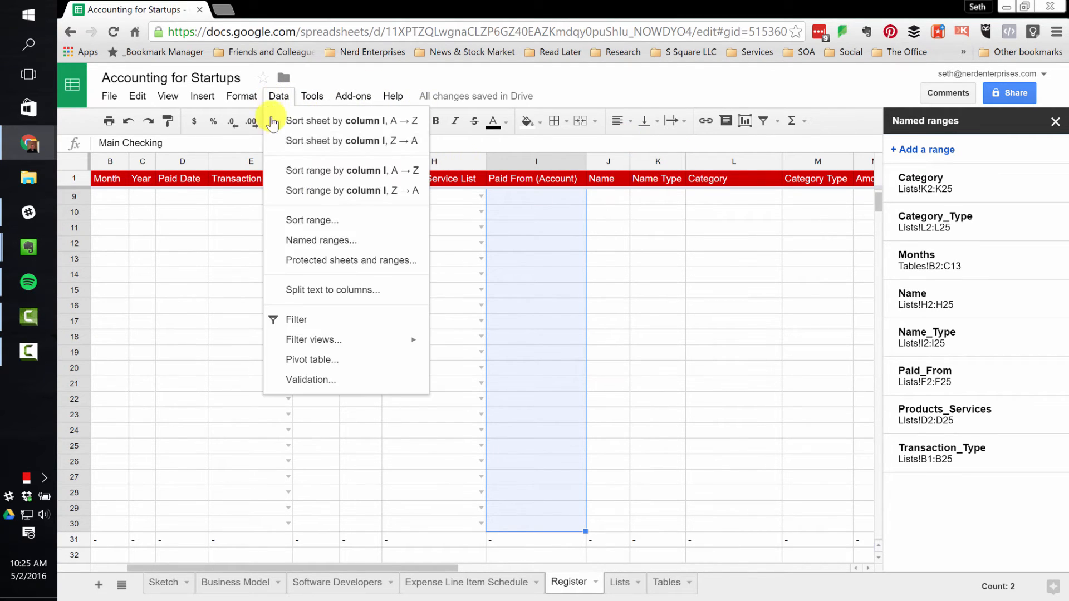
{"action": "left_click", "coordinate": [320, 380]}
{"action": "left_click", "coordinate": [557, 298]}
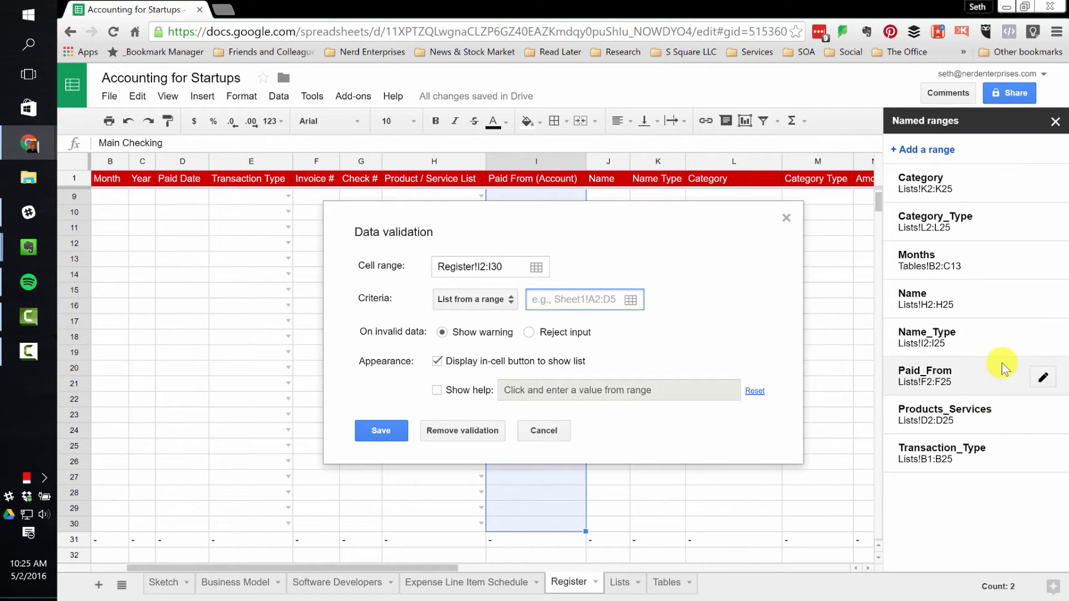
- Save the I2:I30 validation with the copied named range Paid_From as its list source, and return to the Register's first rows
{"action": "left_click", "coordinate": [1044, 378]}
{"action": "key", "text": "ctrl+c"}
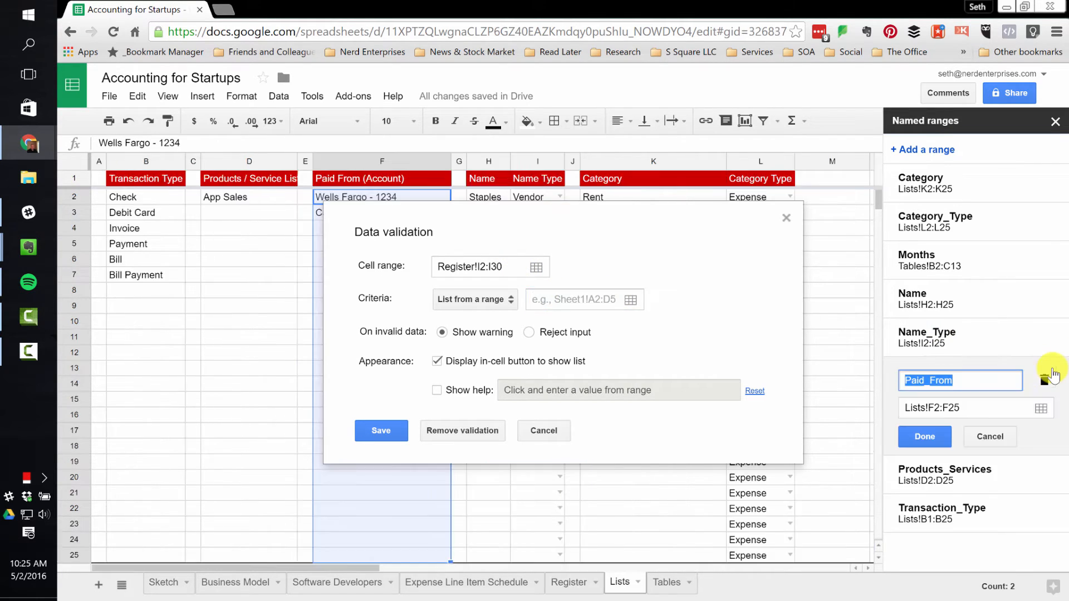
{"action": "left_click", "coordinate": [565, 297]}
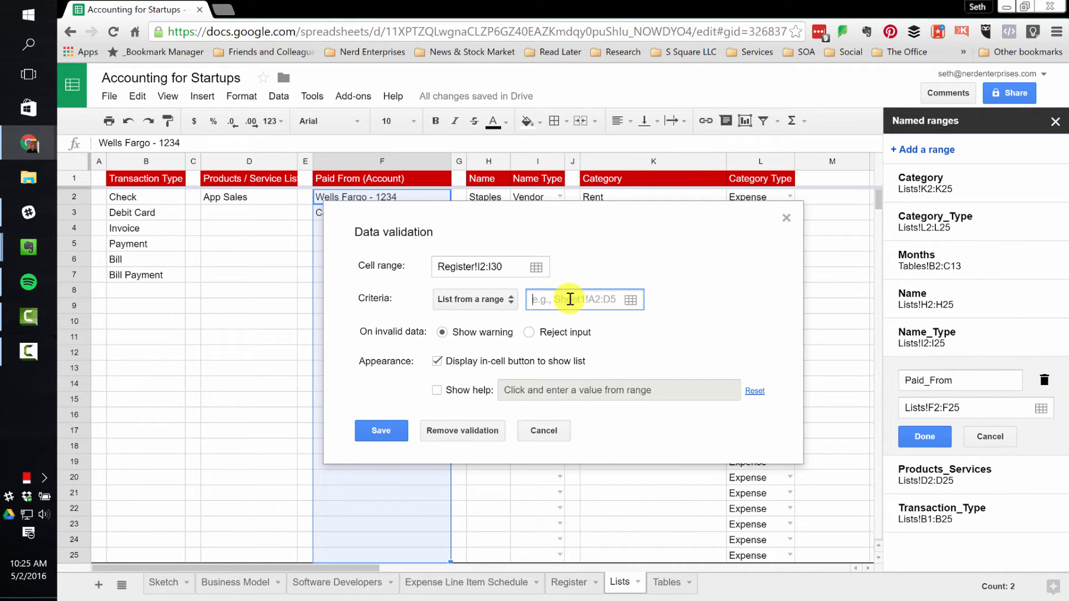
{"action": "key", "text": "ctrl+v"}
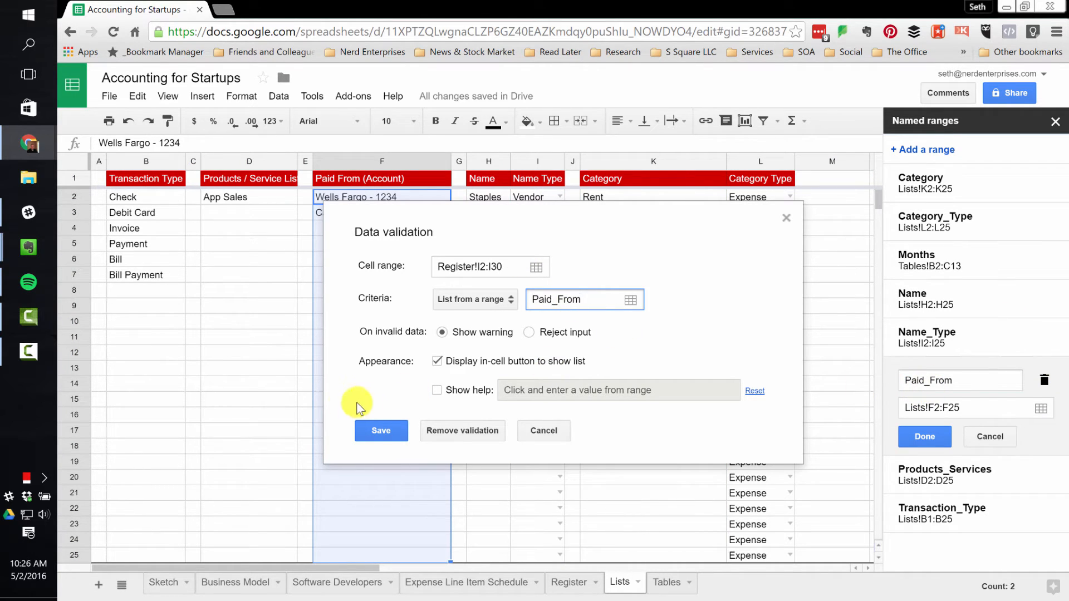
{"action": "left_click", "coordinate": [381, 431]}
{"action": "left_click", "coordinate": [568, 582]}
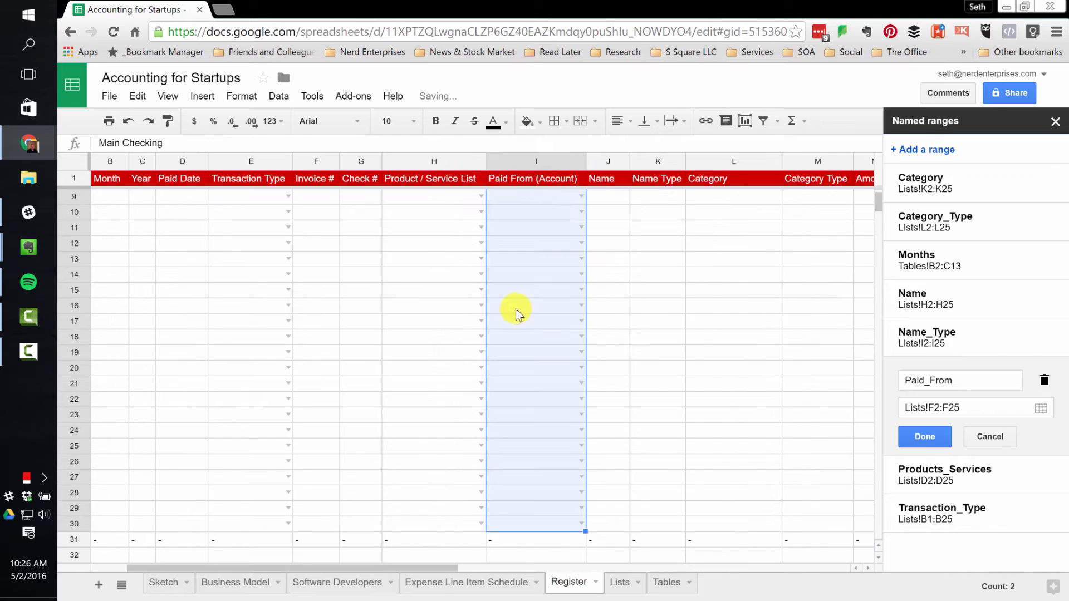
{"action": "scroll", "coordinate": [563, 243], "scroll_direction": "up", "scroll_amount": 3}
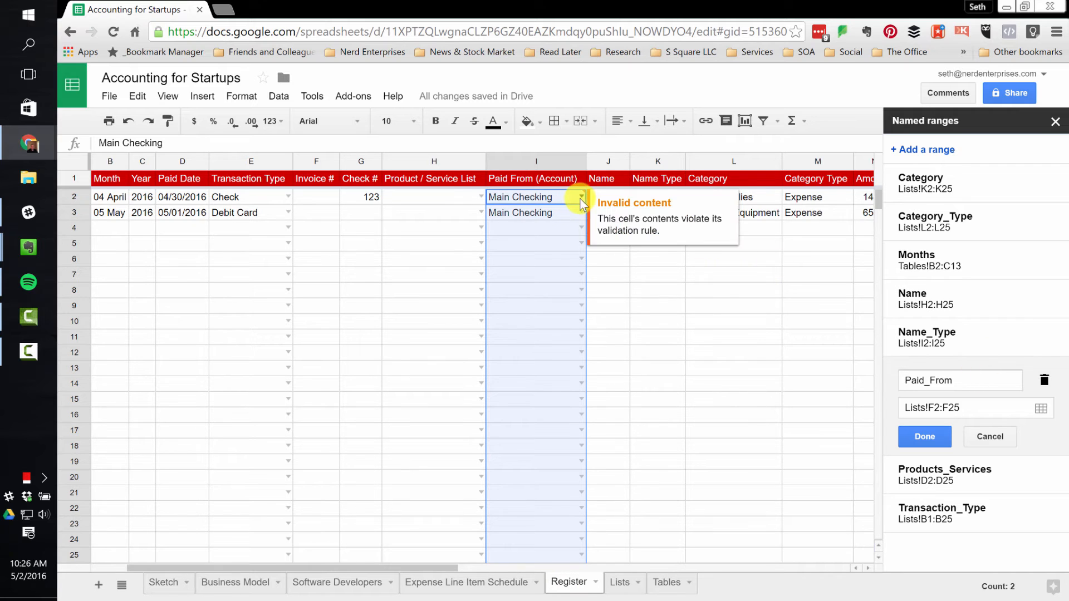
- Use the new Paid From (Account) dropdowns to set both I2 and I3 to the Wells Fargo account
{"action": "left_click", "coordinate": [569, 209]}
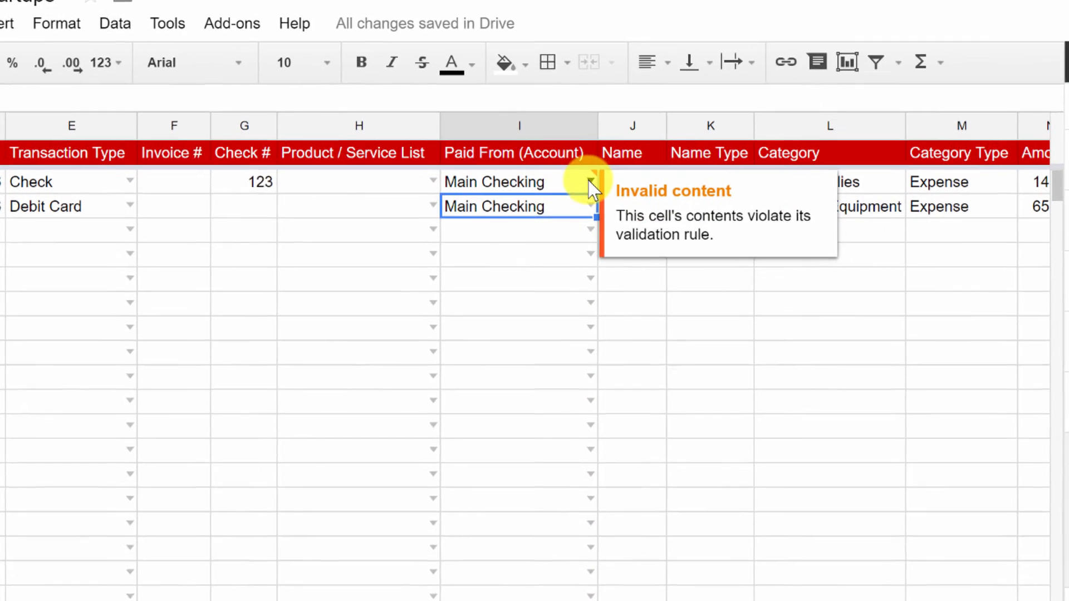
{"action": "double_click", "coordinate": [576, 196]}
{"action": "left_click", "coordinate": [556, 209]}
{"action": "left_click", "coordinate": [548, 203]}
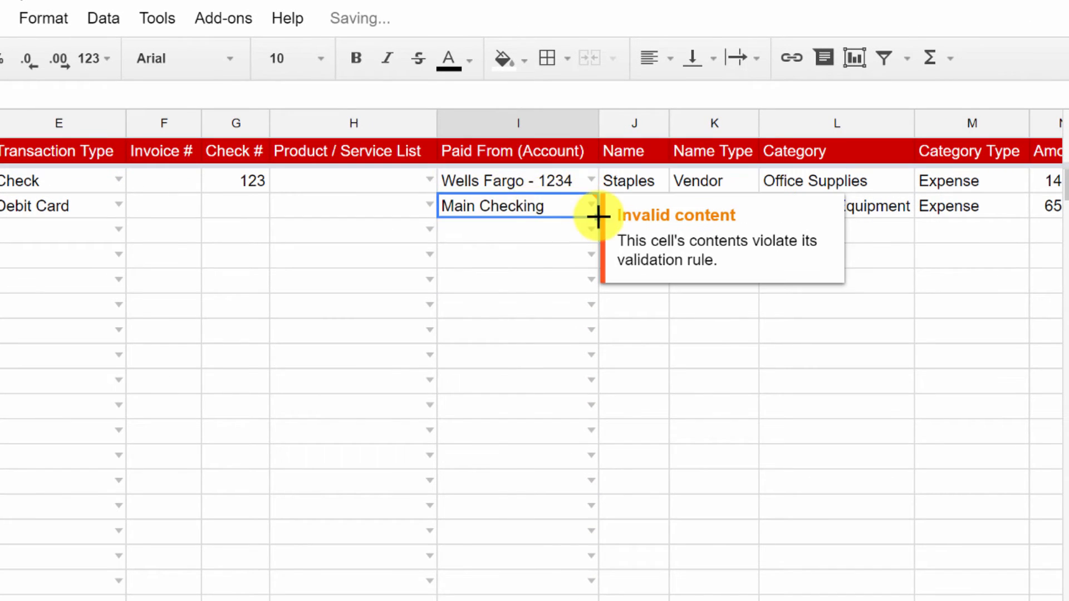
{"action": "left_click", "coordinate": [591, 204]}
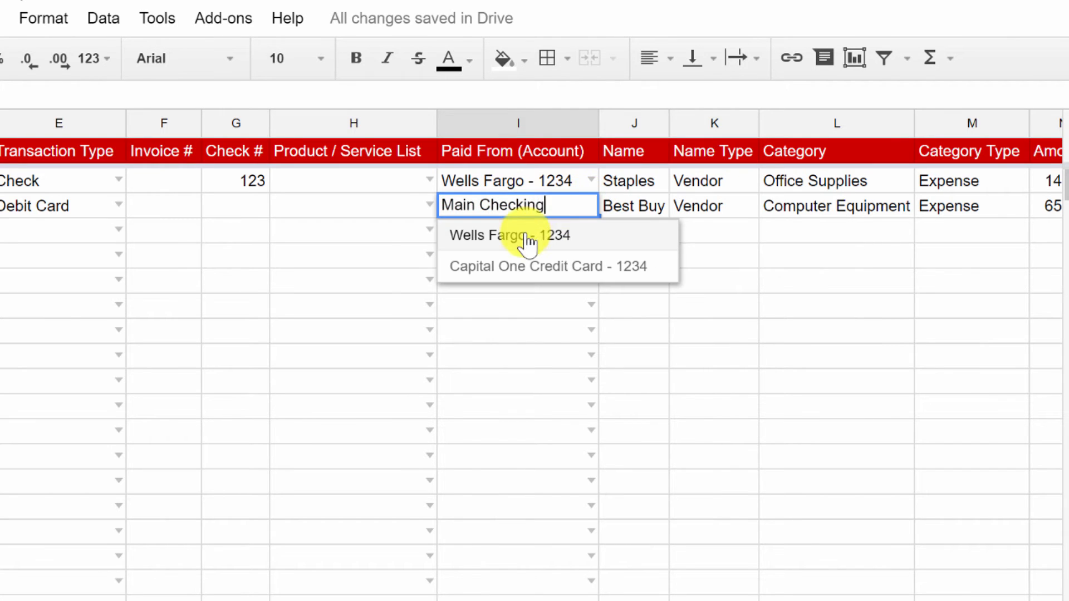
{"action": "left_click", "coordinate": [530, 238]}
{"action": "left_click", "coordinate": [513, 237]}
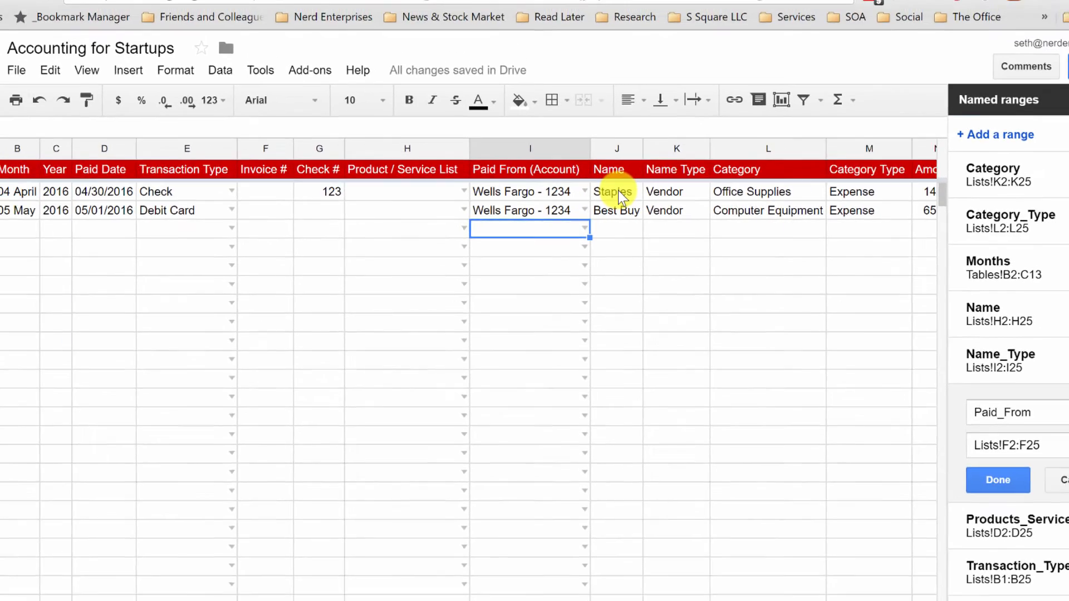
- Open data validation for the Register's Name cells J2:J30
{"action": "left_click", "coordinate": [632, 187]}
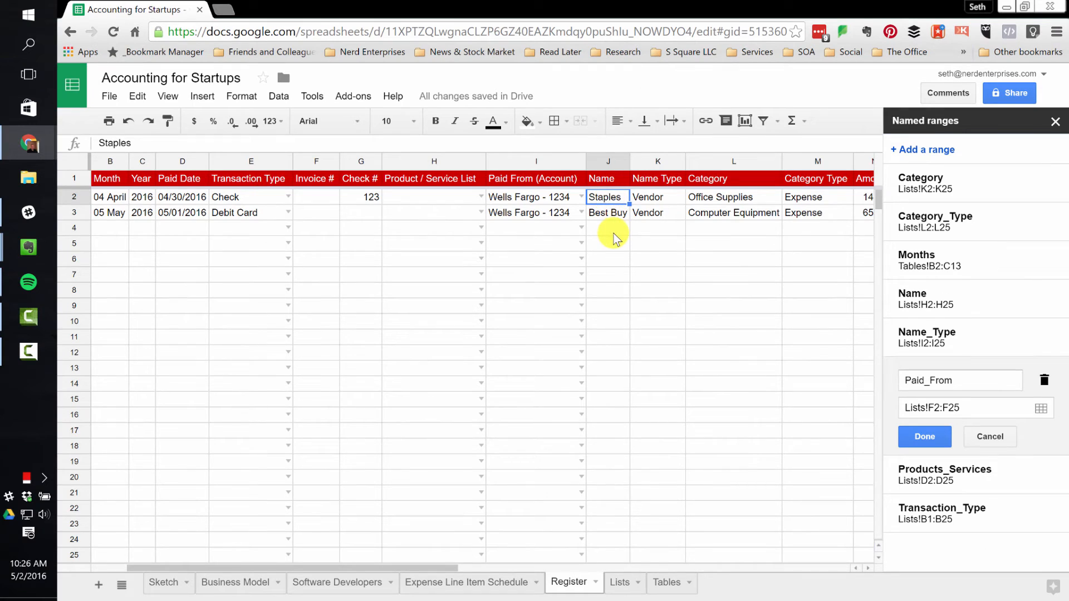
{"action": "key", "text": "ctrl+shift+Down"}
{"action": "key", "text": "ctrl+shift+Down"}
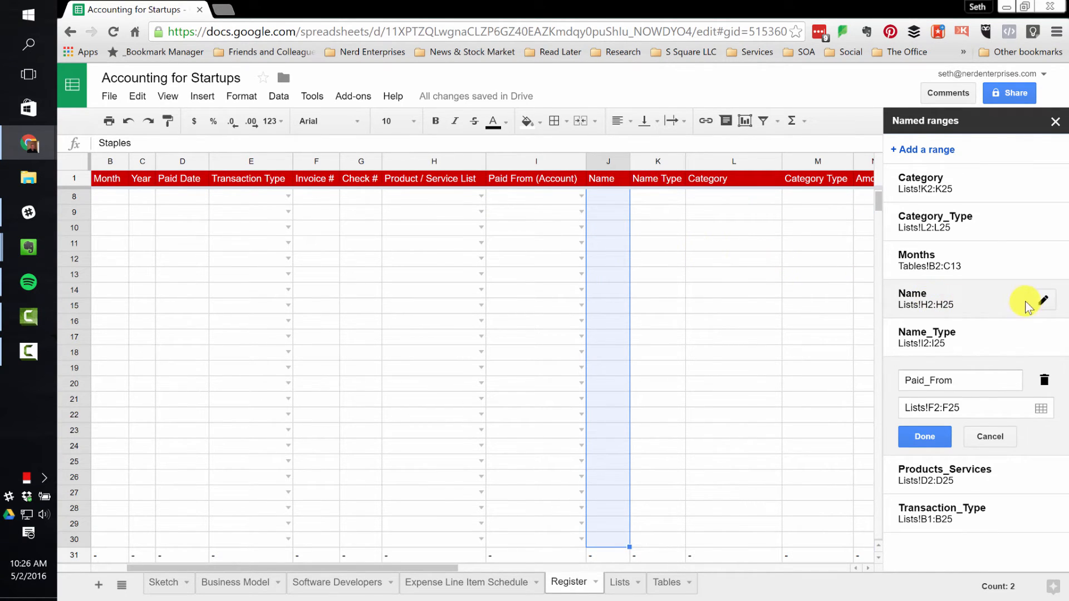
{"action": "left_click", "coordinate": [277, 96]}
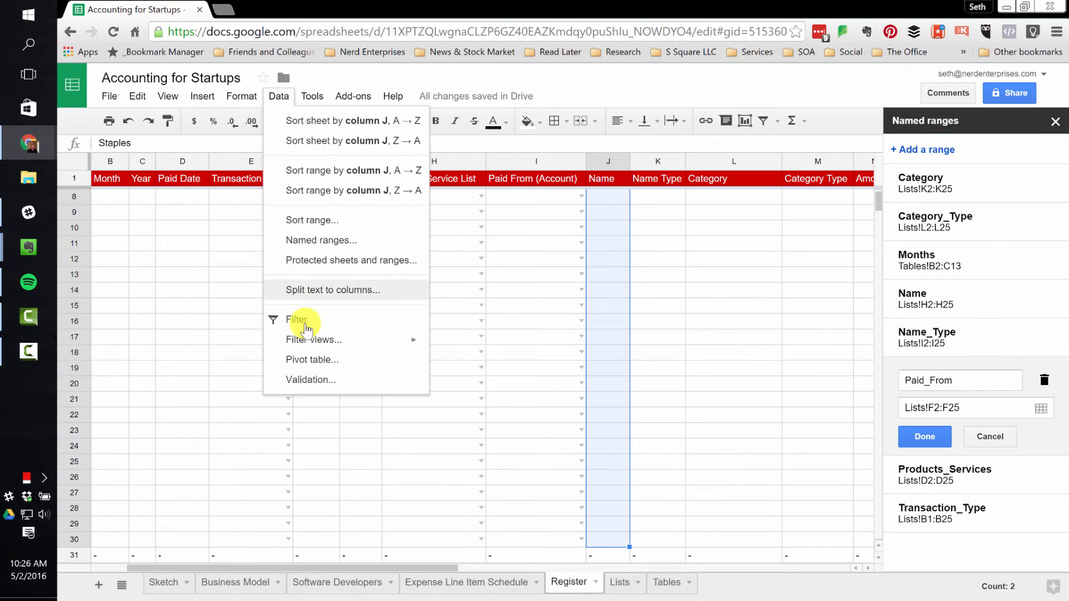
{"action": "left_click", "coordinate": [310, 379]}
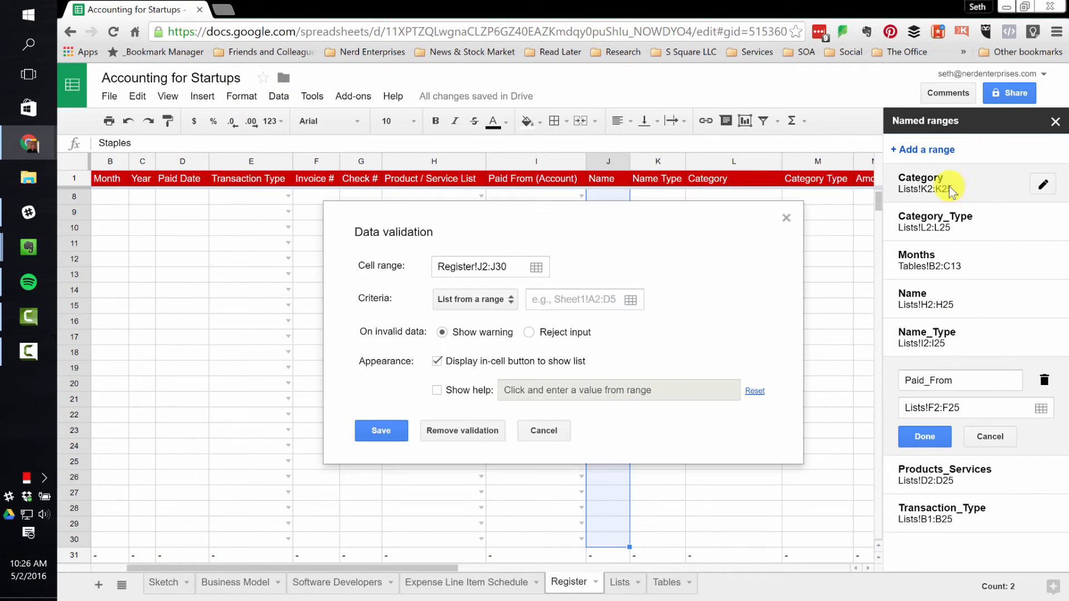
- Save the J2:J30 validation with the copied named range Name as its list source, and return to the Register sheet
{"action": "left_click", "coordinate": [1057, 291]}
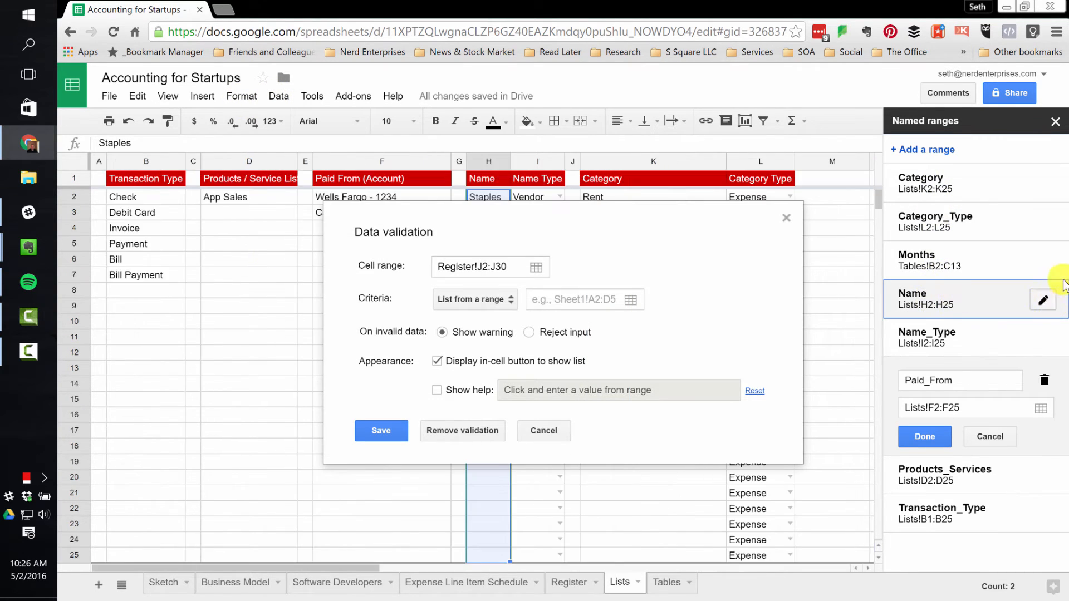
{"action": "left_click", "coordinate": [1043, 299]}
{"action": "key", "text": "ctrl+c"}
{"action": "left_click", "coordinate": [563, 301]}
{"action": "key", "text": "ctrl+v"}
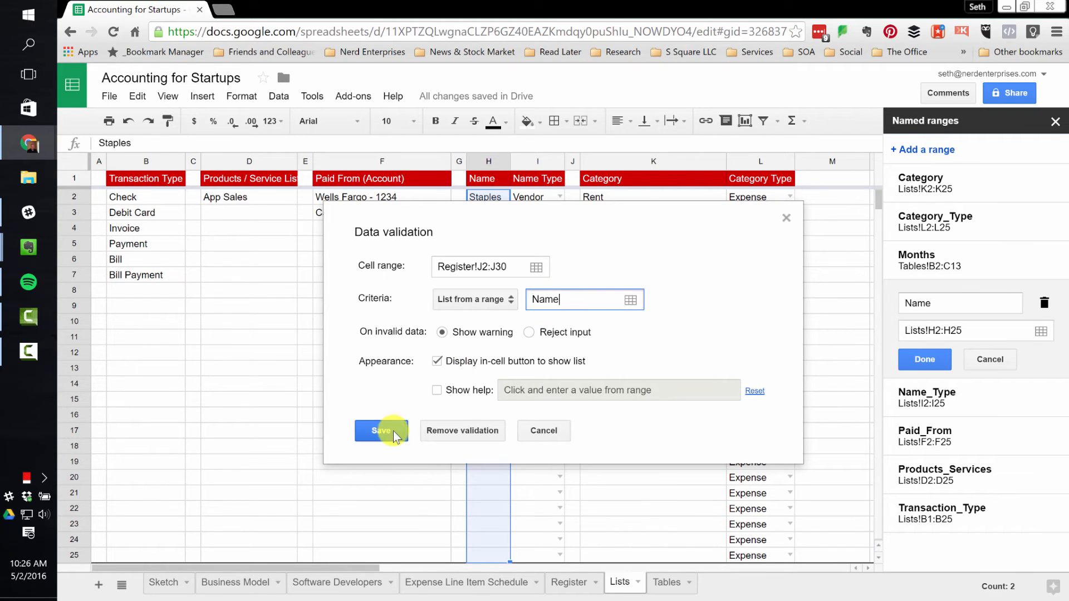
{"action": "left_click", "coordinate": [380, 430]}
{"action": "left_click", "coordinate": [566, 582]}
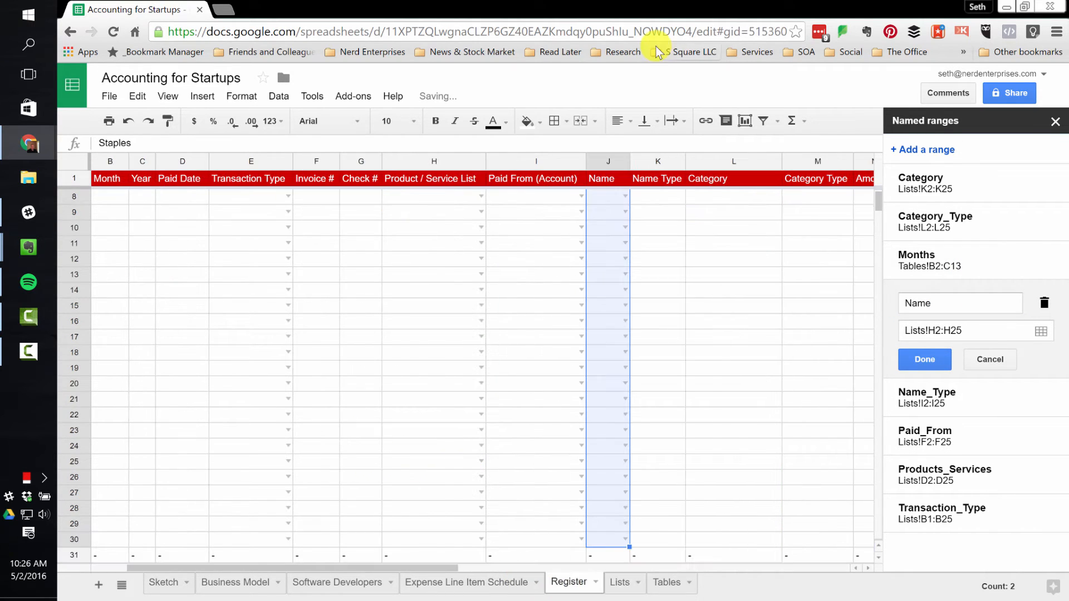
- Use the new Name dropdowns to choose Staples in J2 and Best Buy in J3
{"action": "left_click", "coordinate": [602, 195]}
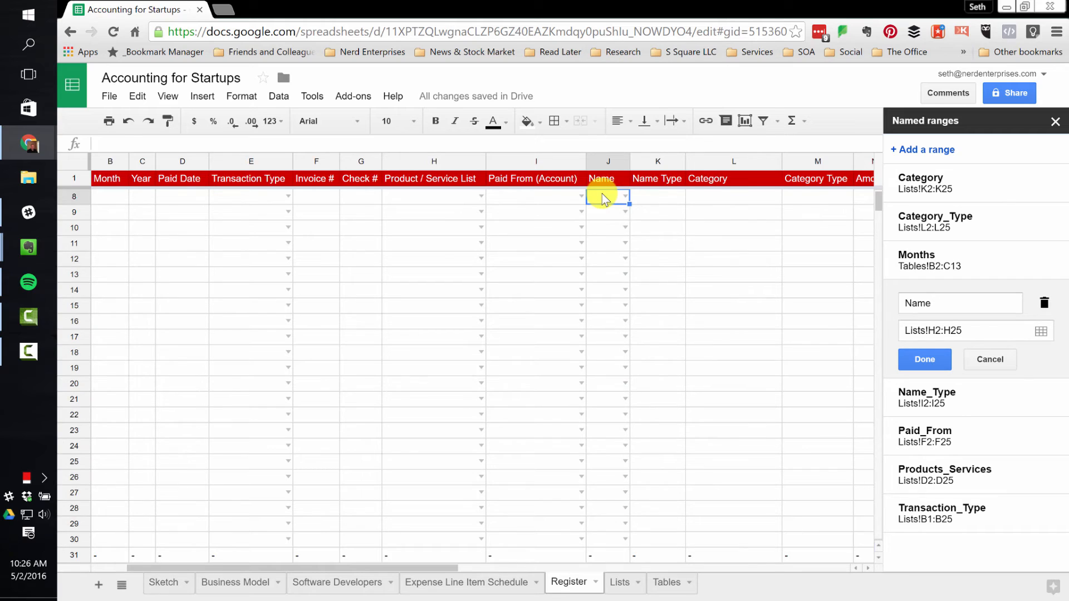
{"action": "key", "text": "ctrl+Up"}
{"action": "key", "text": "ctrl+Up"}
{"action": "key", "text": "Down"}
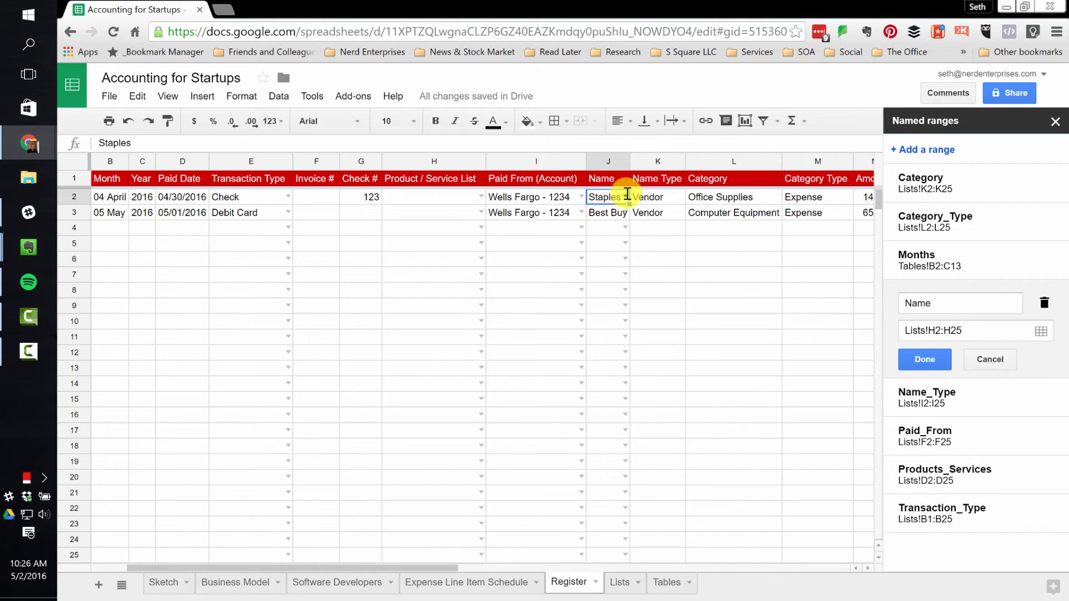
{"action": "left_click", "coordinate": [626, 196]}
{"action": "left_click", "coordinate": [608, 215]}
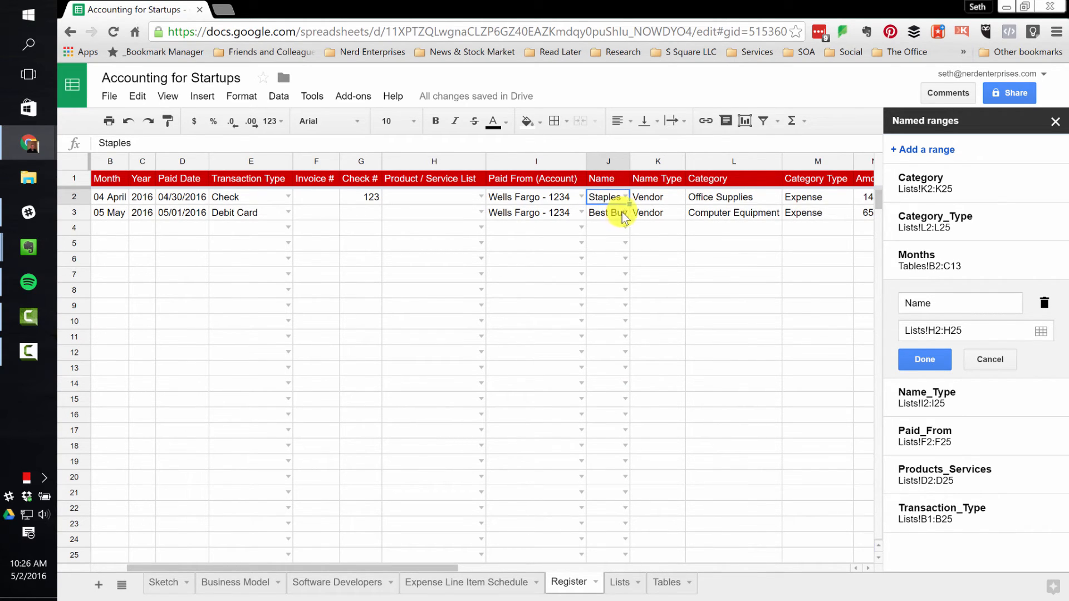
{"action": "left_click", "coordinate": [625, 213]}
{"action": "left_click", "coordinate": [616, 230]}
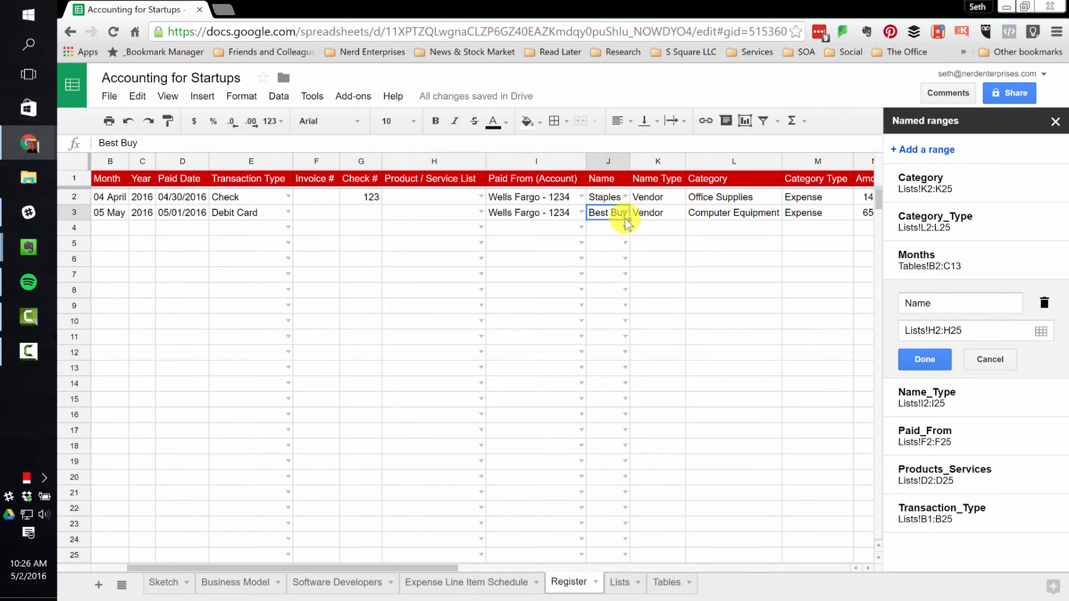
- Enter the formula =VLOOKUP(J2,Lists!H1:I25,2,false) in the Register's Name Type cell K2
{"action": "left_click", "coordinate": [668, 196]}
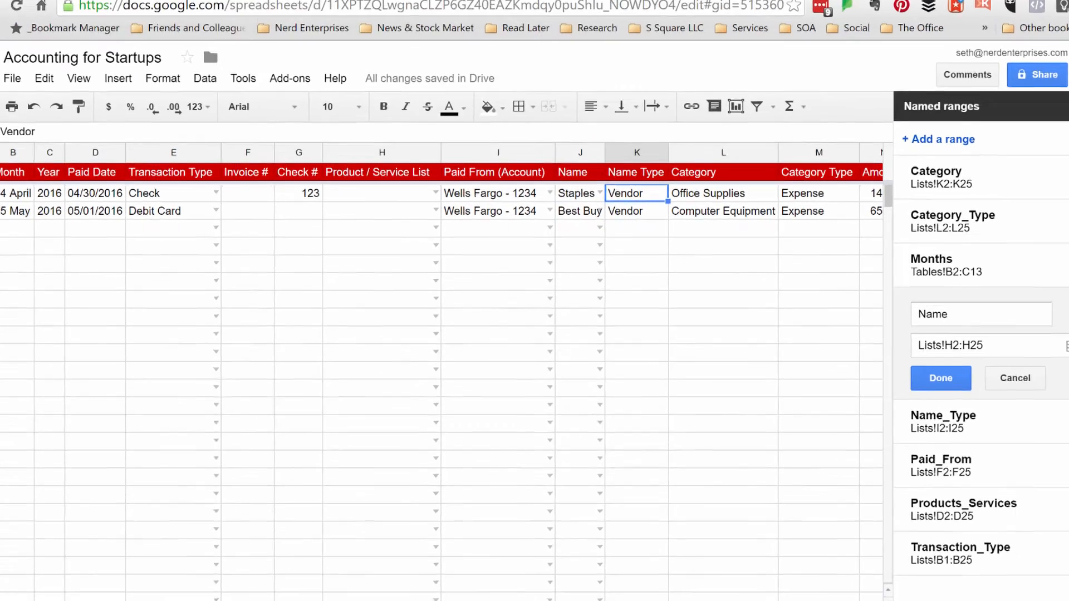
{"action": "type", "text": "="}
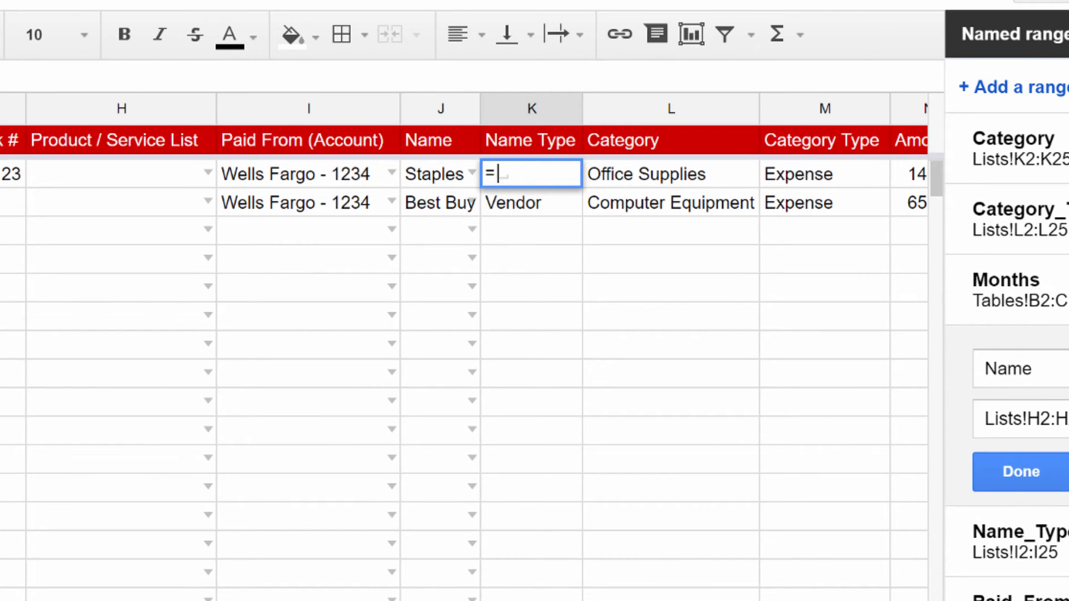
{"action": "type", "text": "vlo"}
{"action": "key", "text": "Tab"}
{"action": "left_click", "coordinate": [467, 175]}
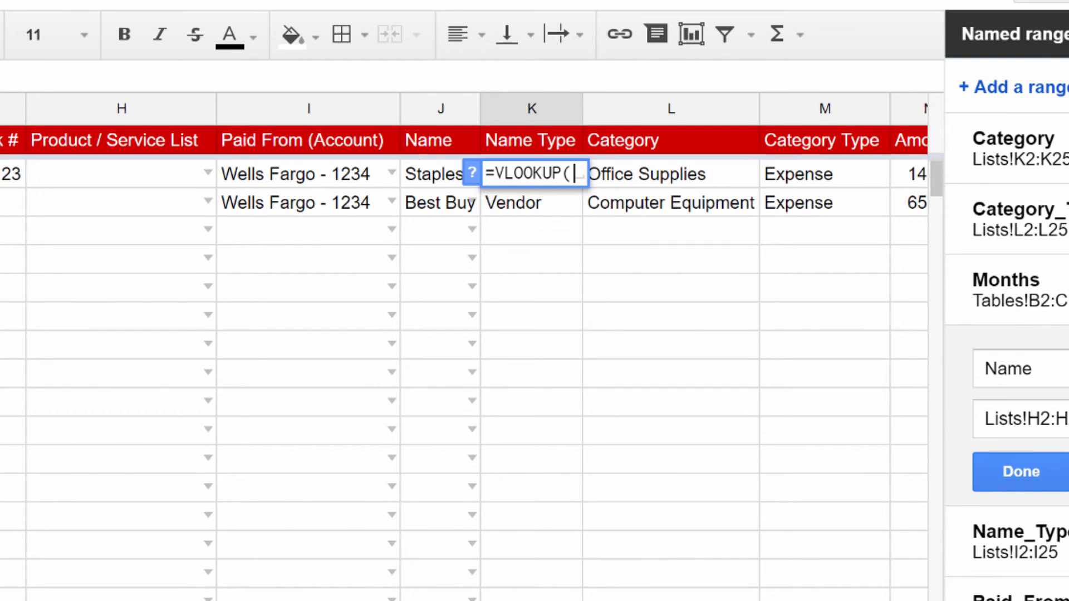
{"action": "type", "text": ","}
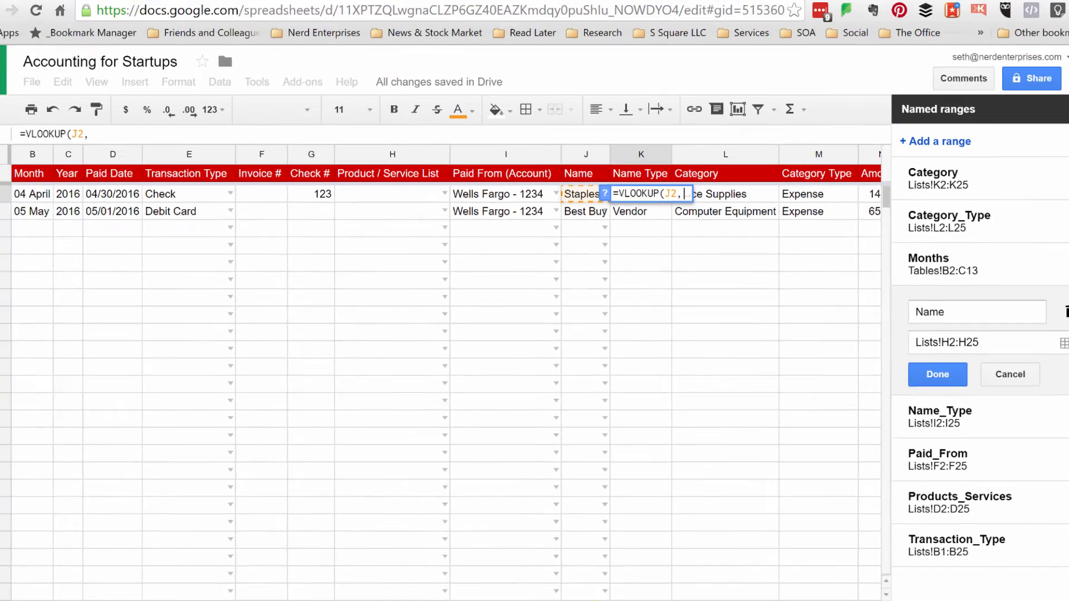
{"action": "left_click", "coordinate": [619, 583]}
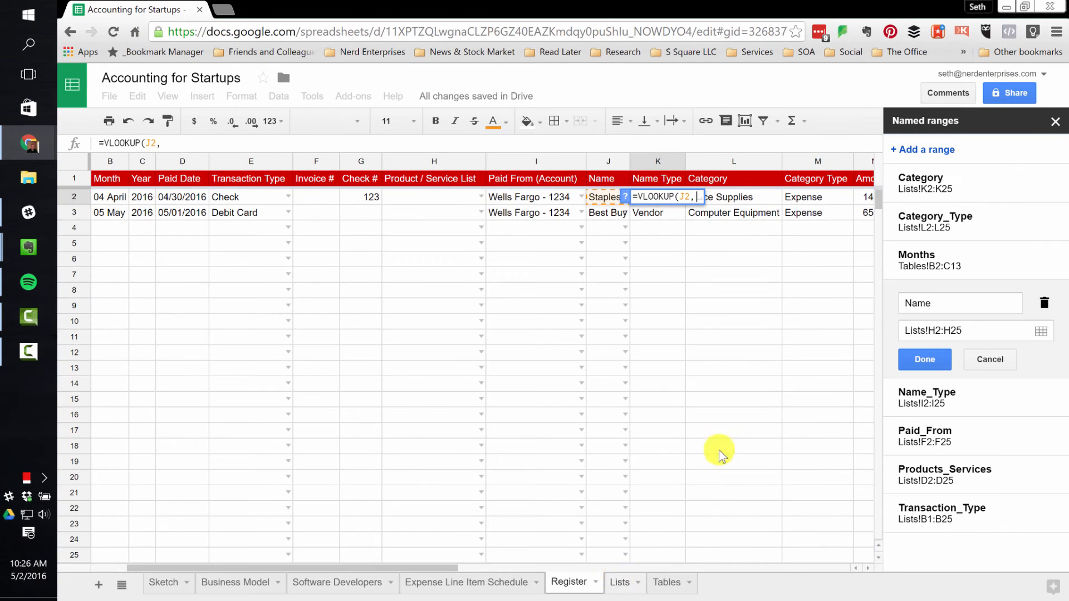
{"action": "left_click_drag", "start_coordinate": [485, 178], "coordinate": [546, 460]}
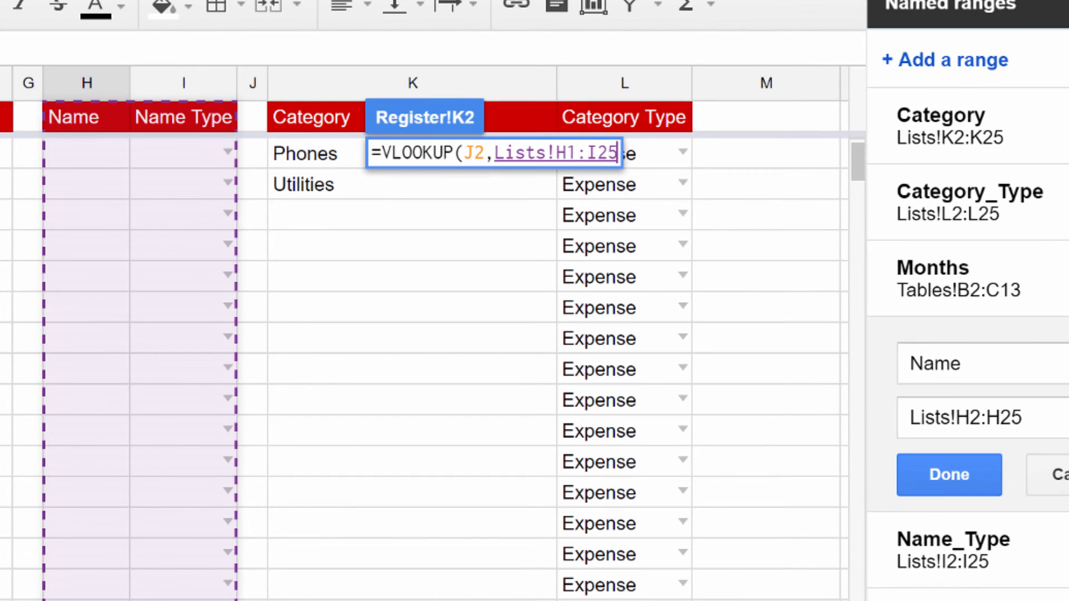
{"action": "type", "text": ",2,false)"}
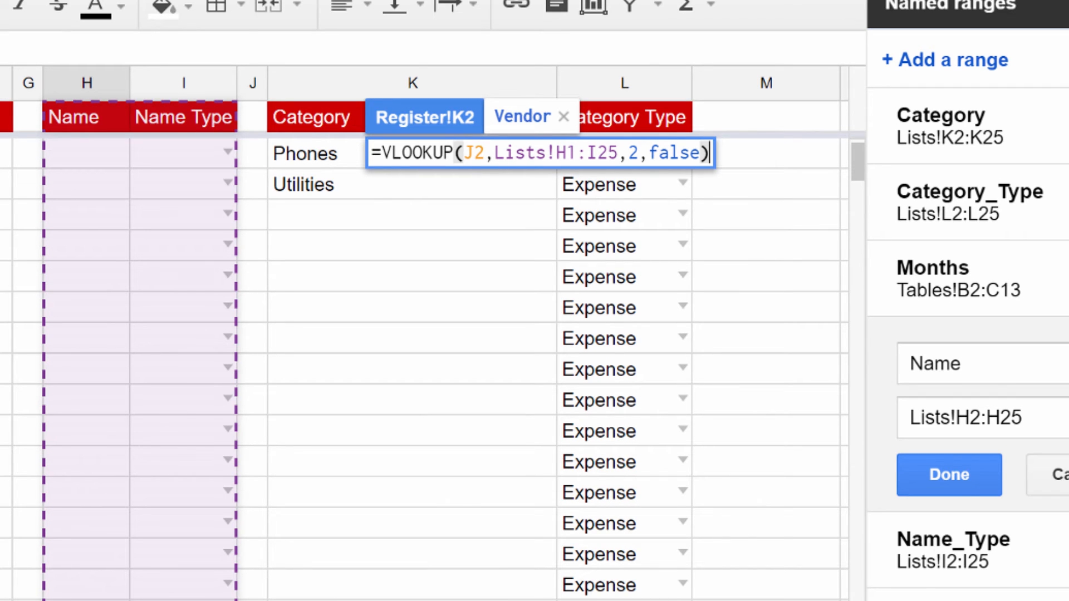
{"action": "key", "text": "Return"}
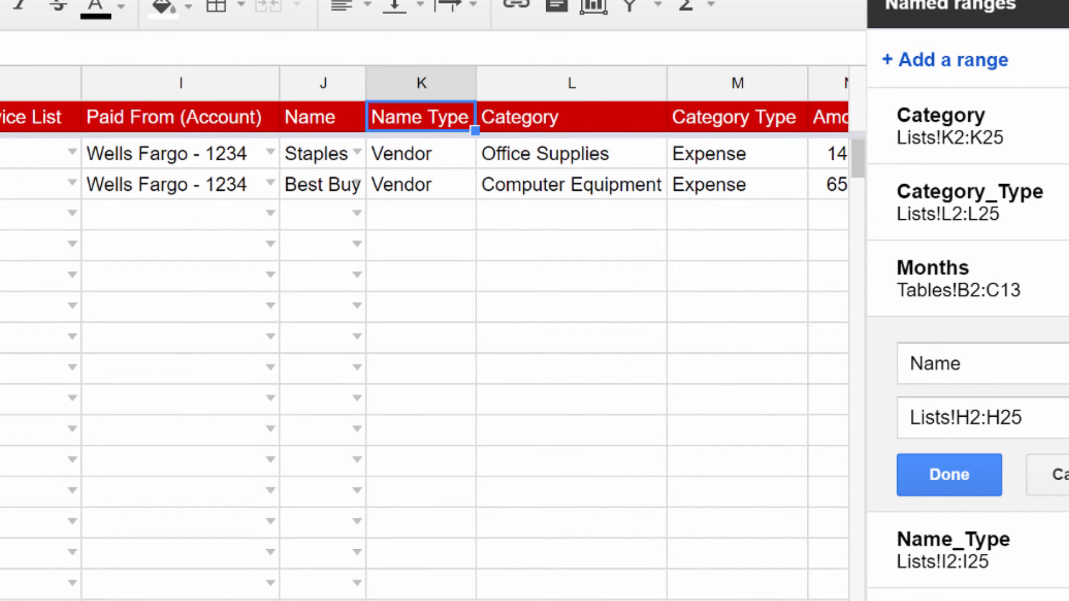
- Copy the K2 lookup formula down the Name Type column into K3:K30, stopping above the row 31 divider
{"action": "key", "text": "ctrl+c"}
{"action": "key", "text": "Down"}
{"action": "key", "text": "ctrl+v"}
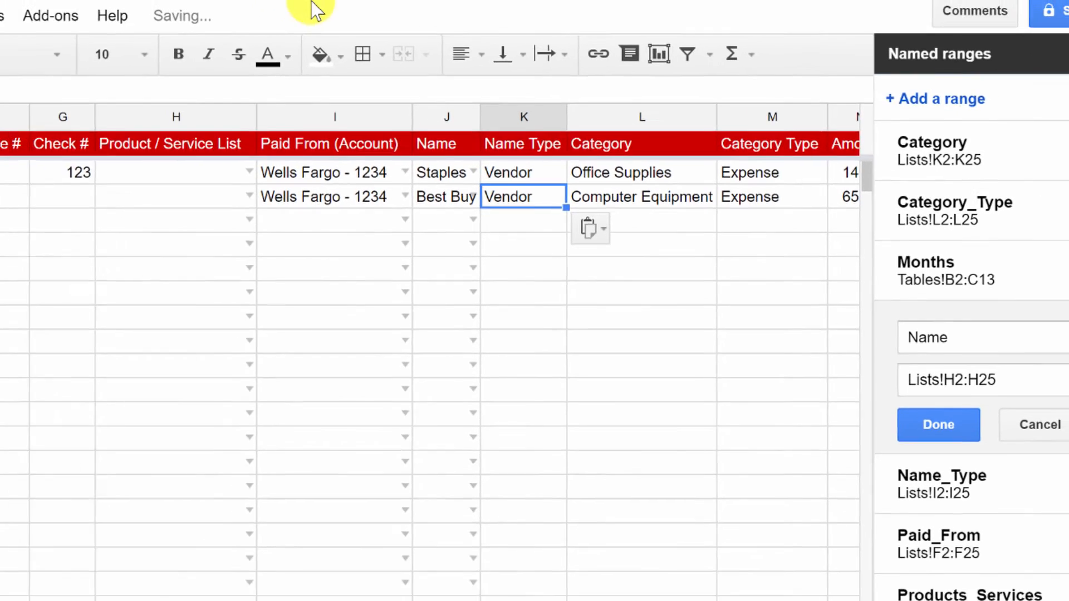
{"action": "key", "text": "Down"}
{"action": "key", "text": "Left"}
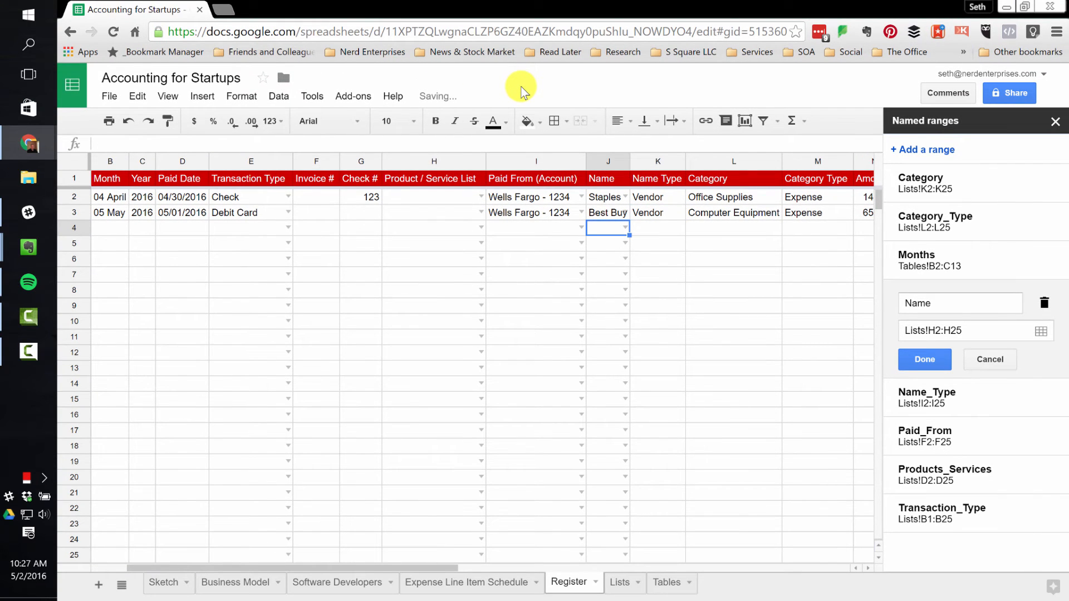
{"action": "key", "text": "Right"}
{"action": "key", "text": "ctrl+shift+Down"}
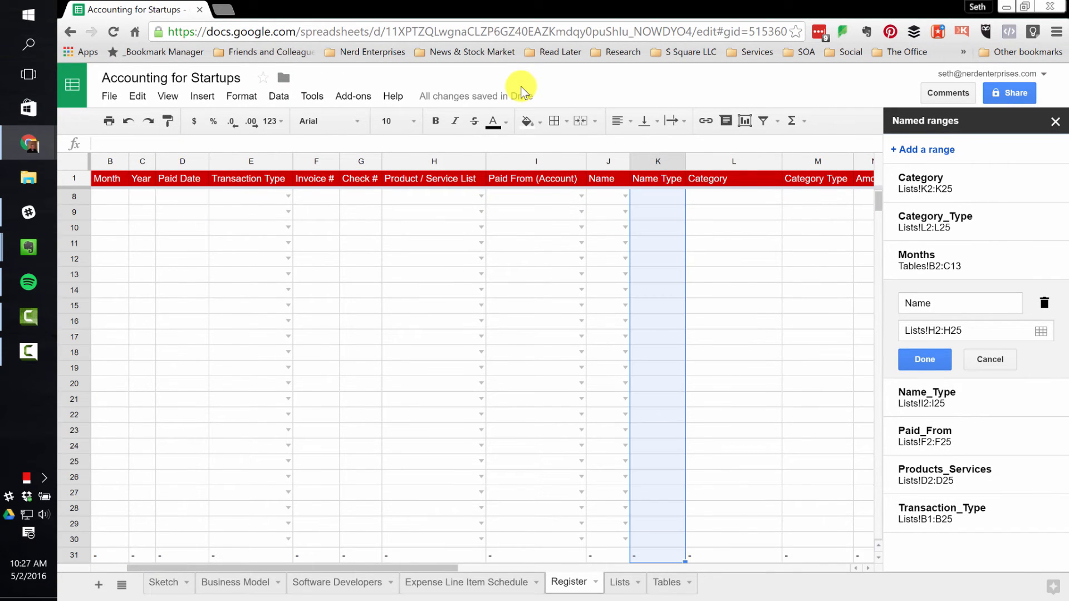
{"action": "key", "text": "ctrl+v"}
{"action": "key", "text": "ctrl+Up"}
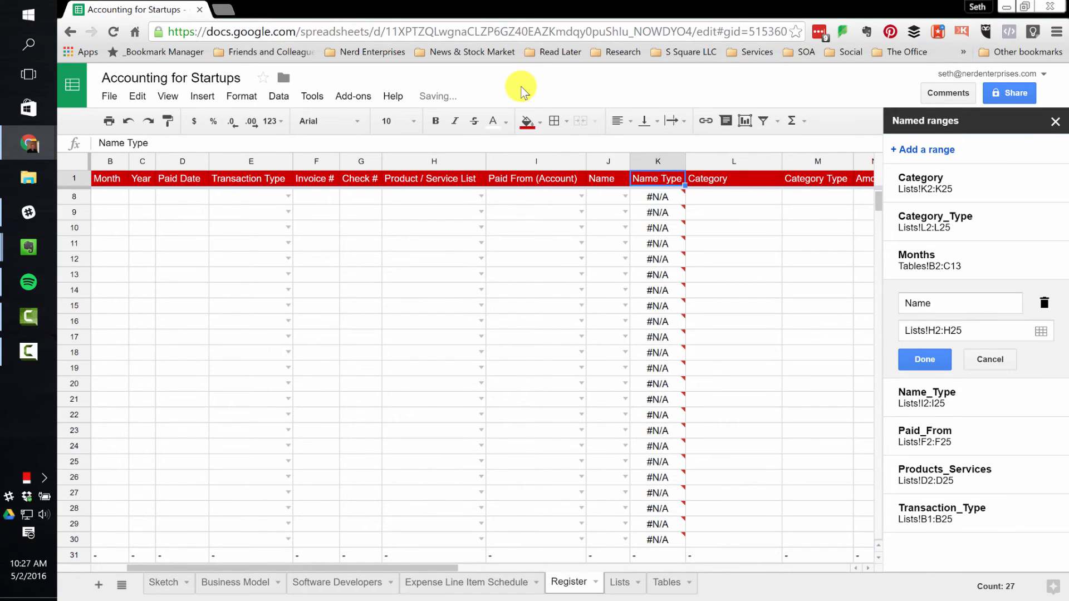
- Wrap K4's lookup as =If(J4="","",VLOOKUP(J4,Lists!H3:I27,2,false)) and copy the formula down the Name Type column to K30
{"action": "key", "text": "Down"}
{"action": "key", "text": "Down"}
{"action": "key", "text": "Down"}
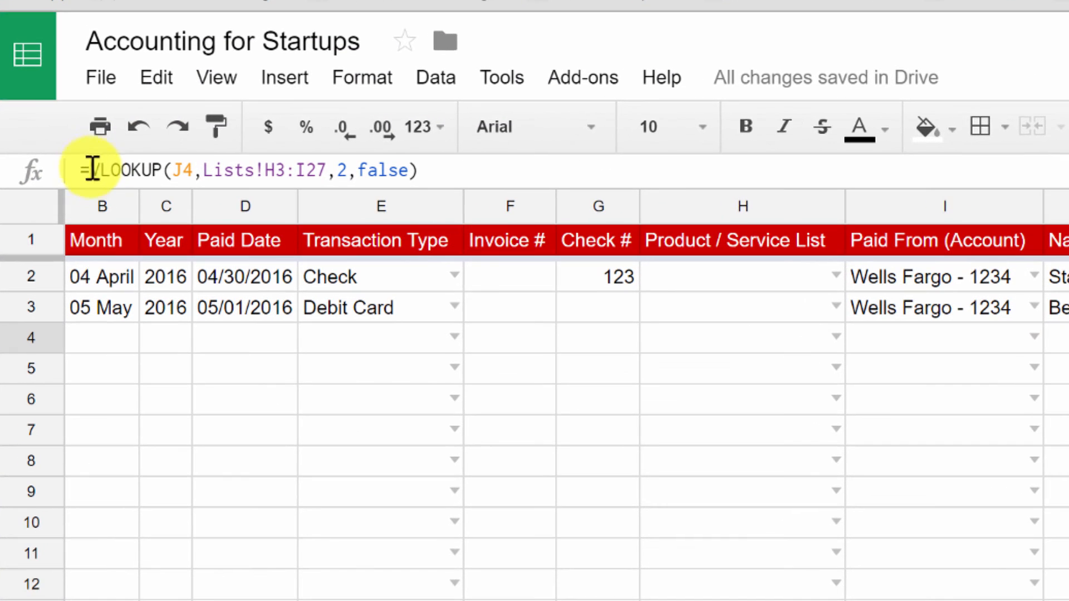
{"action": "left_click", "coordinate": [90, 170]}
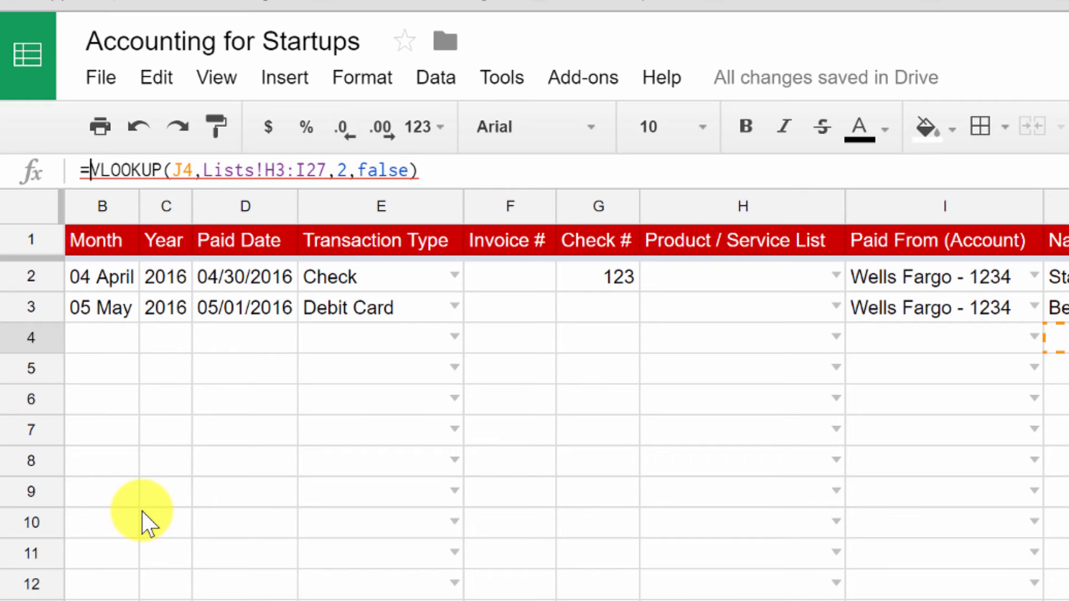
{"action": "type", "text": "If("}
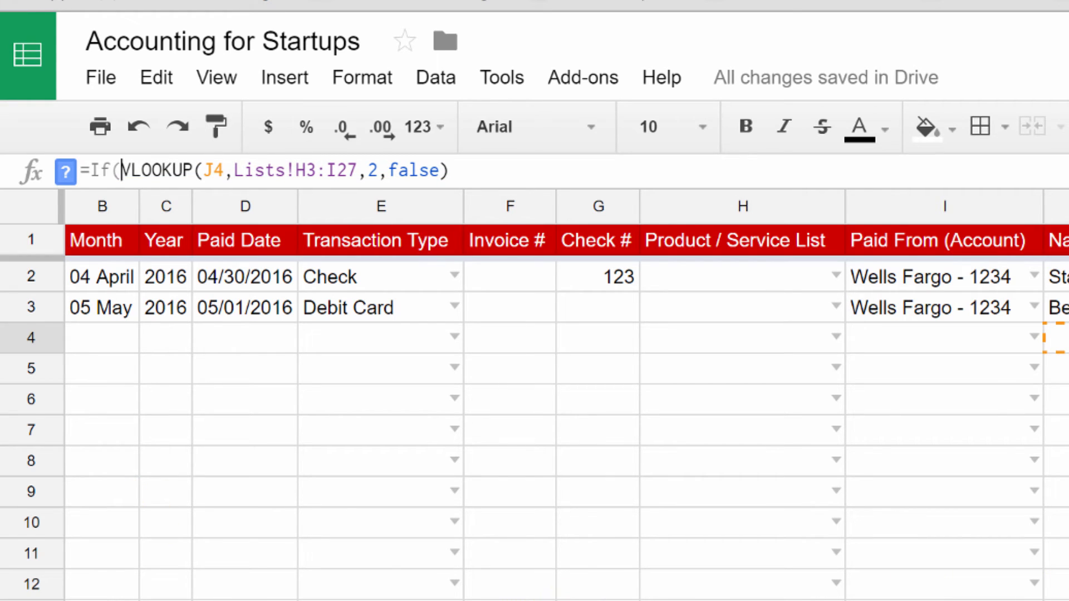
{"action": "left_click", "coordinate": [1058, 338]}
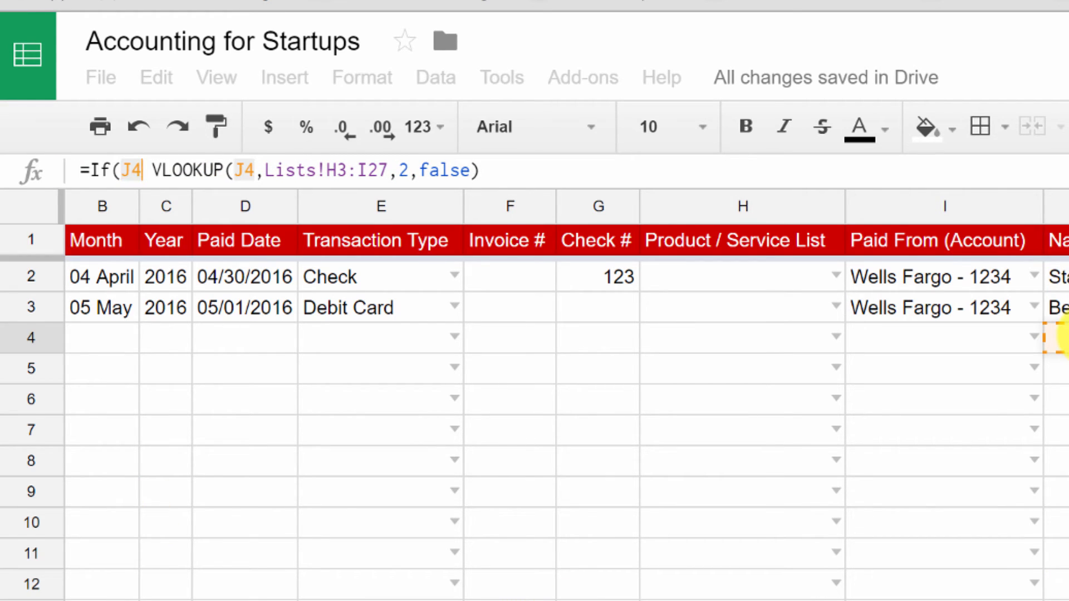
{"action": "type", "text": "=\"\""}
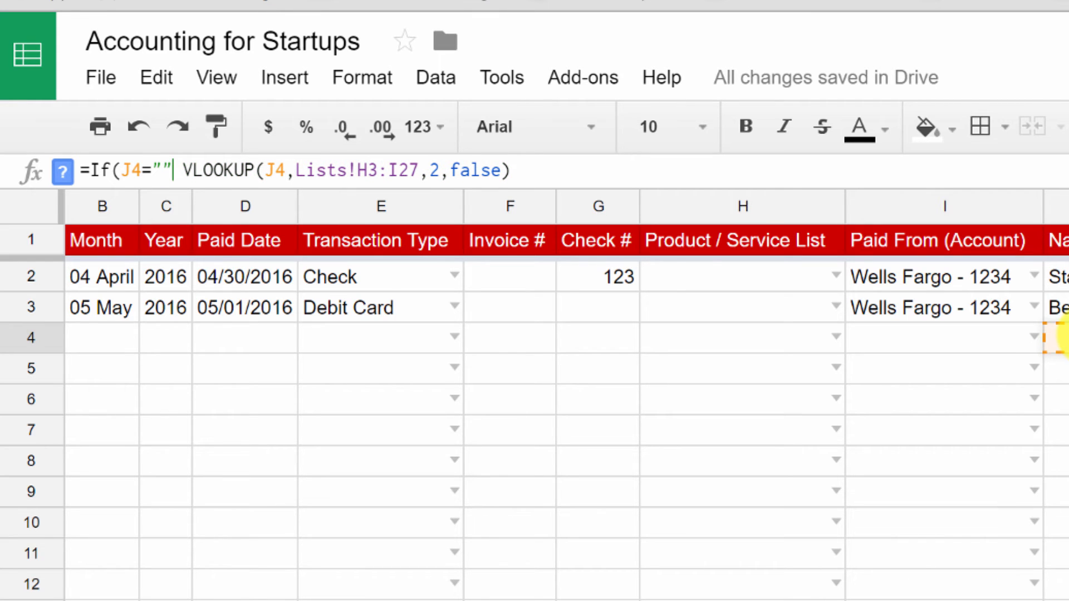
{"action": "type", "text": ","}
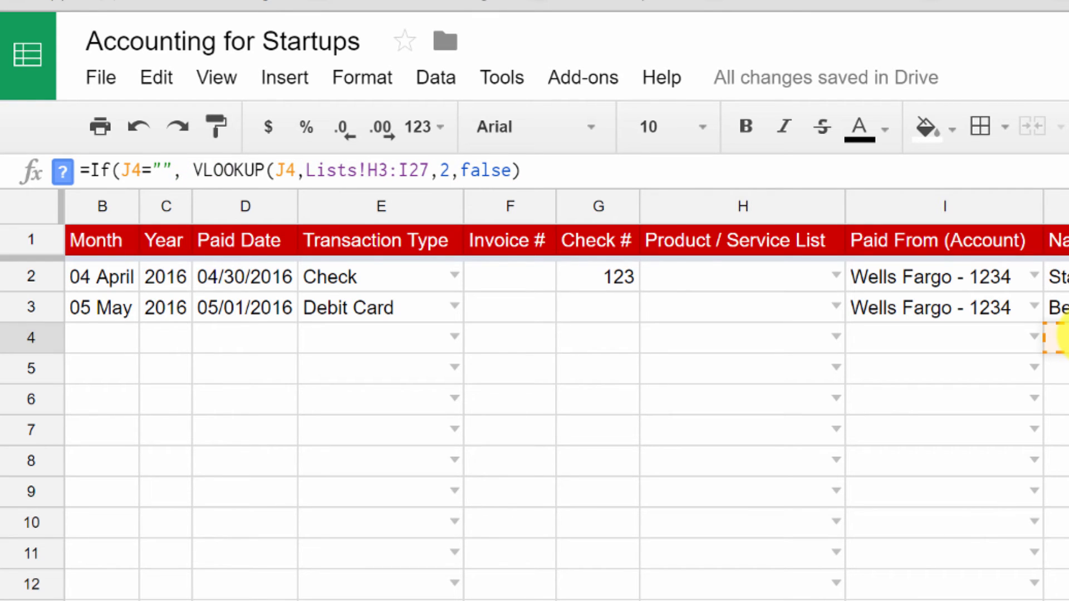
{"action": "type", "text": "\"\""}
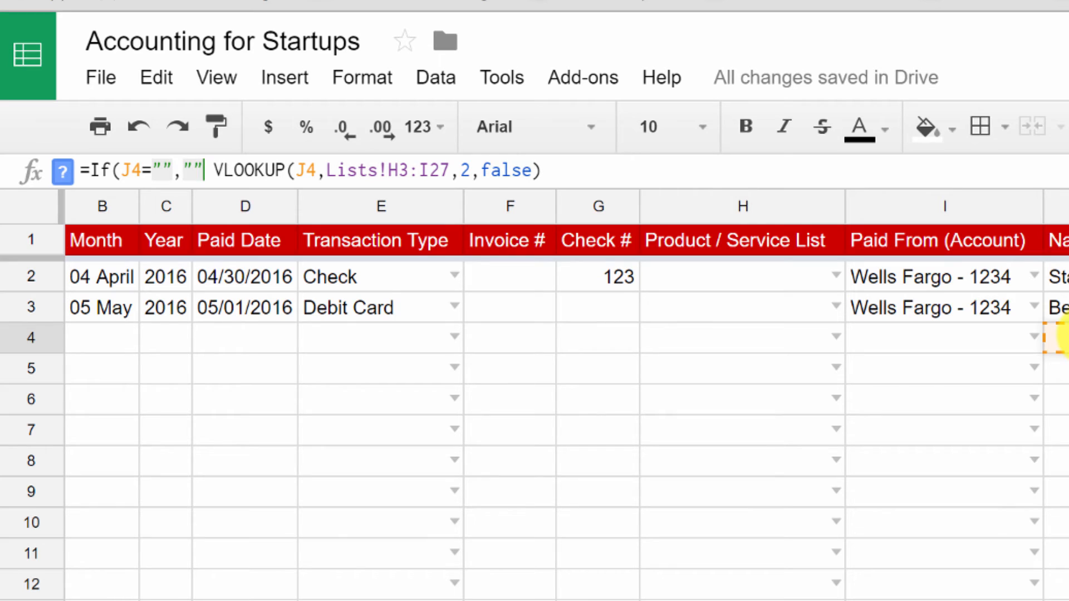
{"action": "type", "text": ","}
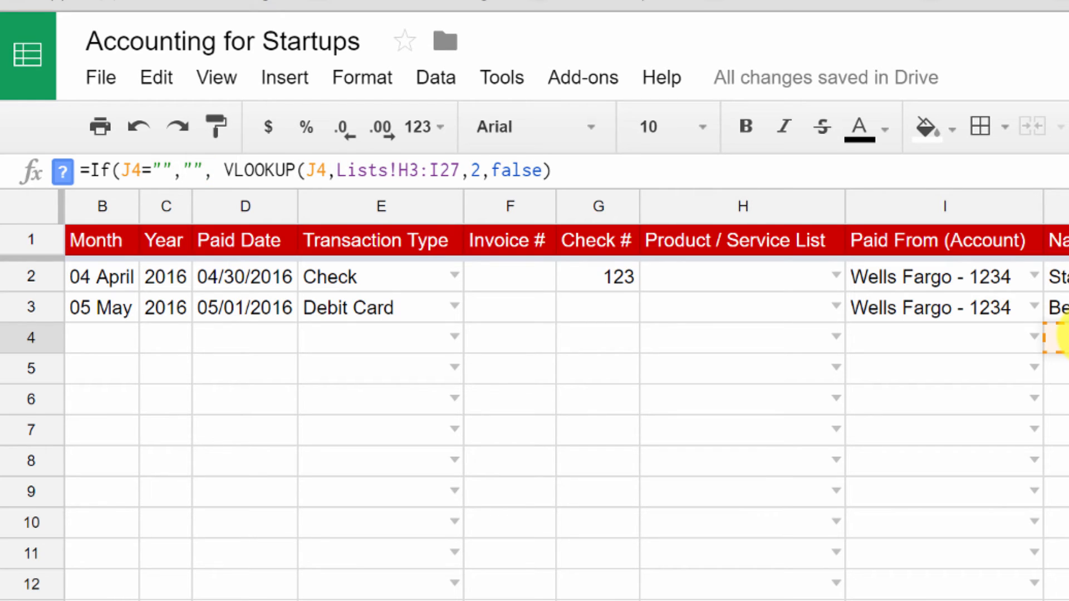
{"action": "key", "text": "Delete"}
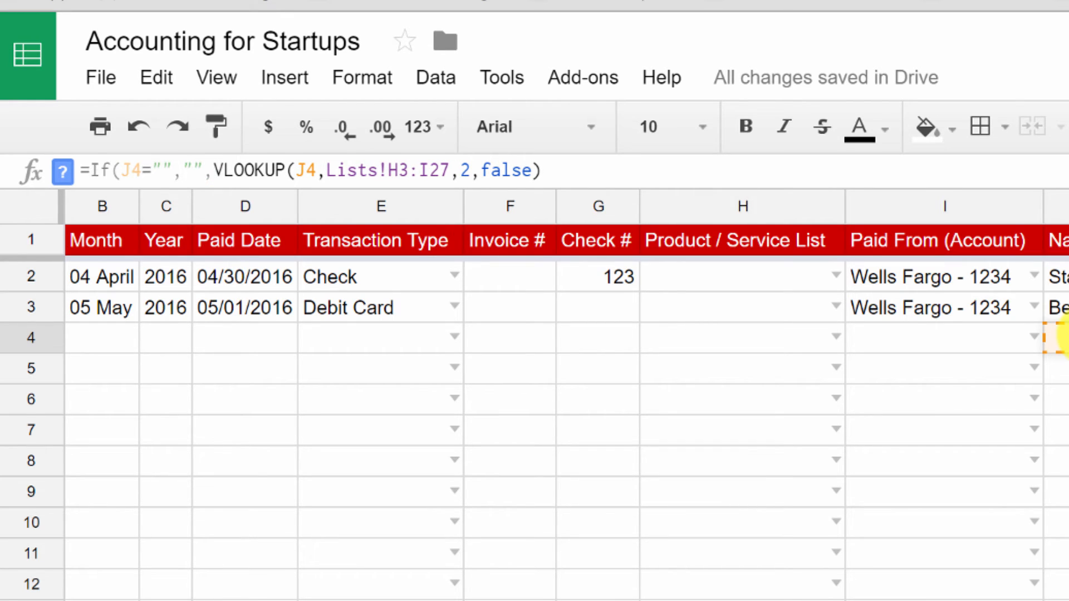
{"action": "left_click", "coordinate": [620, 172]}
{"action": "type", "text": ")"}
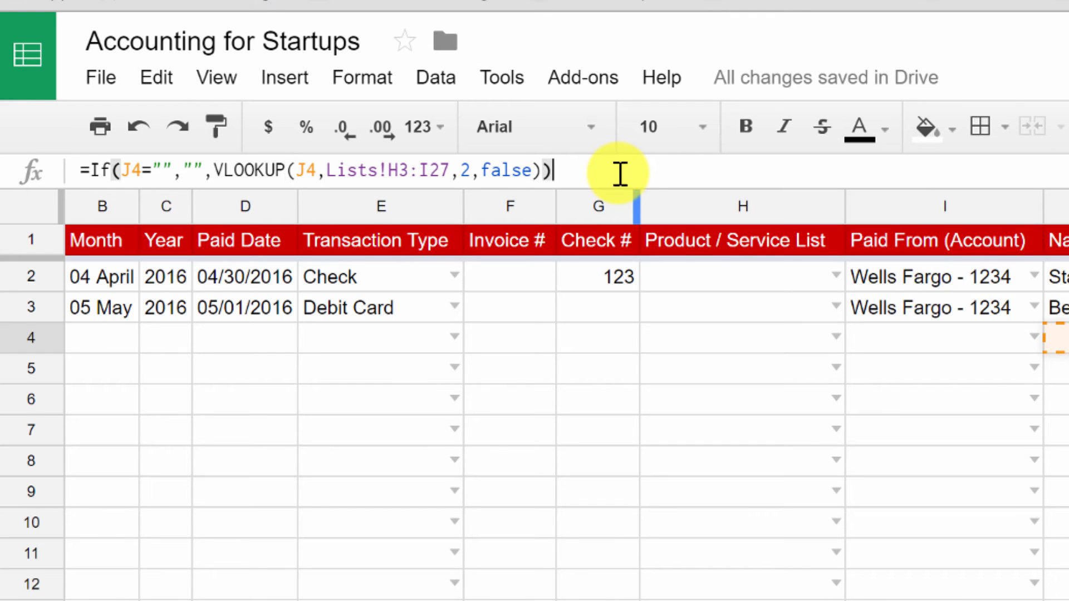
{"action": "key", "text": "Return"}
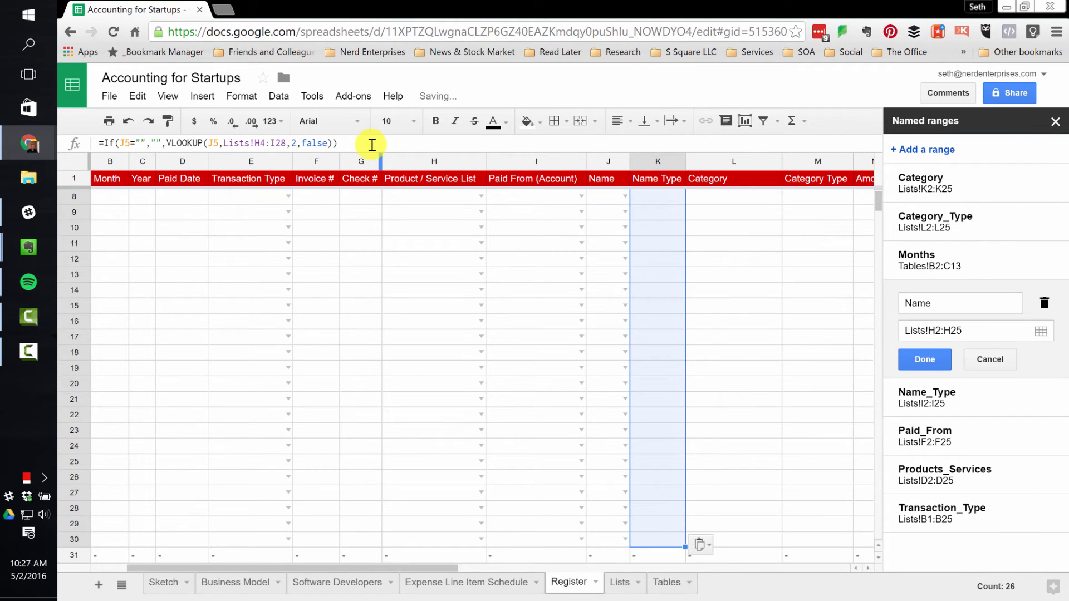
- Choose Staples from the Name choices in J4 of the Register to test the Name Type lookup
{"action": "key", "text": "ctrl+Up"}
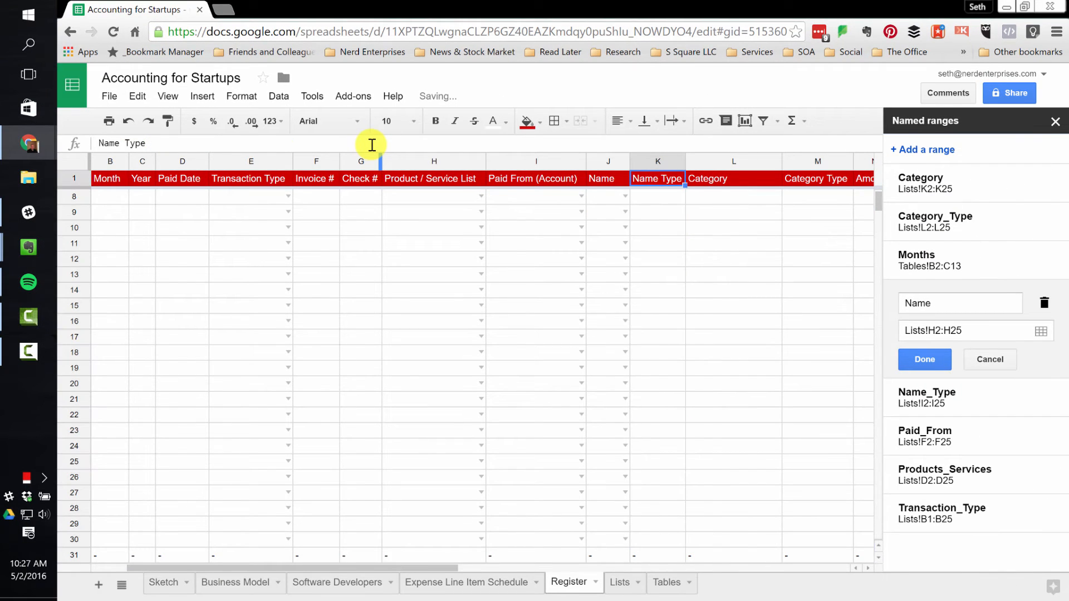
{"action": "key", "text": "Down"}
{"action": "key", "text": "Down"}
{"action": "key", "text": "Down"}
{"action": "key", "text": "Left"}
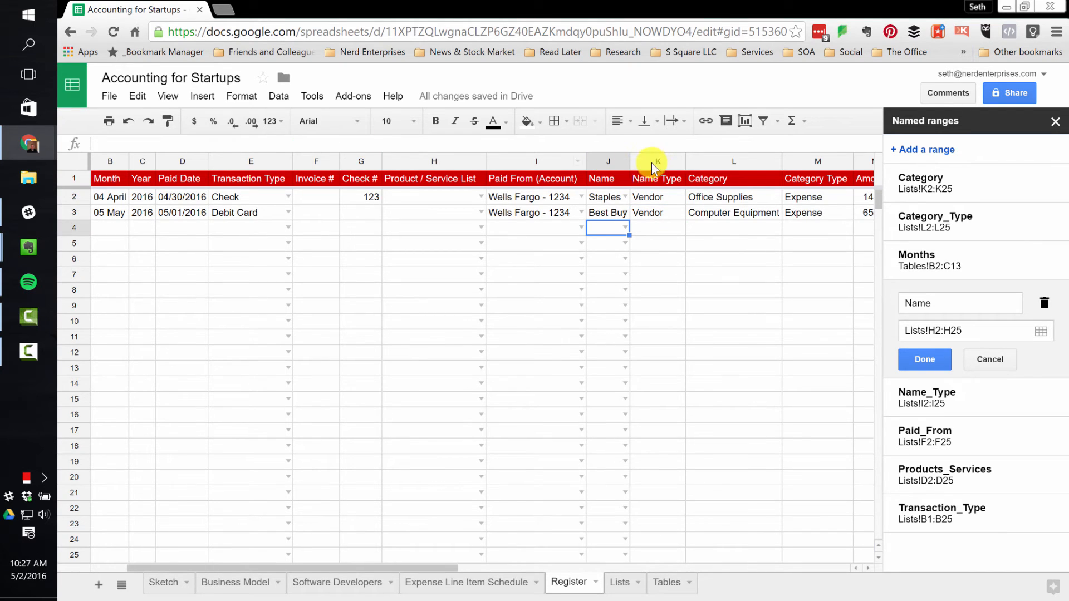
{"action": "left_click", "coordinate": [625, 227]}
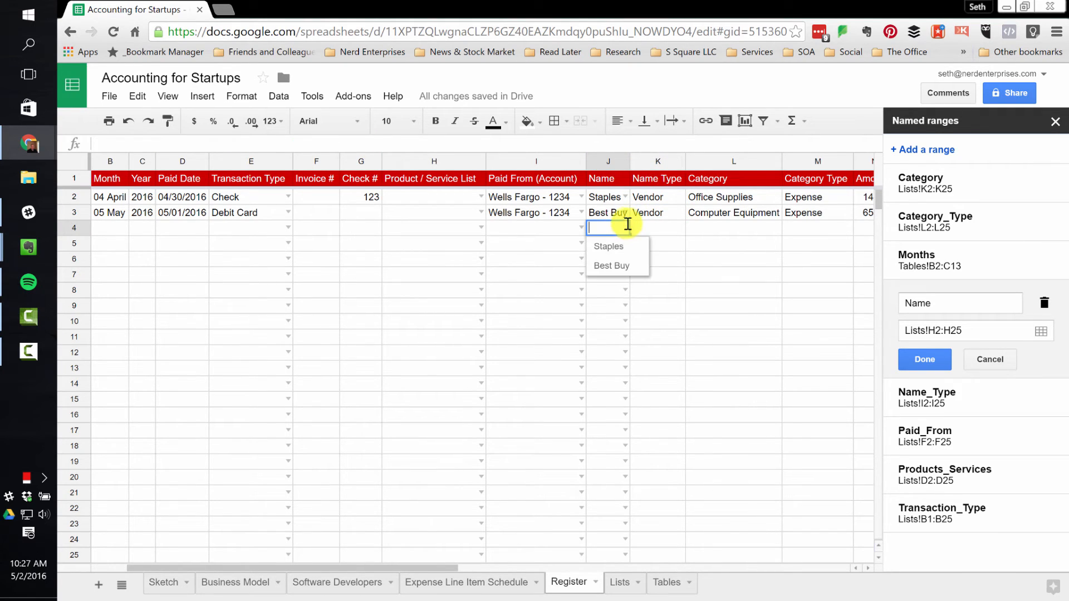
{"action": "left_click", "coordinate": [610, 244]}
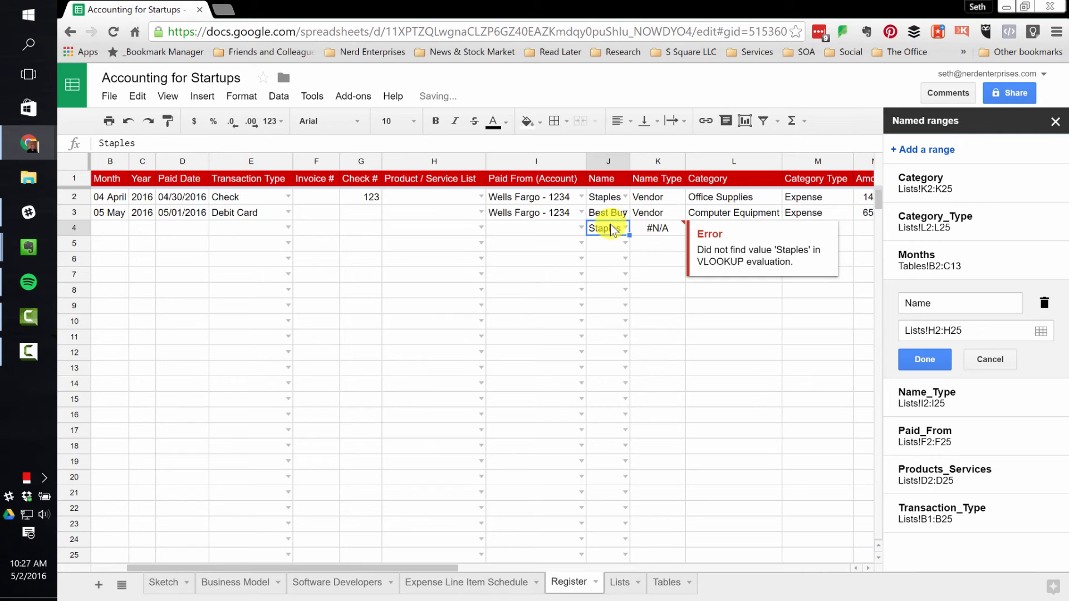
- Check the K4 and K3 lookup formulas, and make K2's lookup range absolute as Lists!$H$1:$I$25
{"action": "left_click", "coordinate": [659, 236]}
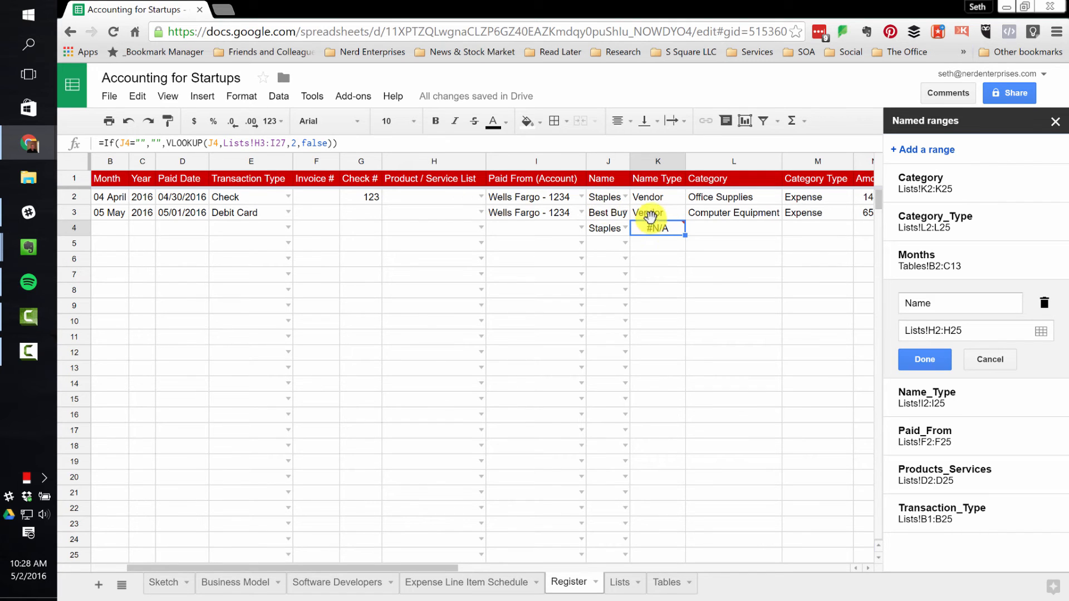
{"action": "left_click", "coordinate": [649, 214]}
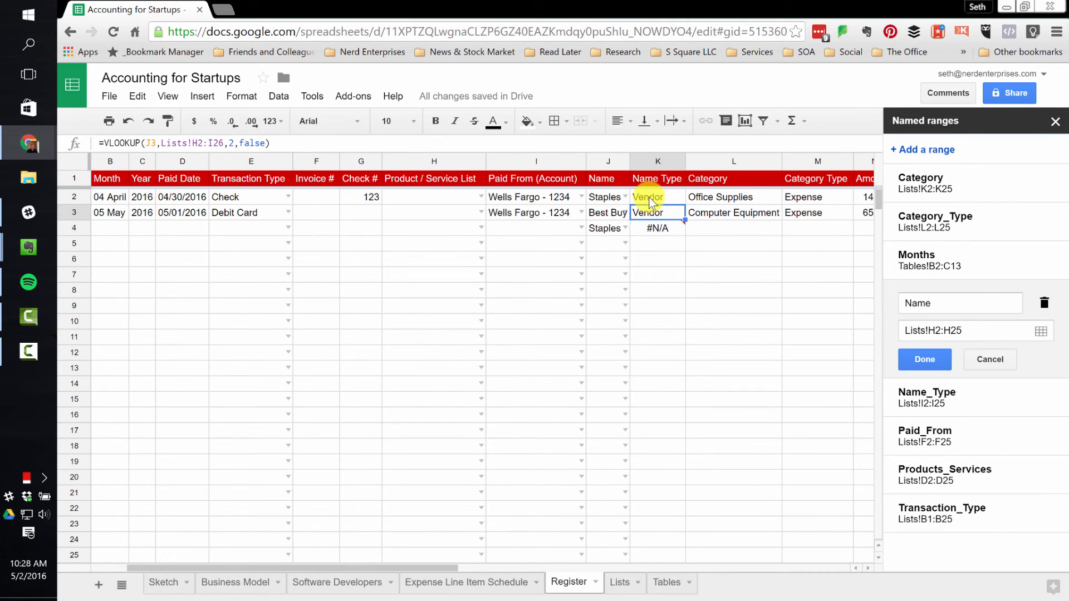
{"action": "left_click", "coordinate": [649, 198]}
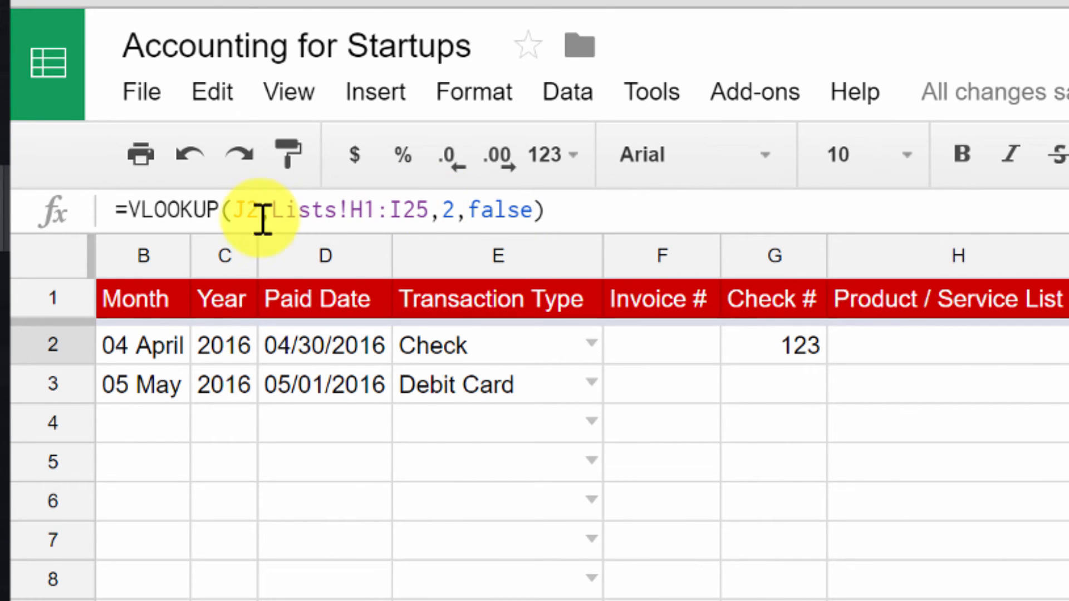
{"action": "left_click", "coordinate": [351, 210]}
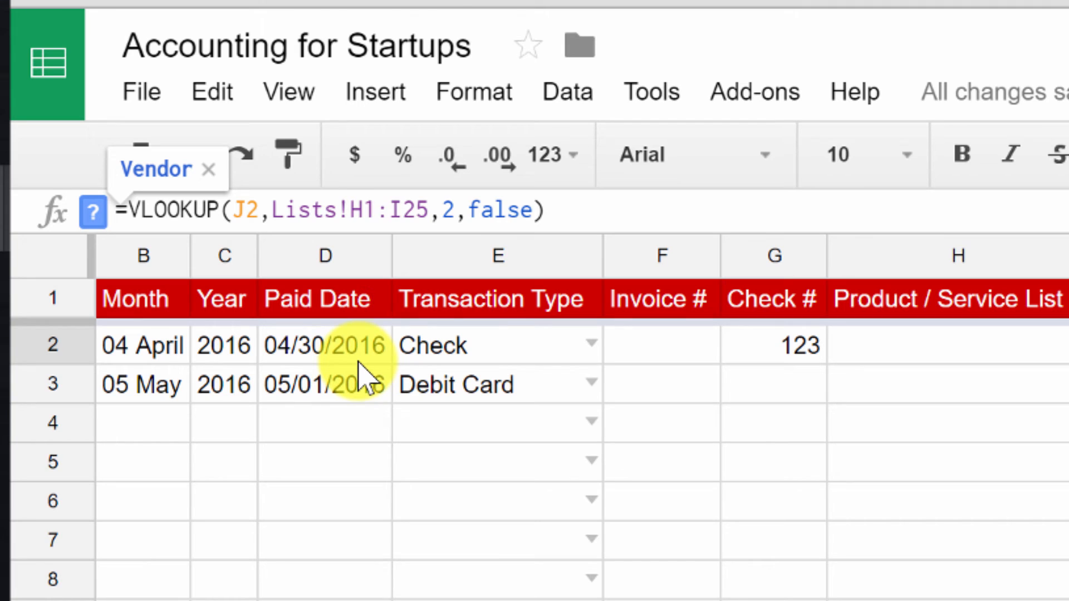
{"action": "type", "text": "$"}
{"action": "key", "text": "Right"}
{"action": "type", "text": "$H$"}
{"action": "key", "text": "Right"}
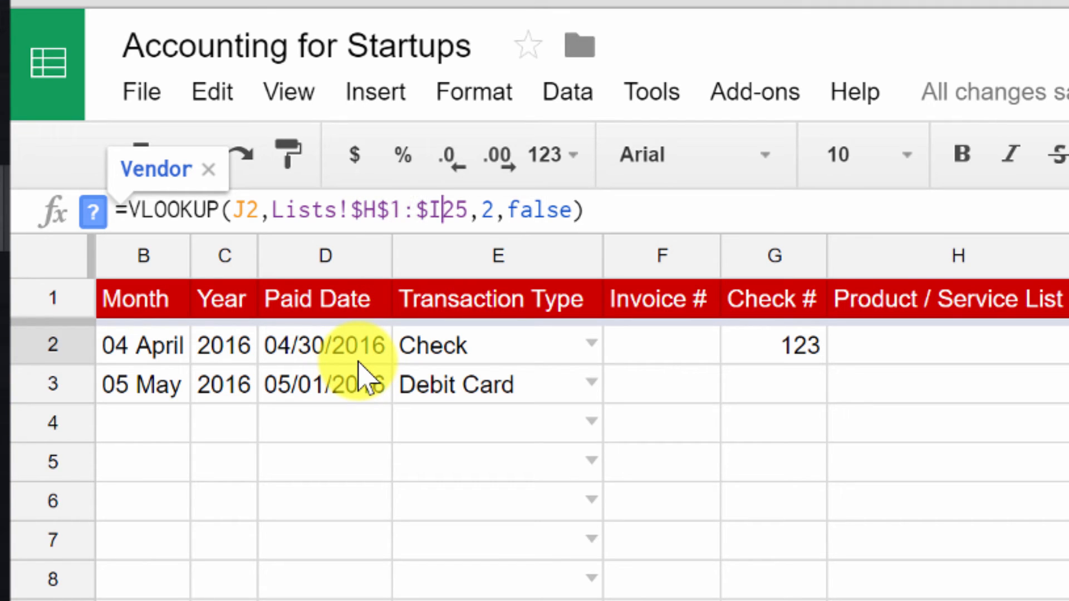
{"action": "type", "text": "$"}
{"action": "key", "text": "Return"}
- Copy K2's VLOOKUP with the absolute range down the Name Type column to K30
{"action": "key", "text": "Up"}
{"action": "key", "text": "ctrl+shift+Down"}
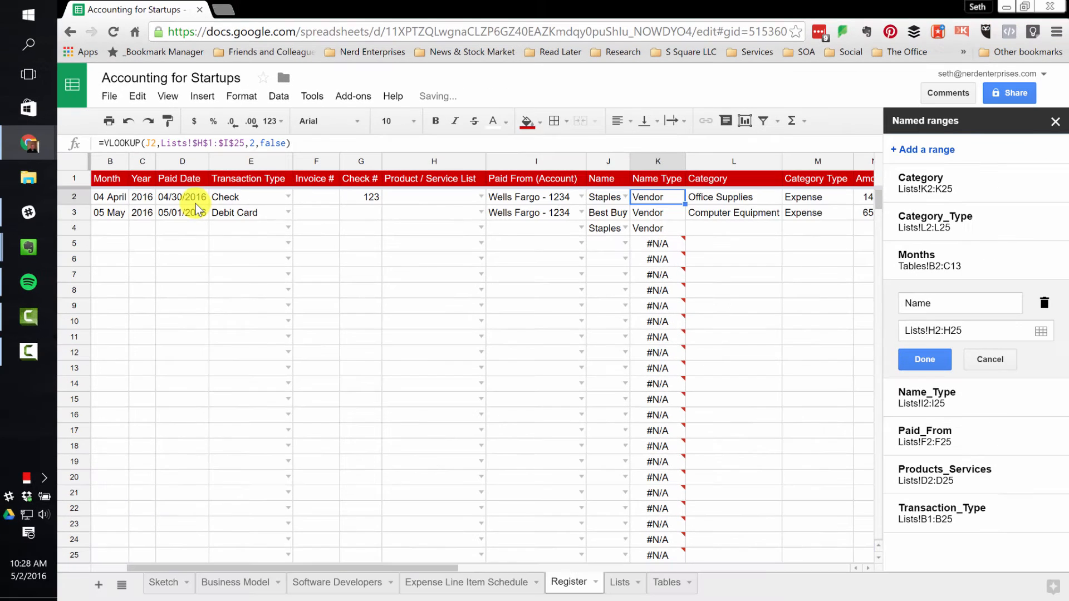
{"action": "key", "text": "Down"}
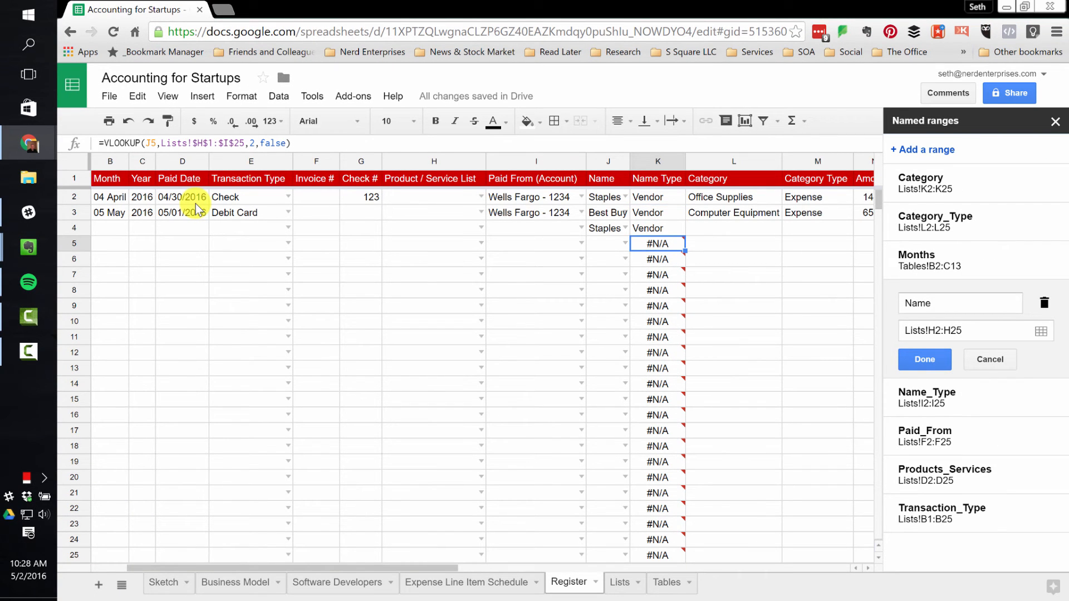
- Wrap K2's lookup in a blank check: =if(J2="","",VLOOKUP(J2,Lists!$H$1:$I$25,2,false))
{"action": "left_click", "coordinate": [668, 196]}
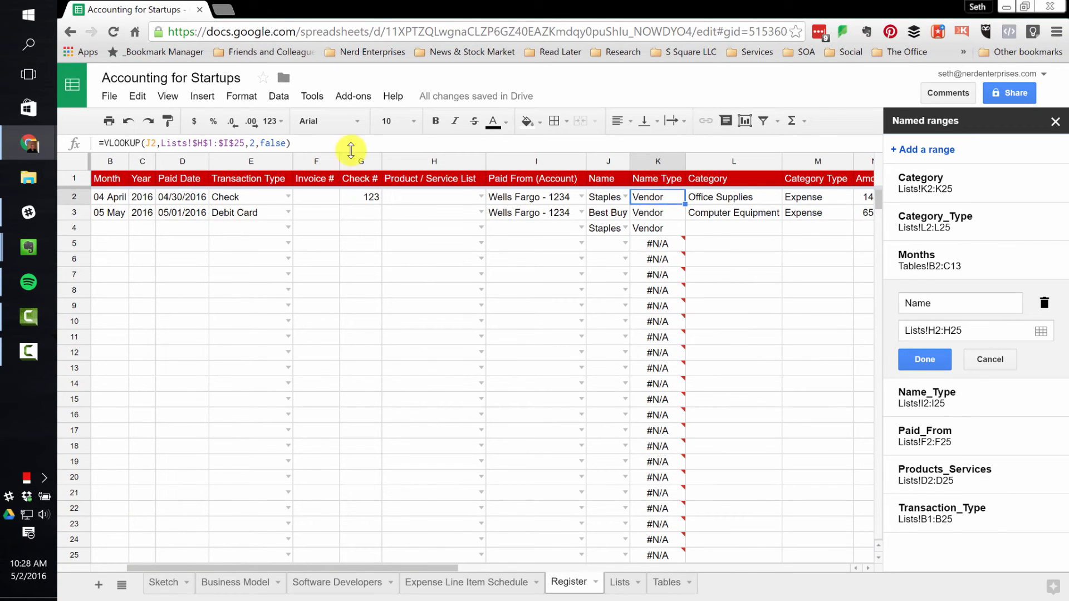
{"action": "left_click", "coordinate": [105, 144]}
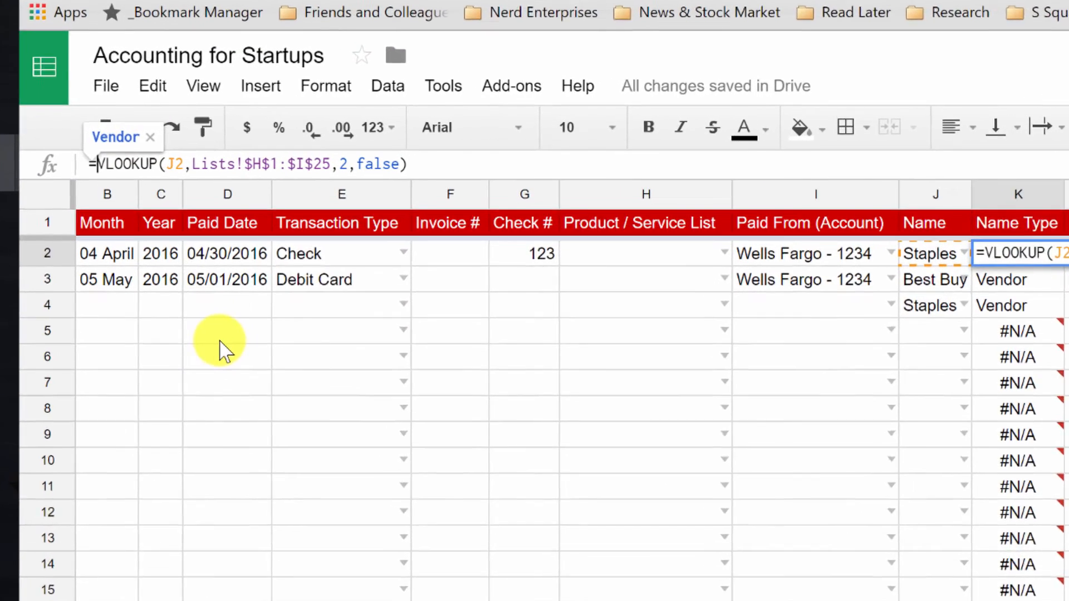
{"action": "type", "text": "if("}
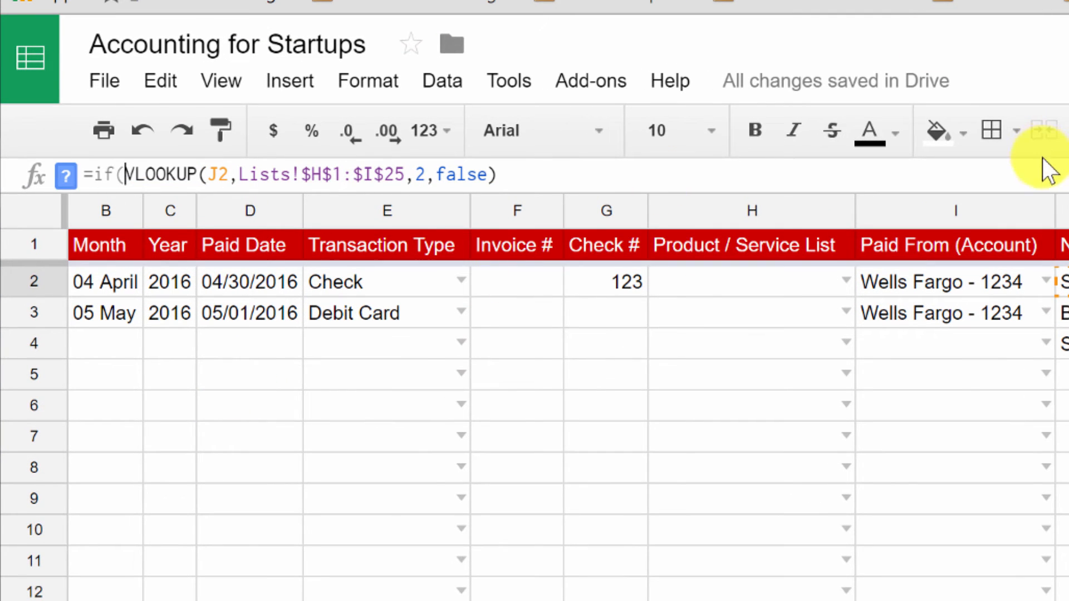
{"action": "type", "text": "J2 "}
{"action": "type", "text": "=\"\","}
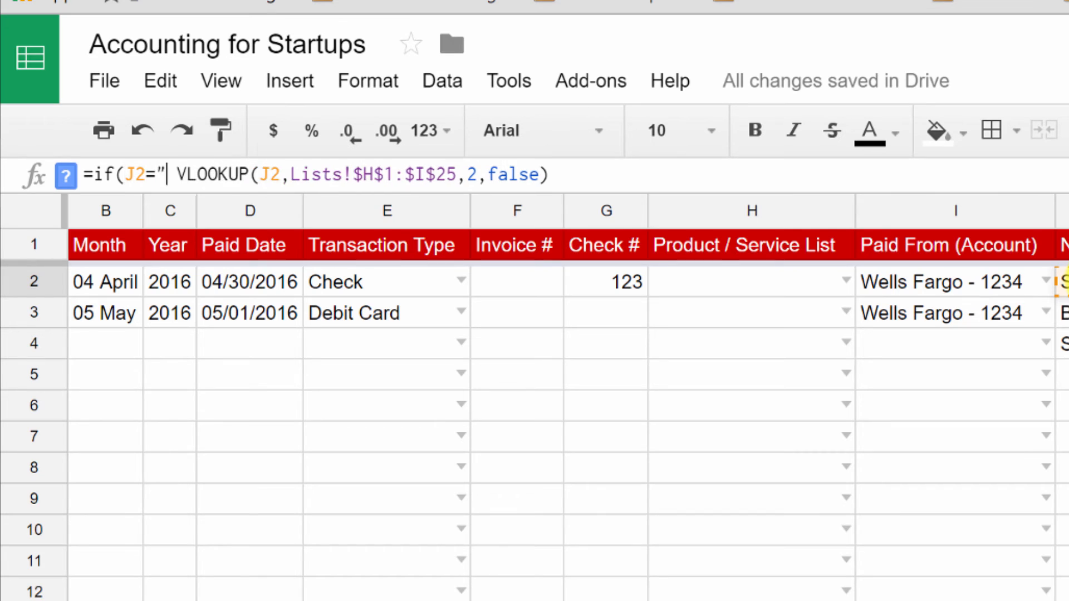
{"action": "type", "text": "\"\","}
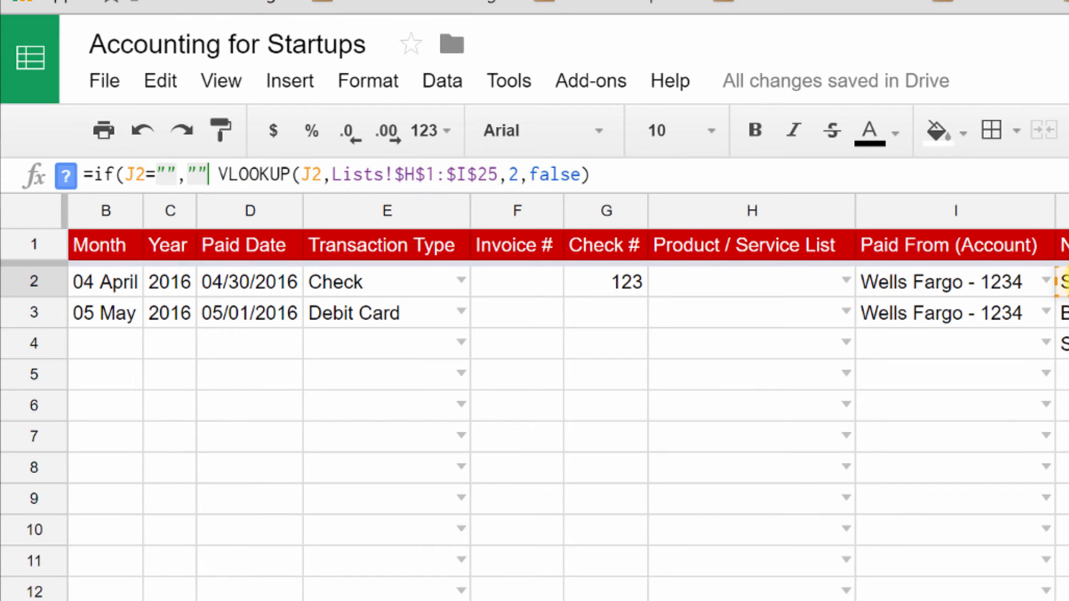
{"action": "key", "text": "Delete"}
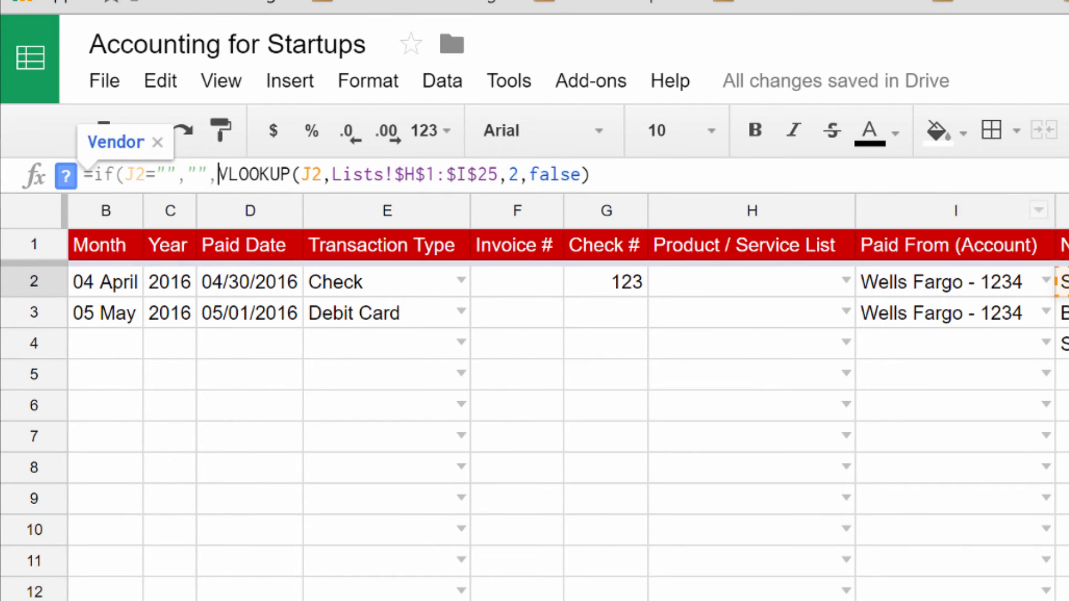
{"action": "left_click", "coordinate": [625, 181]}
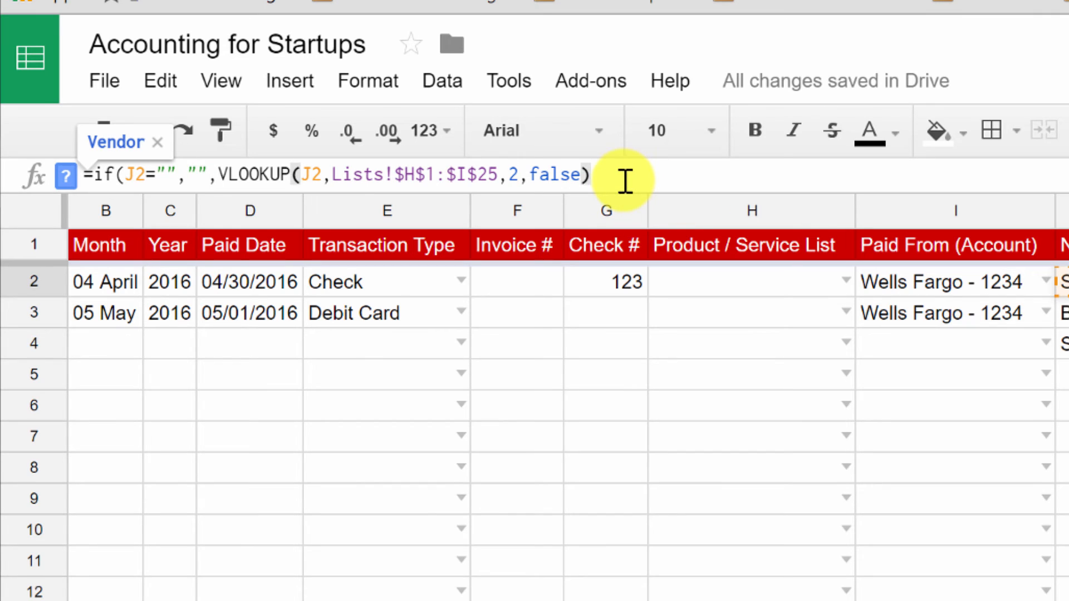
{"action": "type", "text": ")"}
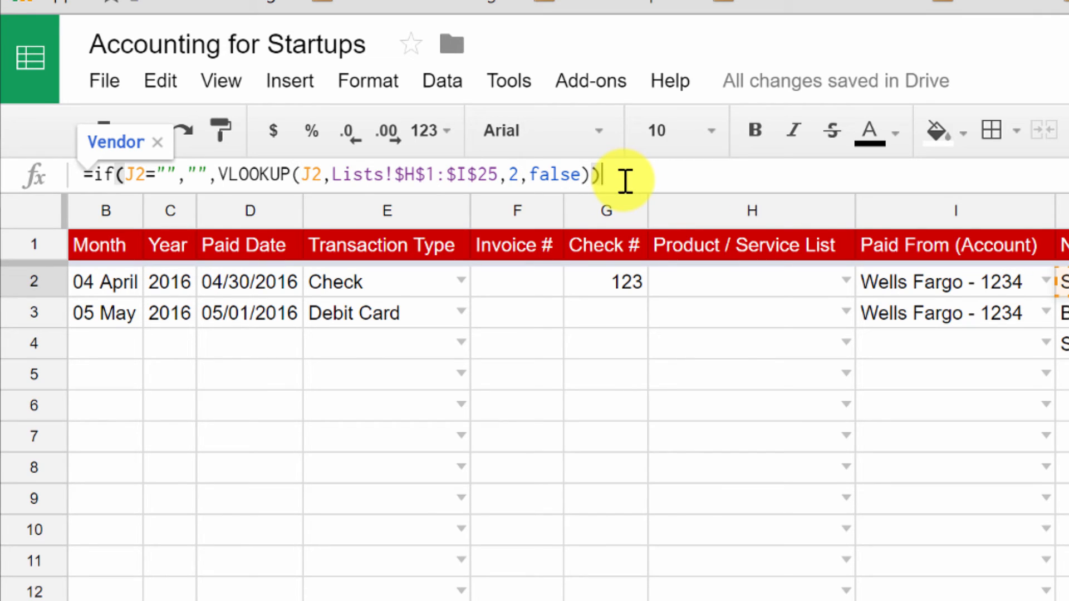
{"action": "key", "text": "Return"}
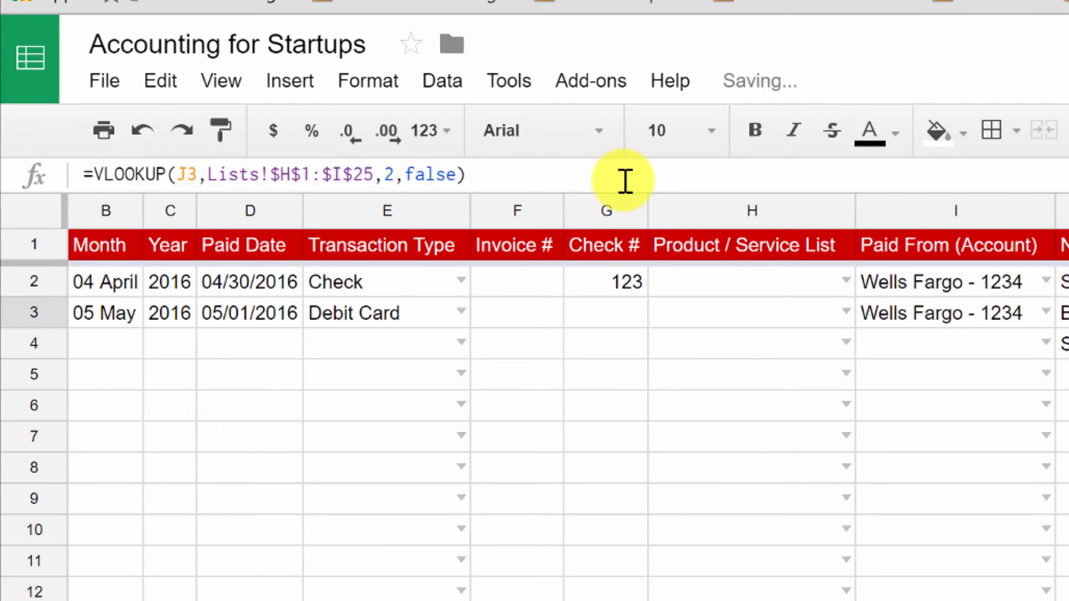
- Copy K2's blank-checking lookup formula down the Name Type column to K30
{"action": "key", "text": "Up"}
{"action": "key", "text": "ctrl+shift+Down"}
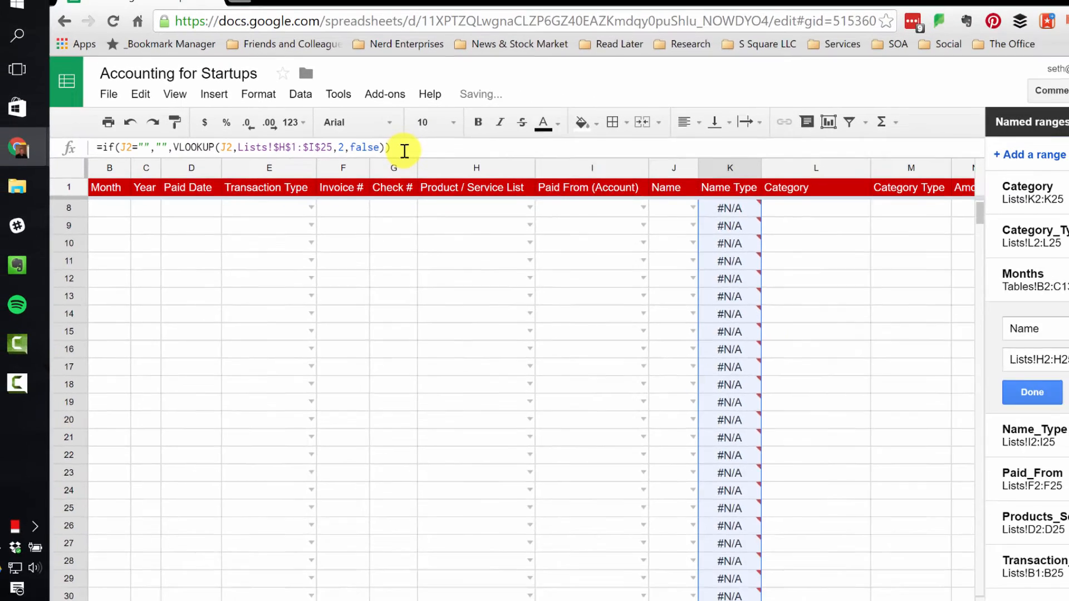
{"action": "key", "text": "ctrl+v"}
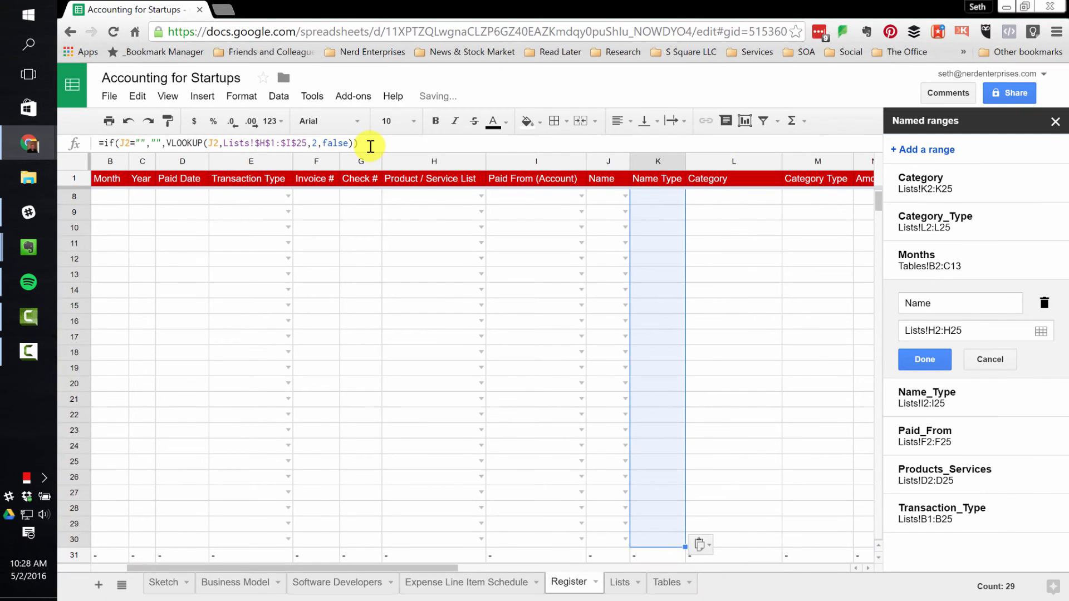
- Clear the Staples test entry from the Name cell J4, keeping the lookup formula beside it
{"action": "key", "text": "ctrl+Up"}
{"action": "key", "text": "Down"}
{"action": "key", "text": "Down"}
{"action": "key", "text": "Down"}
{"action": "key", "text": "Down"}
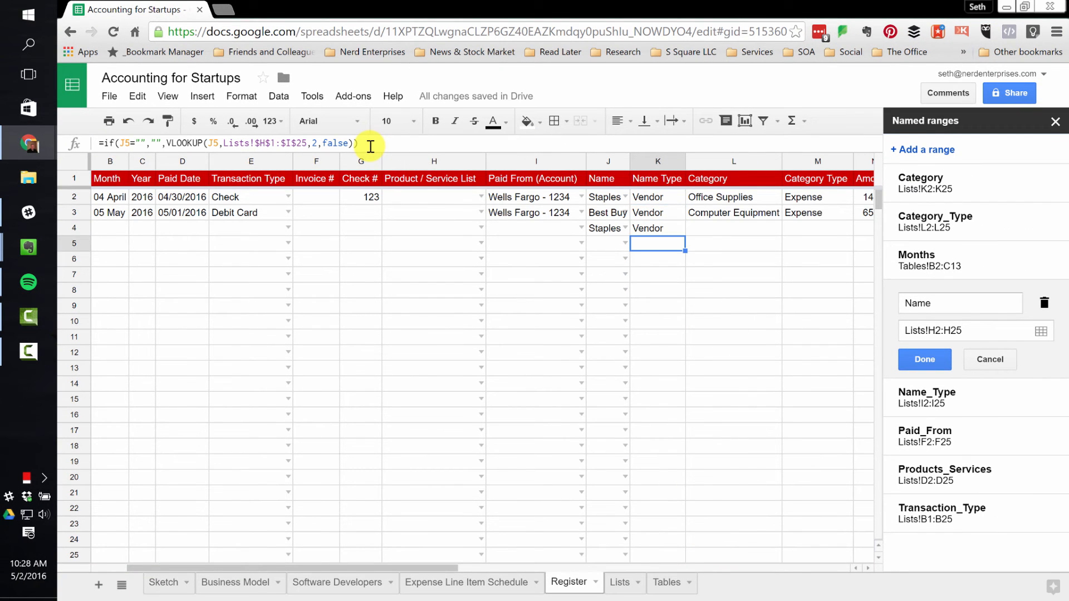
{"action": "left_click", "coordinate": [625, 227]}
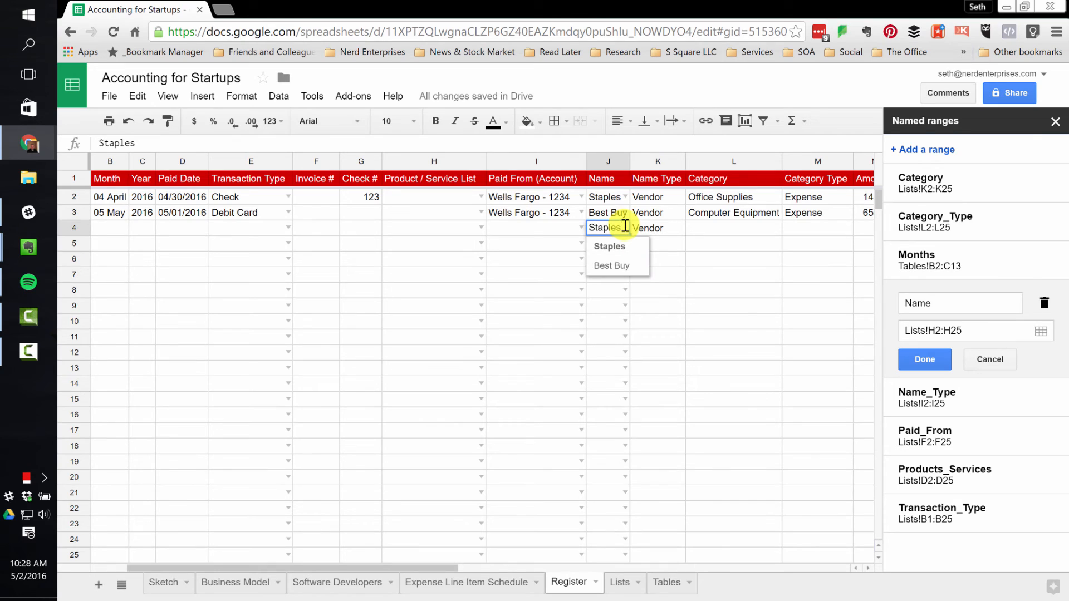
{"action": "key", "text": "ctrl+a"}
{"action": "key", "text": "BackSpace"}
{"action": "key", "text": "Tab"}
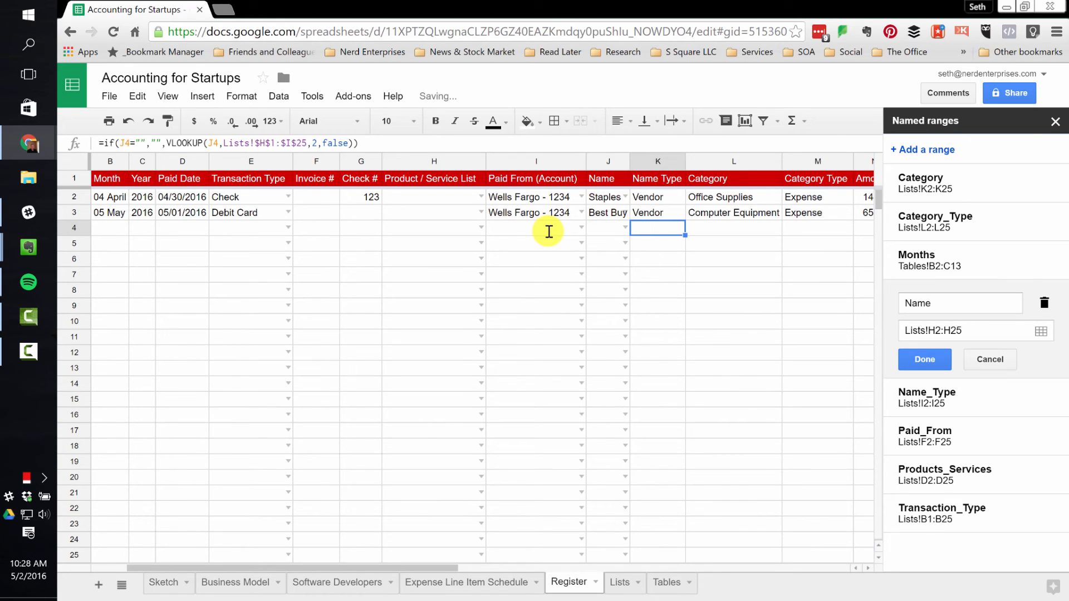
{"action": "key", "text": "shift+Tab"}
{"action": "key", "text": "Tab"}
- Add data validation to the Register's Category cells L2:L30, using a list from the named range Category
{"action": "key", "text": "Tab"}
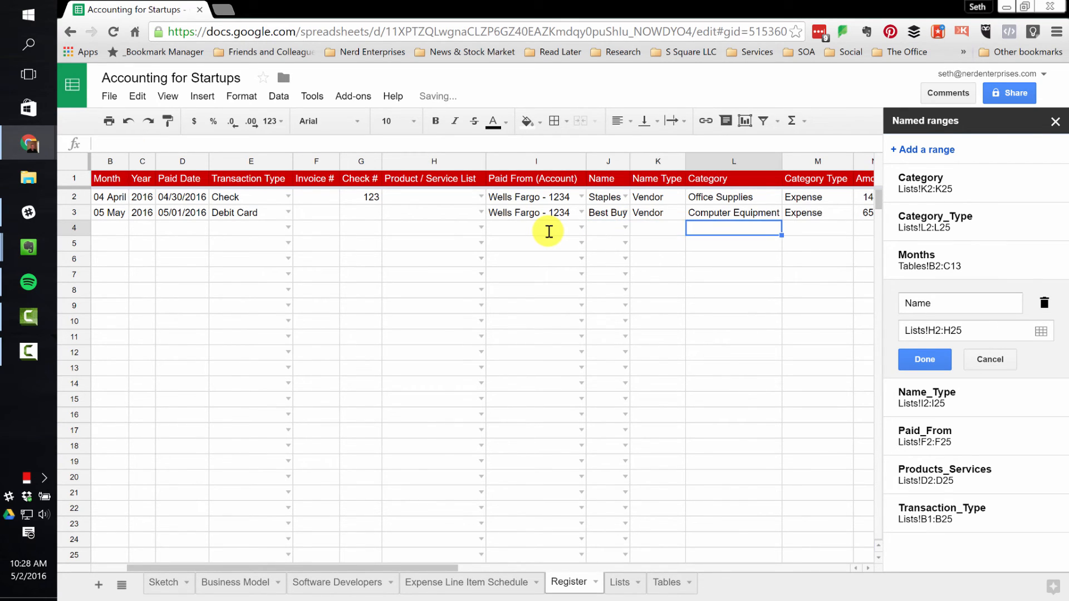
{"action": "key", "text": "Tab"}
{"action": "key", "text": "Tab"}
{"action": "key", "text": "shift+Tab"}
{"action": "key", "text": "shift+Tab"}
{"action": "key", "text": "Up"}
{"action": "key", "text": "Up"}
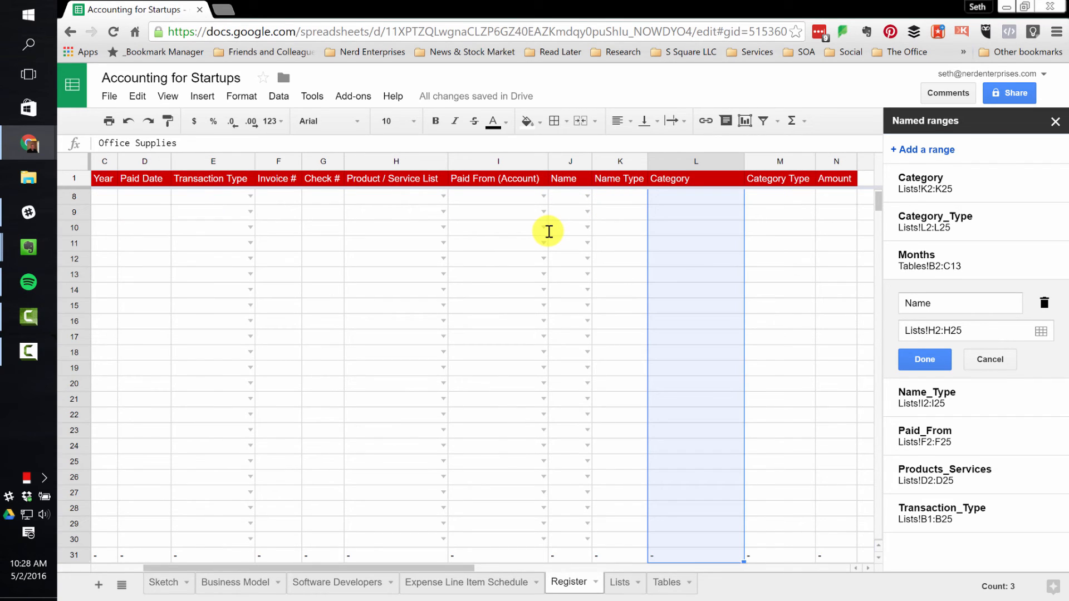
{"action": "key", "text": "shift+Up"}
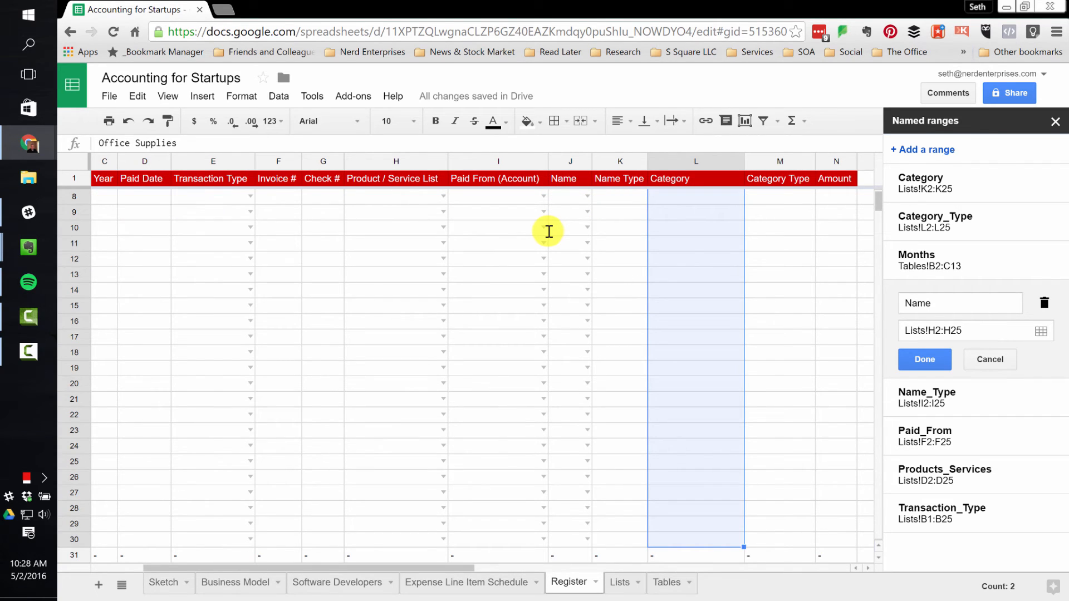
{"action": "left_click", "coordinate": [278, 95]}
{"action": "left_click", "coordinate": [274, 99]}
{"action": "left_click", "coordinate": [275, 98]}
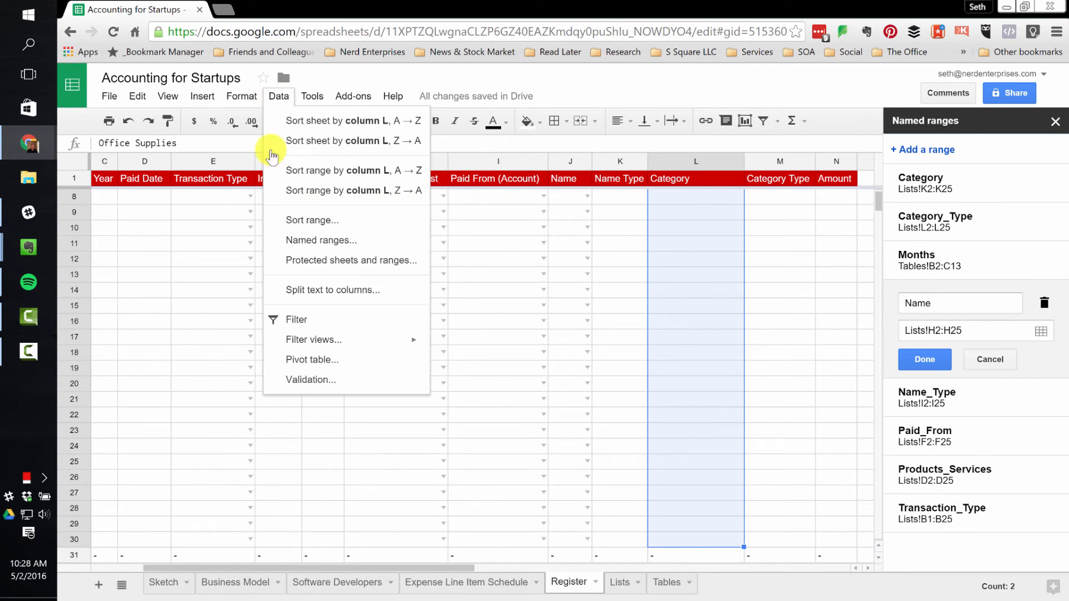
{"action": "left_click", "coordinate": [310, 383]}
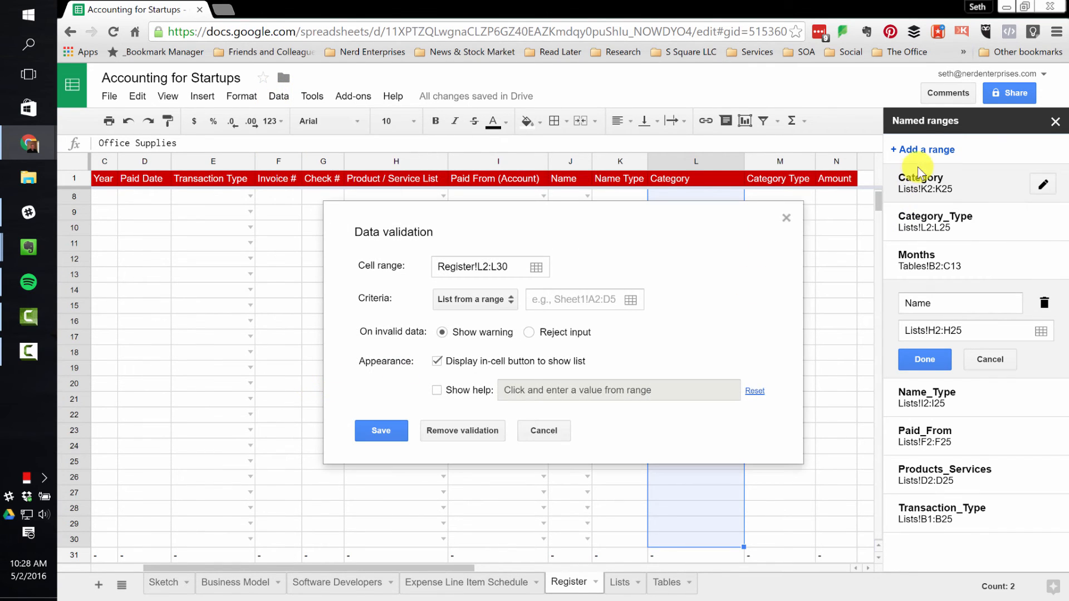
{"action": "left_click", "coordinate": [558, 299]}
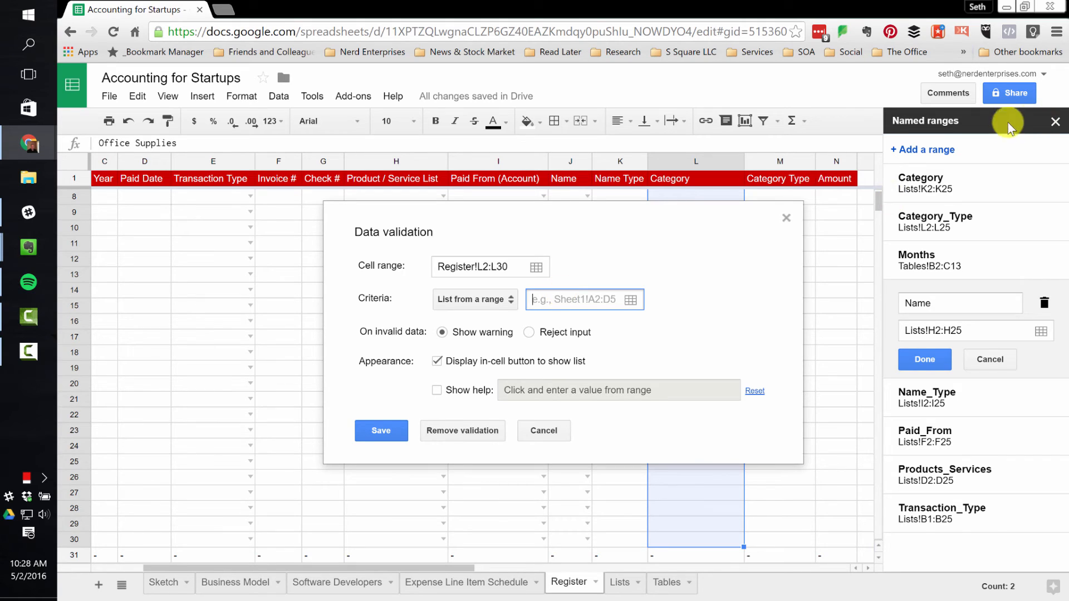
{"action": "left_click", "coordinate": [1046, 183]}
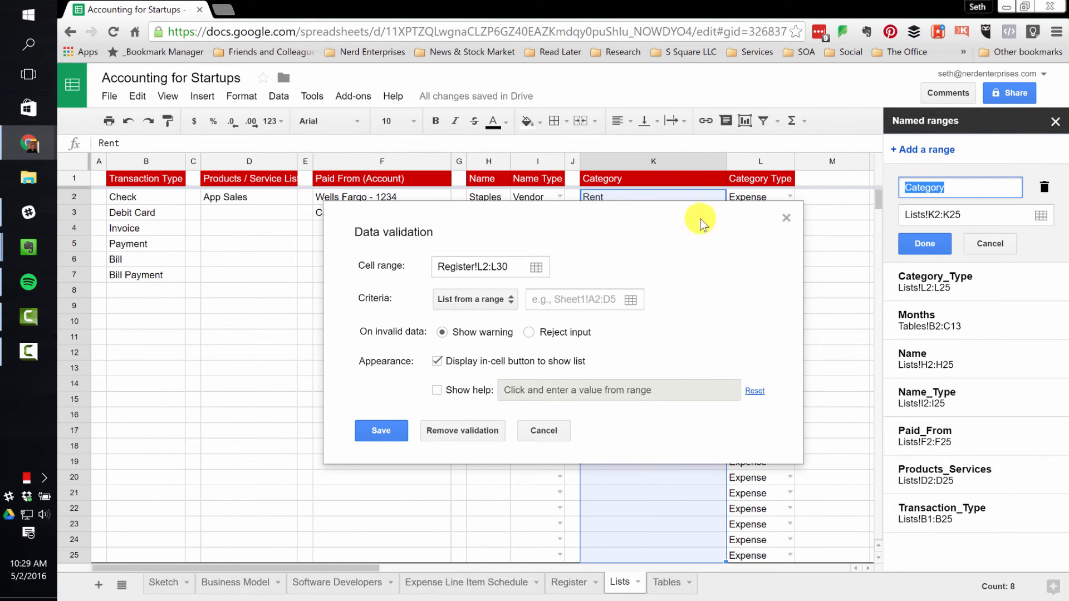
{"action": "left_click", "coordinate": [557, 301]}
{"action": "type", "text": "Category"}
{"action": "left_click", "coordinate": [380, 430]}
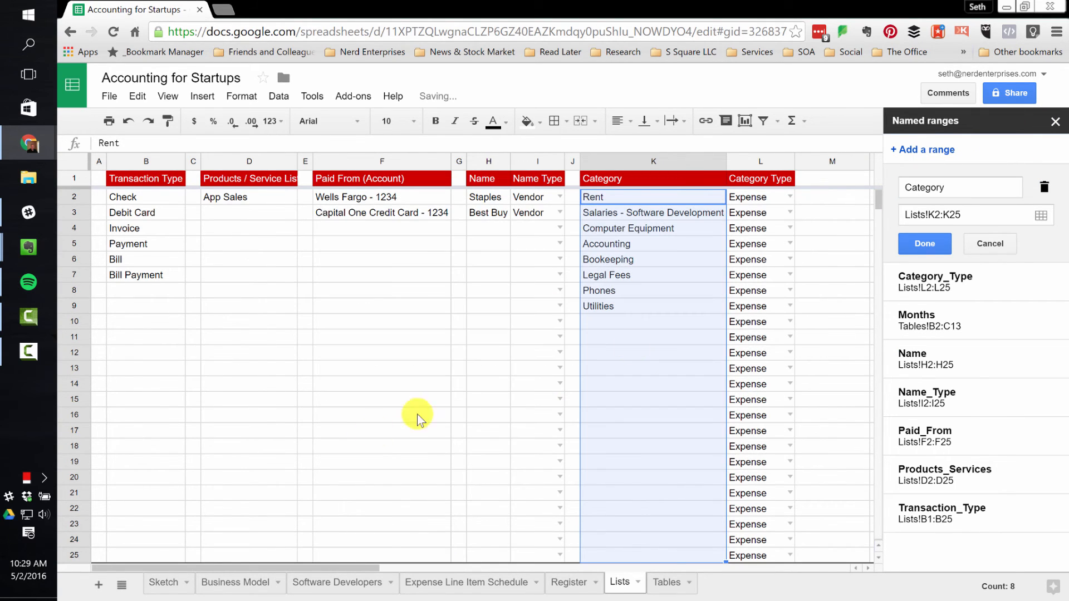
- Examine the dropdown choices in the Register's Category cell L4 and check the category in L3
{"action": "left_click", "coordinate": [569, 582]}
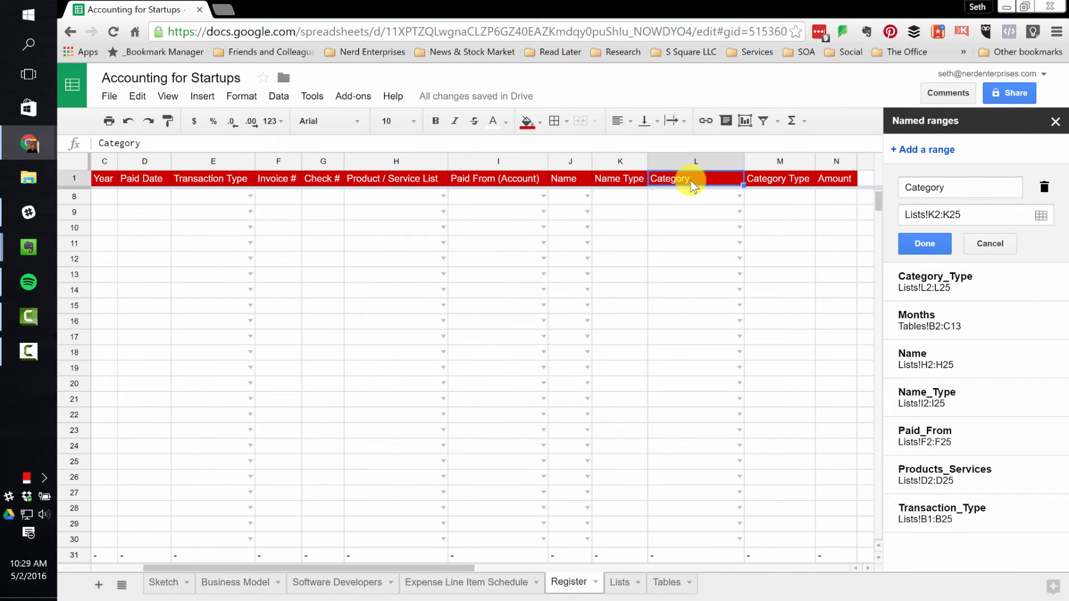
{"action": "left_click", "coordinate": [691, 227]}
{"action": "left_click", "coordinate": [739, 227]}
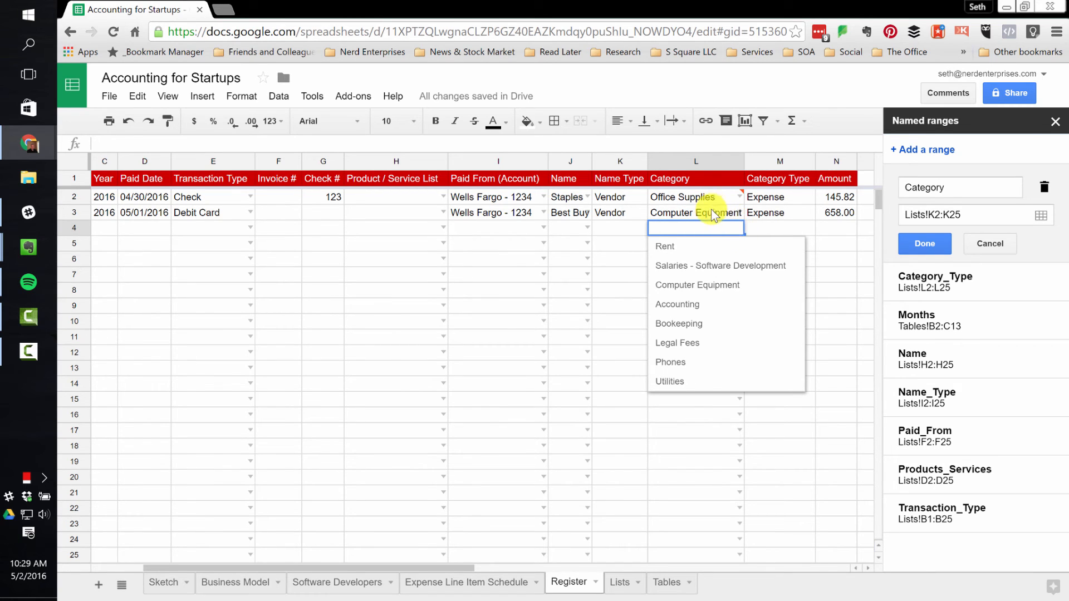
{"action": "left_click", "coordinate": [715, 215]}
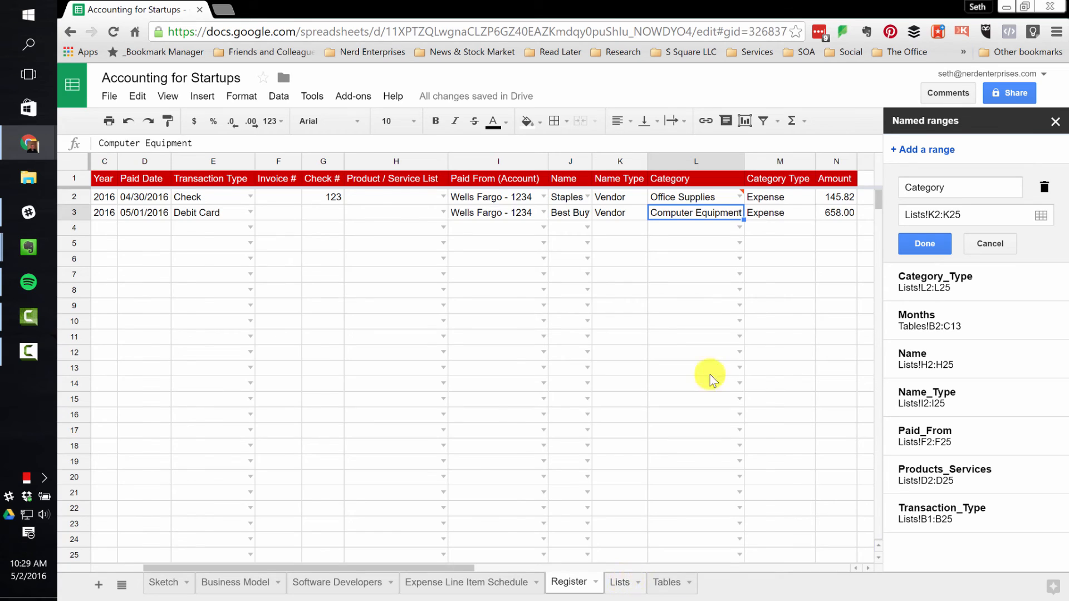
- Sort the categories in K2:K9 of the Lists sheet from A to Z
{"action": "left_click", "coordinate": [619, 582]}
{"action": "left_click_drag", "start_coordinate": [619, 198], "coordinate": [750, 305]}
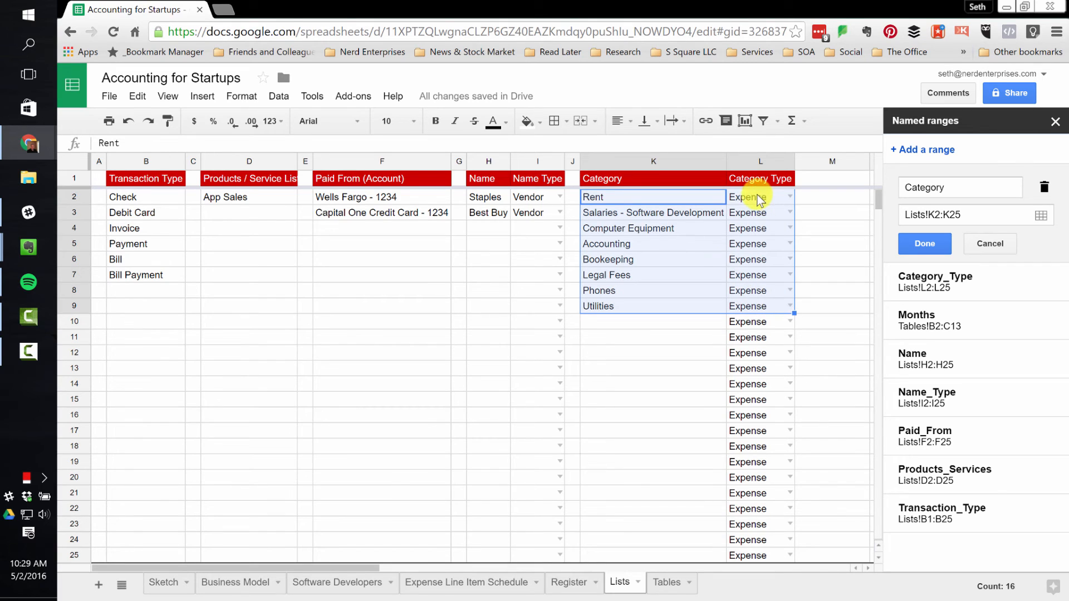
{"action": "left_click", "coordinate": [650, 308], "text": "shift"}
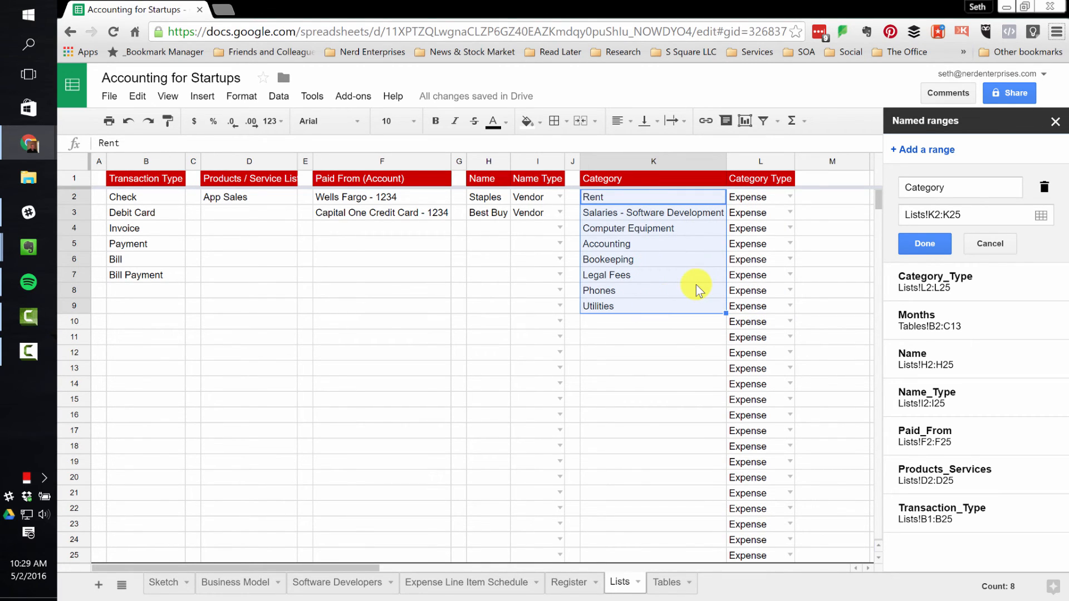
{"action": "left_click", "coordinate": [278, 96]}
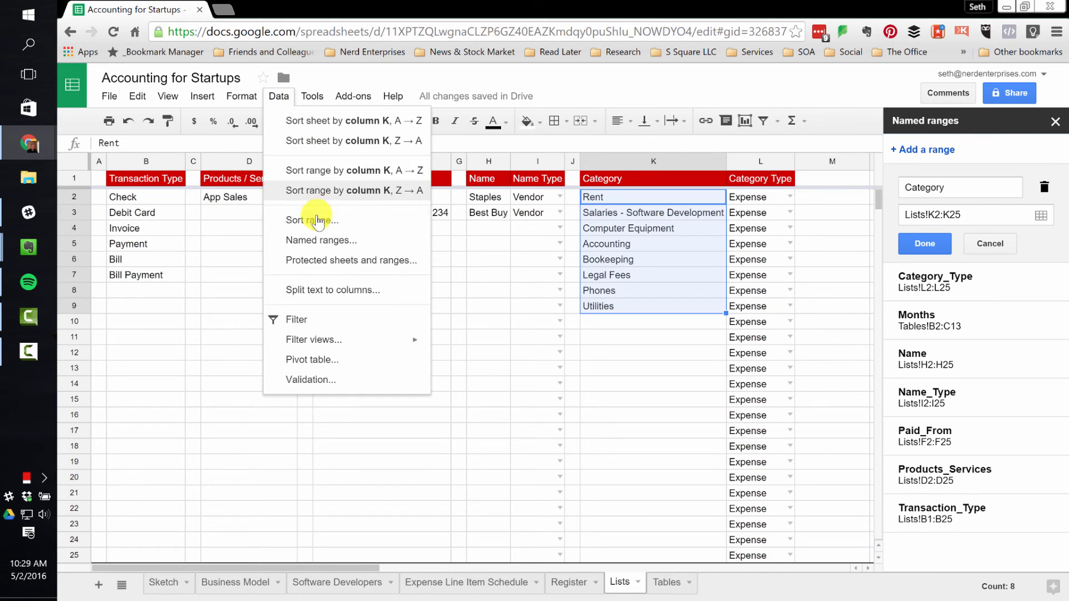
{"action": "left_click", "coordinate": [351, 174]}
{"action": "left_click", "coordinate": [645, 308]}
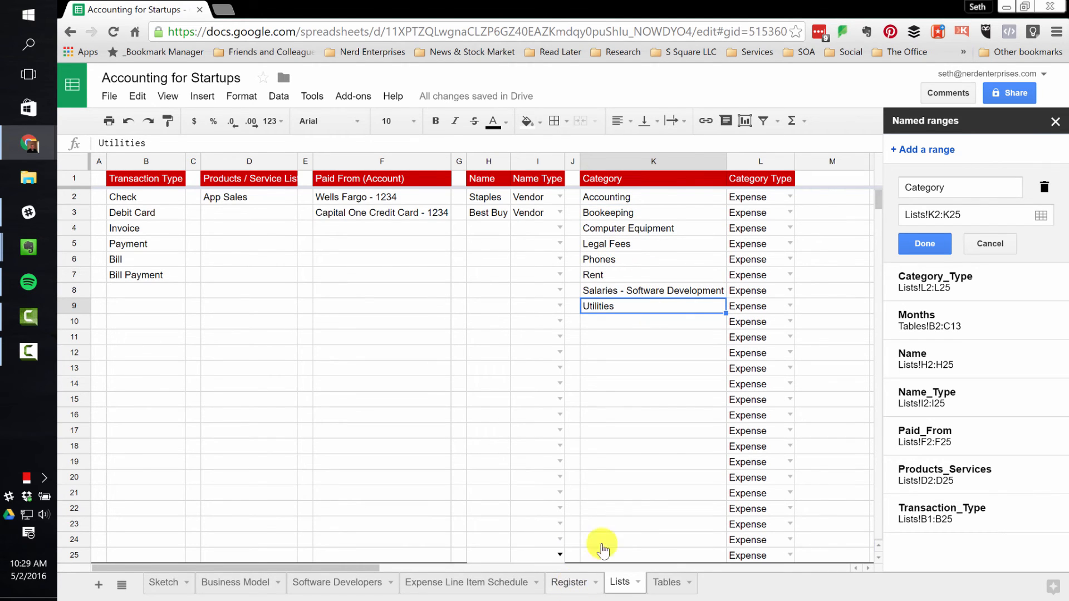
- Check the order of the dropdown choices in the Register's Category cells L4 and L2, looking for Office Supplies
{"action": "left_click", "coordinate": [568, 582]}
{"action": "left_click", "coordinate": [739, 227]}
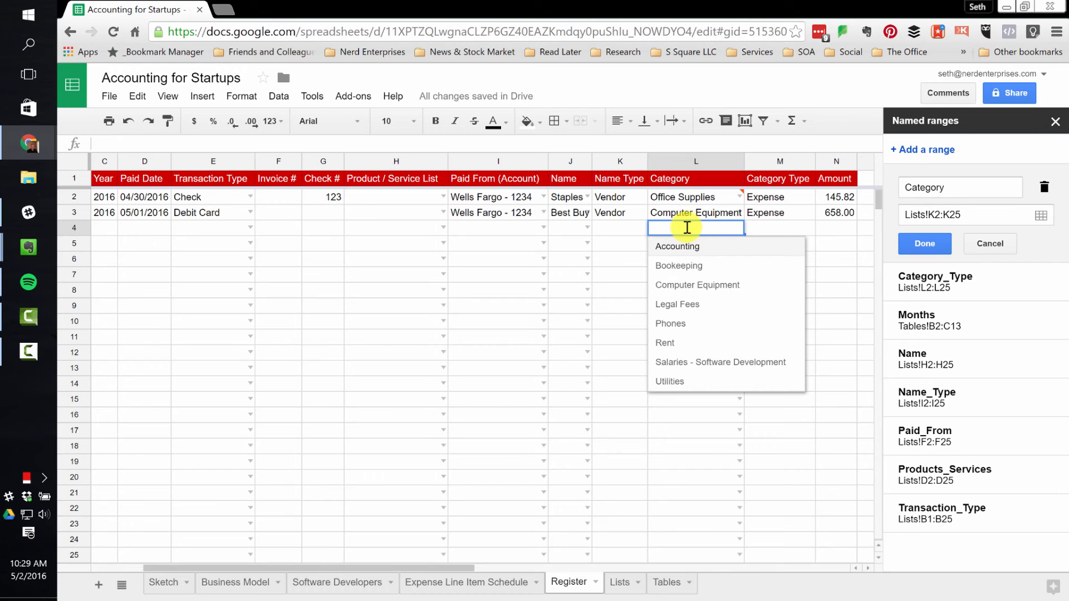
{"action": "left_click", "coordinate": [739, 196]}
{"action": "left_click", "coordinate": [739, 197]}
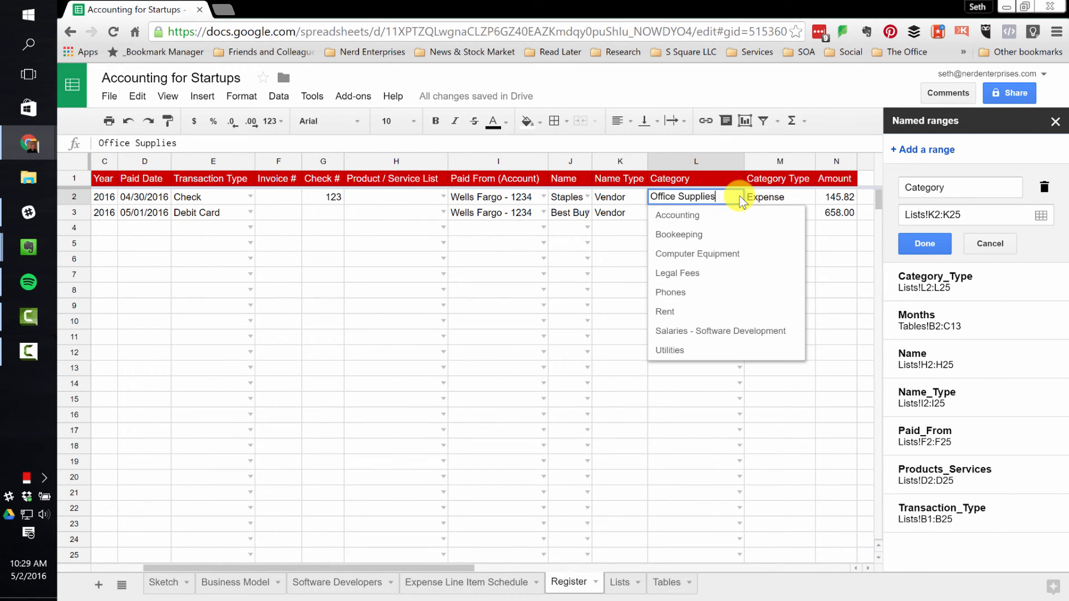
{"action": "left_click", "coordinate": [753, 200]}
{"action": "left_click", "coordinate": [734, 198]}
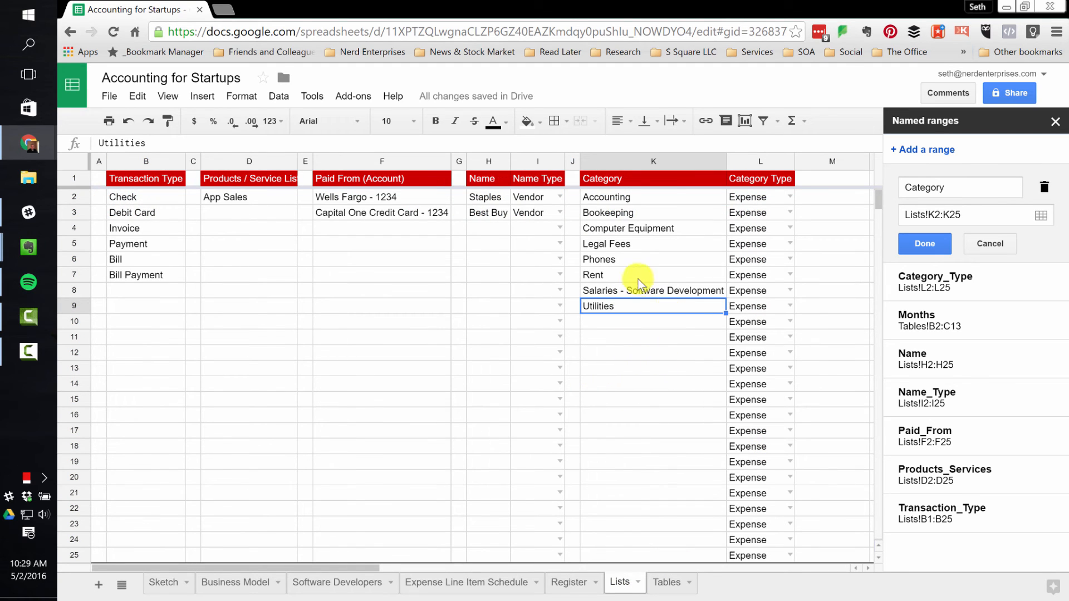
- Shift the categories from Phones to Utilities down one row in the Lists sheet's Category column
{"action": "left_click", "coordinate": [611, 261]}
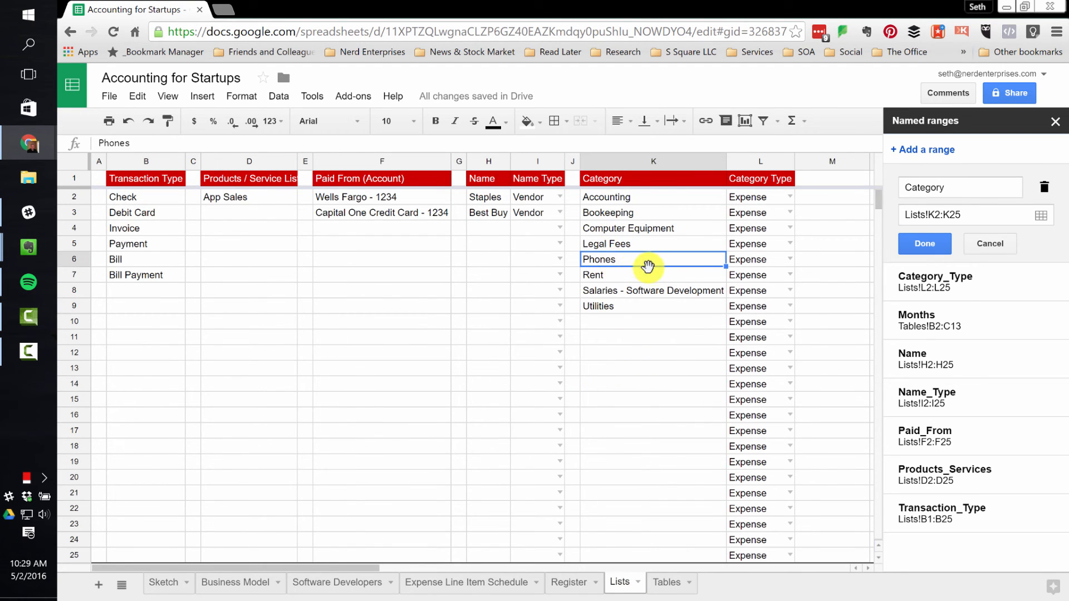
{"action": "left_click", "coordinate": [618, 313], "text": "shift"}
{"action": "key", "text": "ctrl+c"}
{"action": "left_click", "coordinate": [614, 275]}
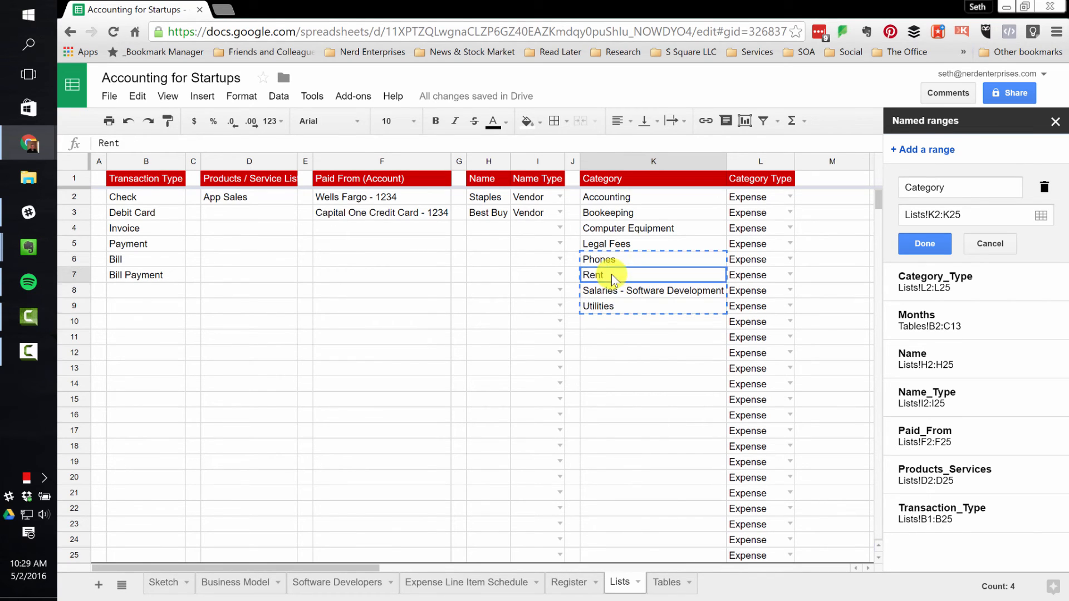
{"action": "key", "text": "ctrl+v"}
- Enter Office Supplies as the category in K6 of the Lists sheet
{"action": "left_click", "coordinate": [596, 259]}
{"action": "type", "text": "Off"}
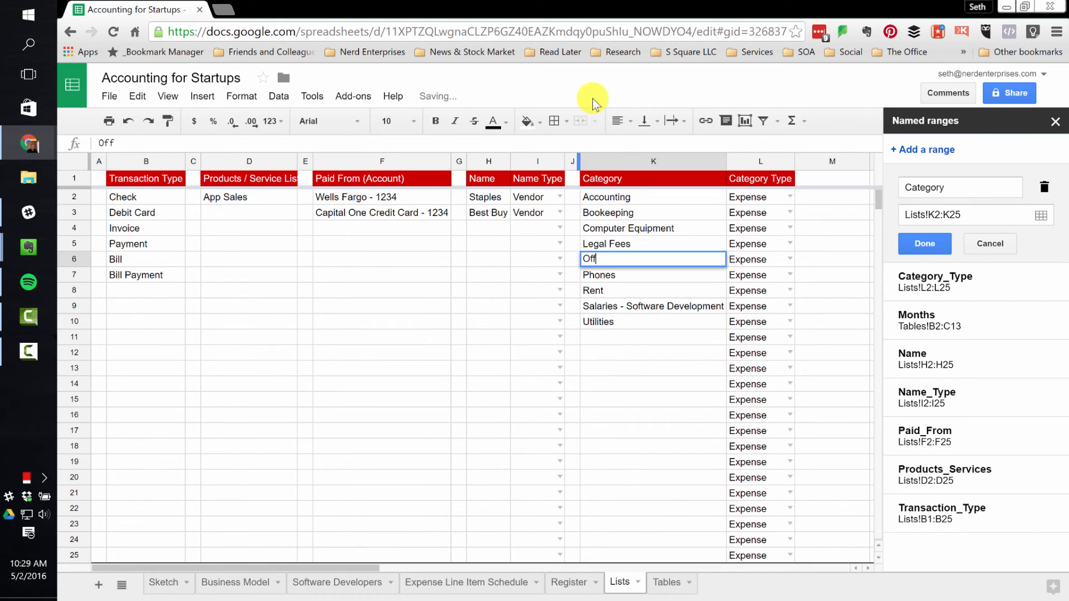
{"action": "type", "text": "ice Supplies"}
{"action": "key", "text": "Tab"}
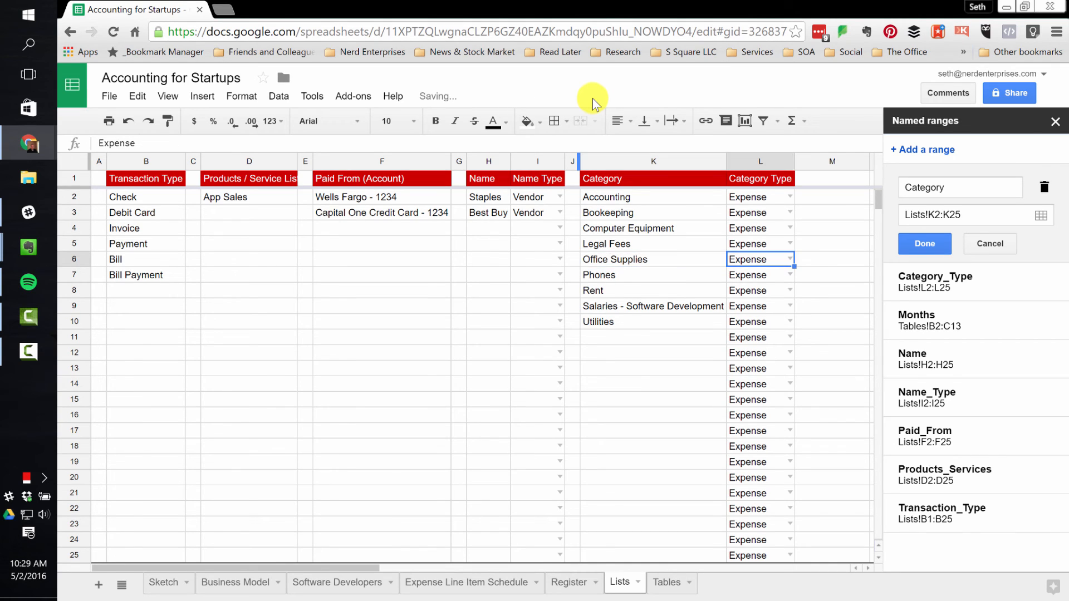
{"action": "key", "text": "Left"}
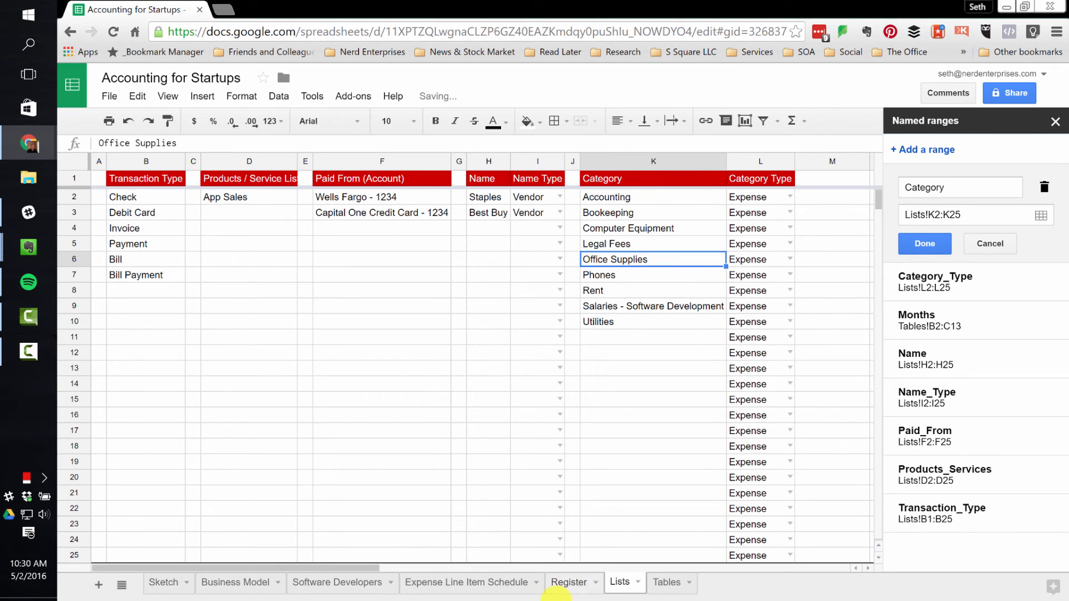
- Choose Office Supplies from the Category dropdown in L2 of the Register sheet
{"action": "left_click", "coordinate": [567, 582]}
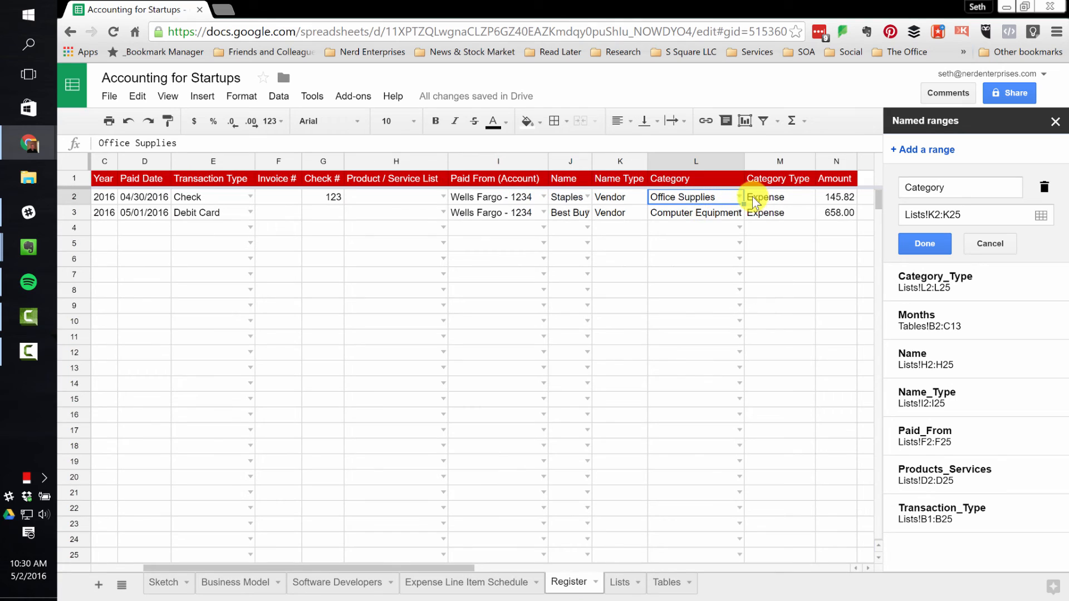
{"action": "left_click", "coordinate": [740, 196]}
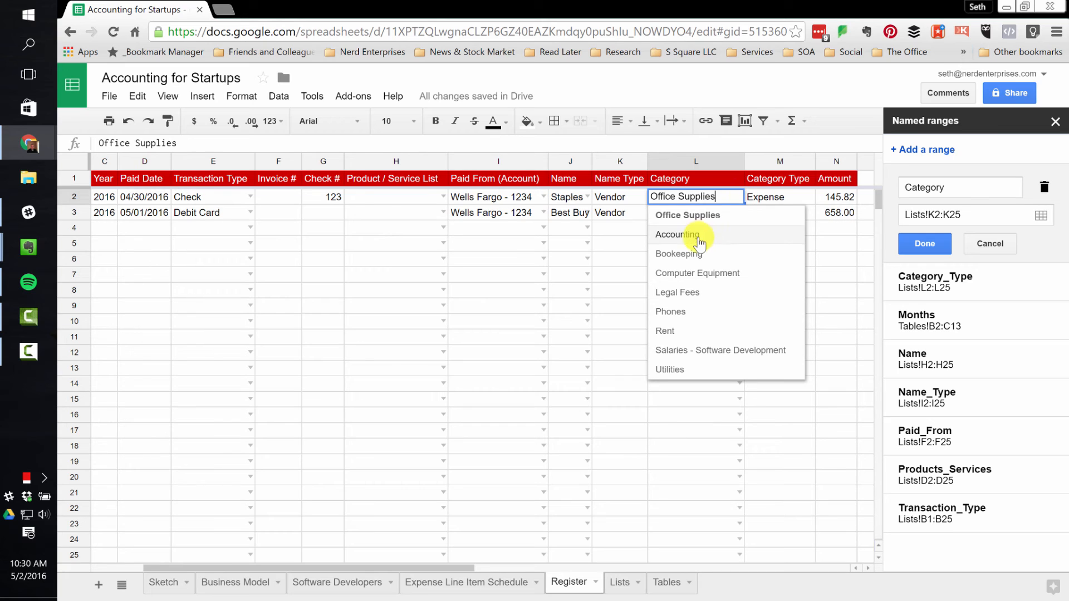
{"action": "left_click", "coordinate": [705, 216]}
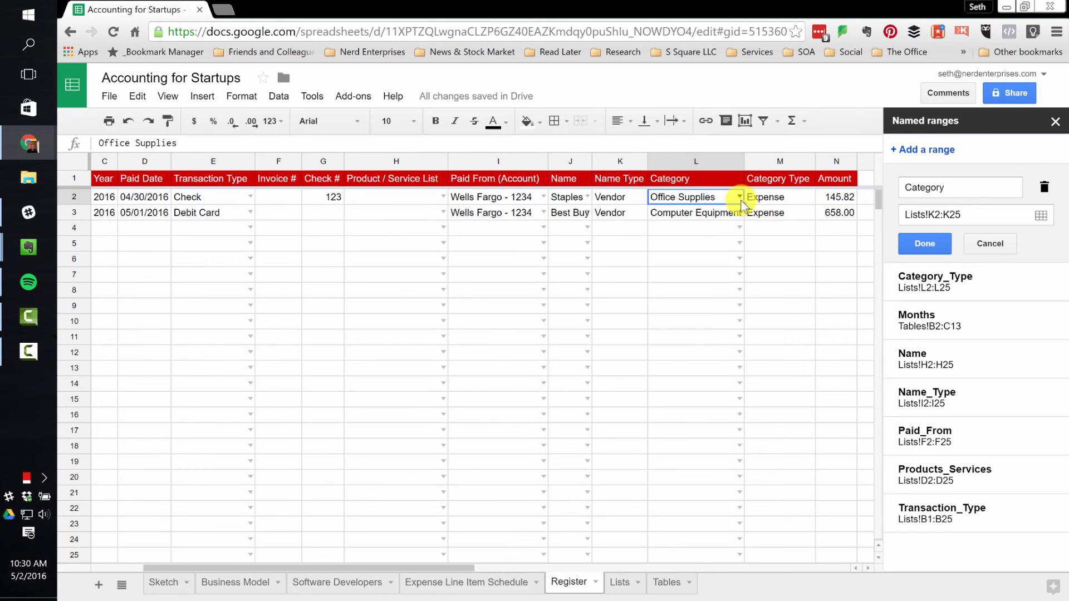
{"action": "left_click", "coordinate": [739, 228]}
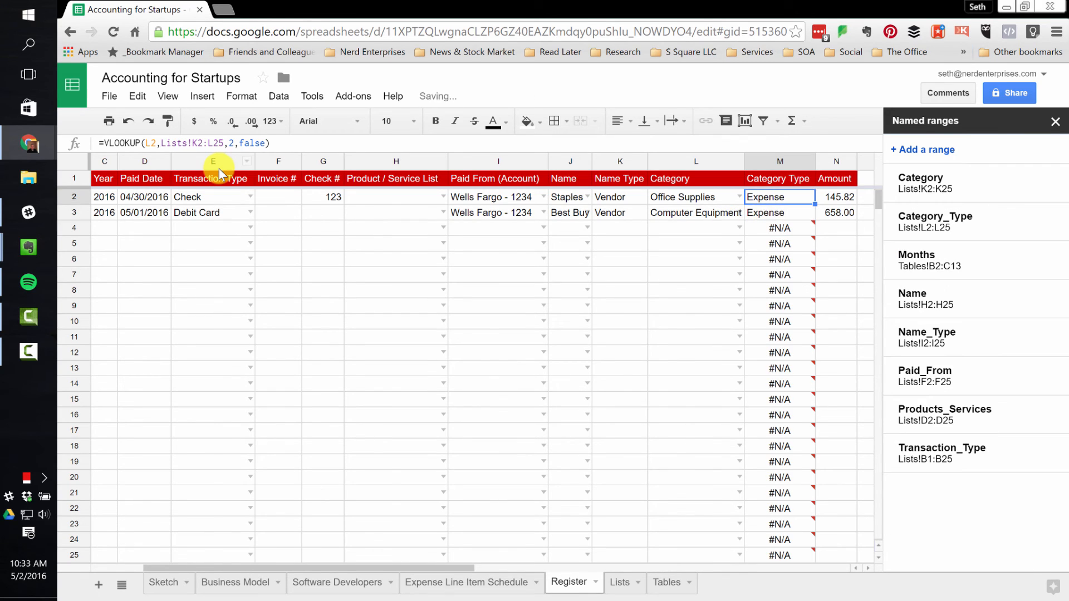
- Compare the lookup formulas in M2 and M3, and make M2's lookup range absolute as Lists!$K$2:$L$25
{"action": "key", "text": "Down"}
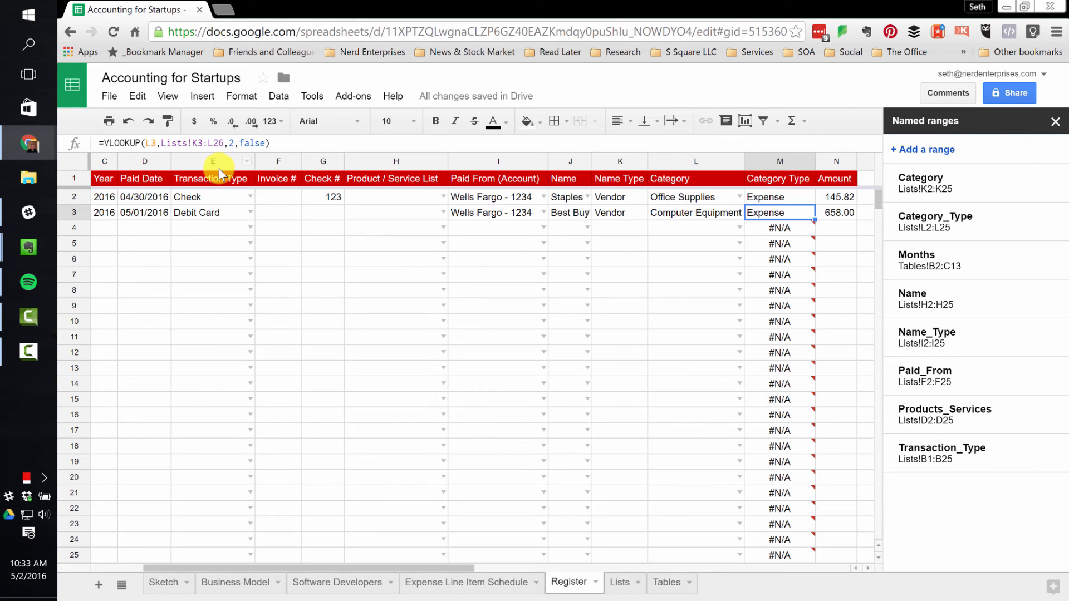
{"action": "key", "text": "Up"}
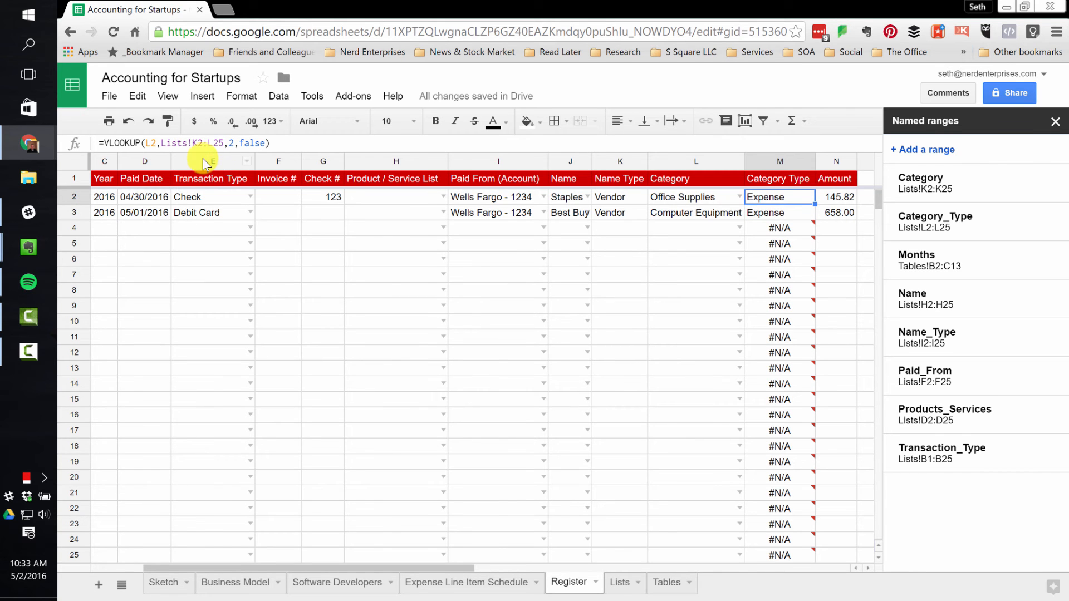
{"action": "left_click", "coordinate": [191, 144]}
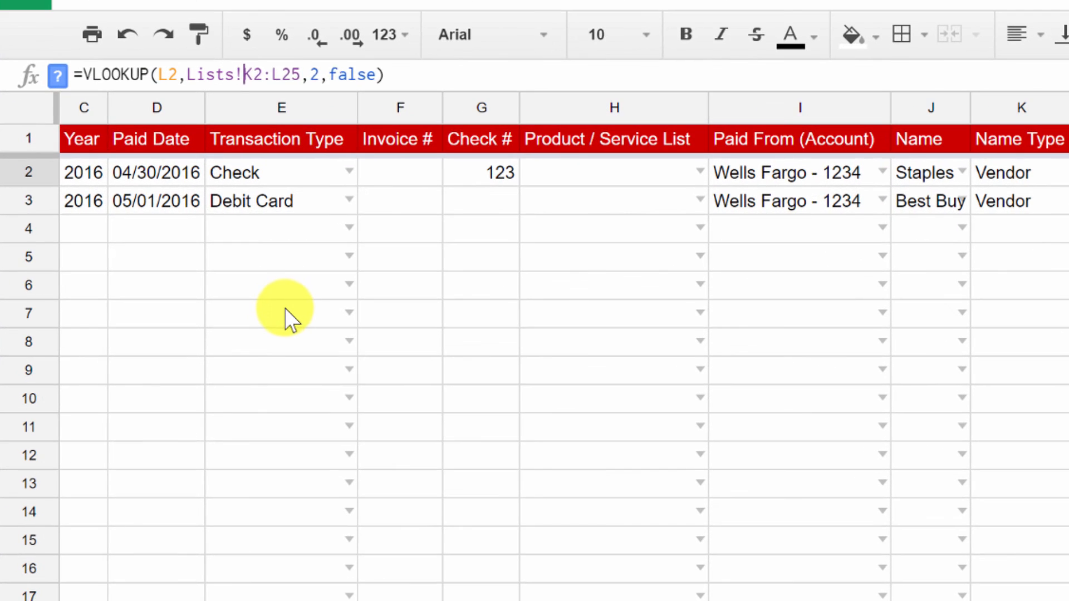
{"action": "type", "text": "$"}
{"action": "key", "text": "Right"}
{"action": "type", "text": "$"}
{"action": "key", "text": "Right"}
{"action": "key", "text": "Right"}
{"action": "type", "text": "$"}
{"action": "key", "text": "Right"}
{"action": "type", "text": "$"}
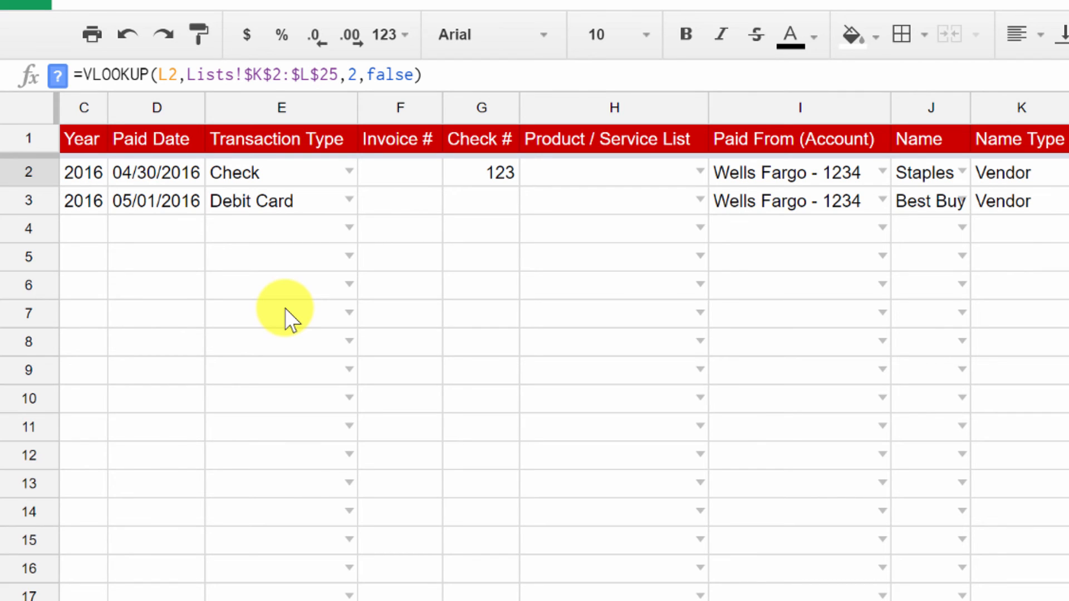
{"action": "key", "text": "Return"}
- Wrap M2's category lookup in an IF that returns blank when L2 is empty: =if(L2="","",VLOOKUP(L2,Lists!$K$2:$L$25,2,false))
{"action": "key", "text": "Up"}
{"action": "left_click", "coordinate": [82, 75]}
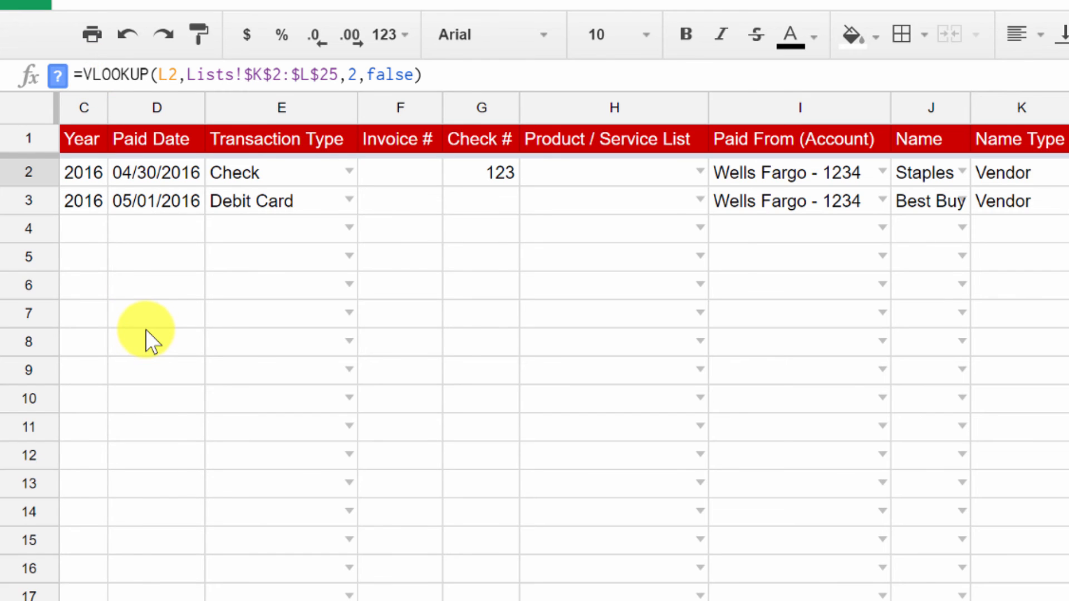
{"action": "type", "text": "if("}
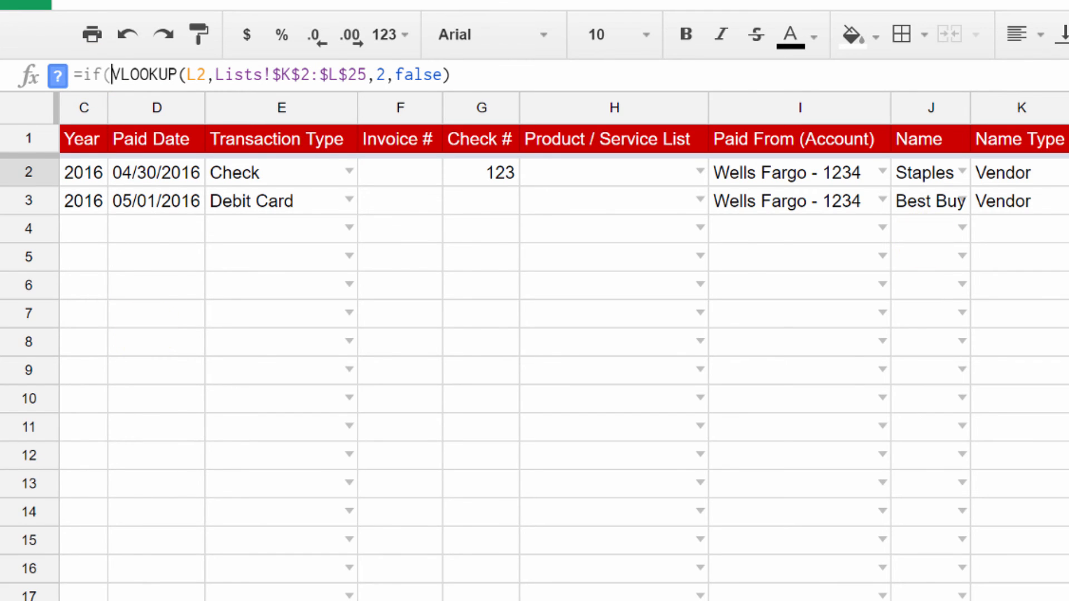
{"action": "type", "text": "L2 "}
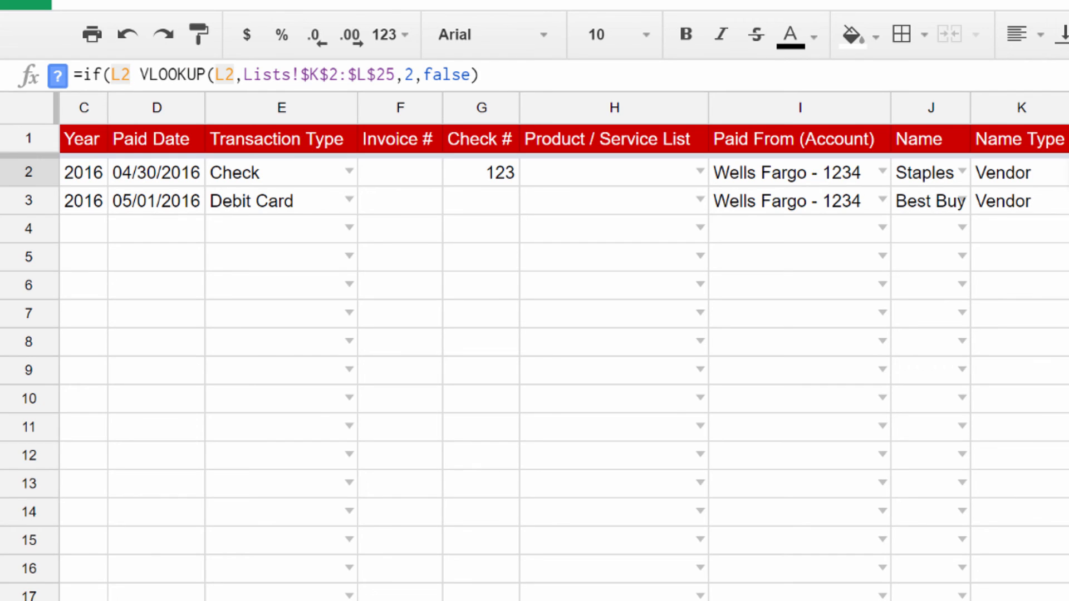
{"action": "type", "text": "=\"\""}
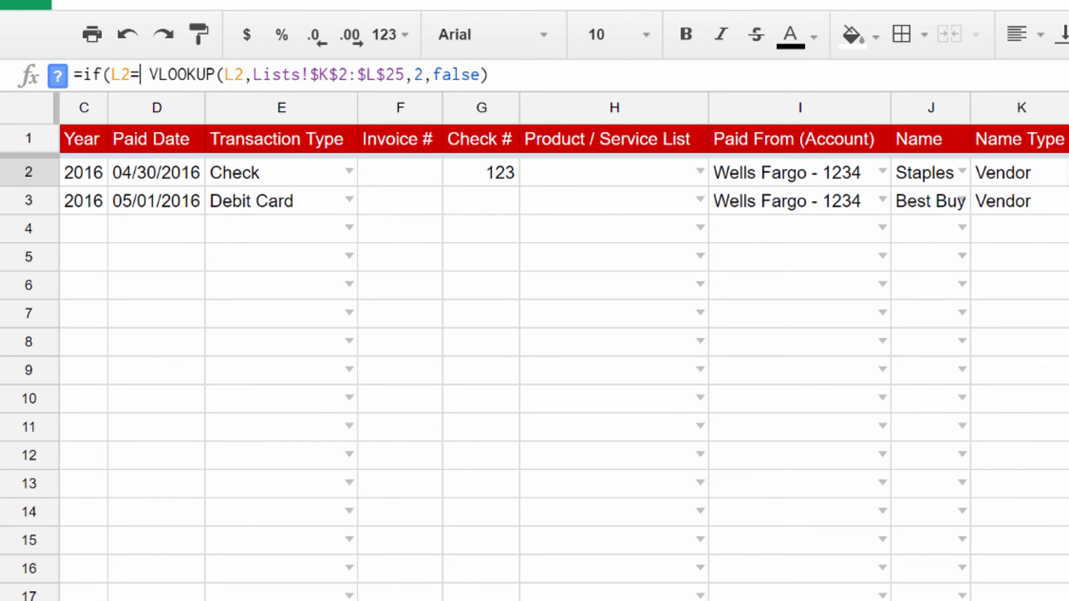
{"action": "type", "text": ",\"\""}
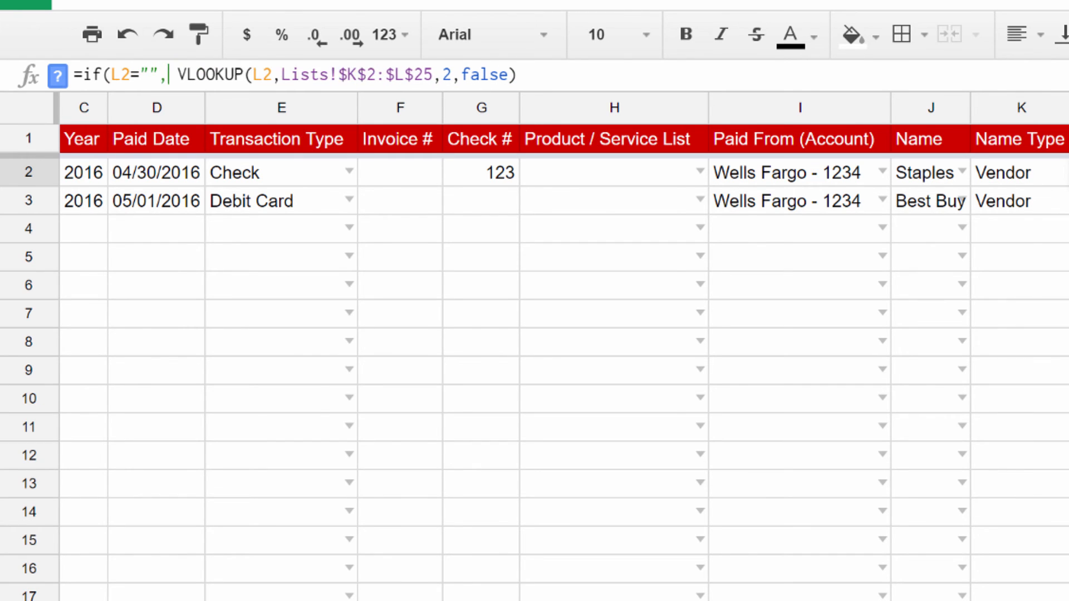
{"action": "type", "text": ","}
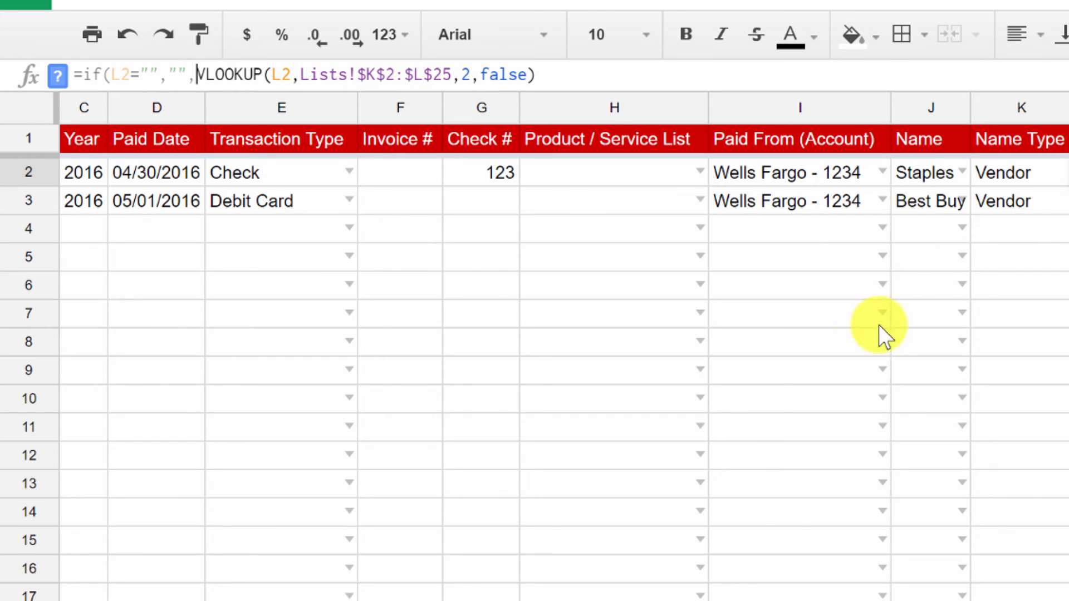
{"action": "left_click", "coordinate": [589, 72]}
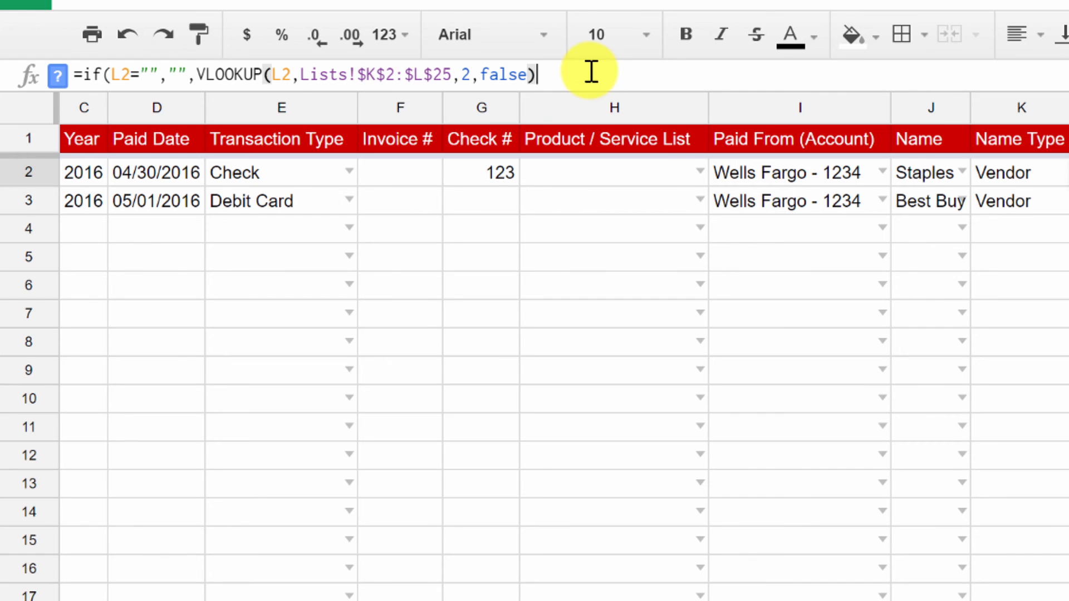
{"action": "type", "text": ")"}
{"action": "key", "text": "Return"}
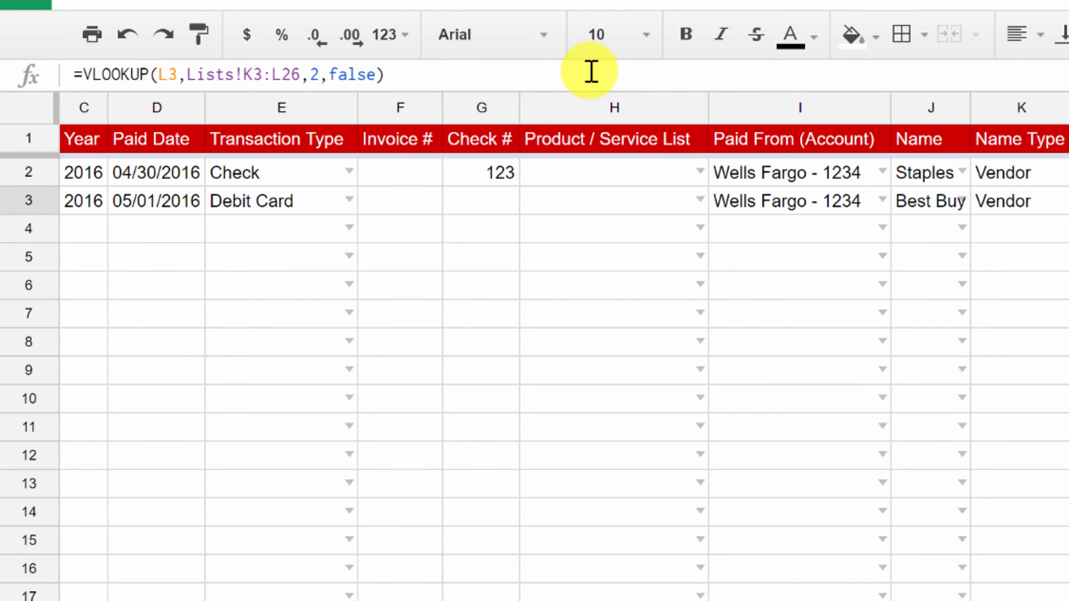
- Copy M2's IF lookup formula down the Category Type column through row 30
{"action": "key", "text": "Up"}
{"action": "key", "text": "shift+Down"}
{"action": "key", "text": "ctrl+shift+Down"}
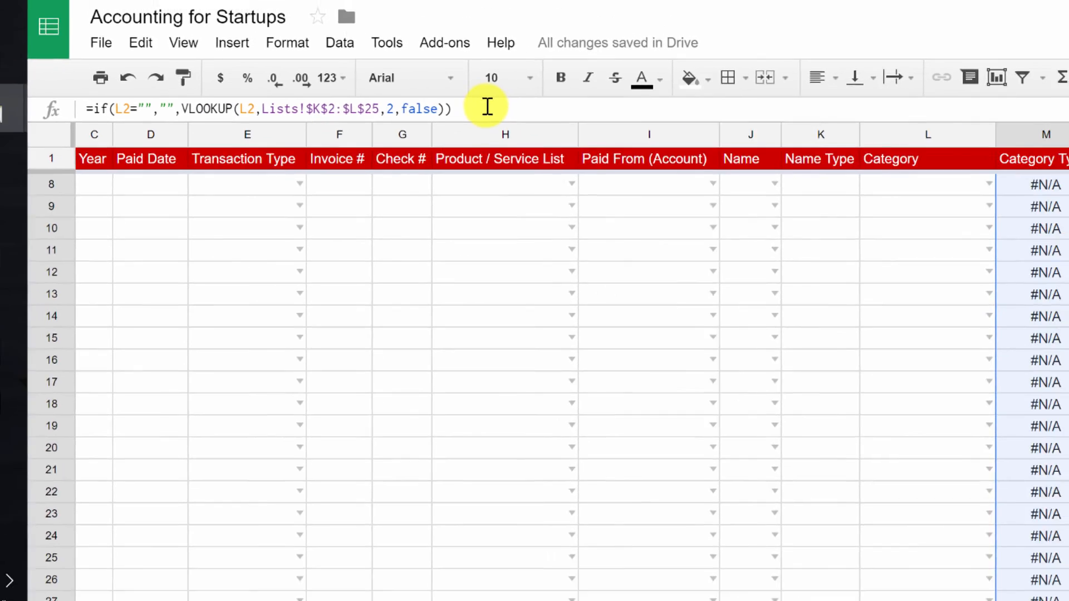
{"action": "key", "text": "ctrl+v"}
{"action": "key", "text": "Up"}
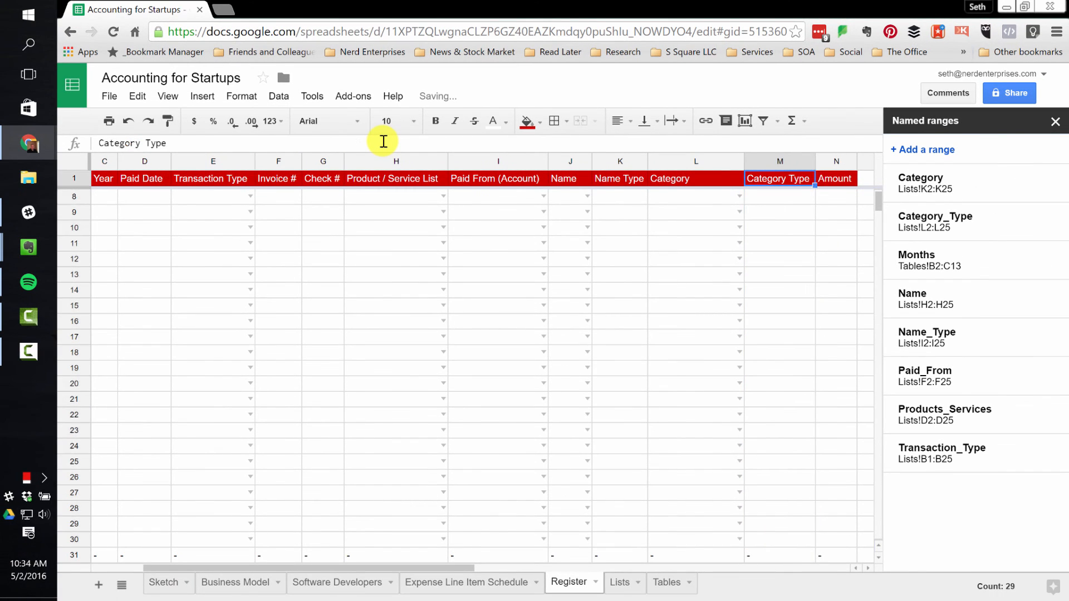
- Test the Category Type lookup by choosing Legal Fees as the category in L4, and clear the cell again
{"action": "key", "text": "Down"}
{"action": "key", "text": "Left"}
{"action": "key", "text": "Down"}
{"action": "key", "text": "Down"}
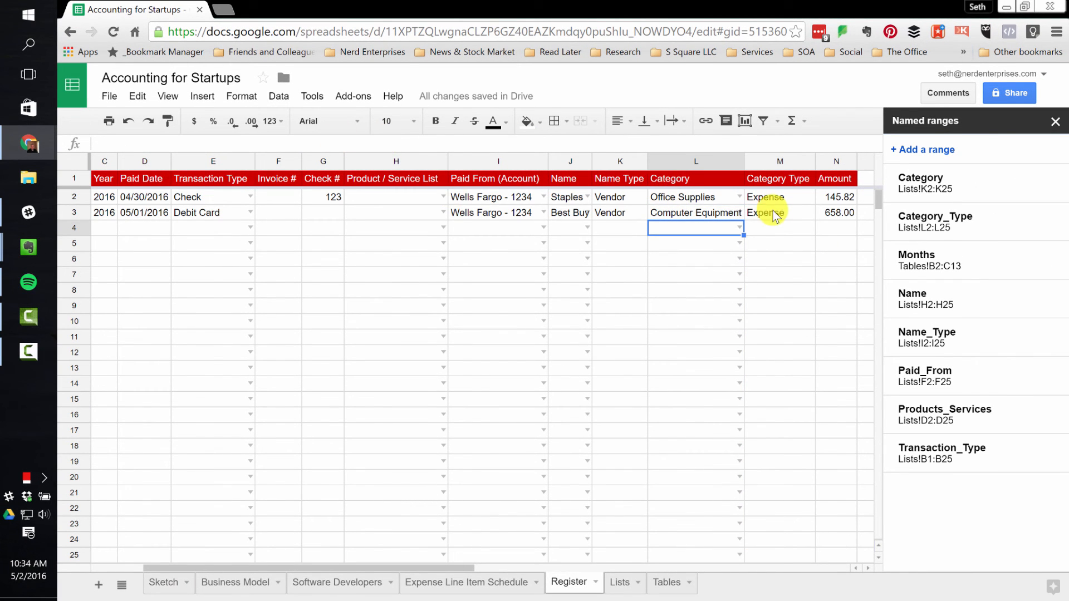
{"action": "left_click", "coordinate": [741, 227]}
{"action": "left_click", "coordinate": [680, 303]}
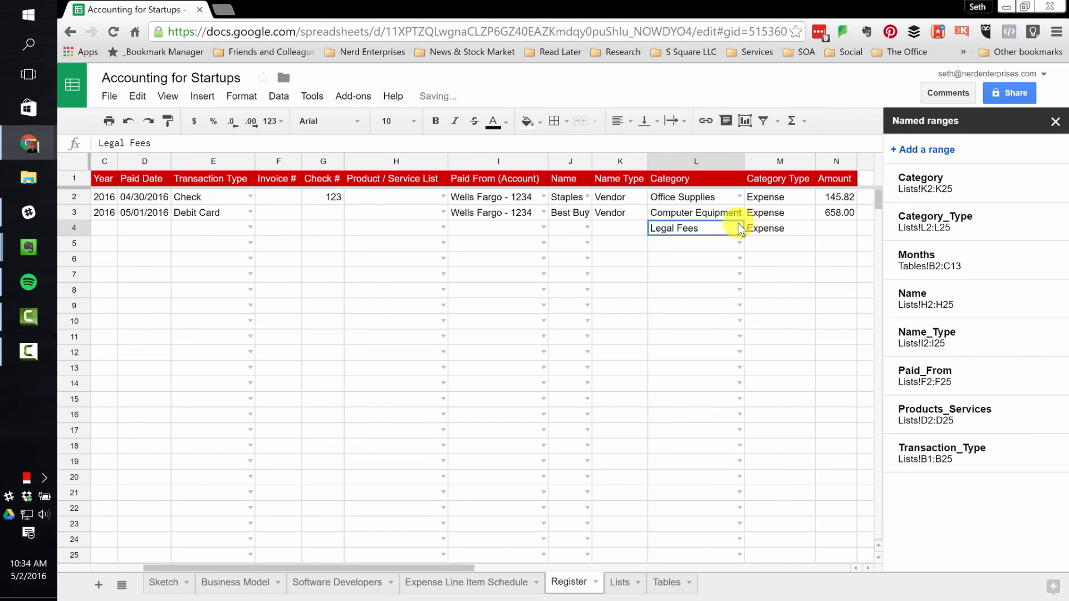
{"action": "key", "text": "Delete"}
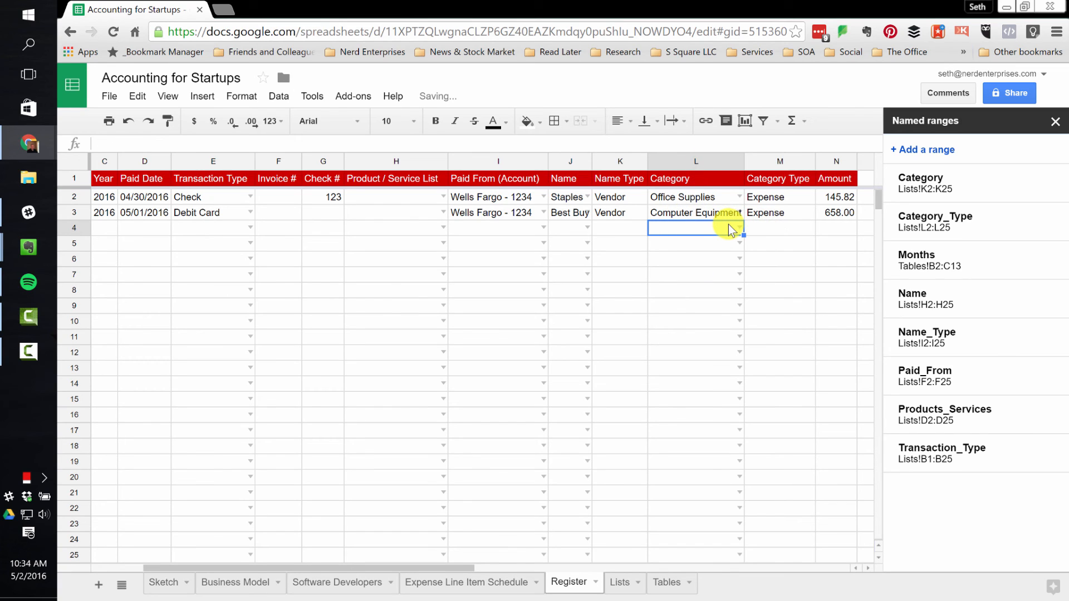
- Check the copied lookup formula in M3 and close the named ranges list
{"action": "left_click", "coordinate": [715, 195]}
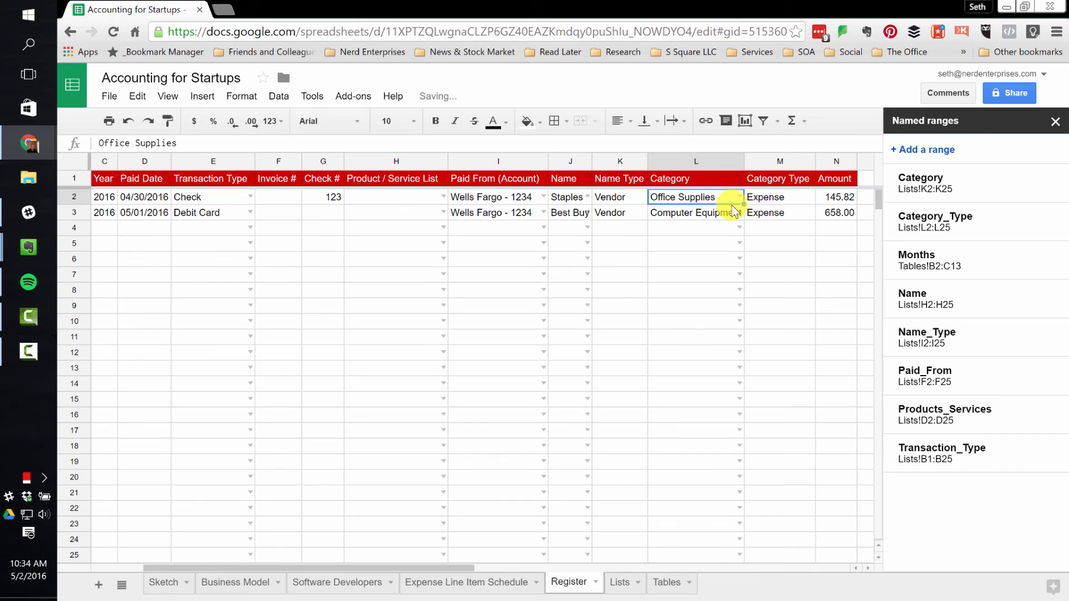
{"action": "left_click", "coordinate": [828, 218]}
{"action": "key", "text": "Right"}
{"action": "key", "text": "Left"}
{"action": "key", "text": "Left"}
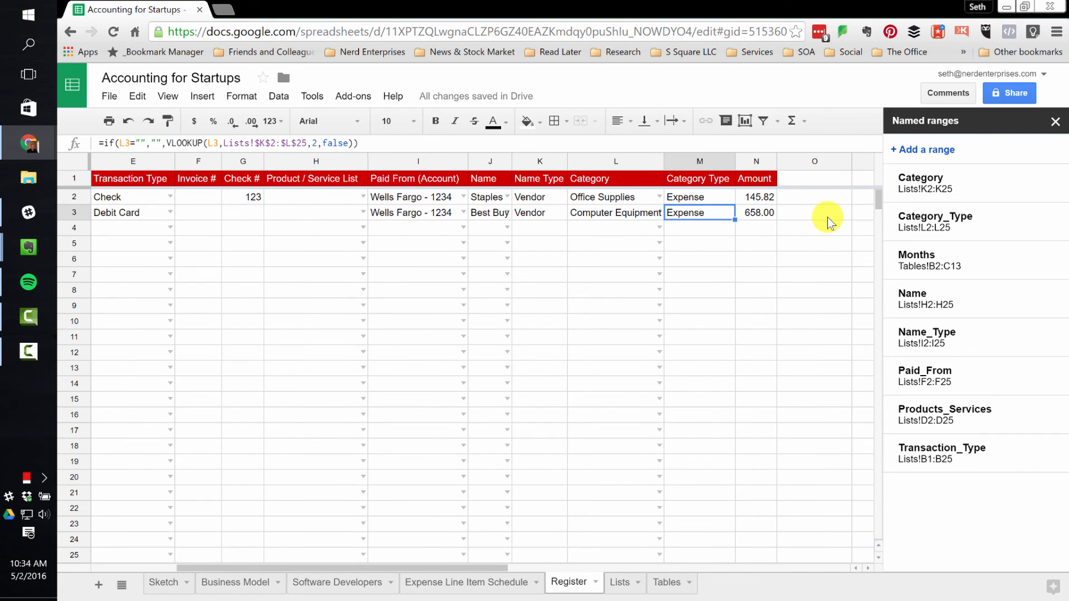
{"action": "key", "text": "Home"}
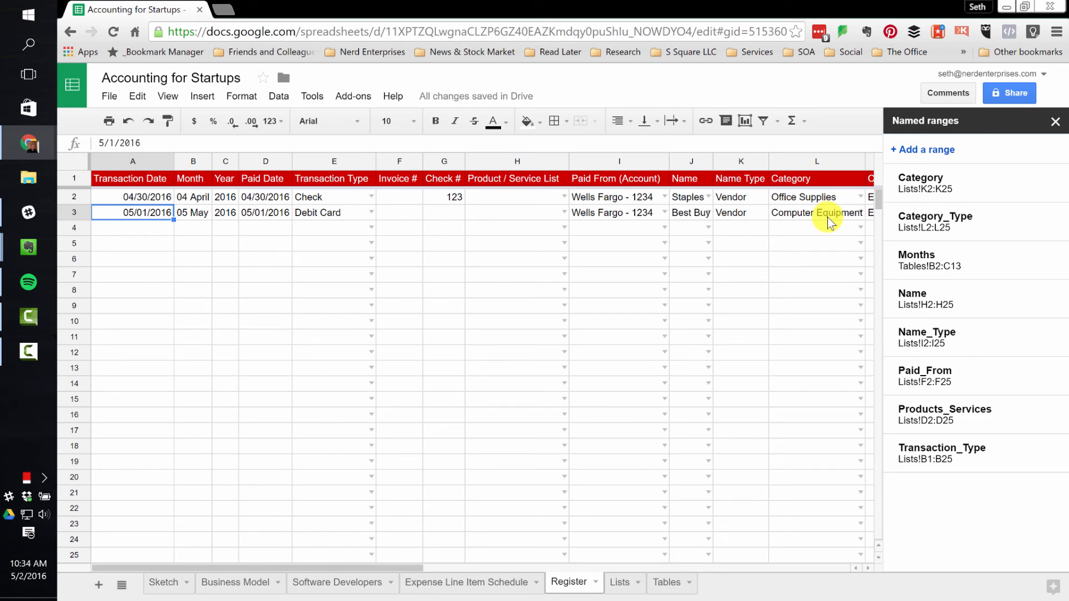
{"action": "left_click", "coordinate": [1055, 121]}
{"action": "left_click", "coordinate": [149, 229]}
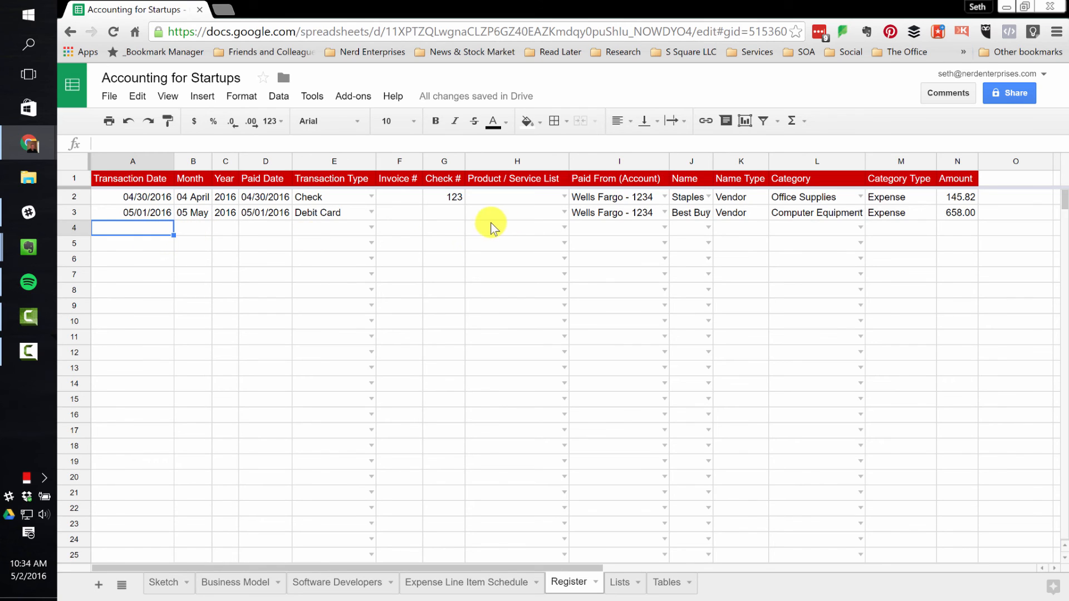
{"action": "left_click", "coordinate": [371, 228]}
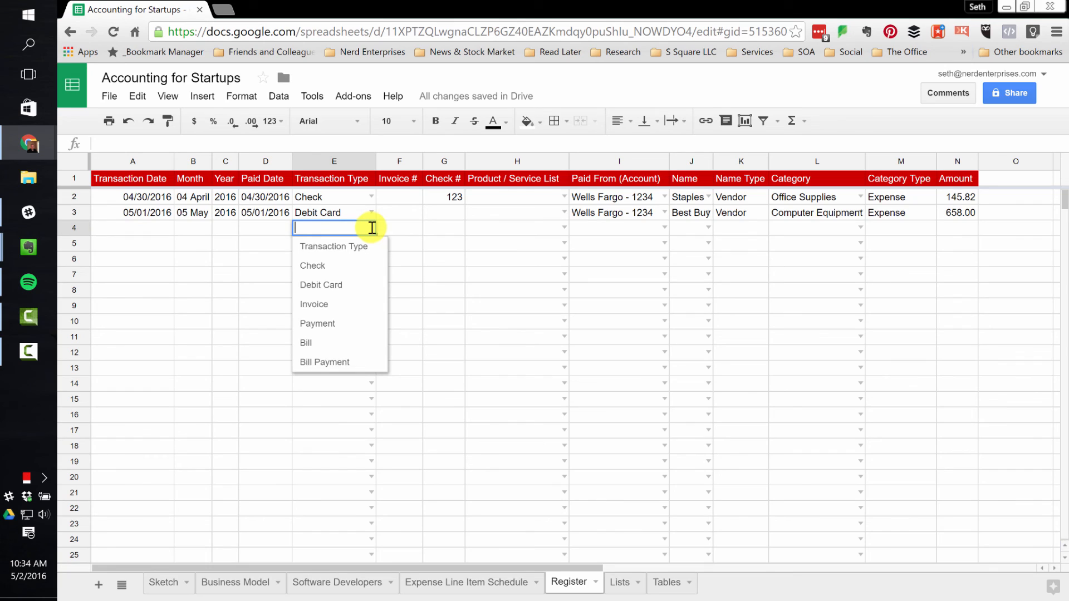
{"action": "left_click", "coordinate": [145, 229]}
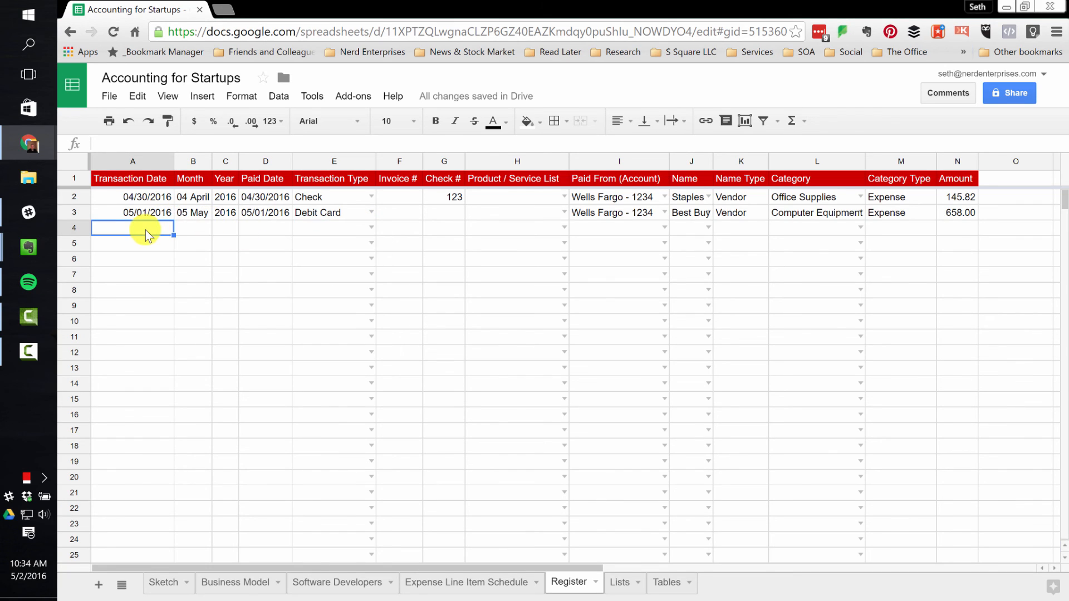
{"action": "left_click", "coordinate": [312, 212]}
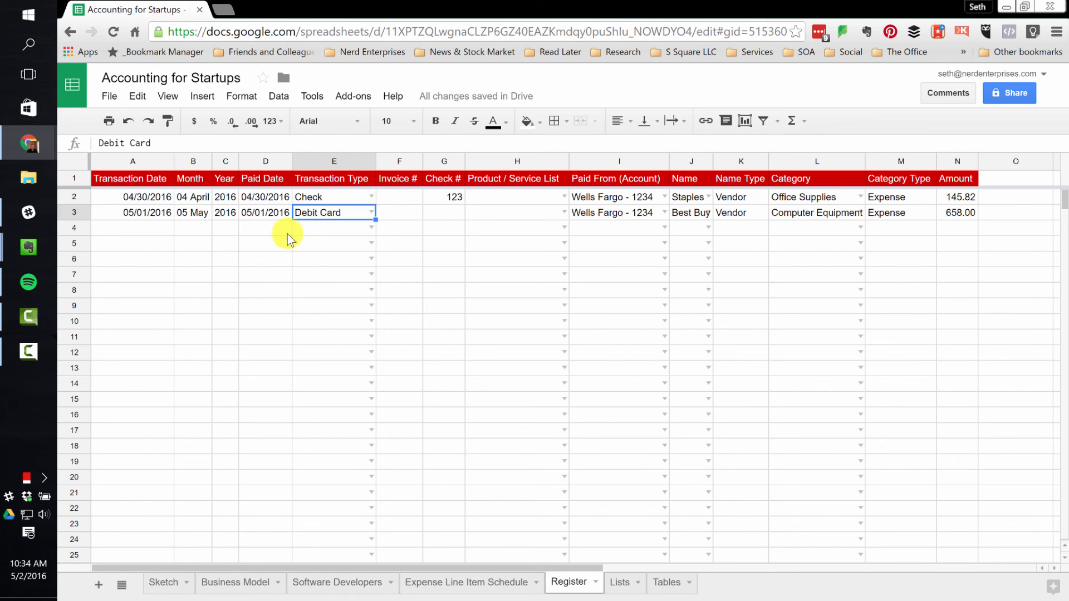
{"action": "left_click", "coordinate": [142, 229]}
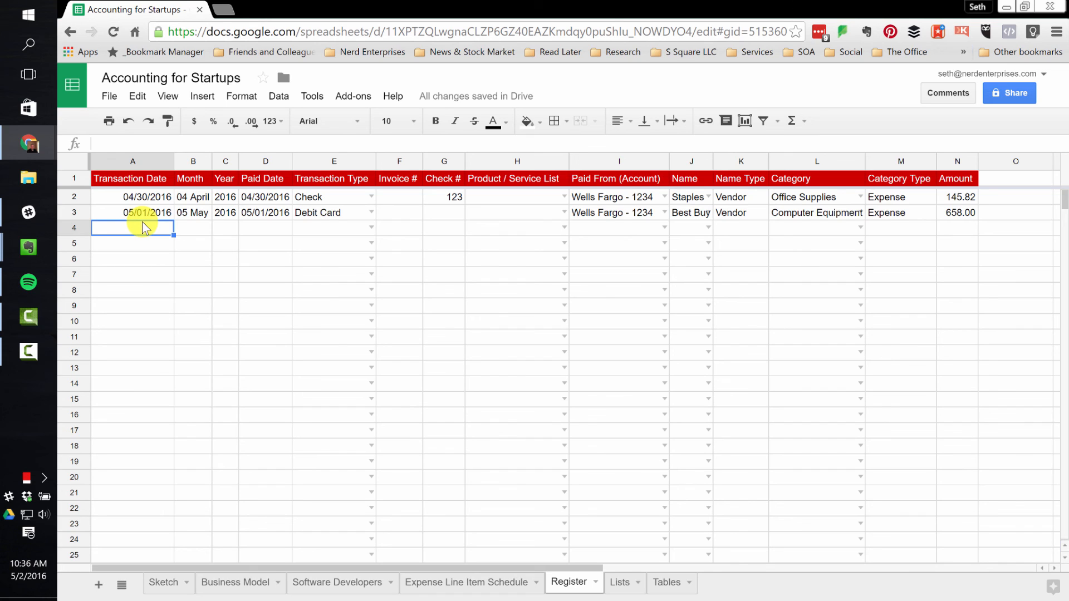
{"action": "left_click", "coordinate": [113, 98]}
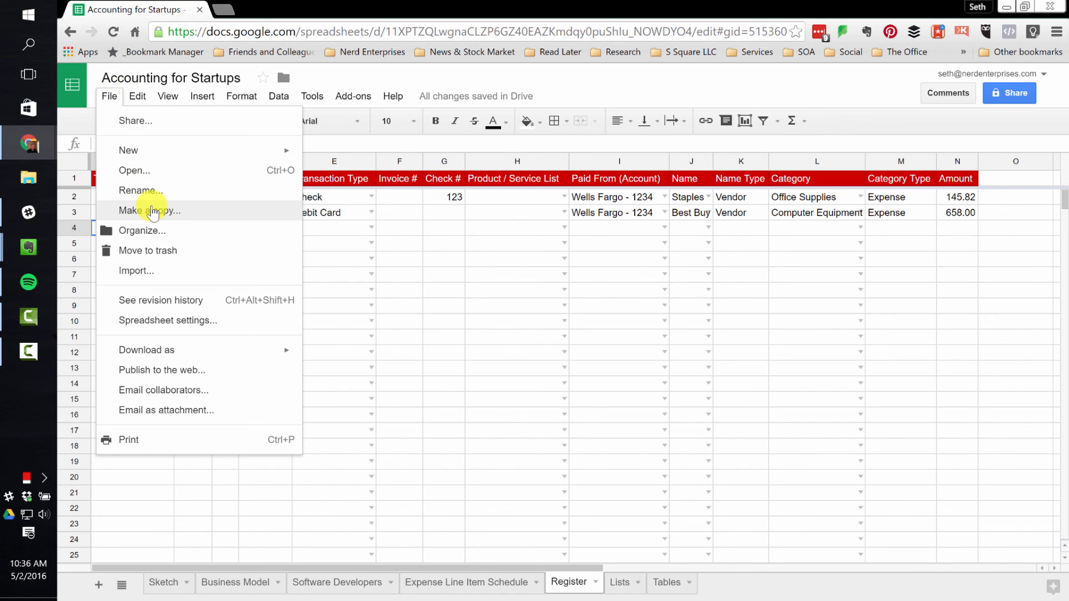
{"action": "left_click", "coordinate": [339, 231]}
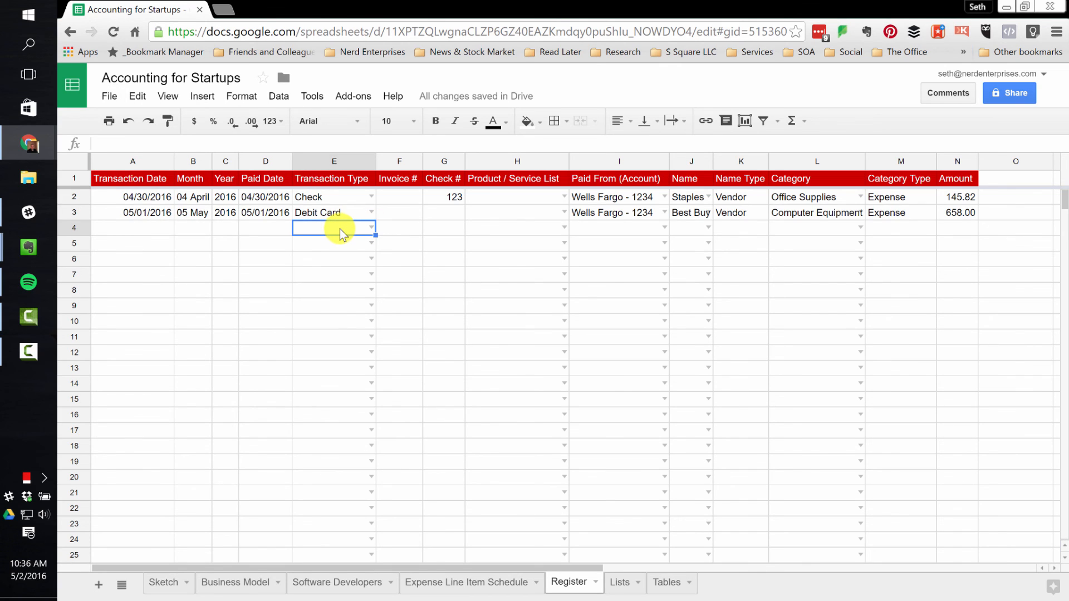
{"action": "left_click", "coordinate": [137, 232]}
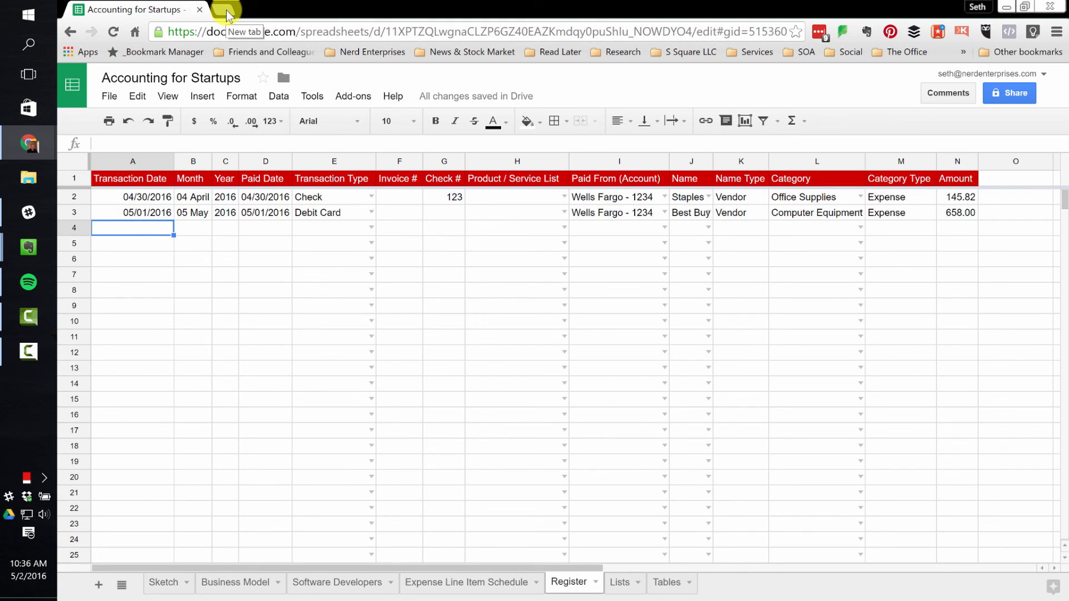
- Open the bookmarked SOA site, schoolofanswers.com, in a new browser tab
{"action": "left_click", "coordinate": [226, 10]}
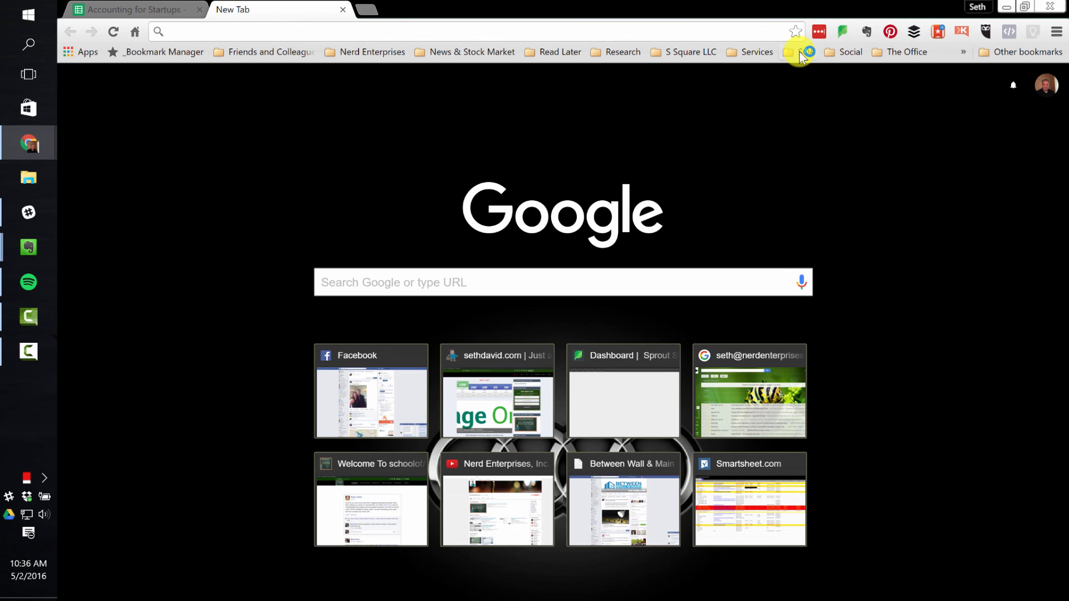
{"action": "left_click", "coordinate": [800, 51]}
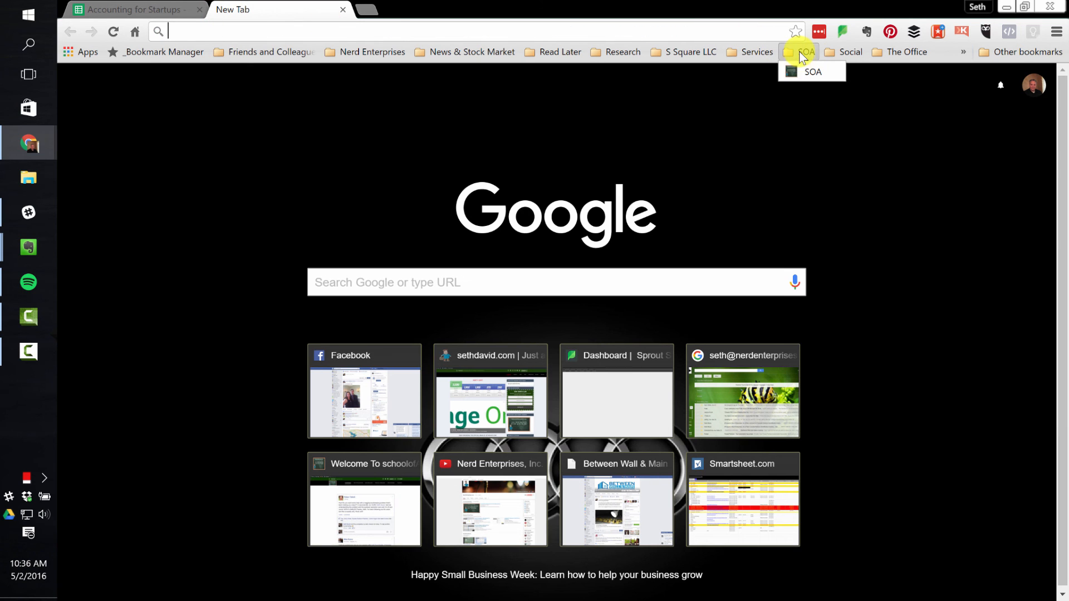
{"action": "left_click", "coordinate": [805, 75]}
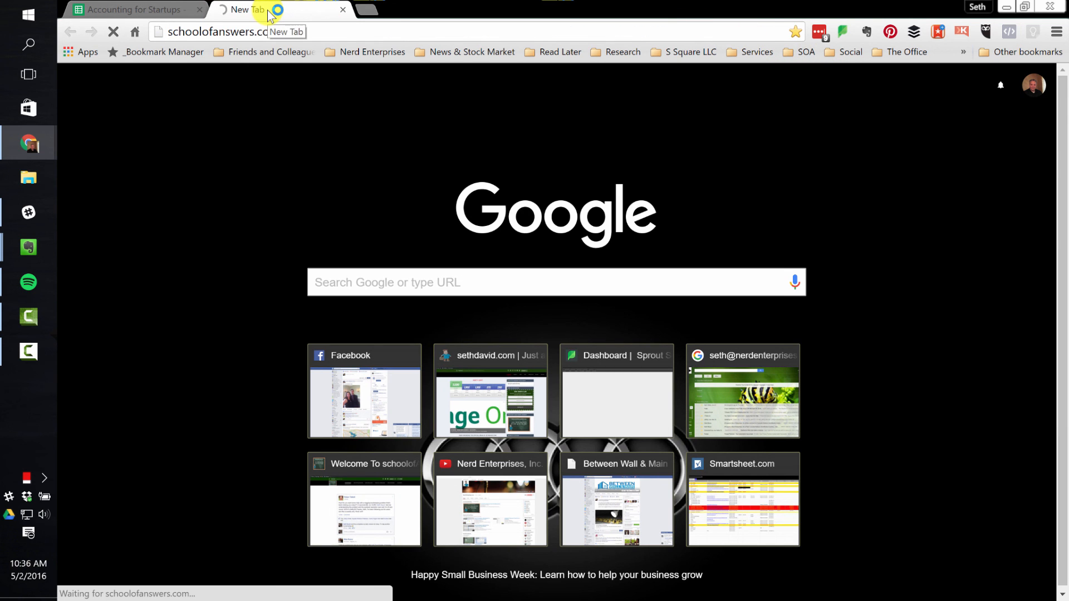